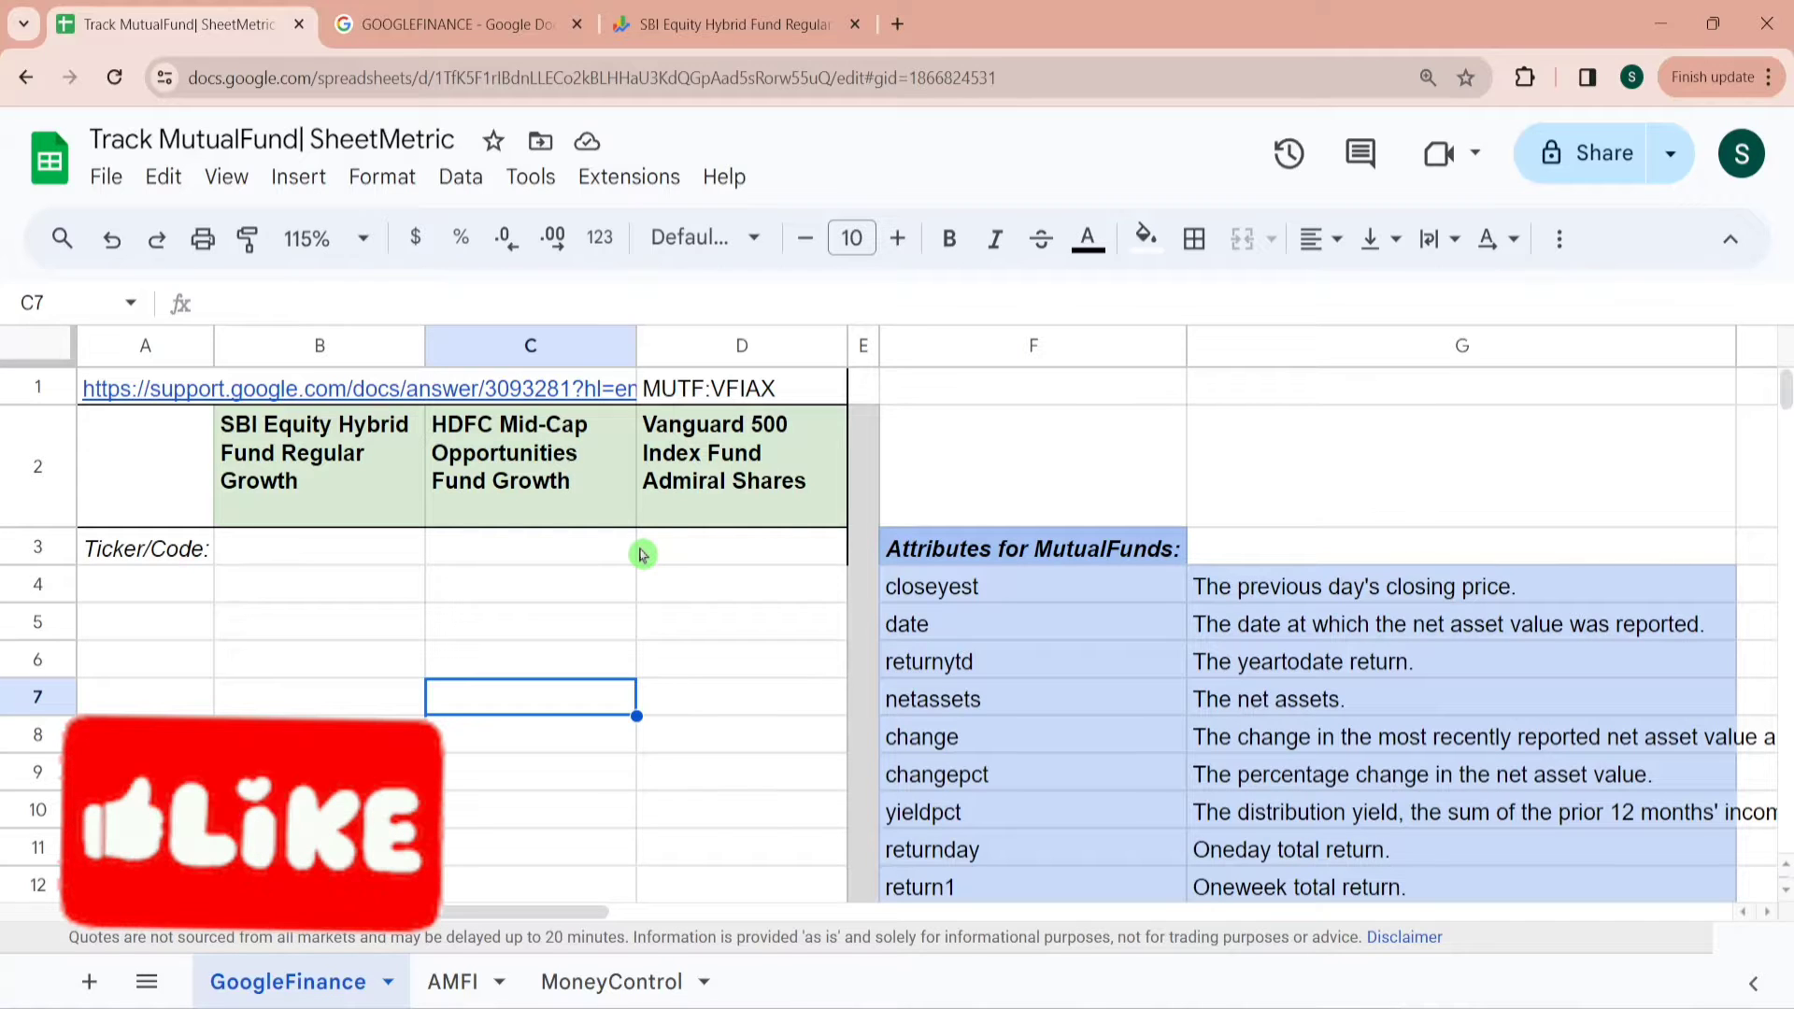
Start a GOOGLEFINANCE formula in B3 under the SBI fund, viewing then closing its formula help
left_click(363, 565)
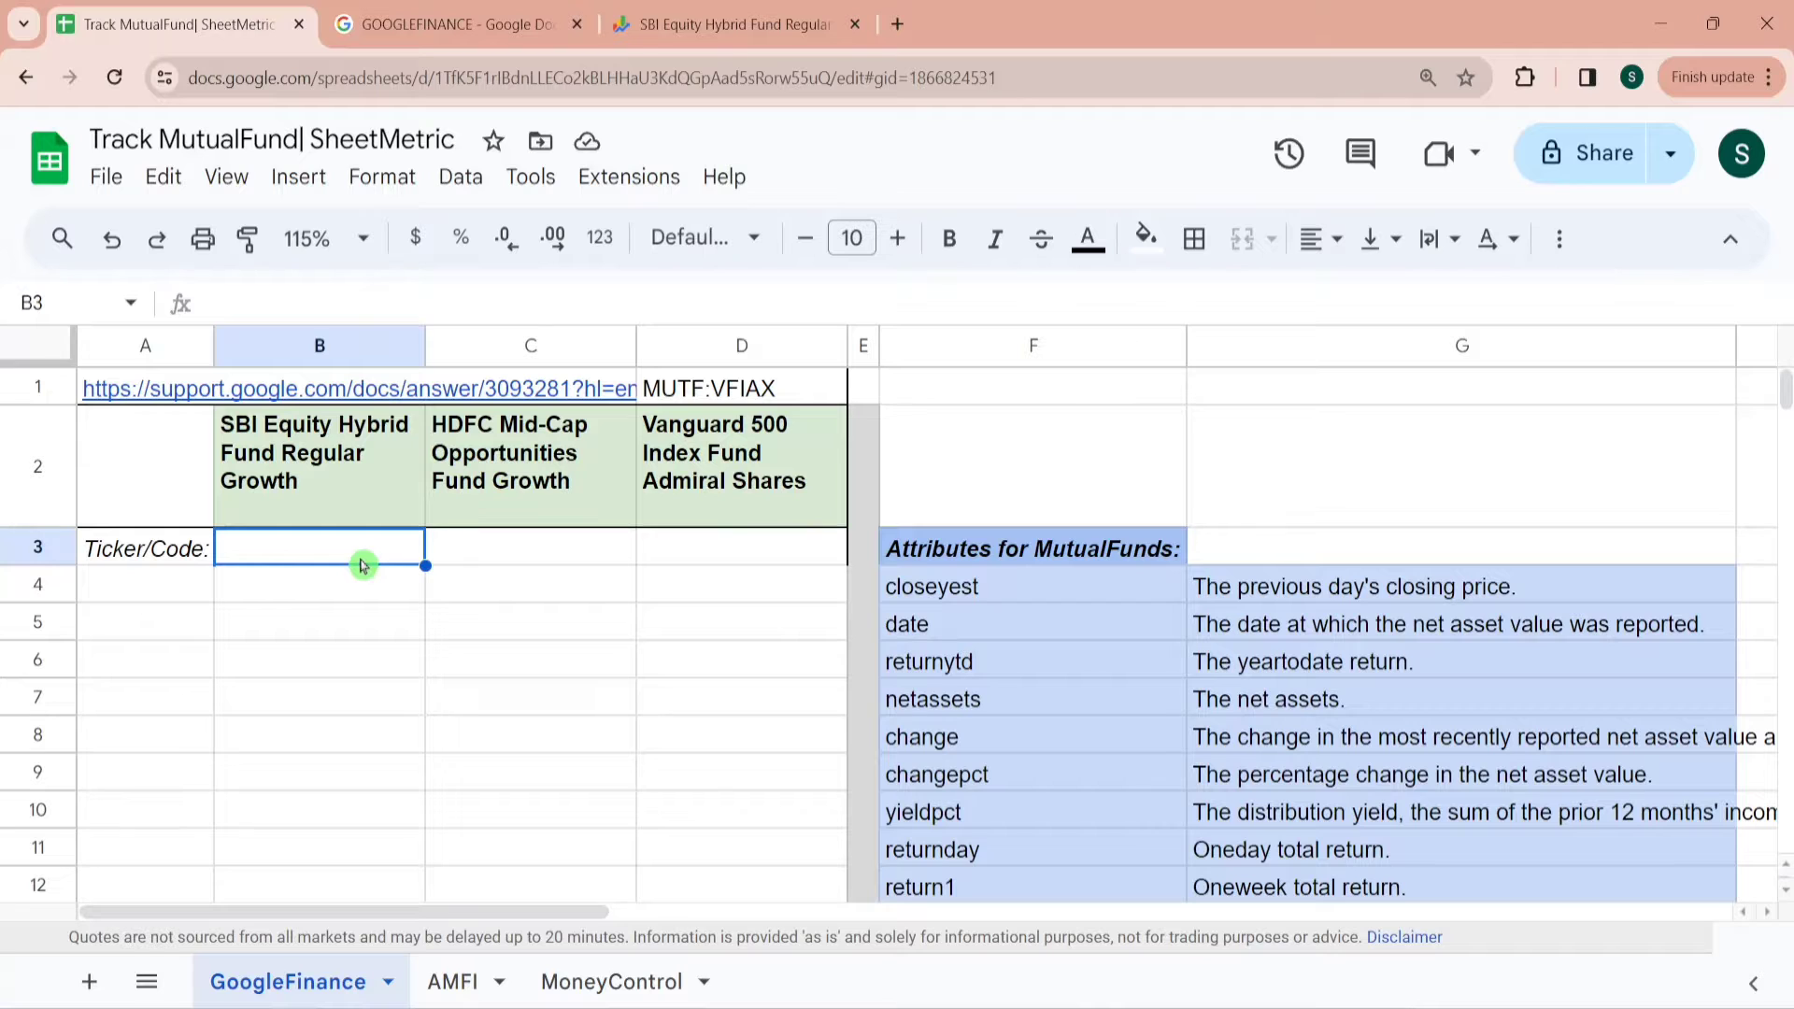
type("=Googl")
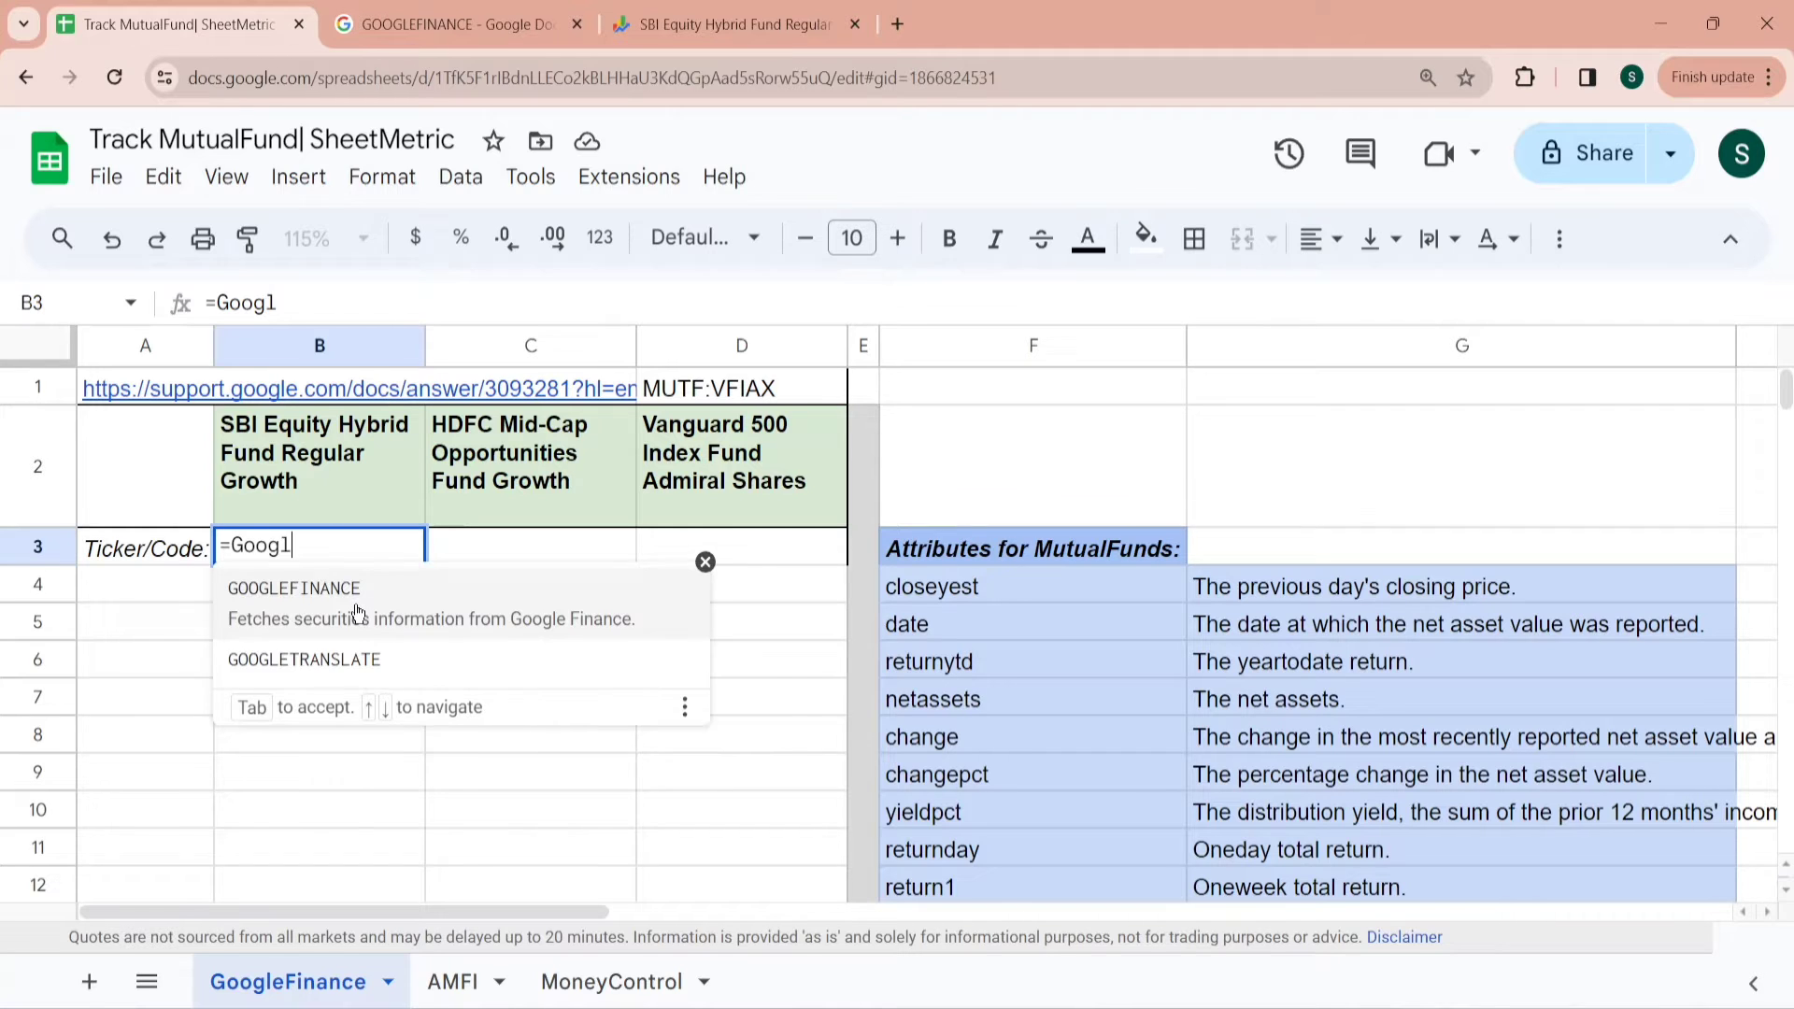
left_click(358, 612)
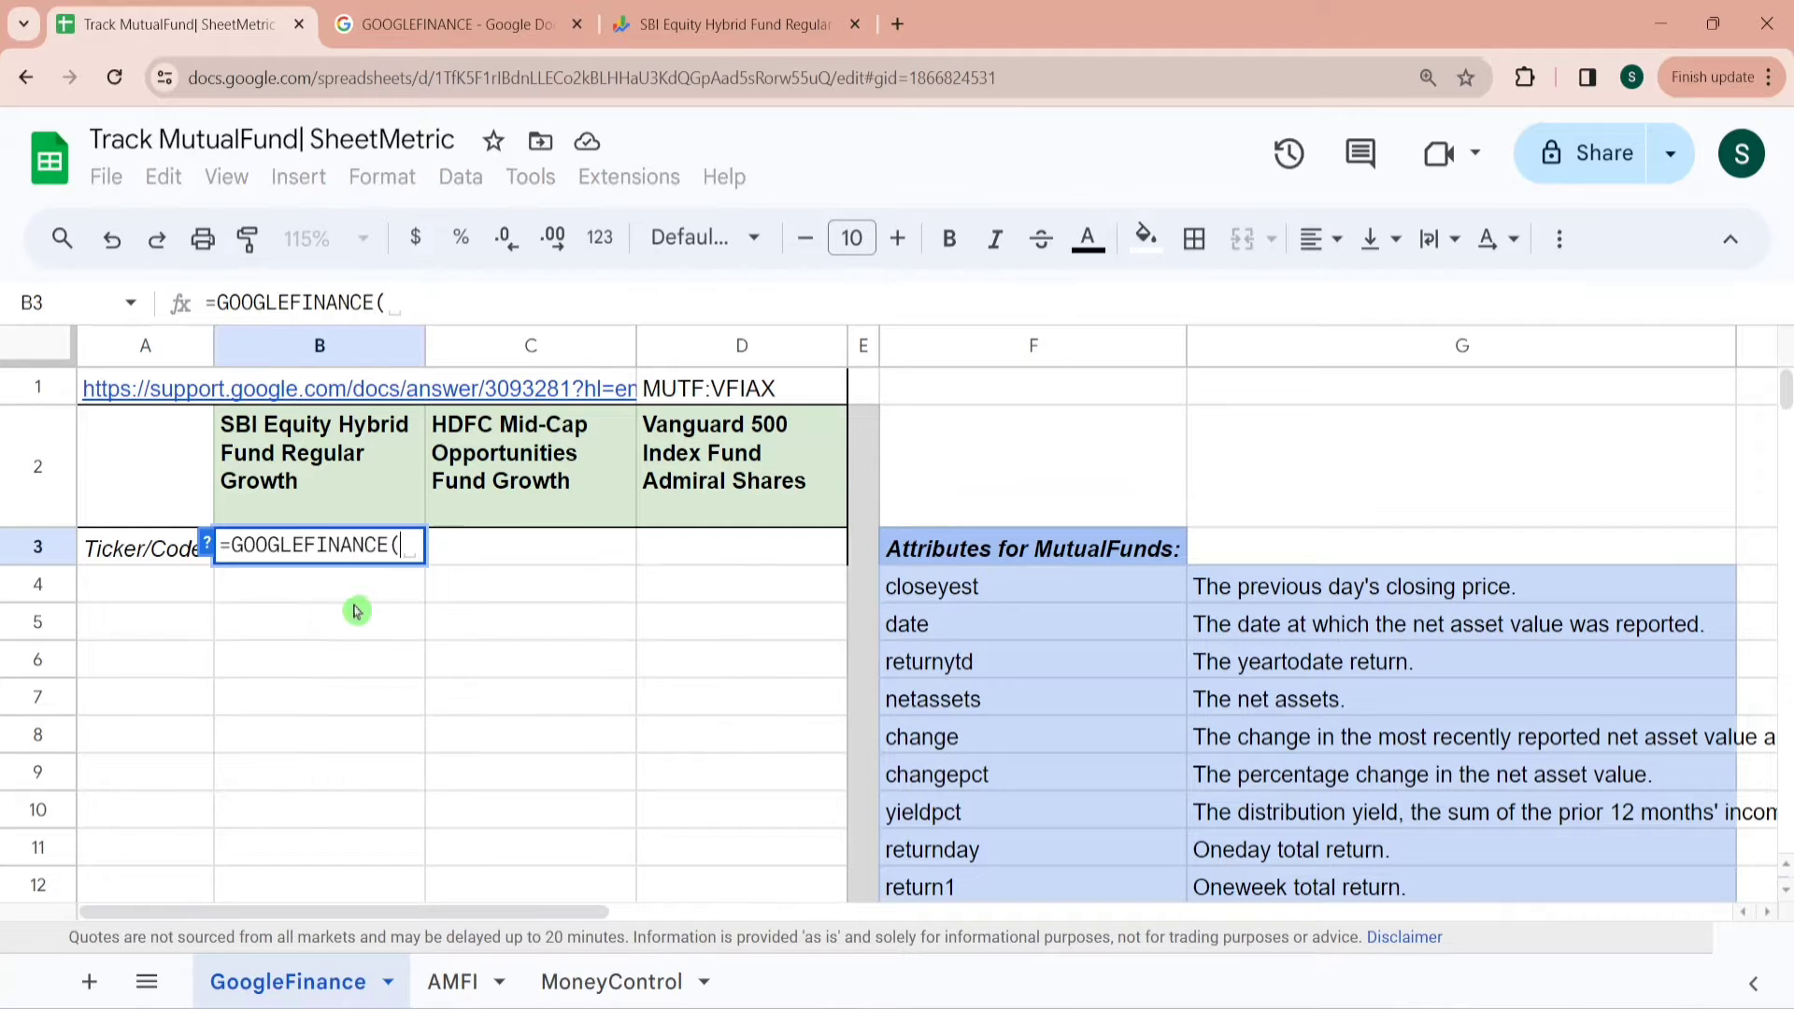
left_click(208, 544)
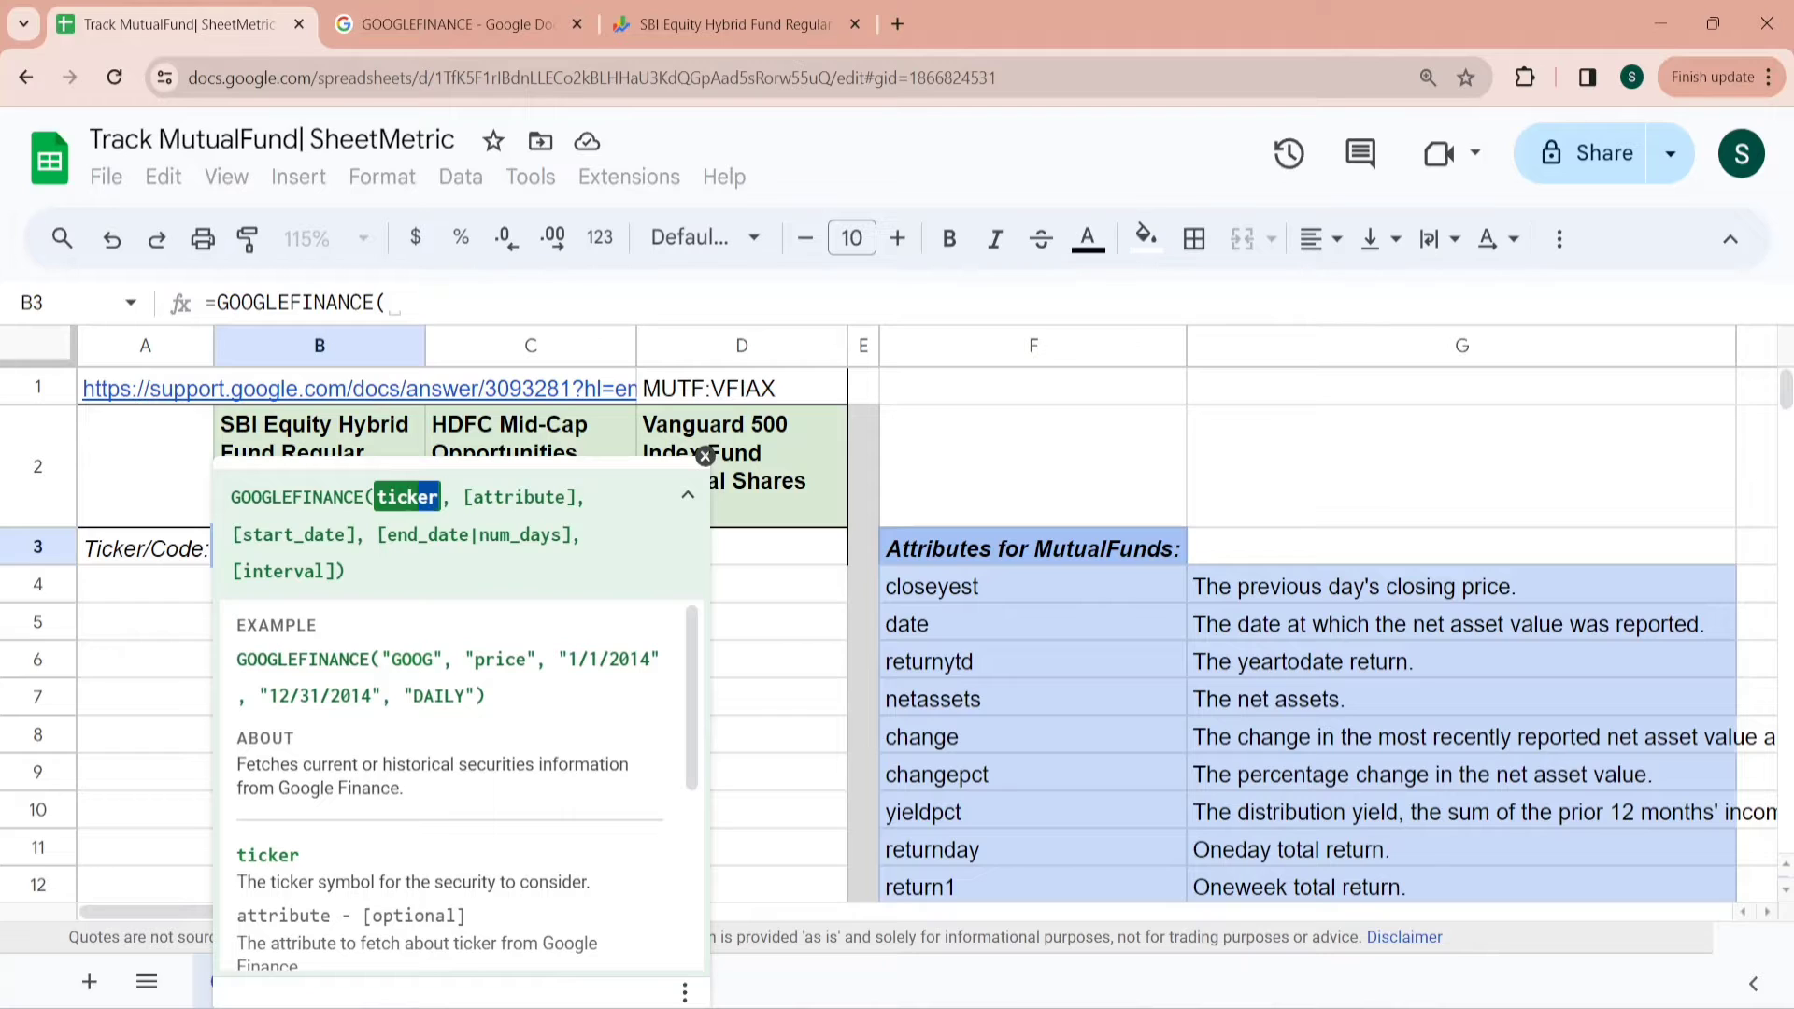
left_click(687, 495)
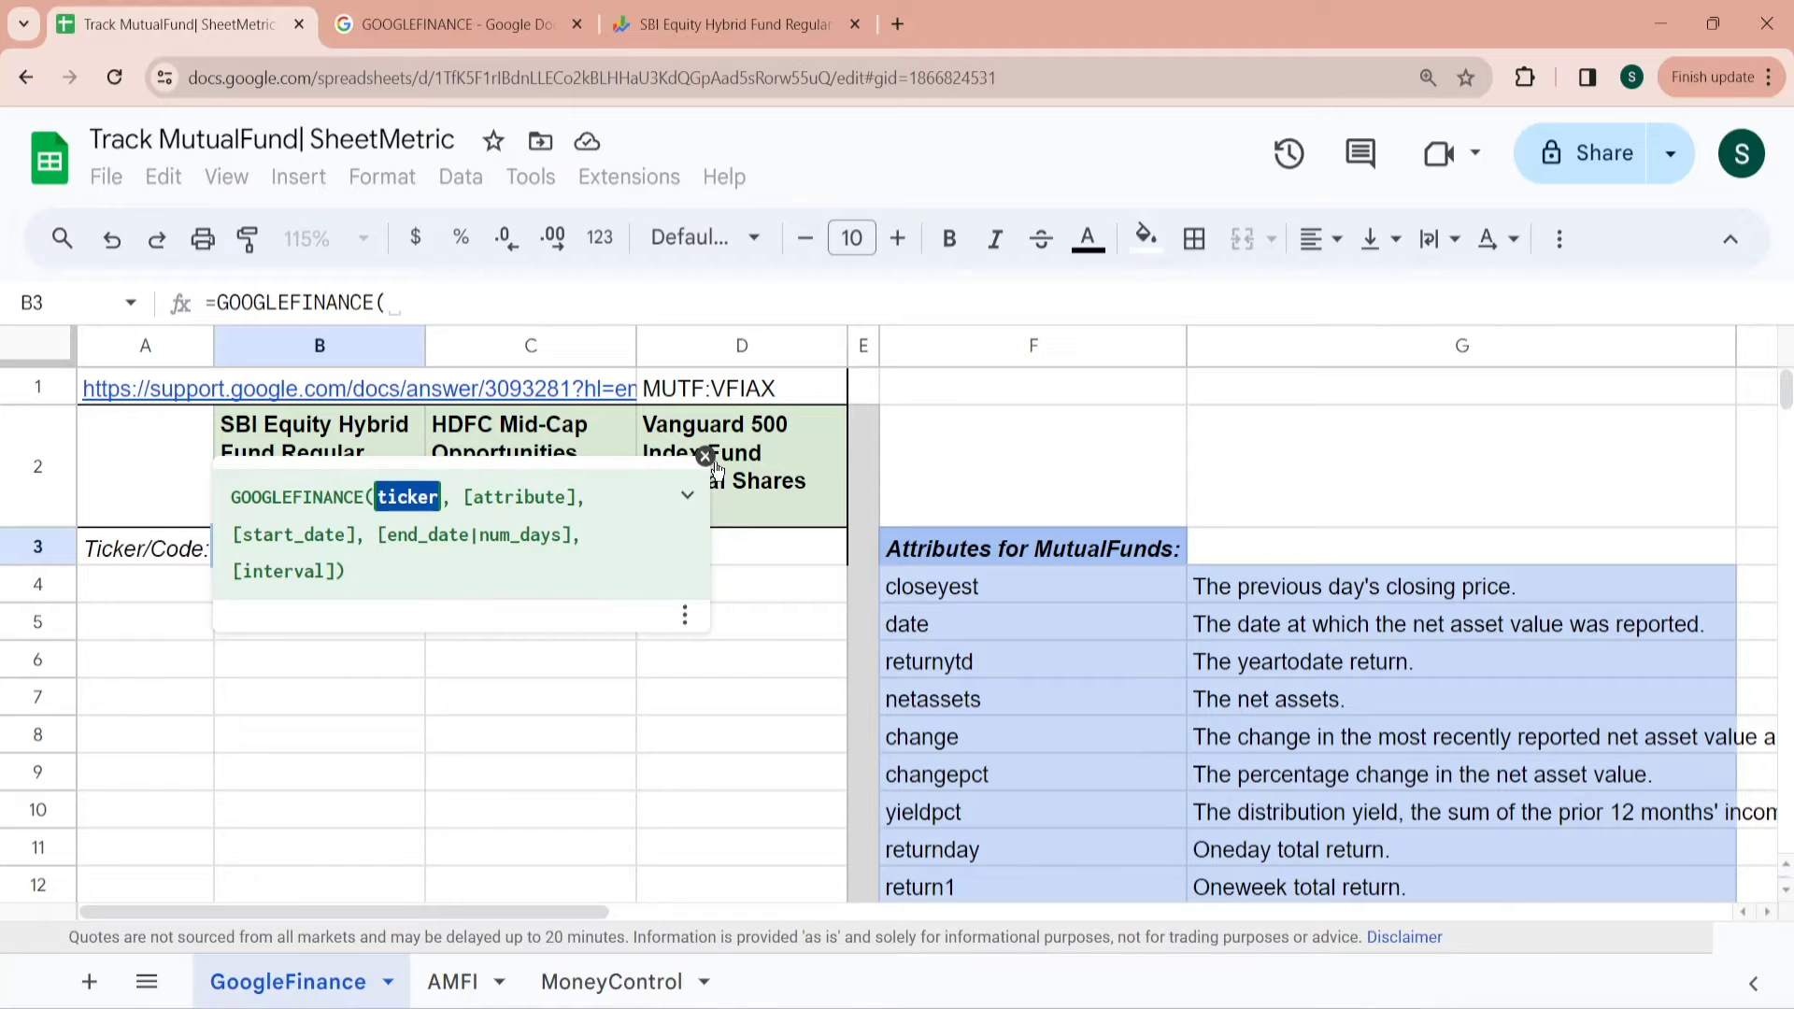
left_click(708, 458)
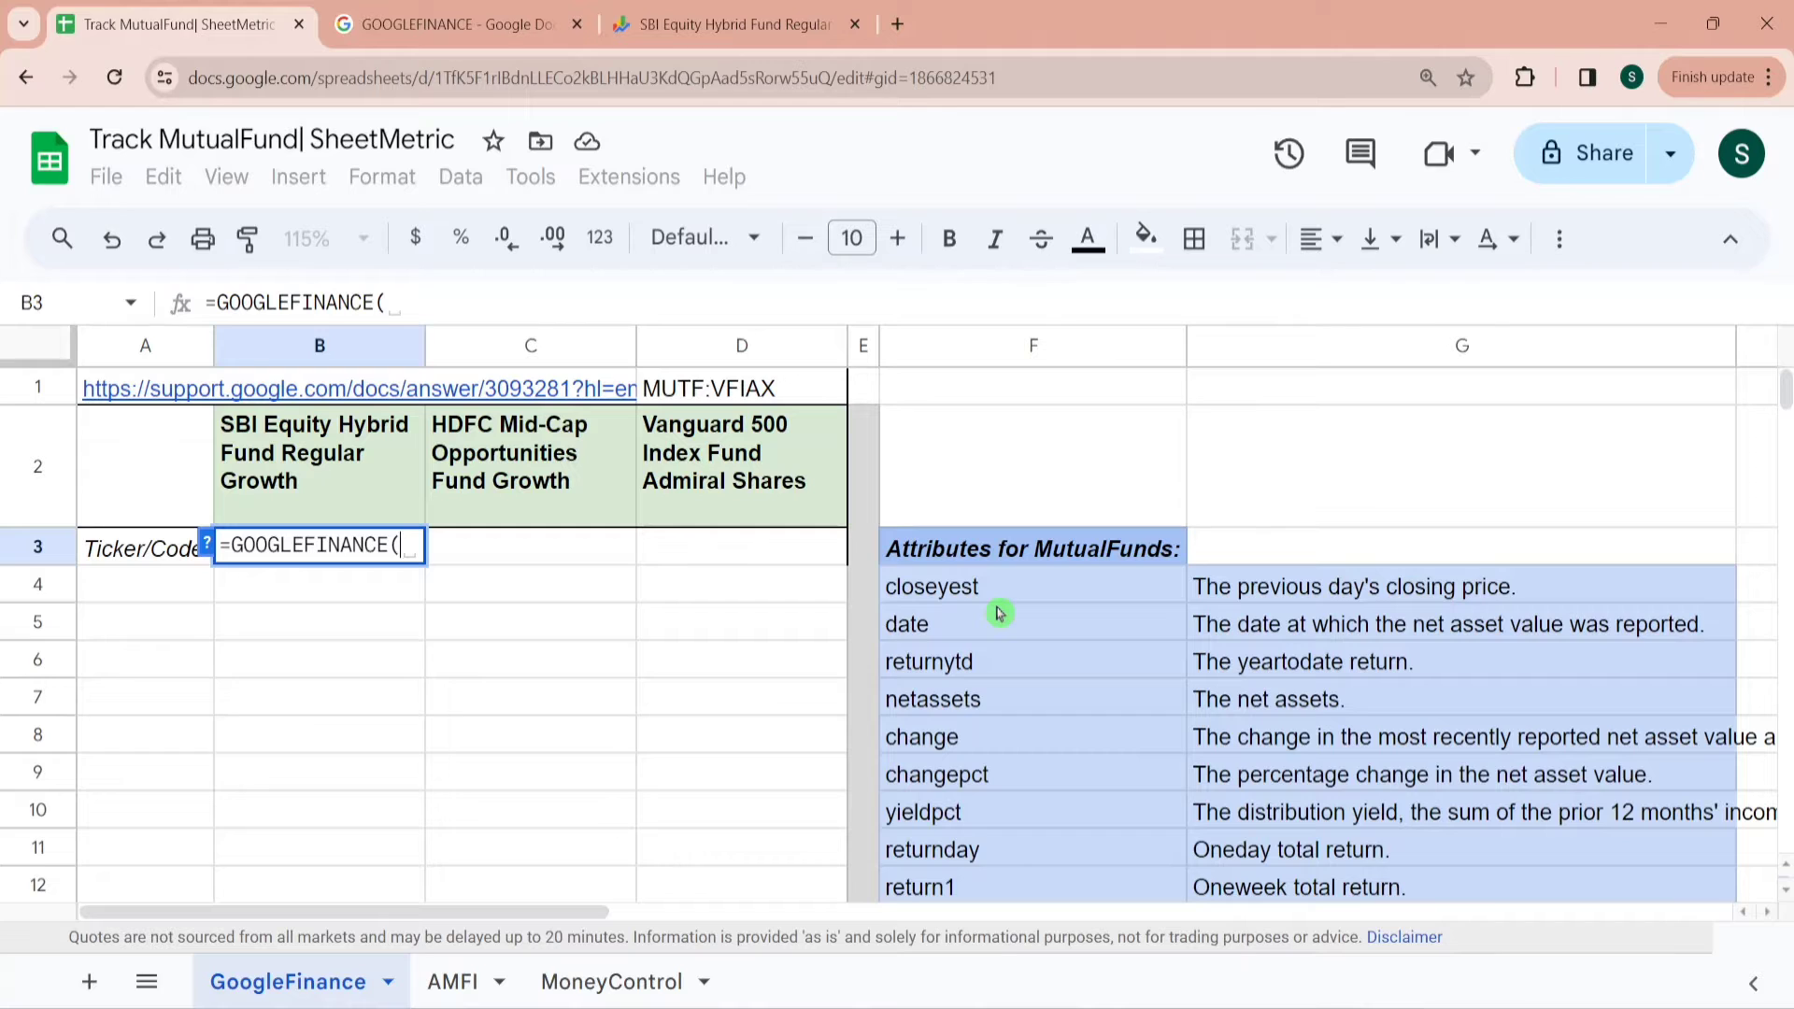
Abandon the unfinished B3 formula and open A1's GOOGLEFINANCE help link in a new tab
left_click(208, 393)
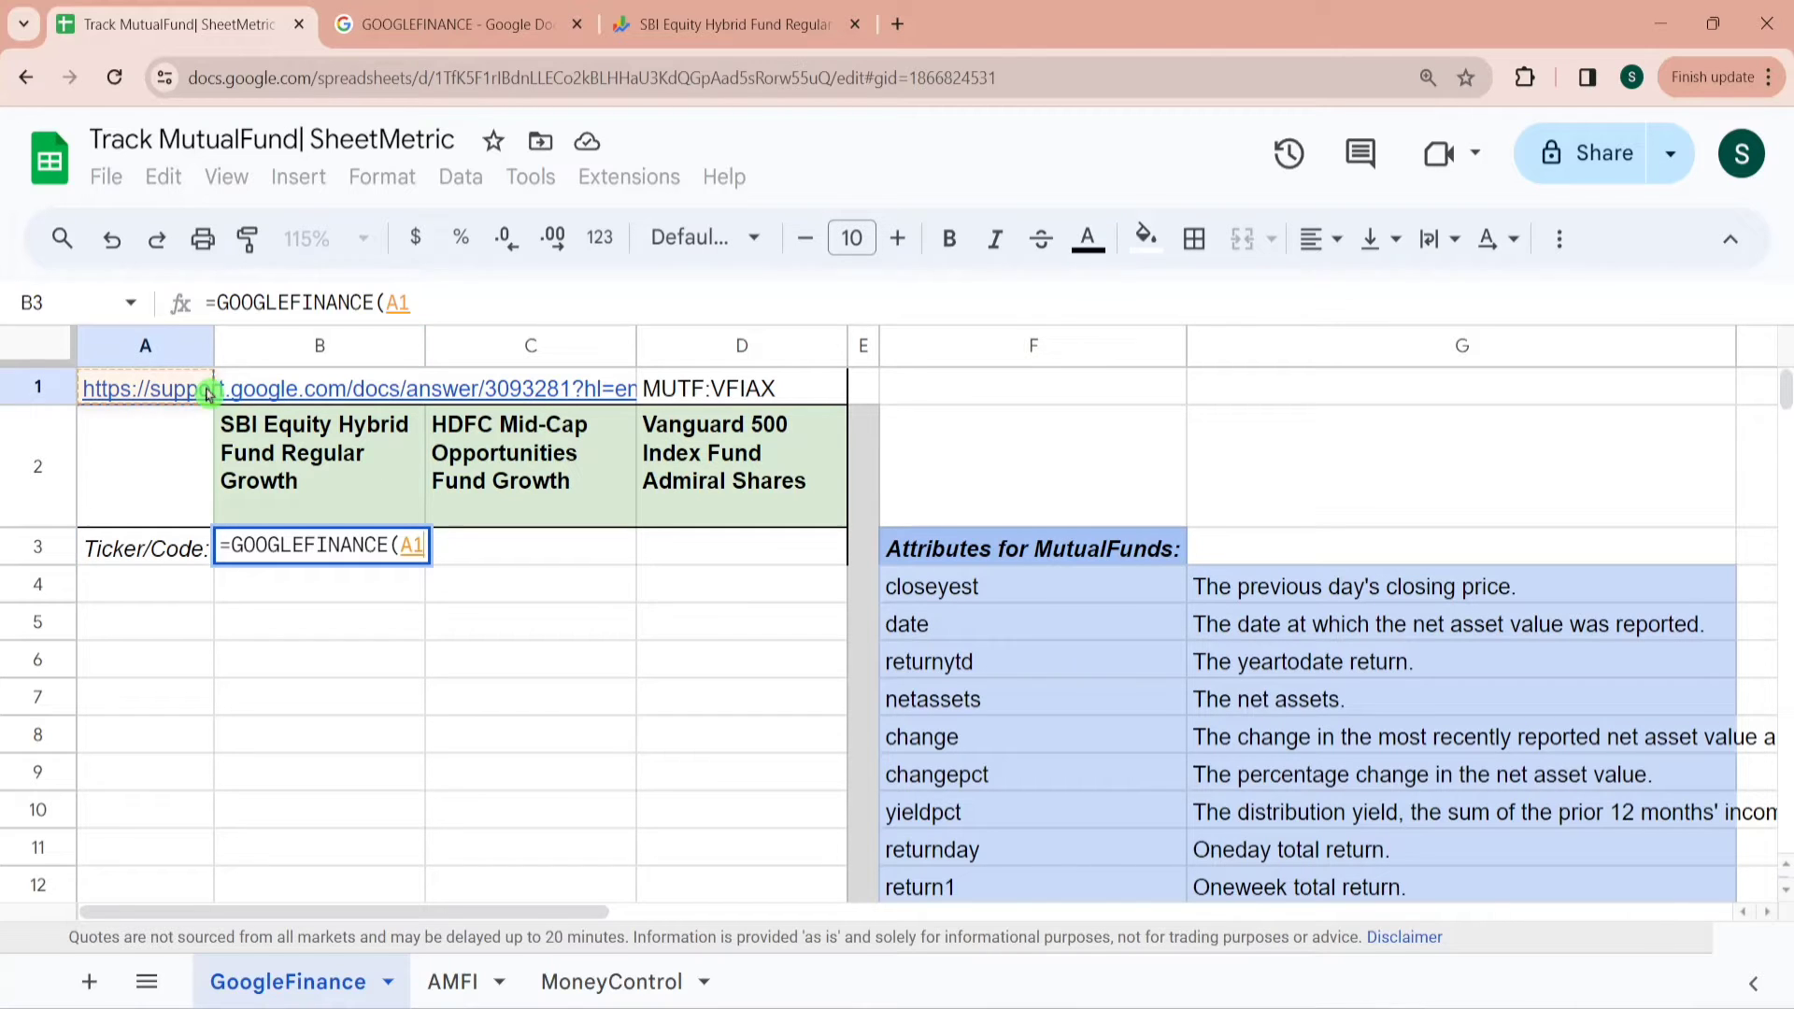
key("Escape")
left_click(154, 388)
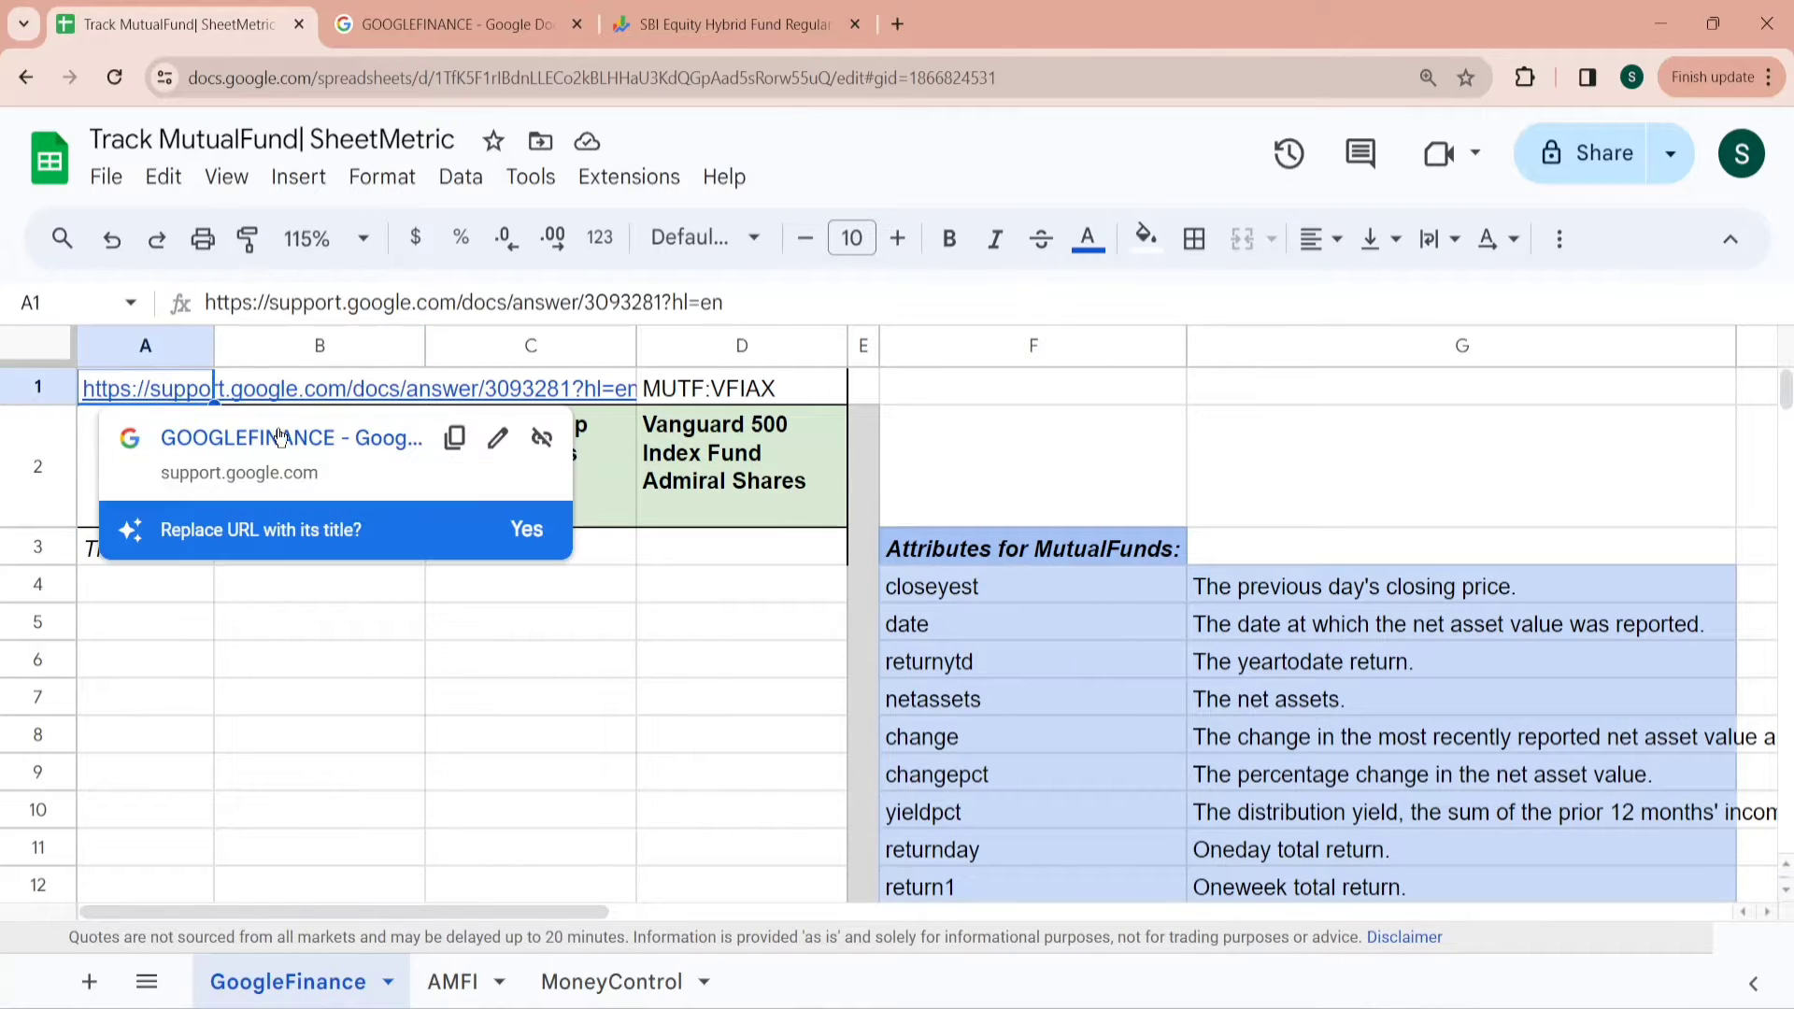
left_click(285, 439)
Review the mutual fund attributes such as closeYest, date and returnytd
left_click_drag(1785, 178, 1785, 843)
double_click(330, 580)
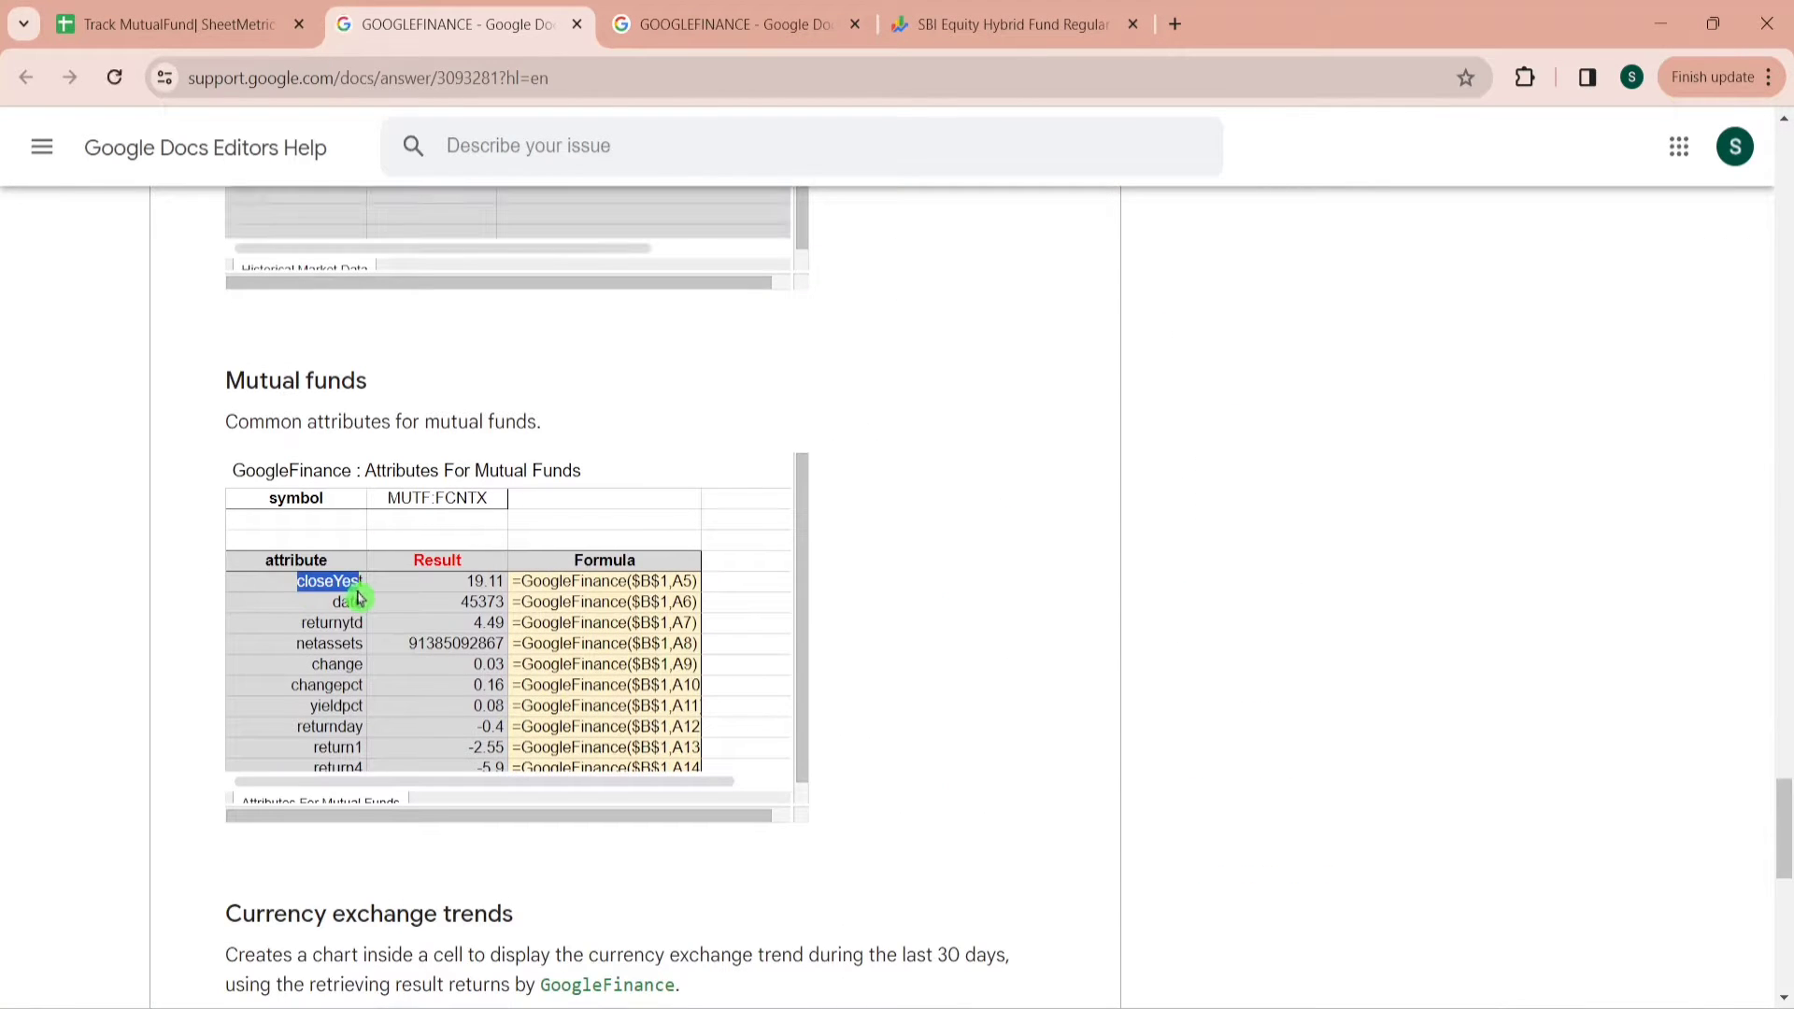
left_click(364, 607)
double_click(348, 603)
double_click(317, 623)
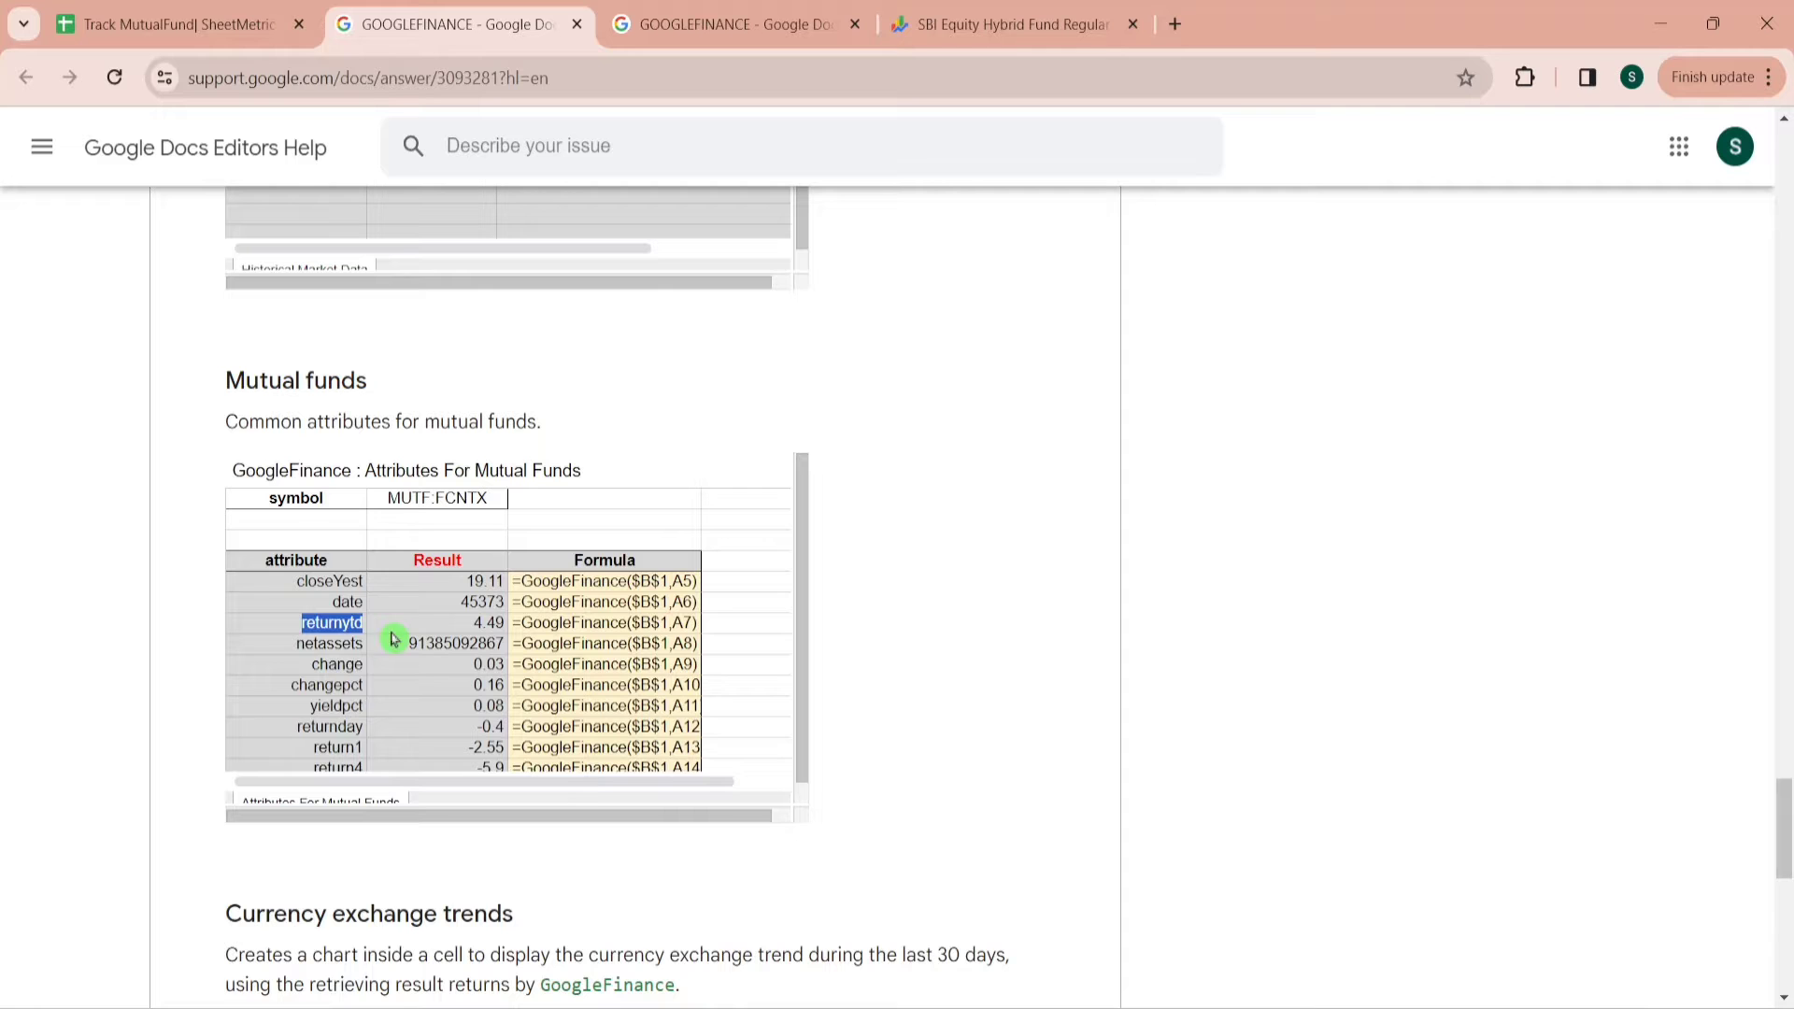
left_click(234, 22)
left_click(982, 675)
key("Down")
key("Down")
key("Down")
key("Down")
key("Down")
key("Down")
key("Down")
key("Down")
key("Down")
key("Down")
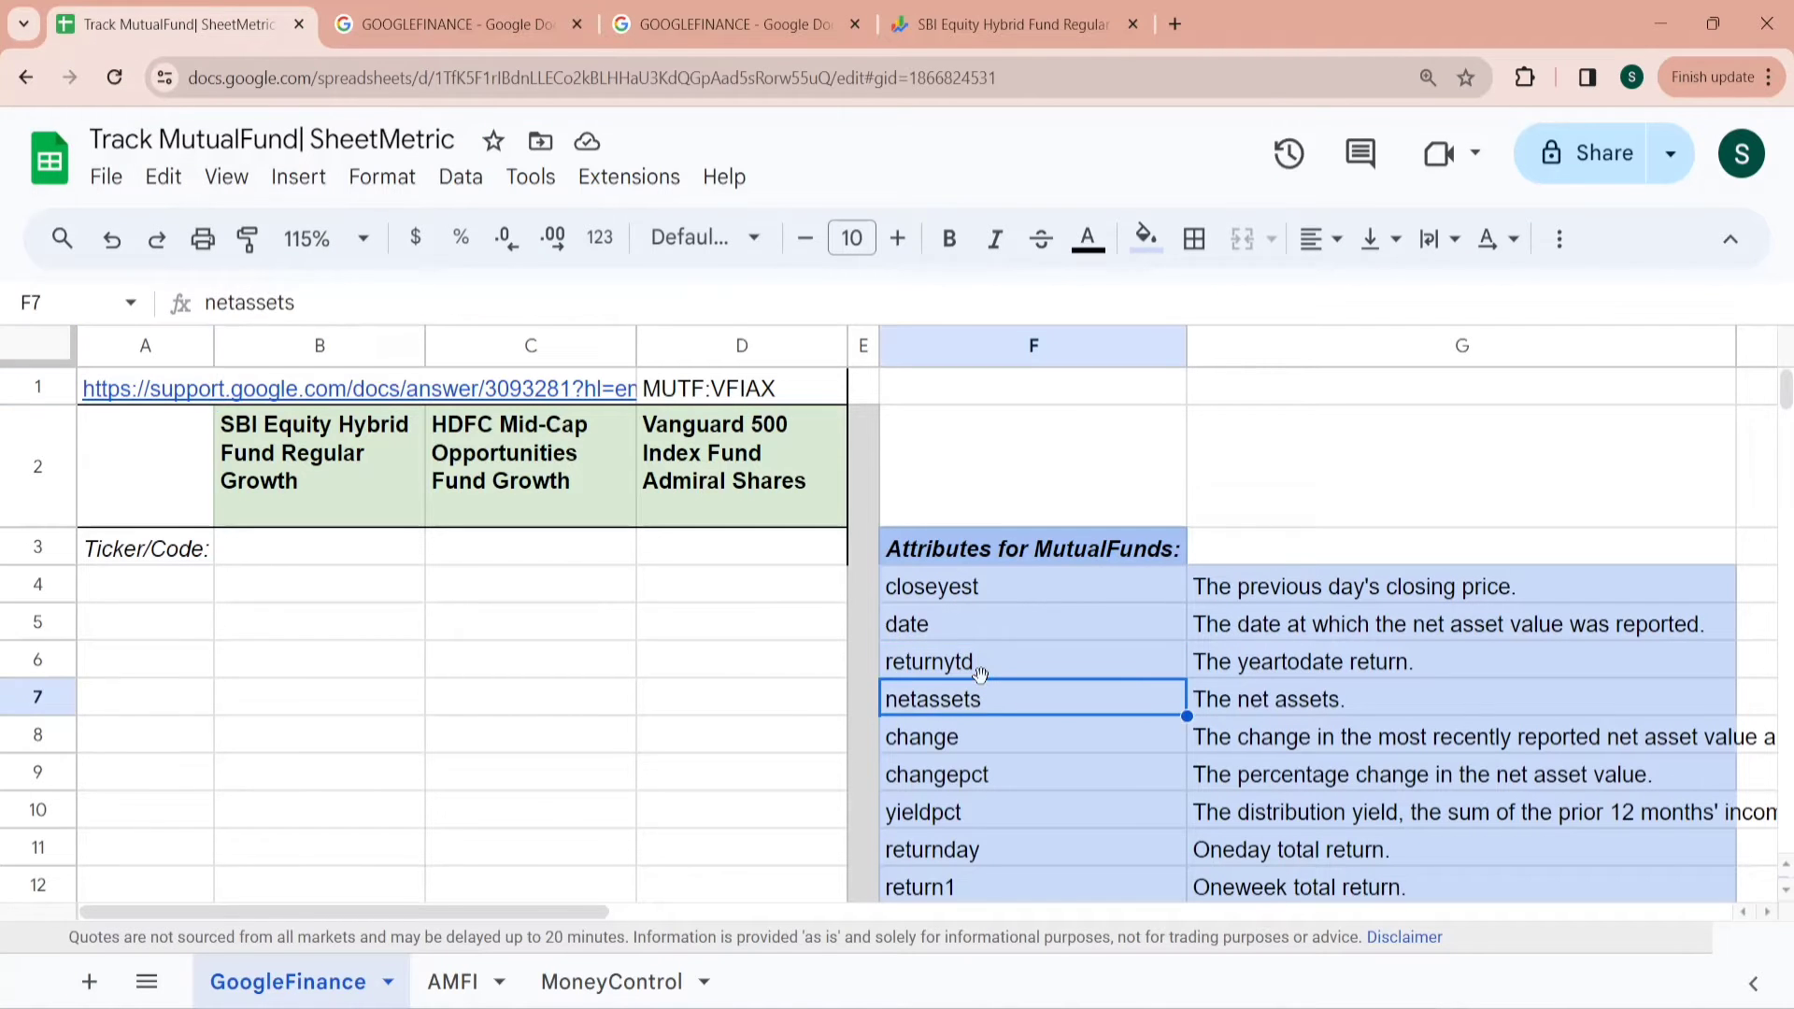
key("Down")
key("Down")
key("Down")
key("Down")
key("Down")
key("Down")
key("Down")
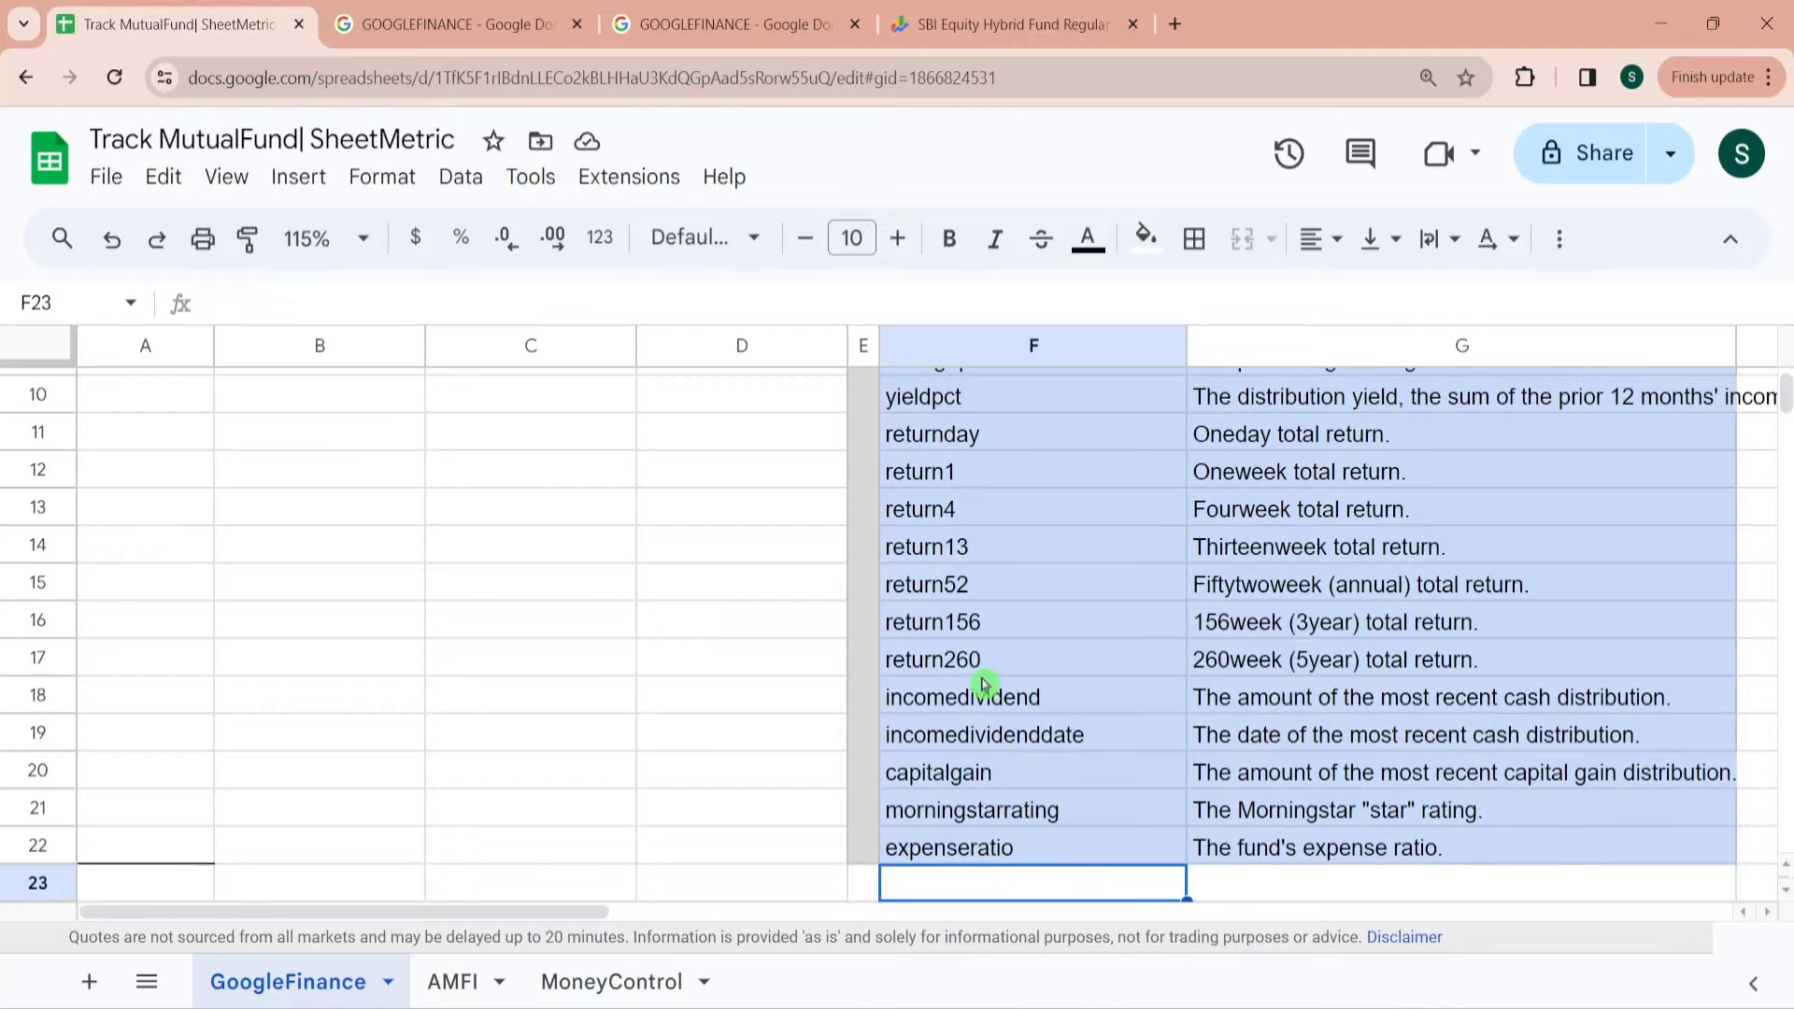
key("Up")
key("Up")
key("Up")
key("Up")
key("Up")
key("Up")
key("Up")
key("Up")
key("Up")
key("Up")
key("Up")
key("Up")
key("Up")
key("Up")
key("Up")
key("Up")
key("Up")
key("Up")
key("Up")
key("Up")
key("Up")
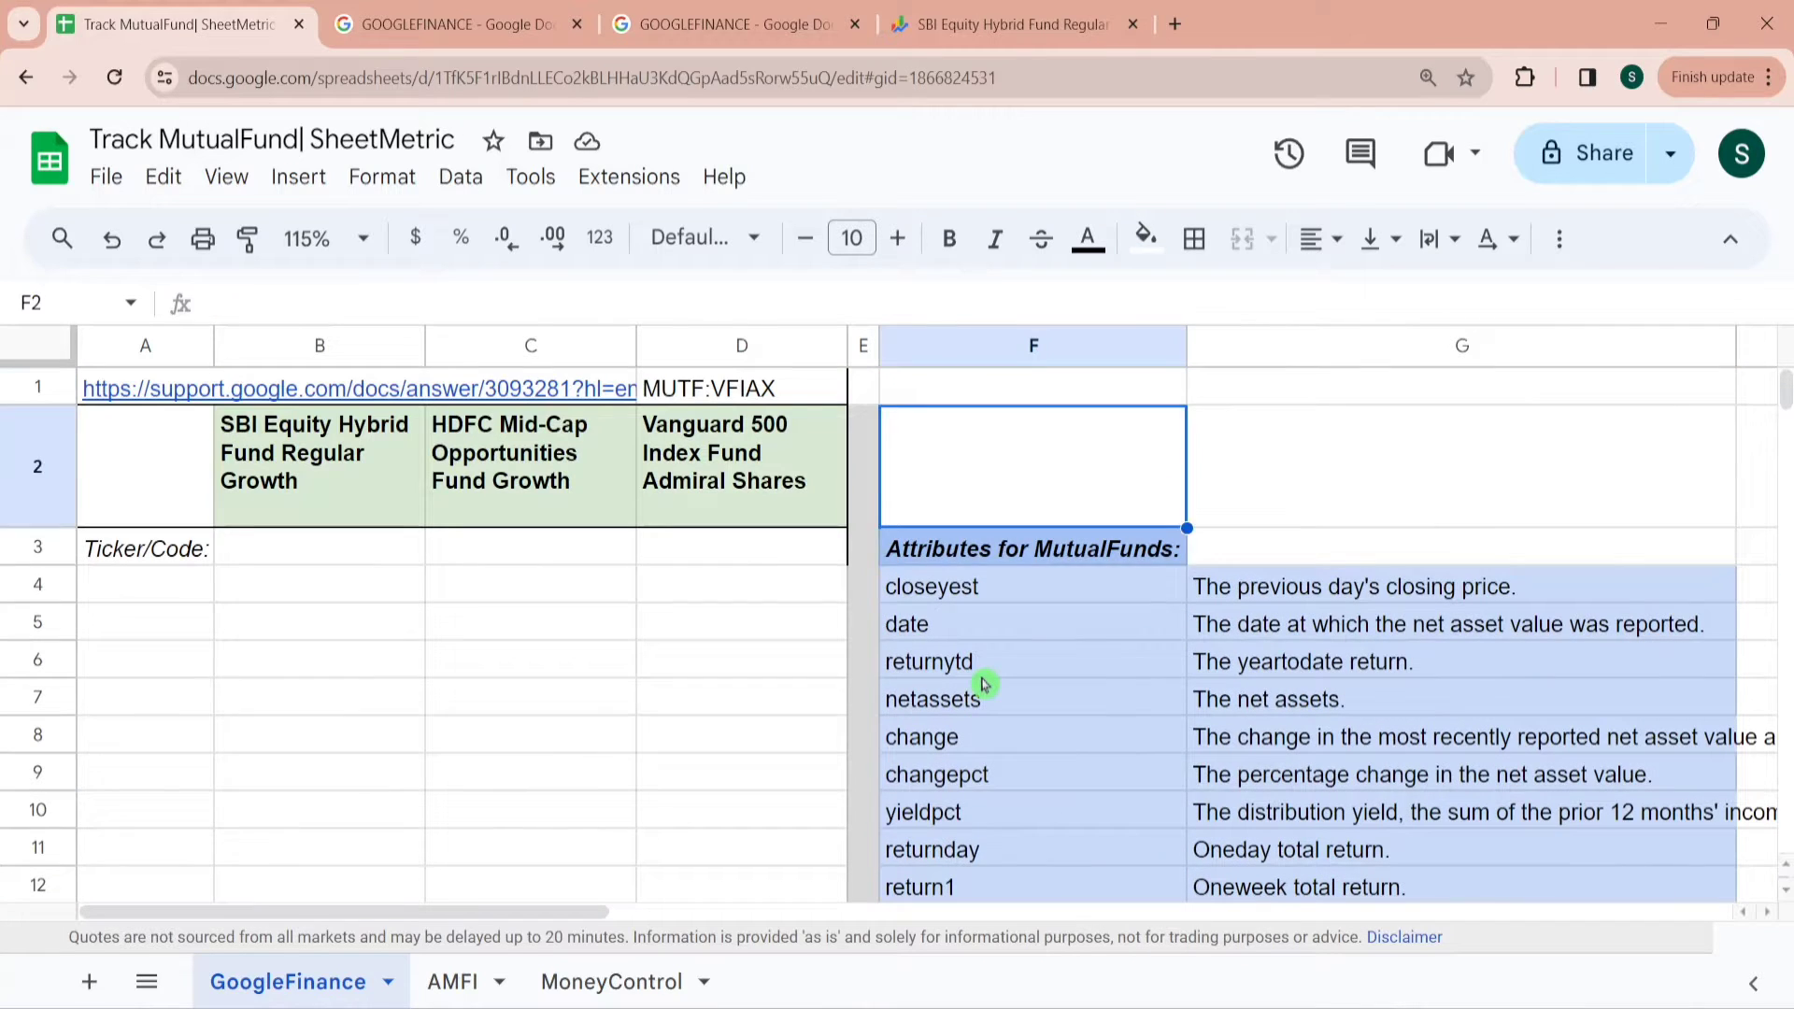
key("Down")
key("Down")
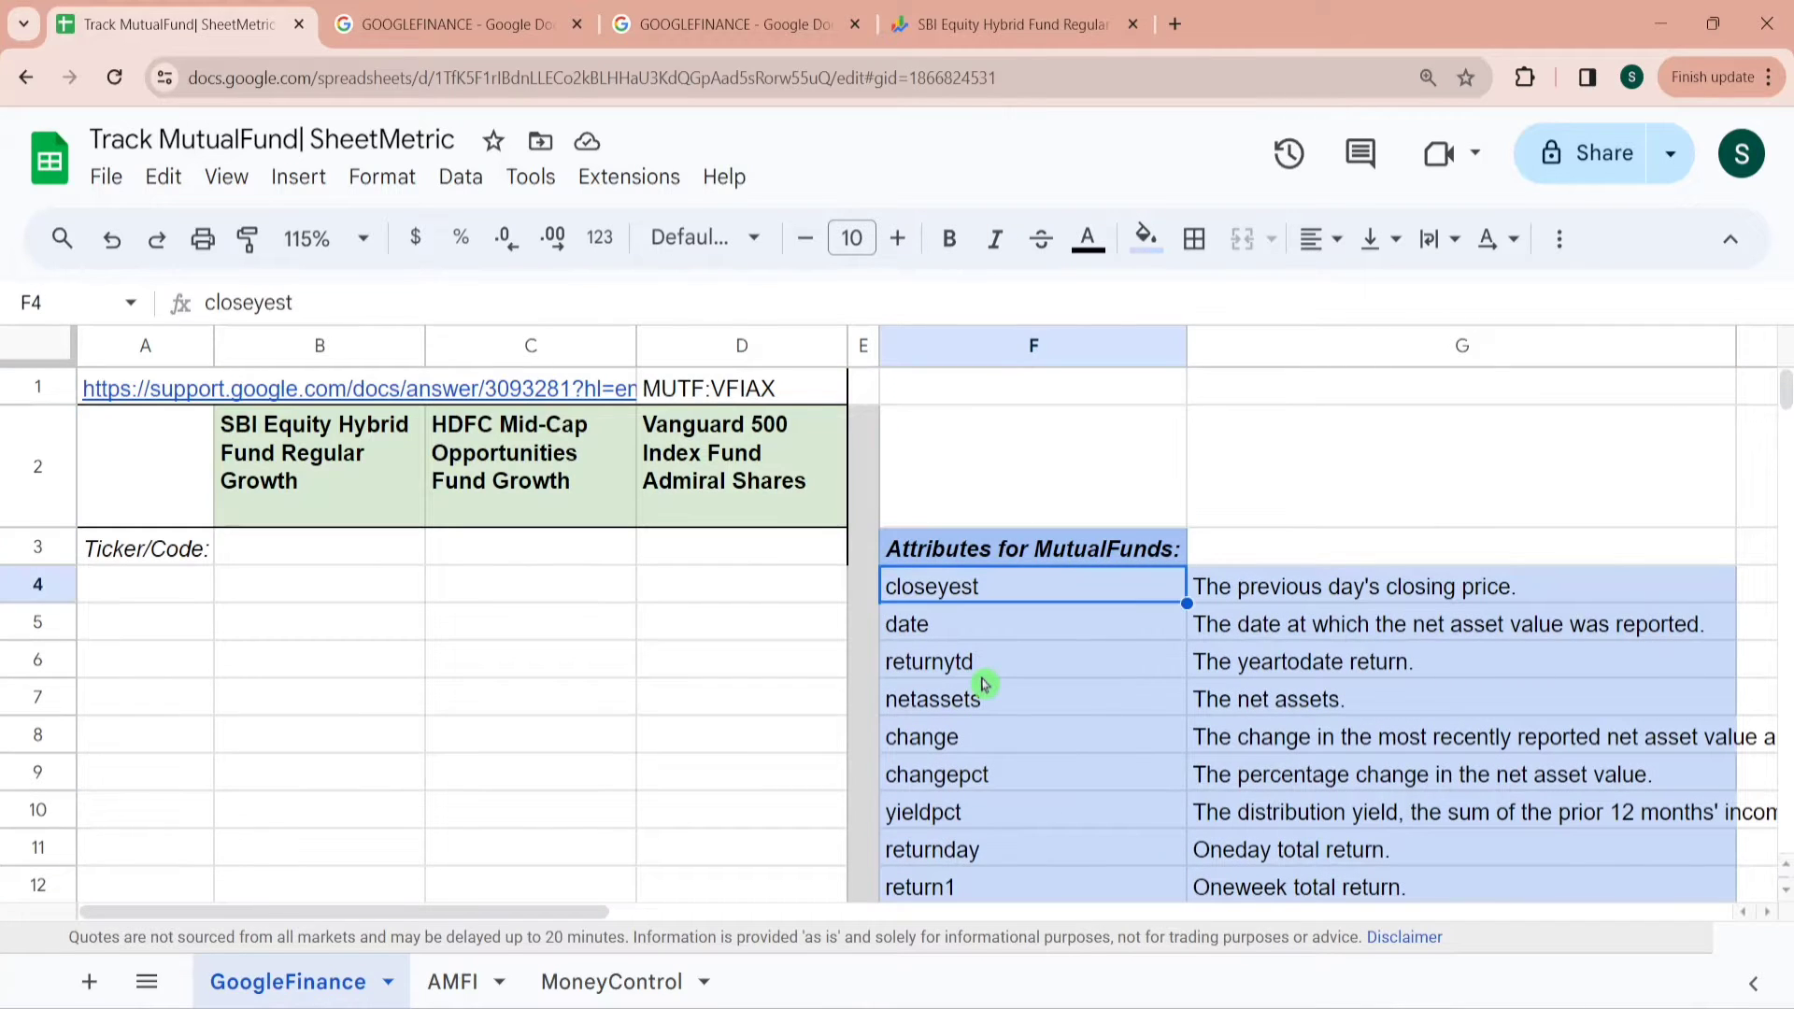
Close the SBI fund page and both GOOGLEFINANCE help tabs
left_click(1138, 23)
left_click(855, 24)
left_click(576, 25)
Restart a GOOGLEFINANCE formula in B3, then select the full SBI fund name from B2
left_click(265, 552)
type("=Goo")
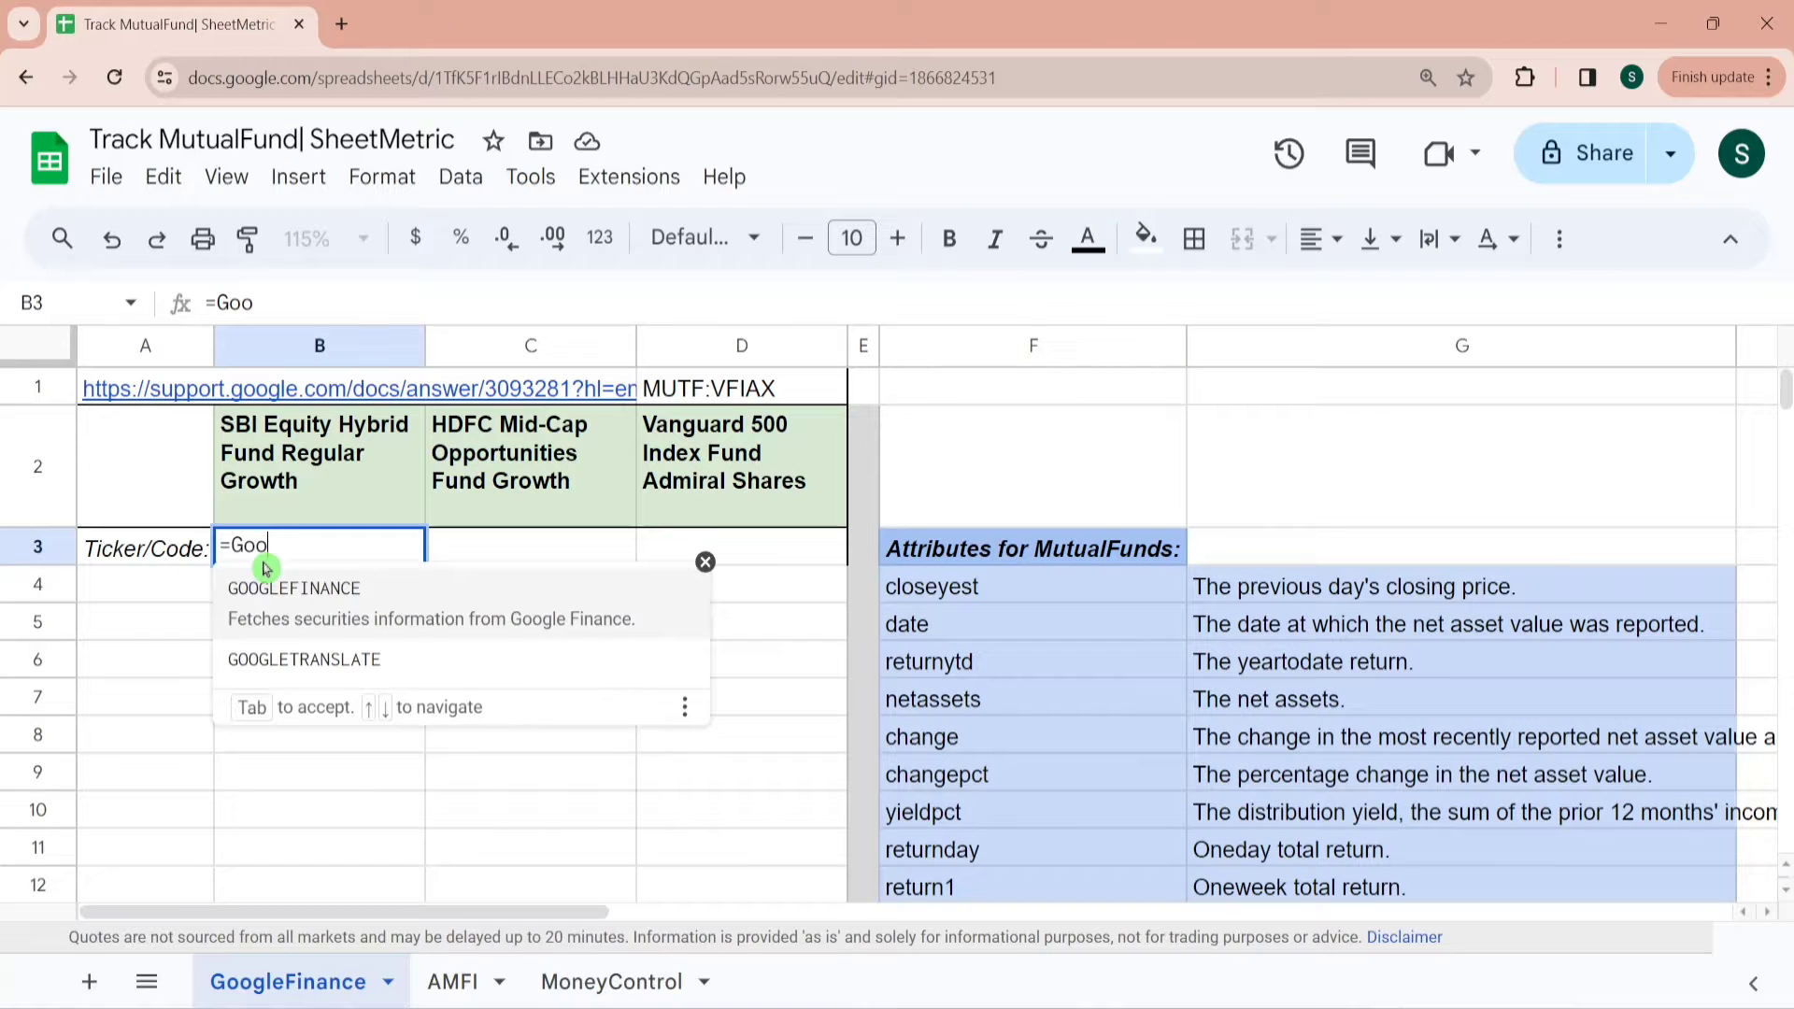
left_click(348, 605)
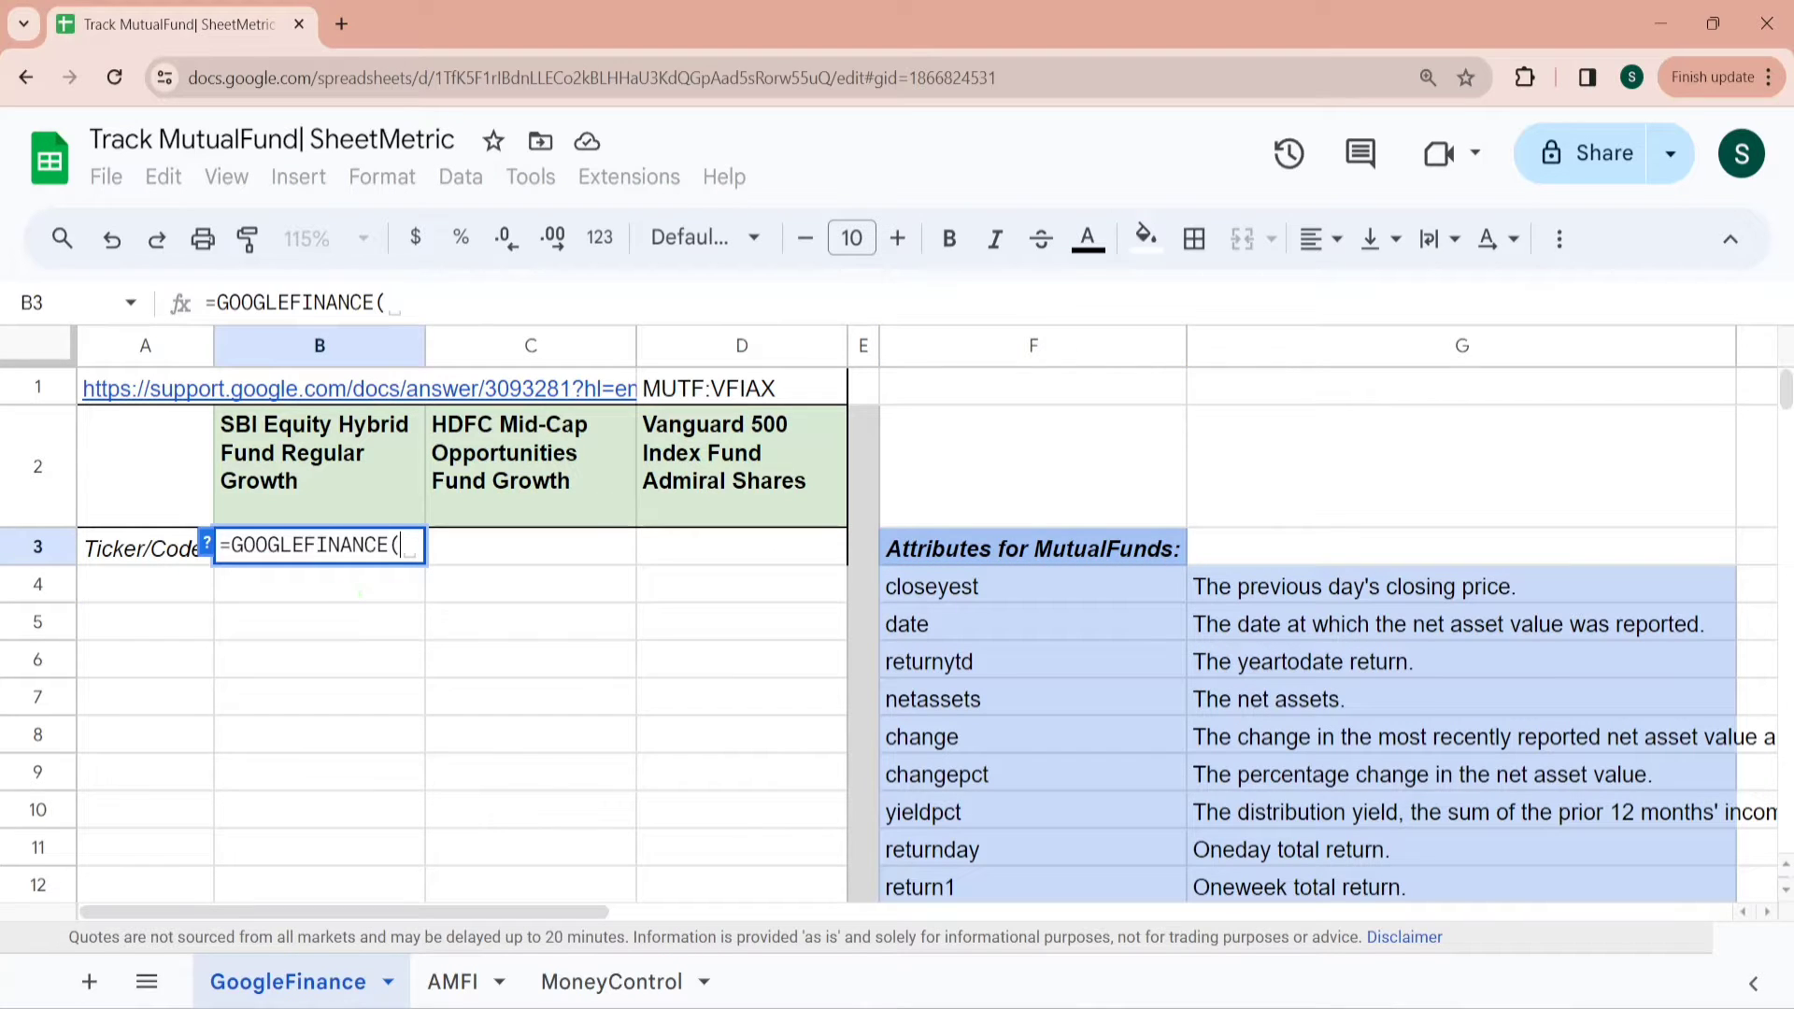
left_click(208, 550)
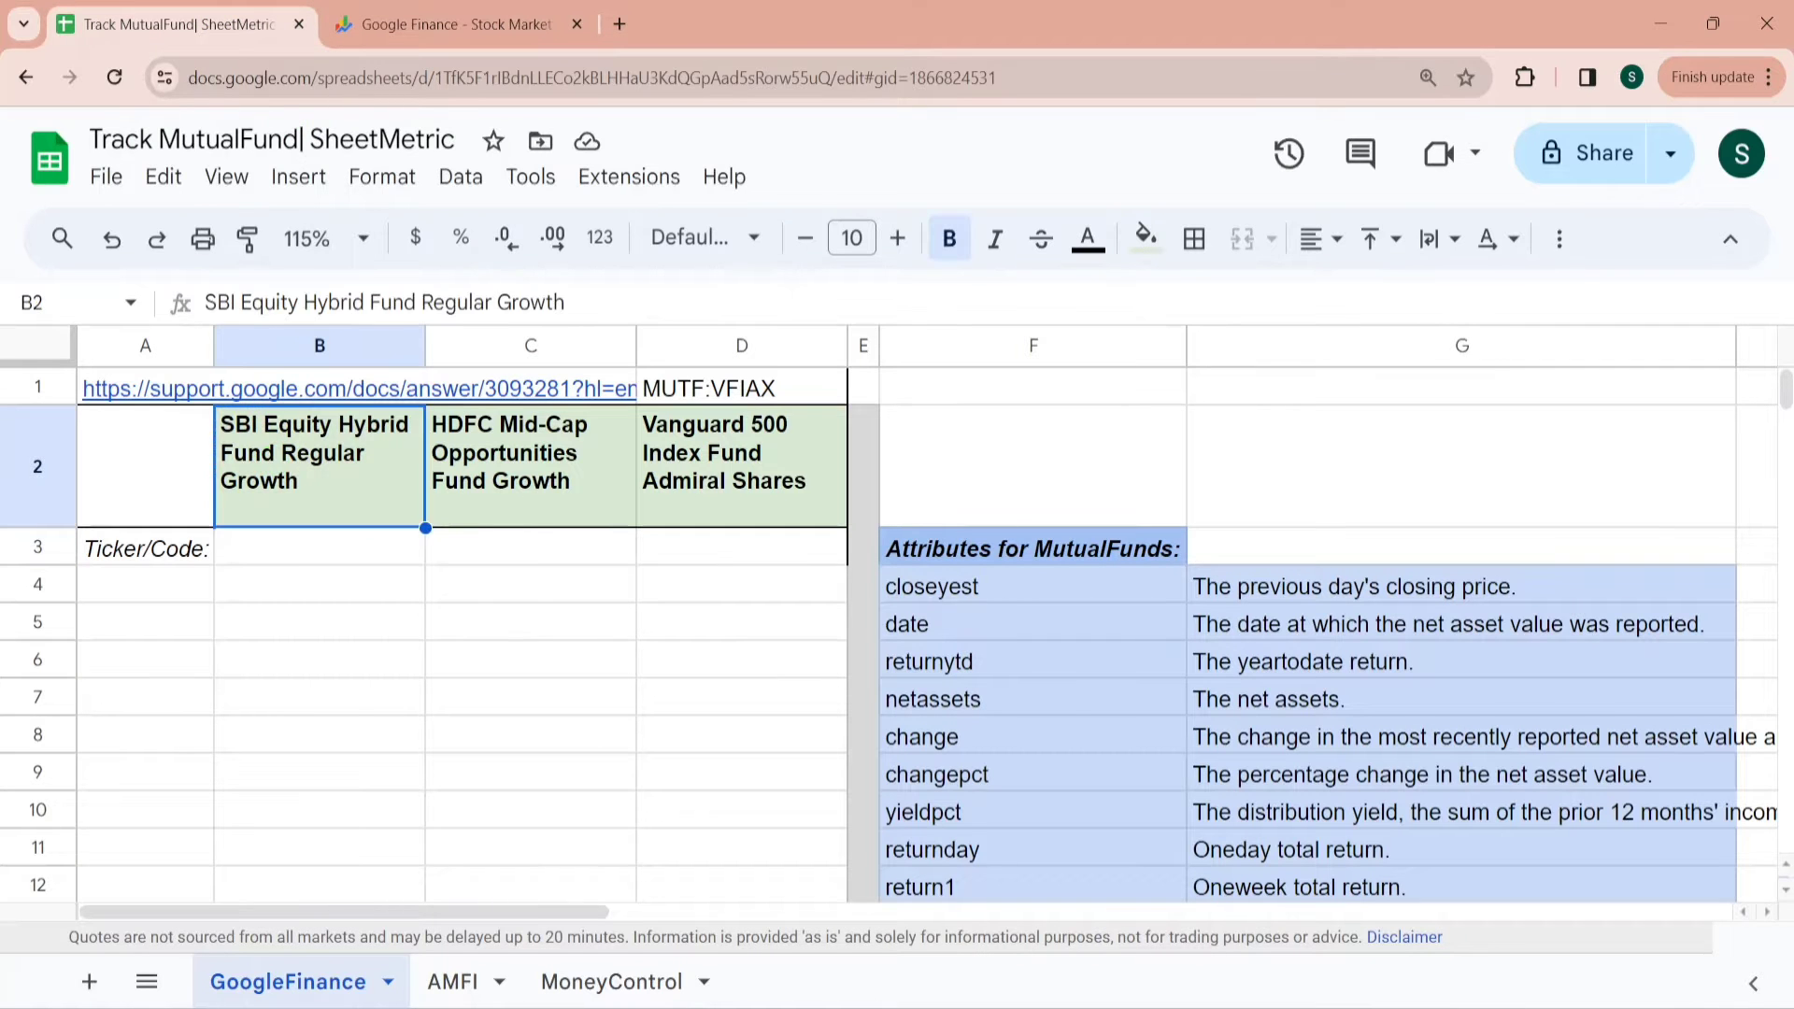
left_click_drag(565, 302, 192, 300)
key("ctrl+c")
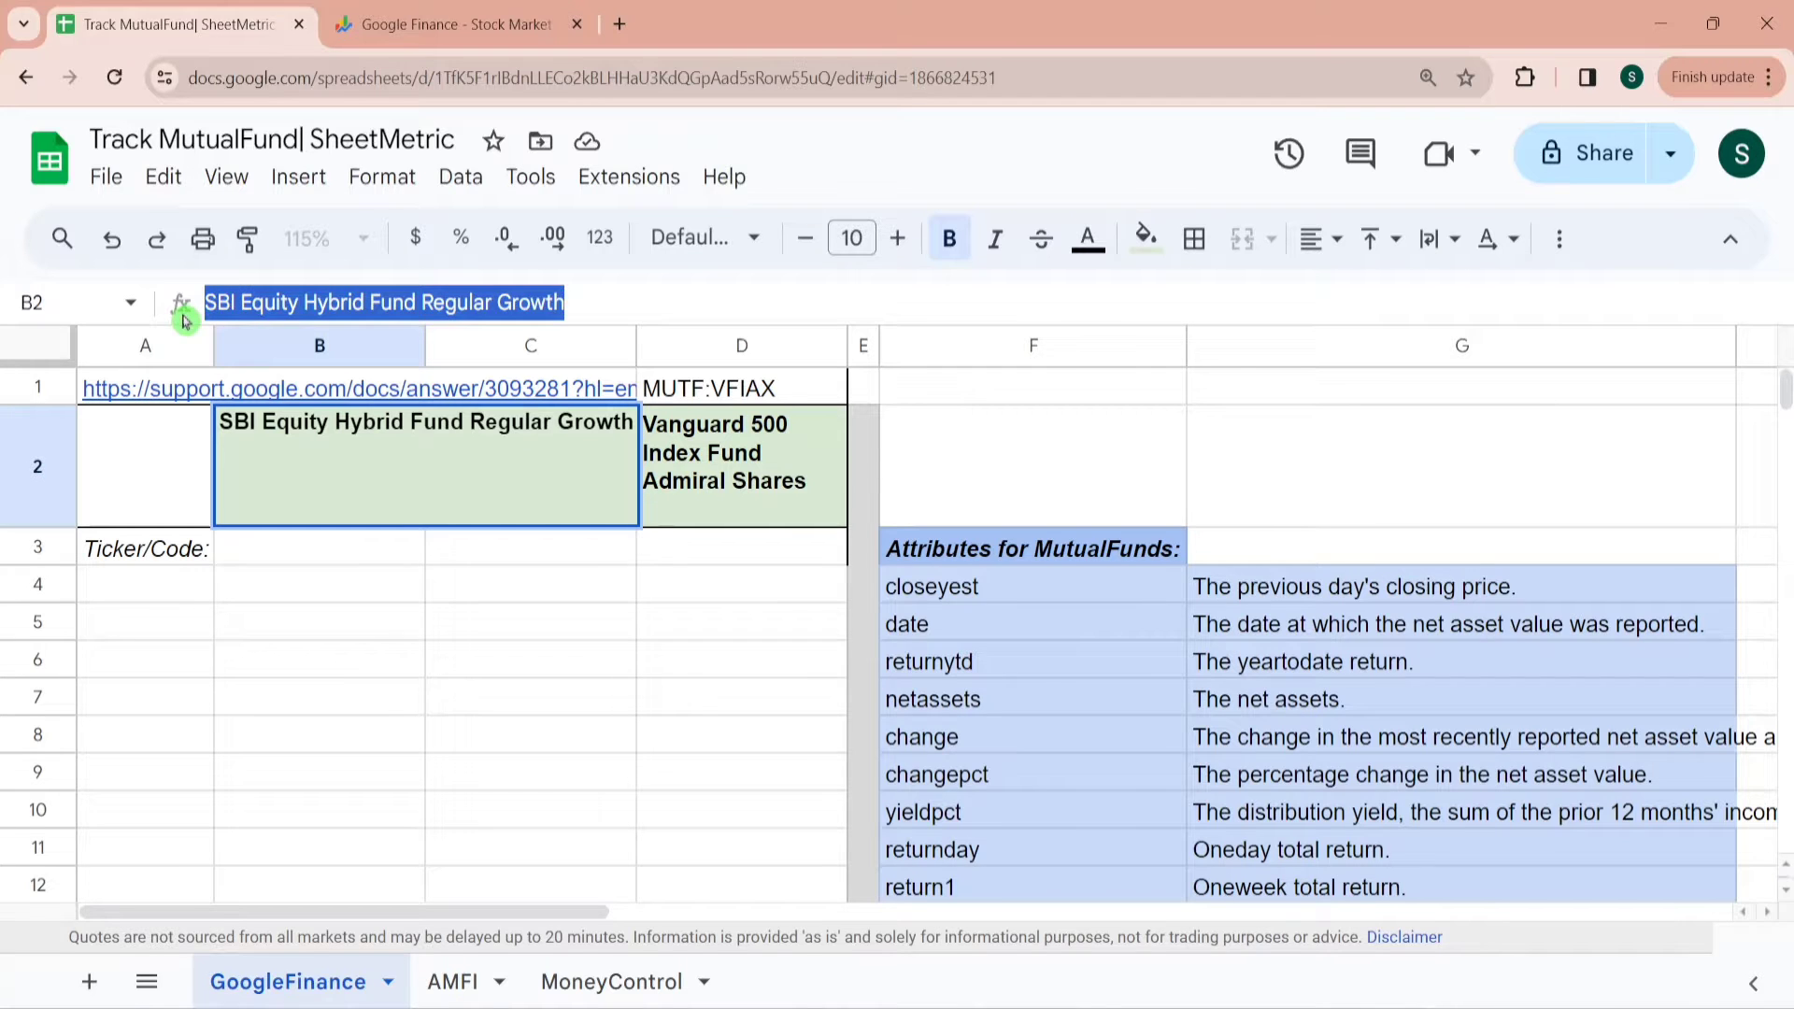
Search Google Finance for the pasted SBI fund name to open its quote page
left_click(456, 25)
left_click(580, 393)
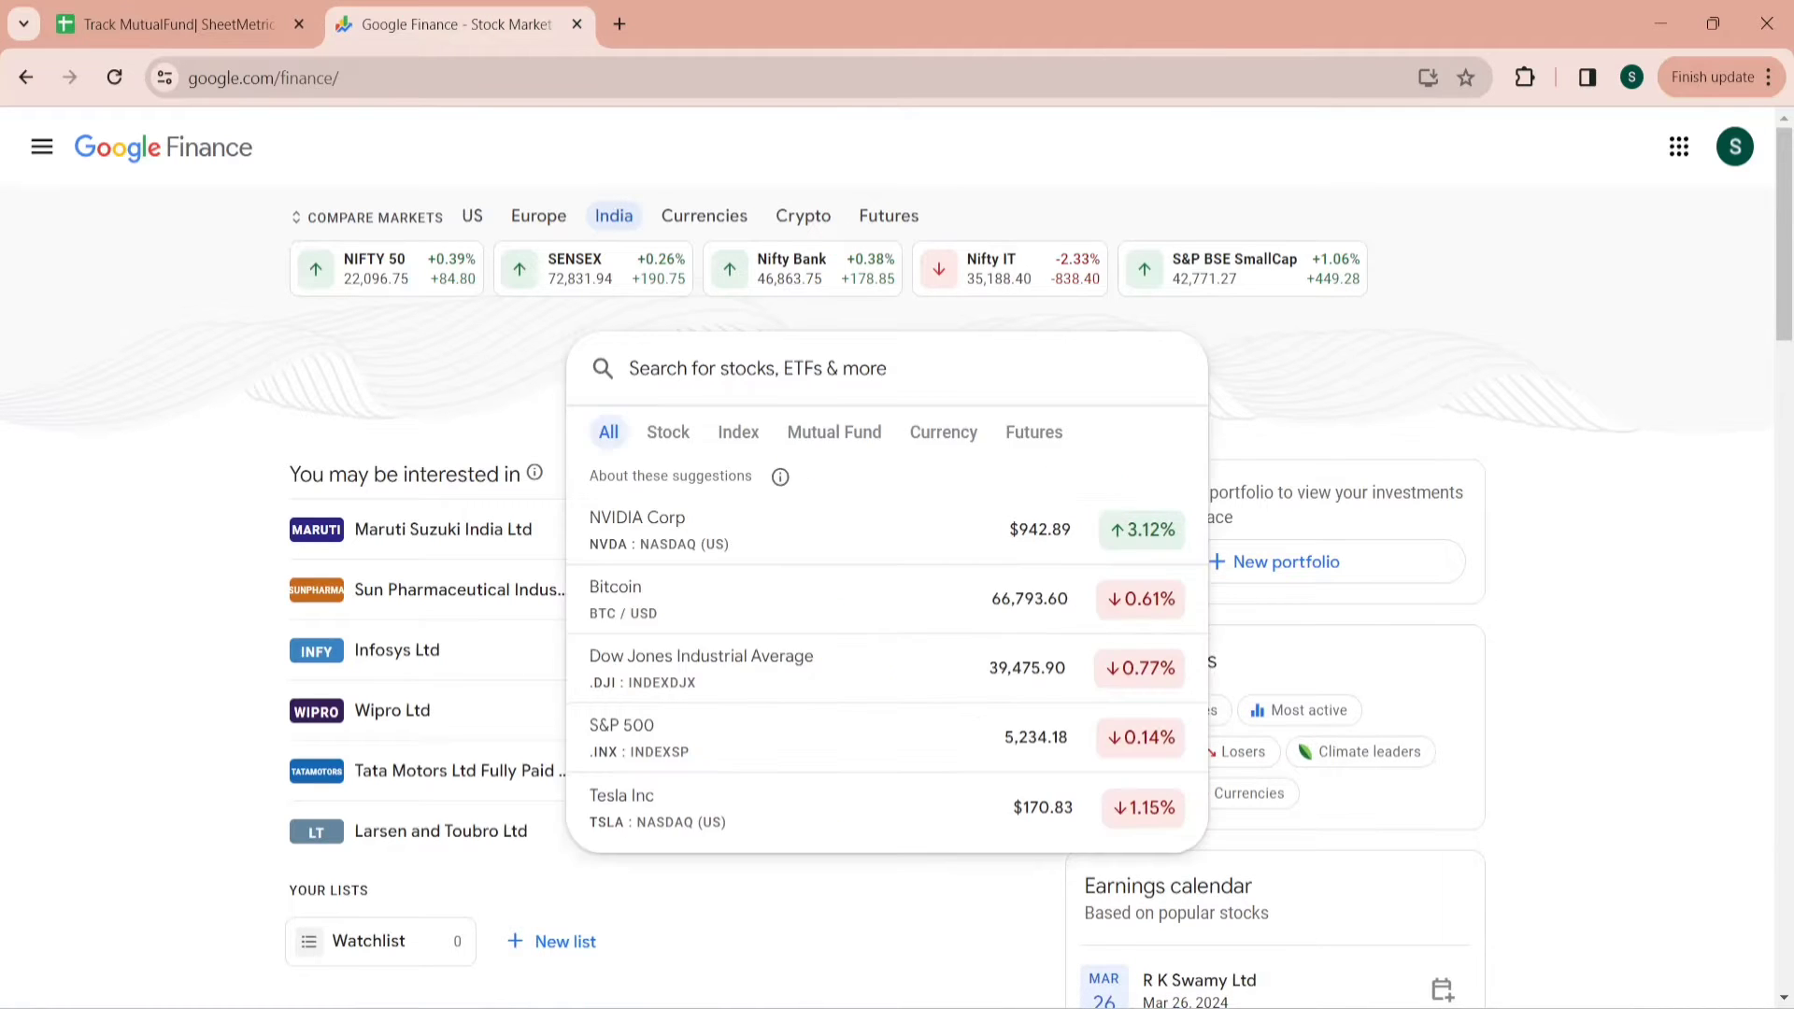
key("ctrl+v")
key("Return")
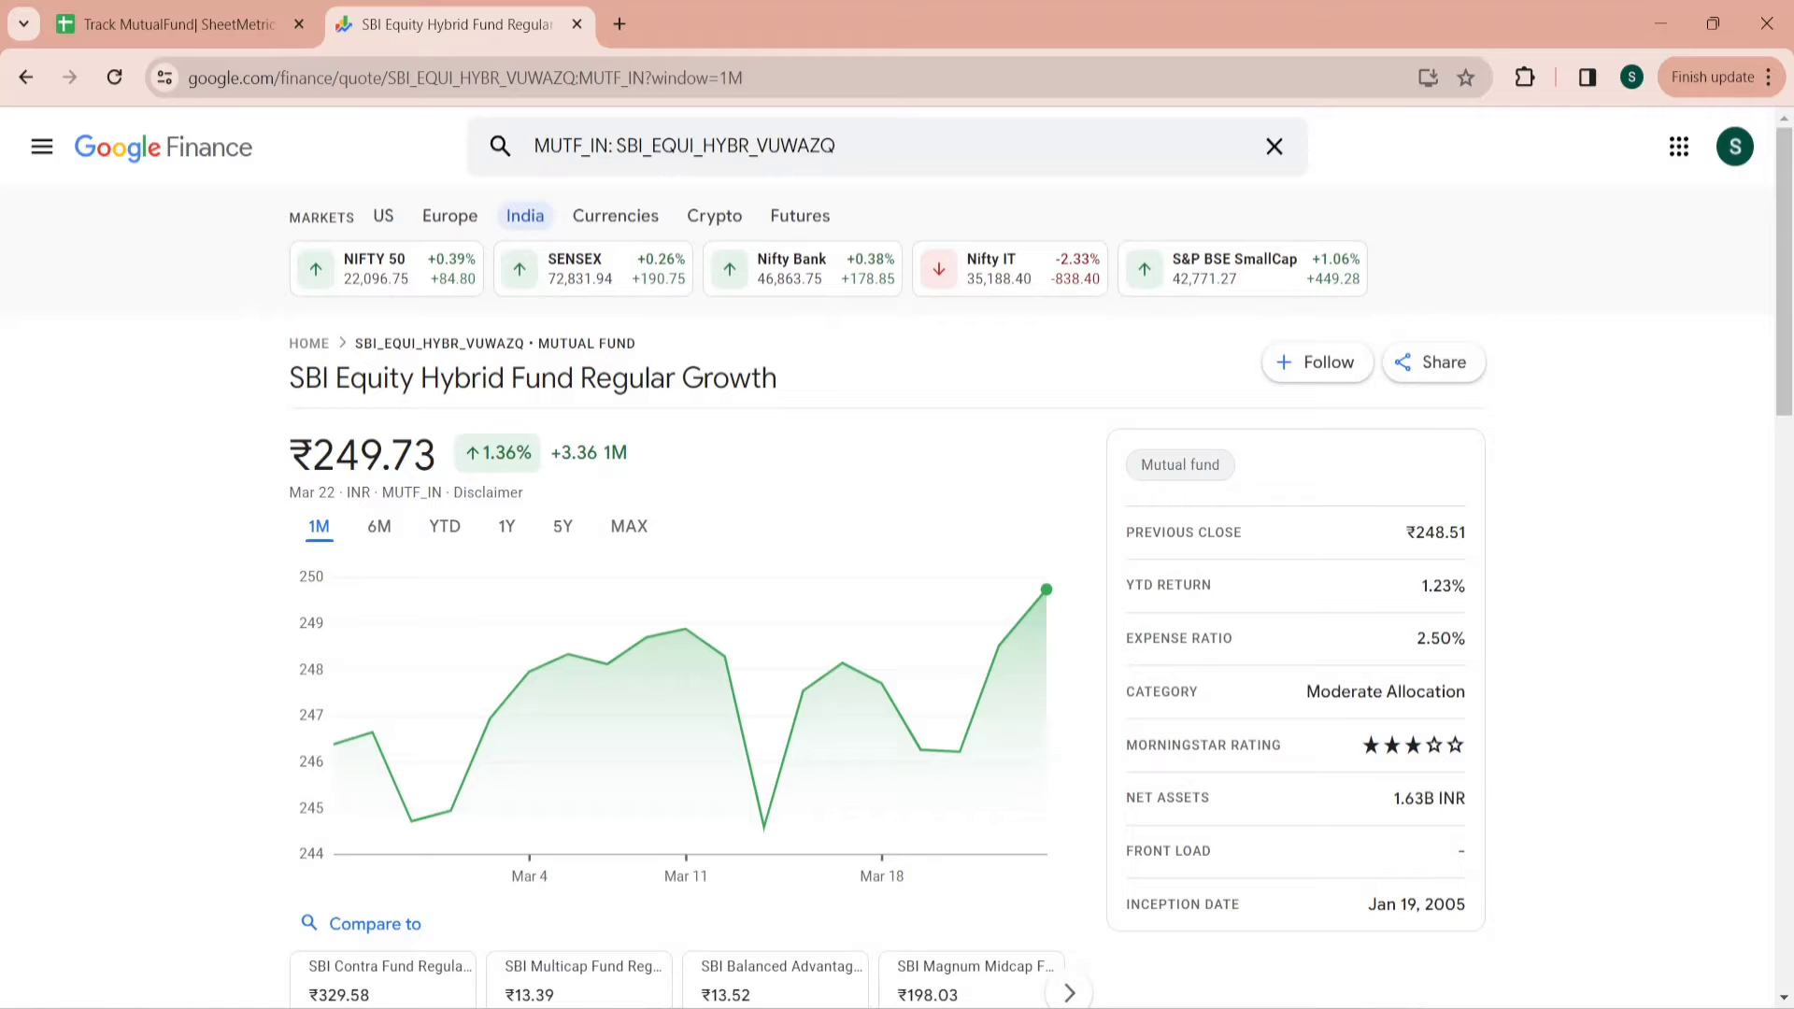
Select and copy the ticker MUTF_IN: SBI_EQUI_HYBR_VUWAZQ
left_click(801, 142)
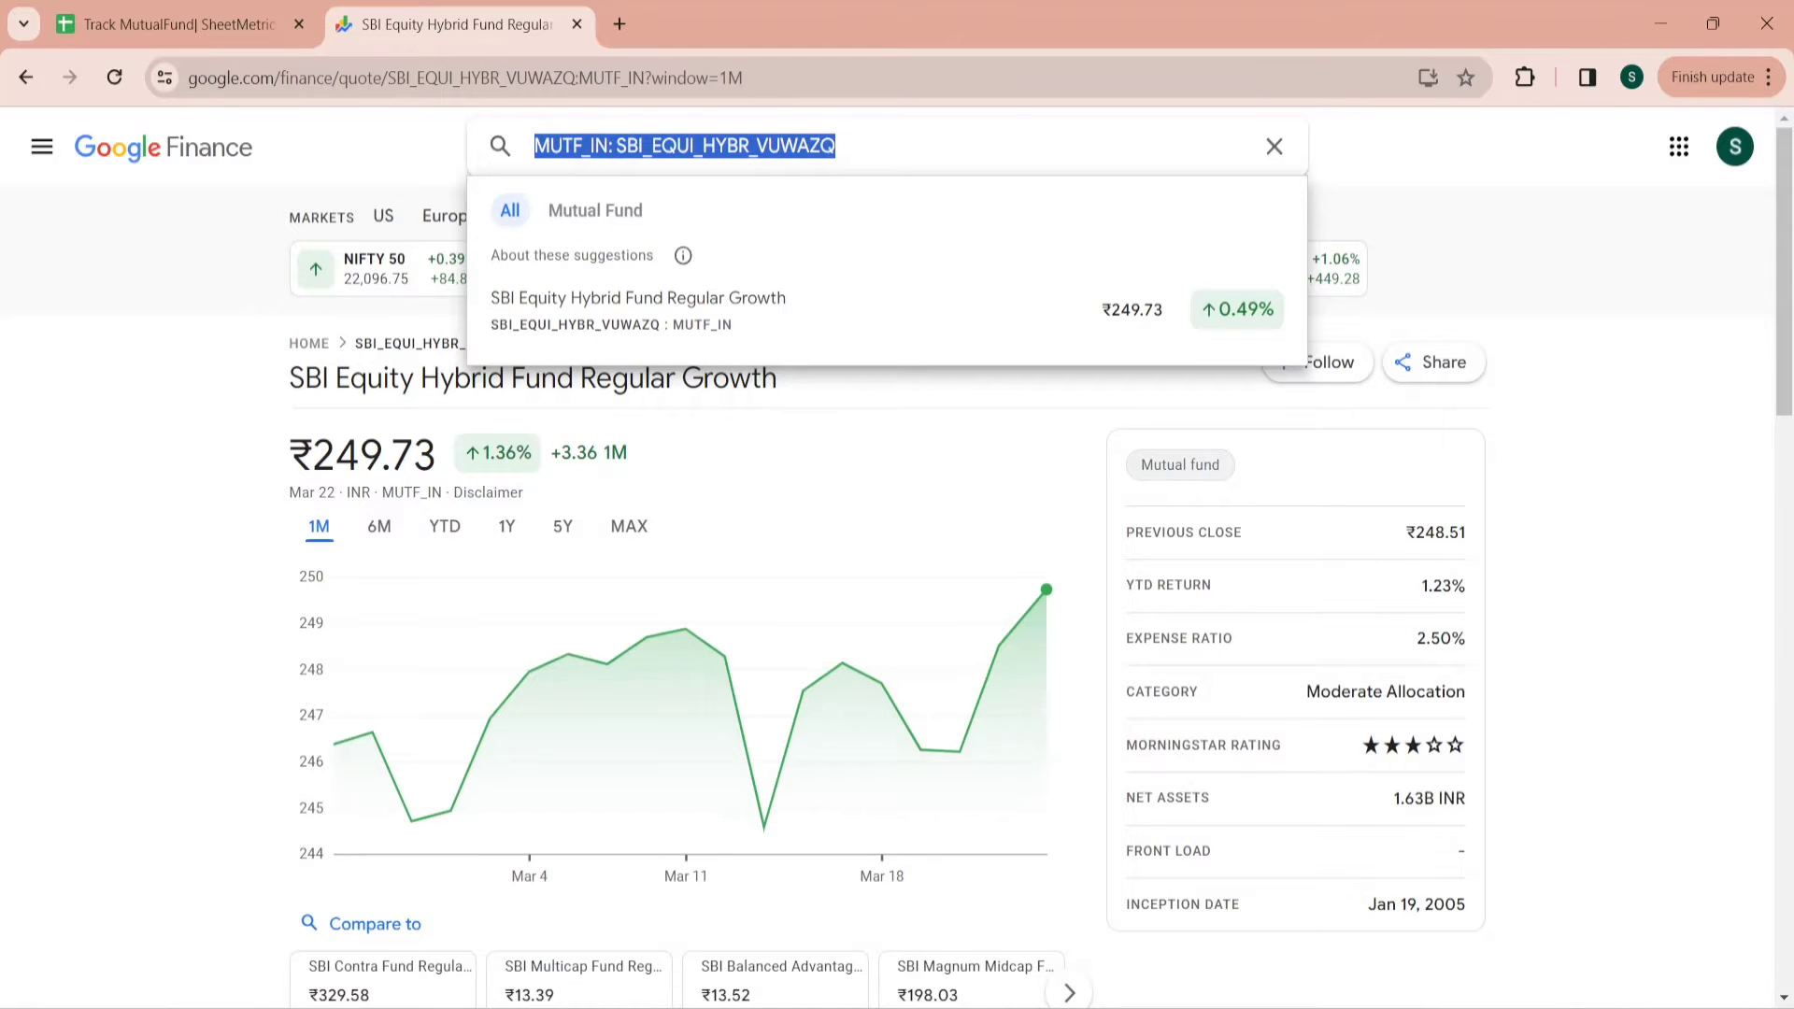
left_click(508, 144)
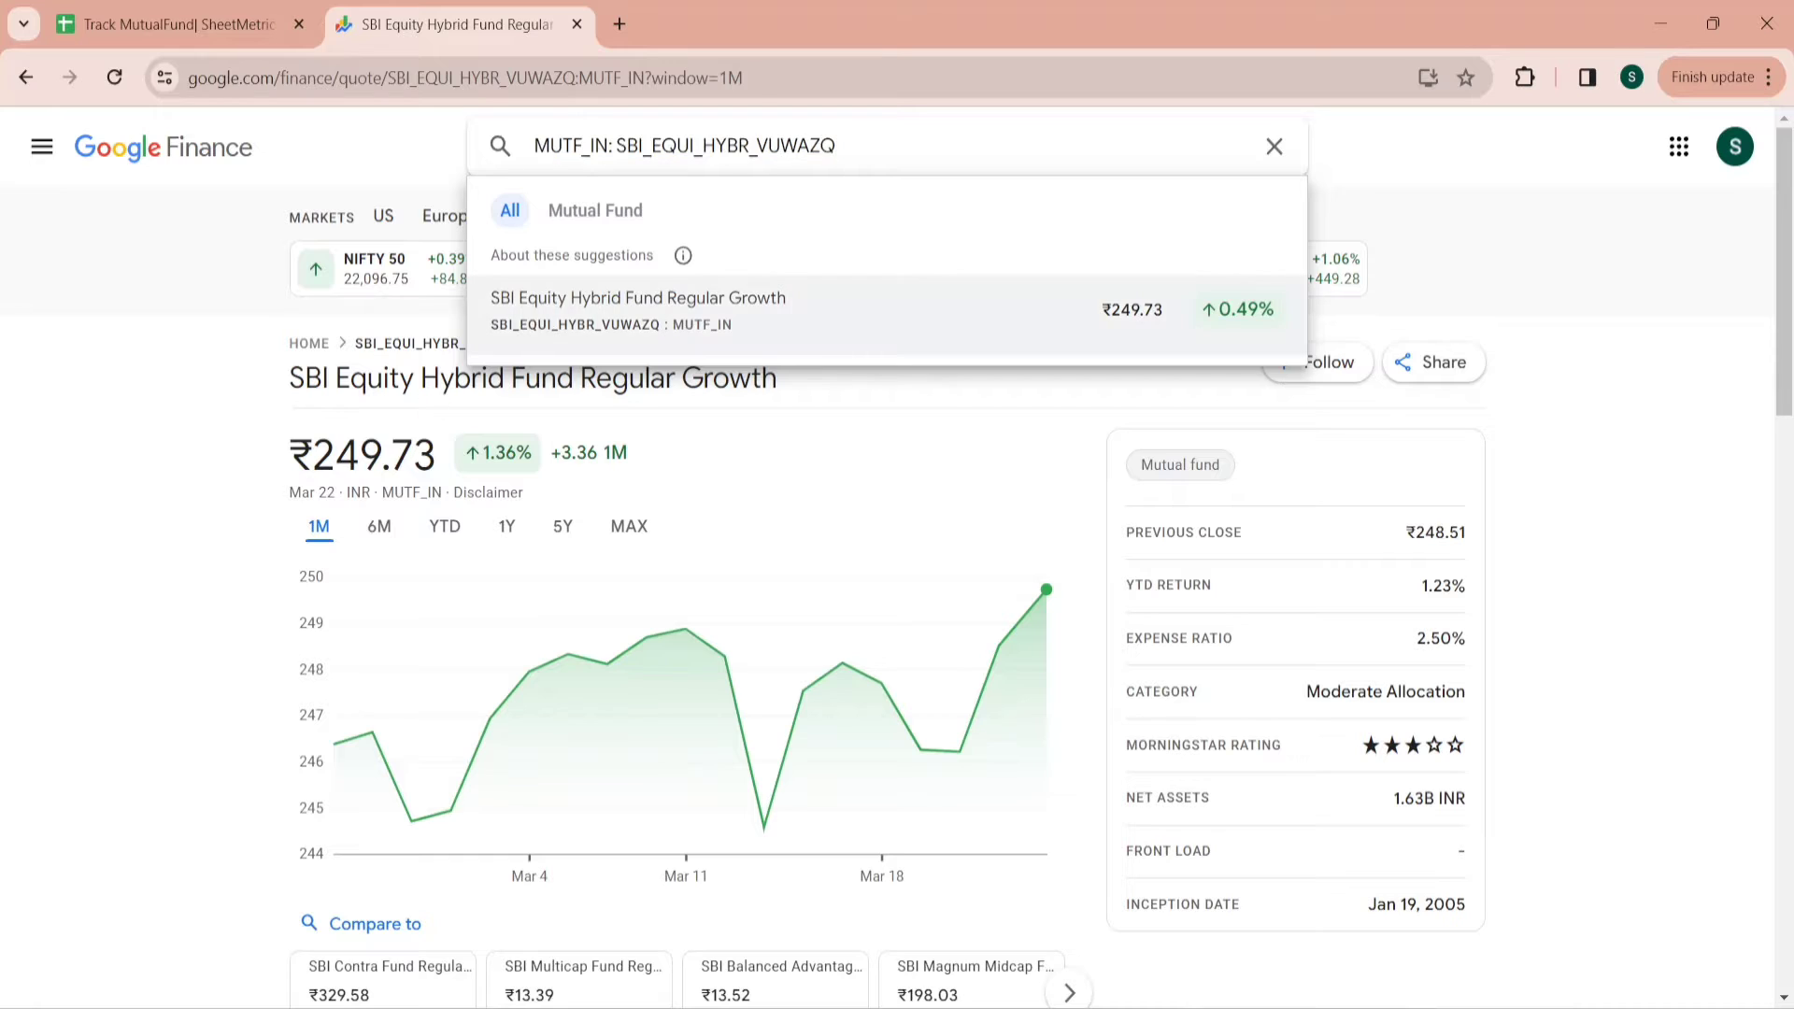
left_click(364, 362)
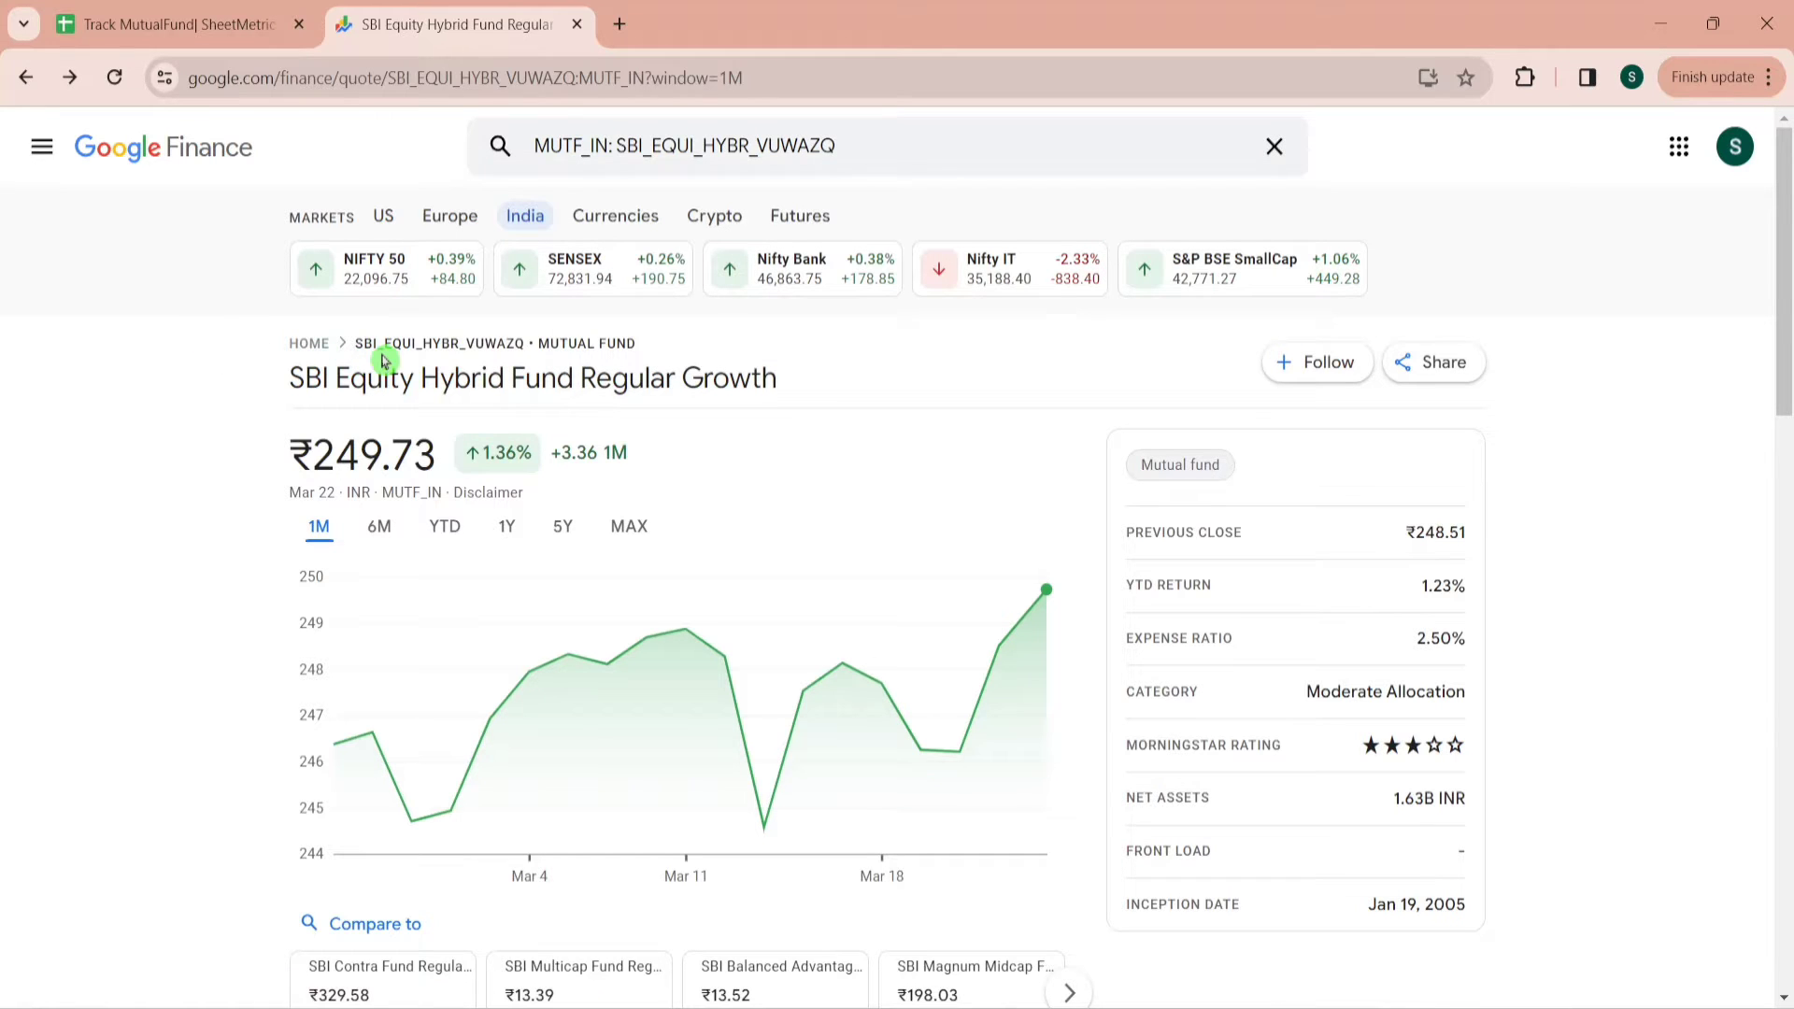
left_click_drag(355, 343, 525, 343)
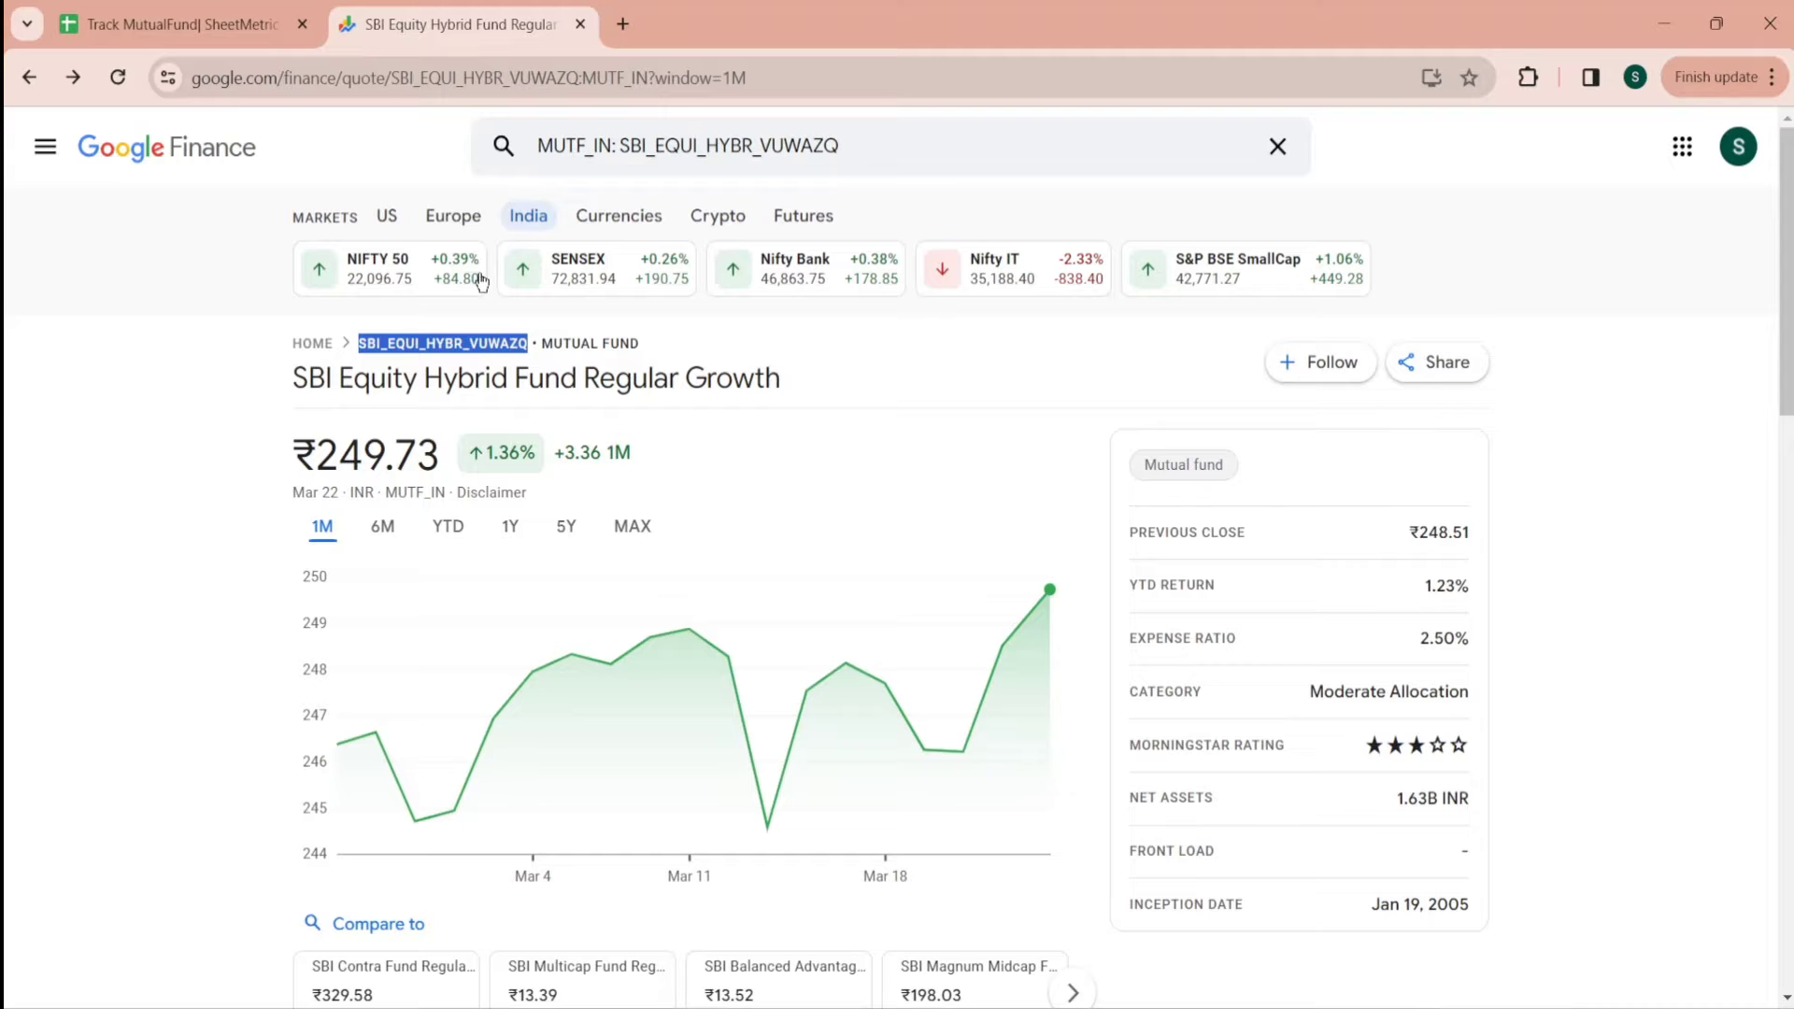
left_click(688, 145)
key("ctrl+c")
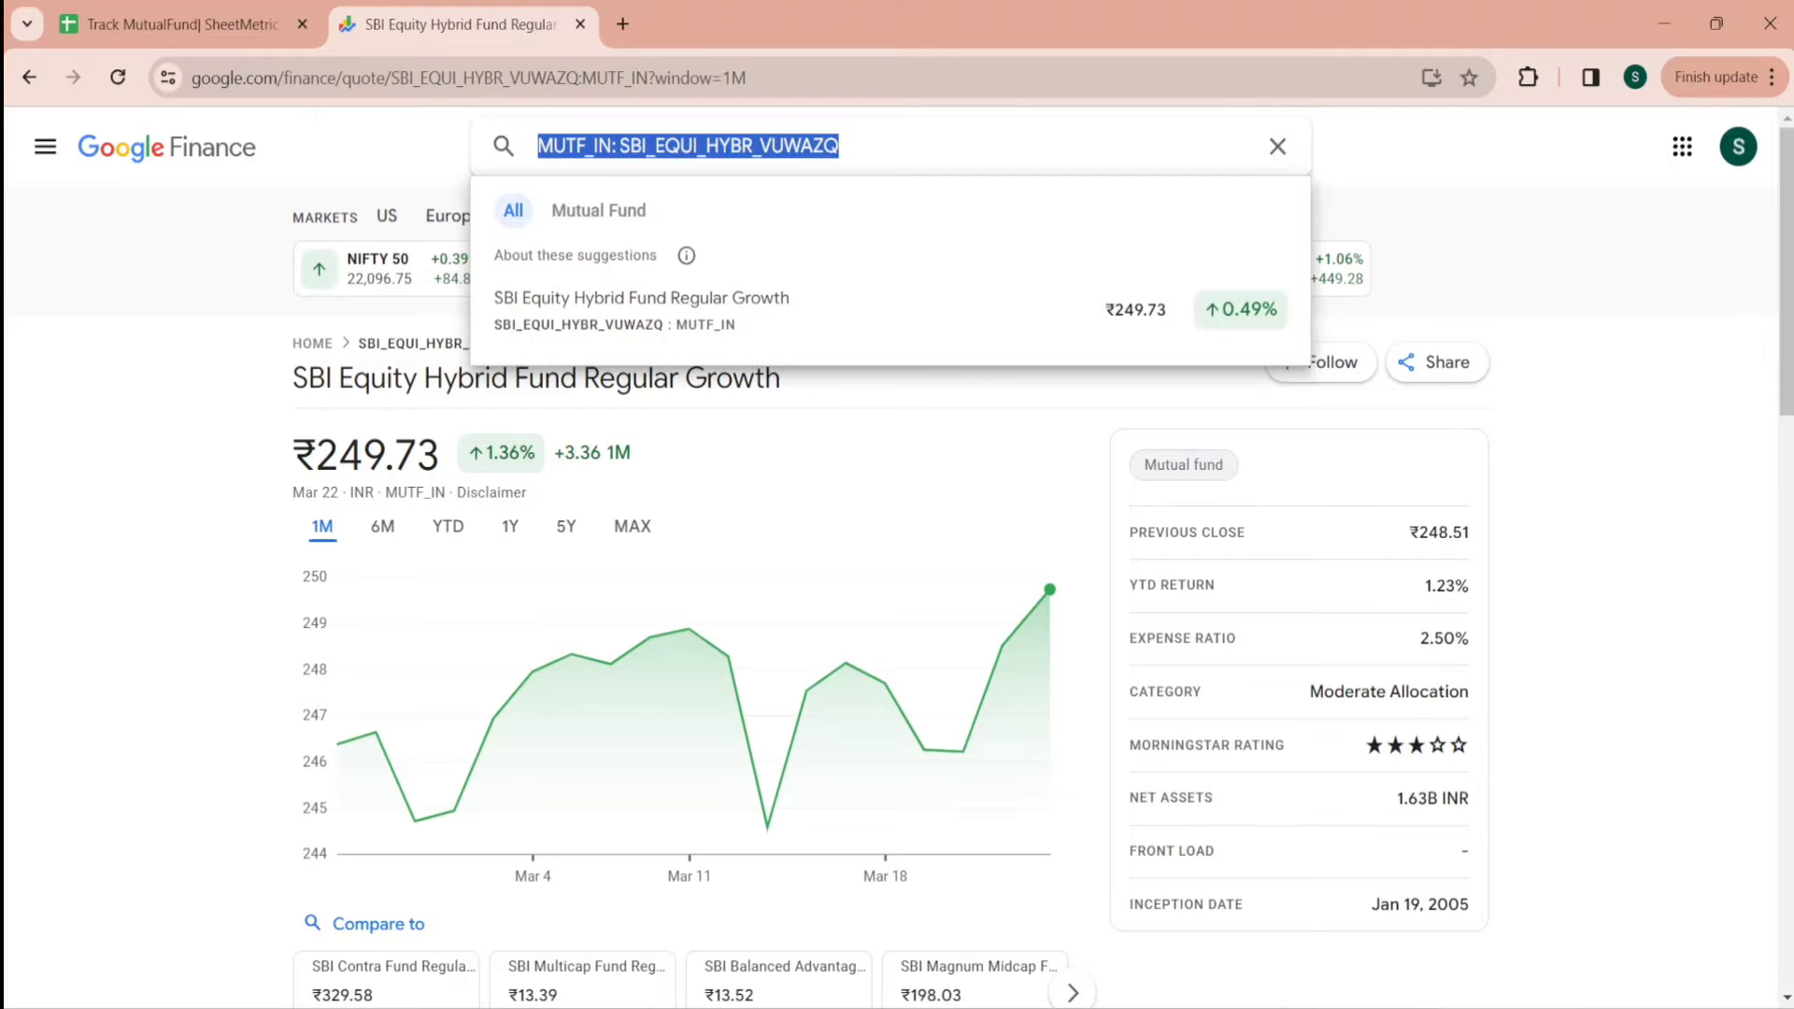
Paste the SBI fund's ticker into B3
left_click(234, 12)
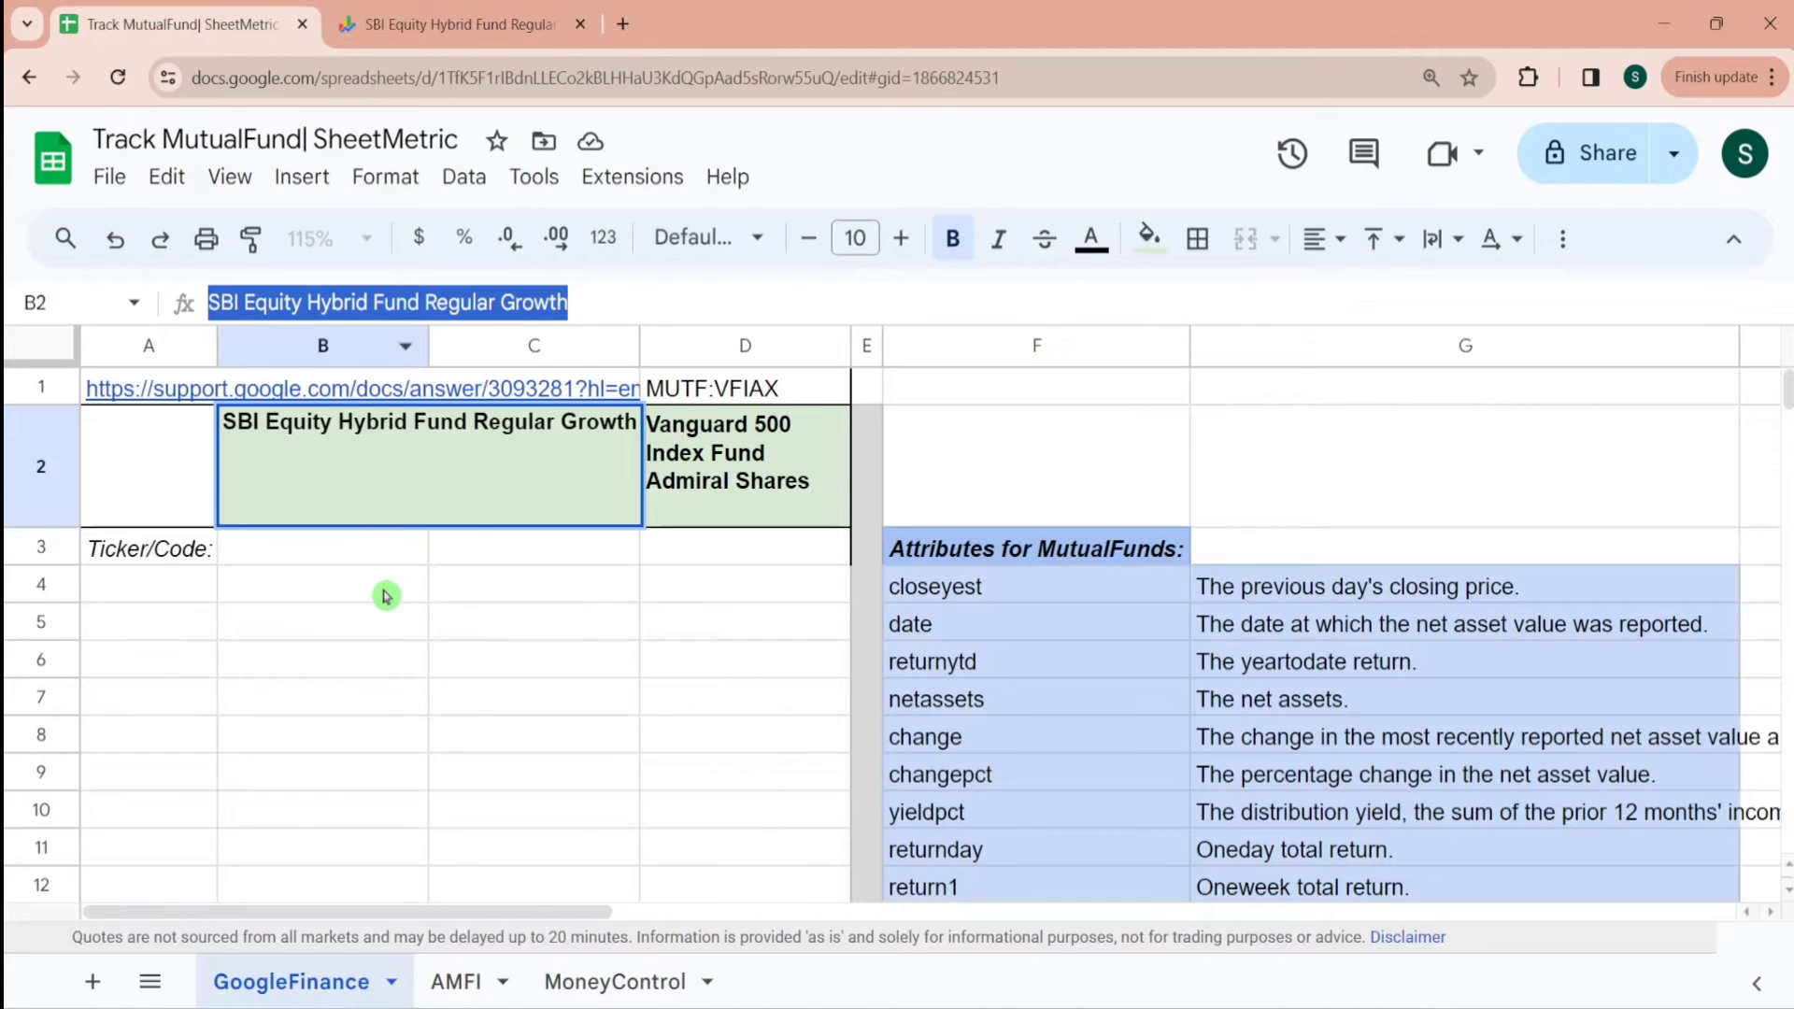
double_click(351, 548)
key("ctrl+v")
key("Return")
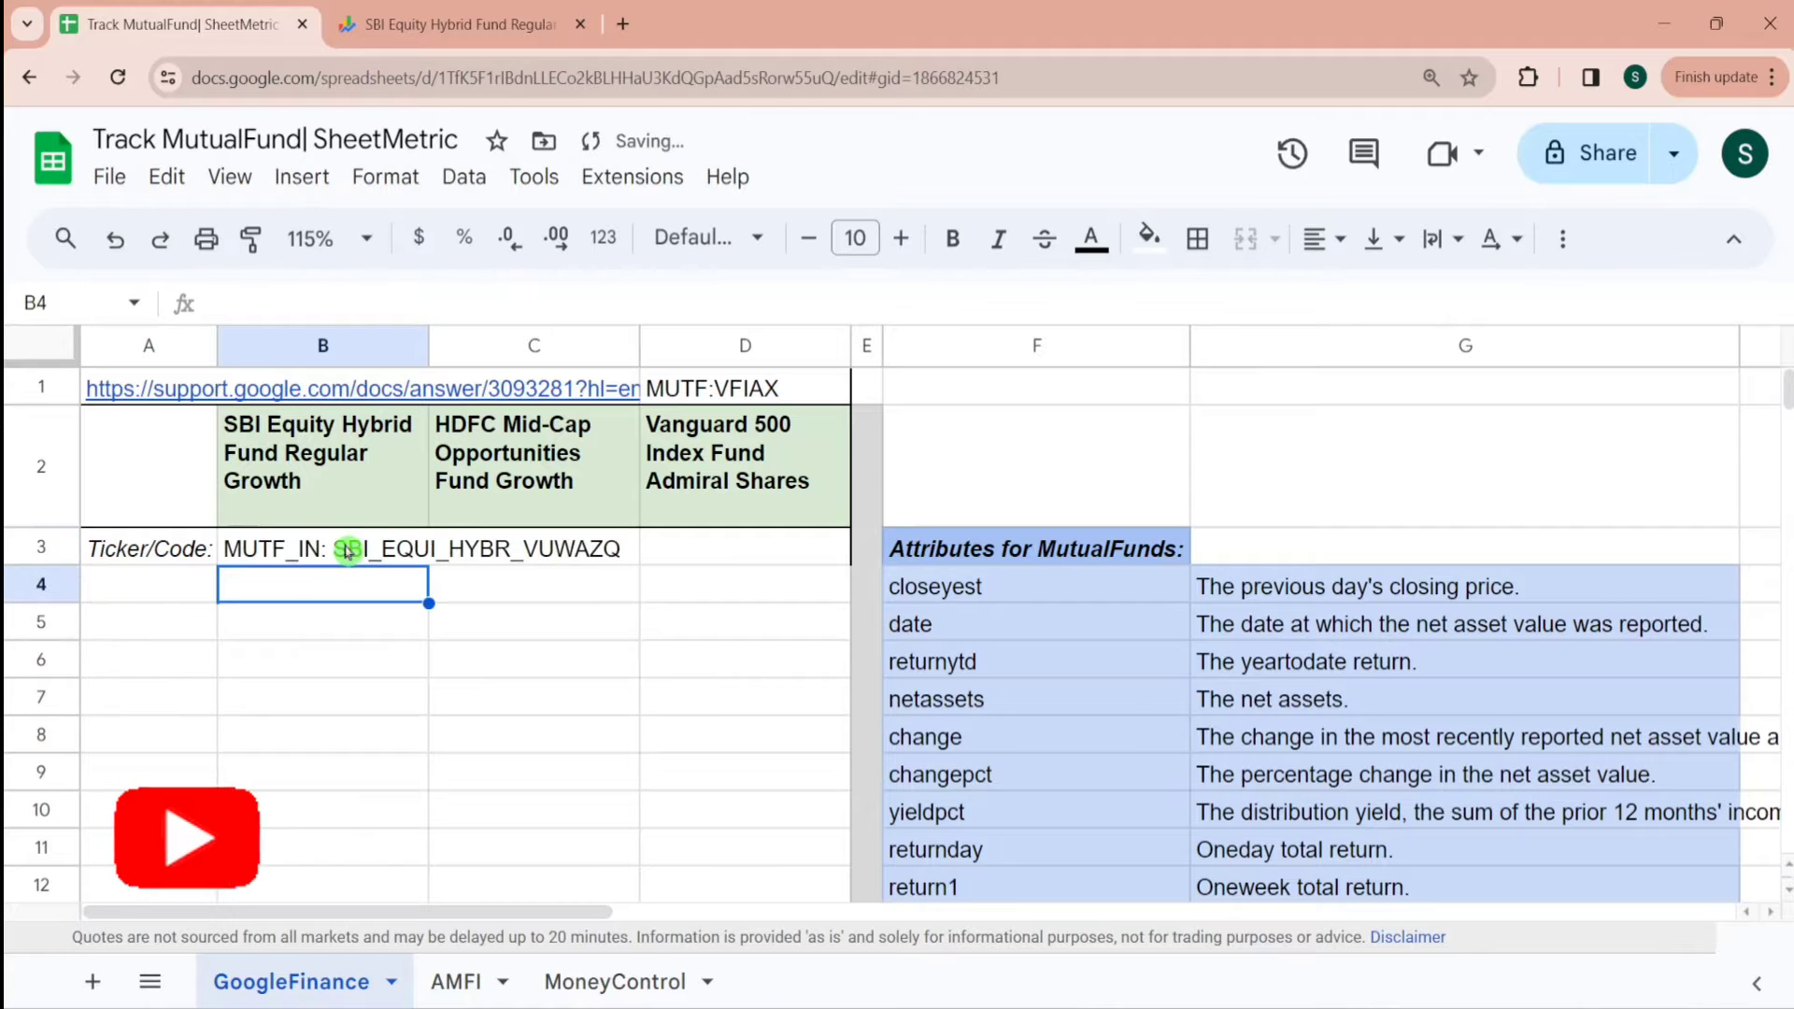
Look up the HDFC Mid-Cap fund on Google Finance and paste its ticker into C3
left_click(523, 498)
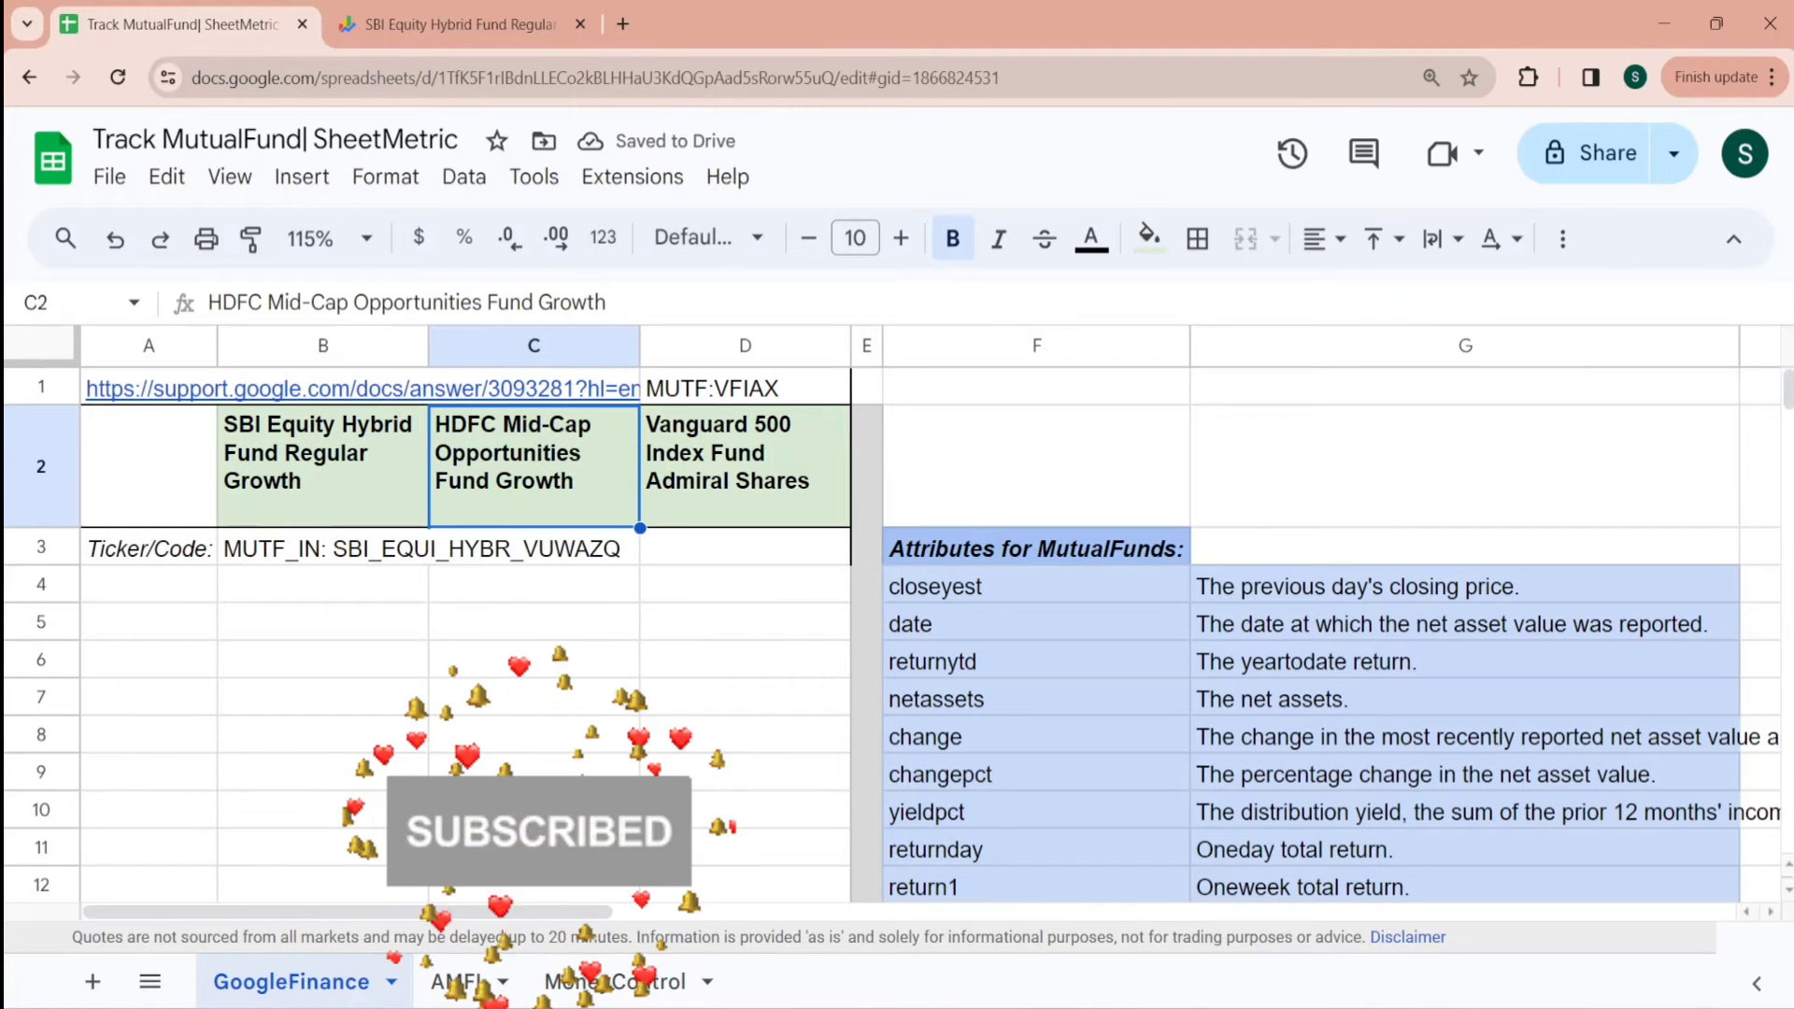
left_click_drag(603, 302, 146, 317)
key("ctrl+c")
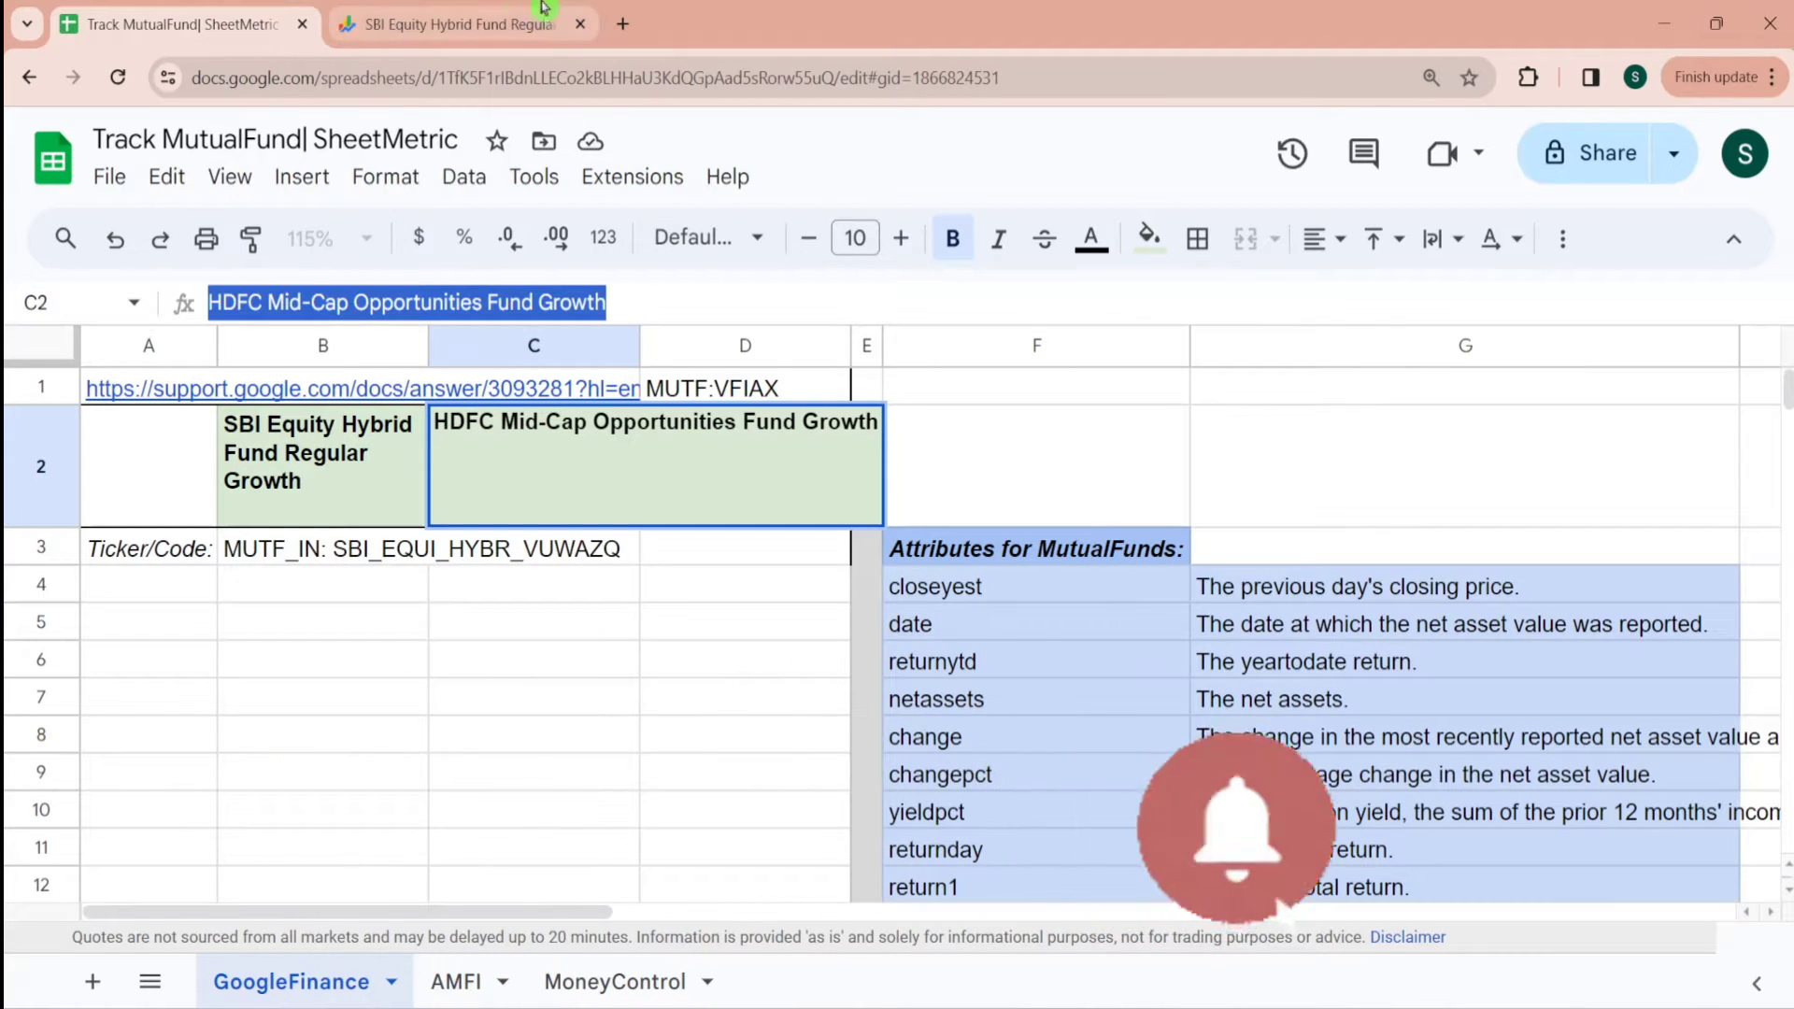
left_click(463, 23)
key("ctrl+v")
key("Return")
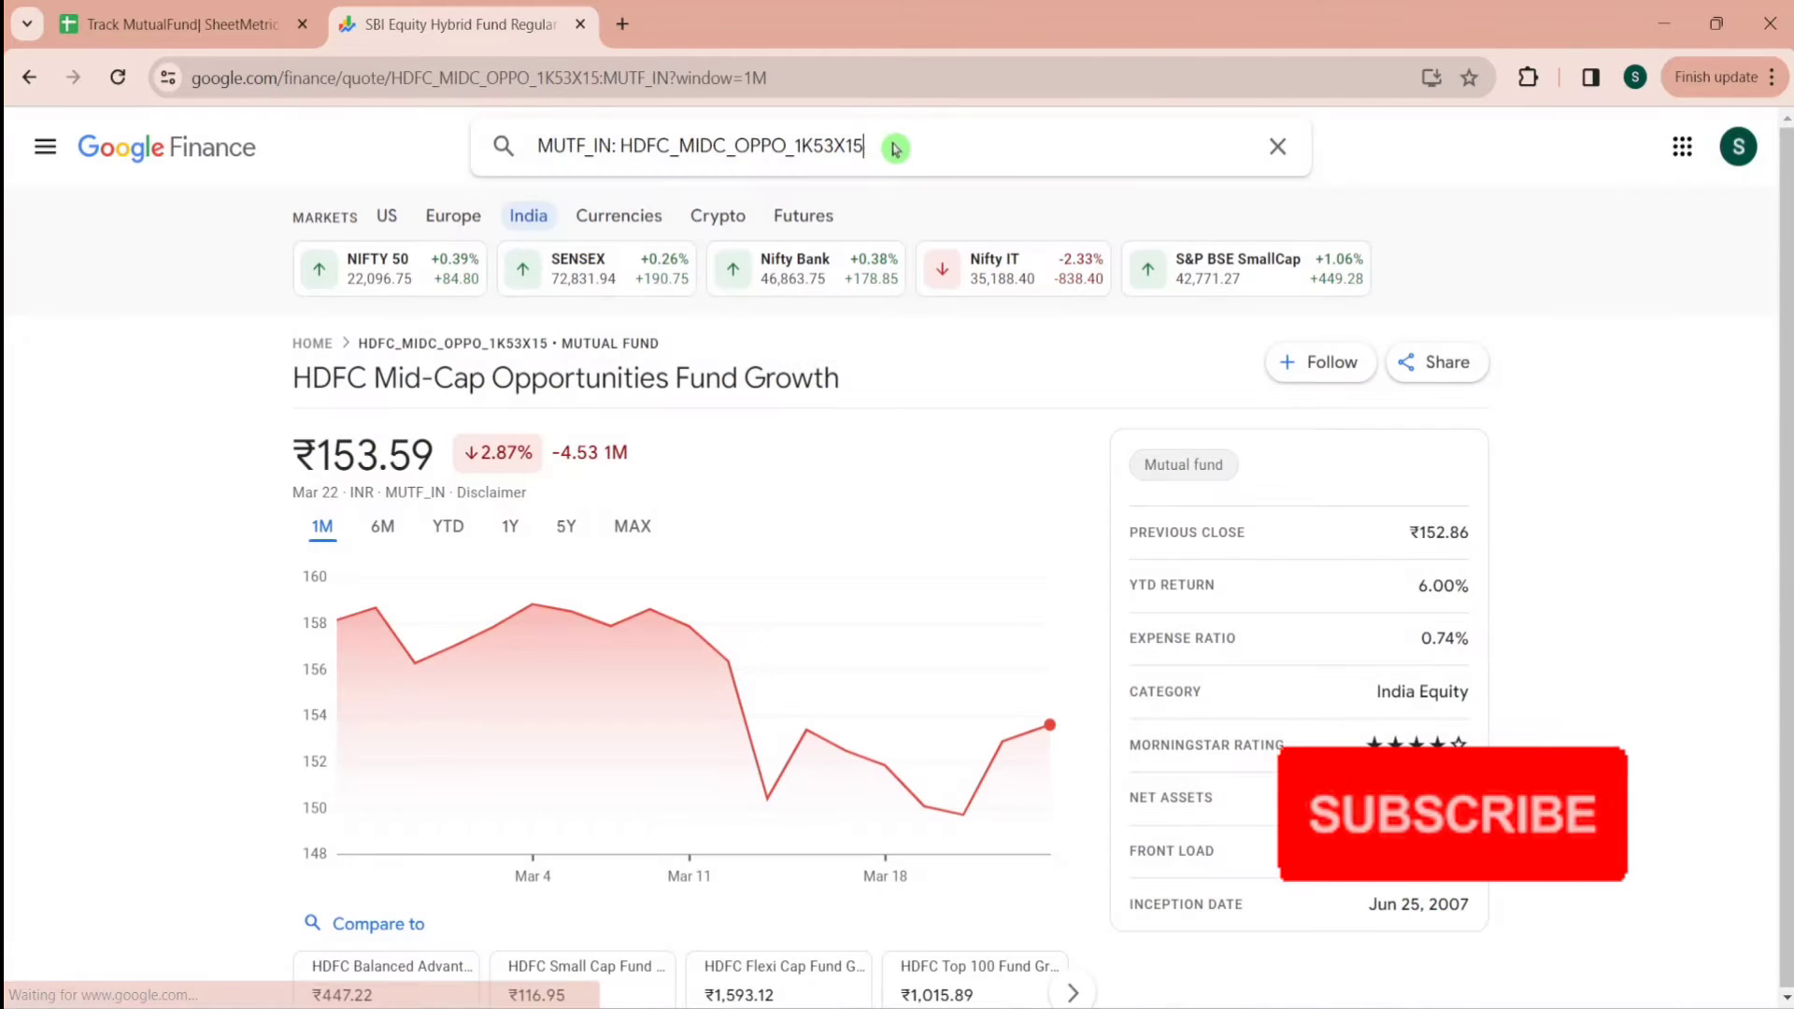
left_click_drag(895, 147, 496, 150)
key("ctrl+c")
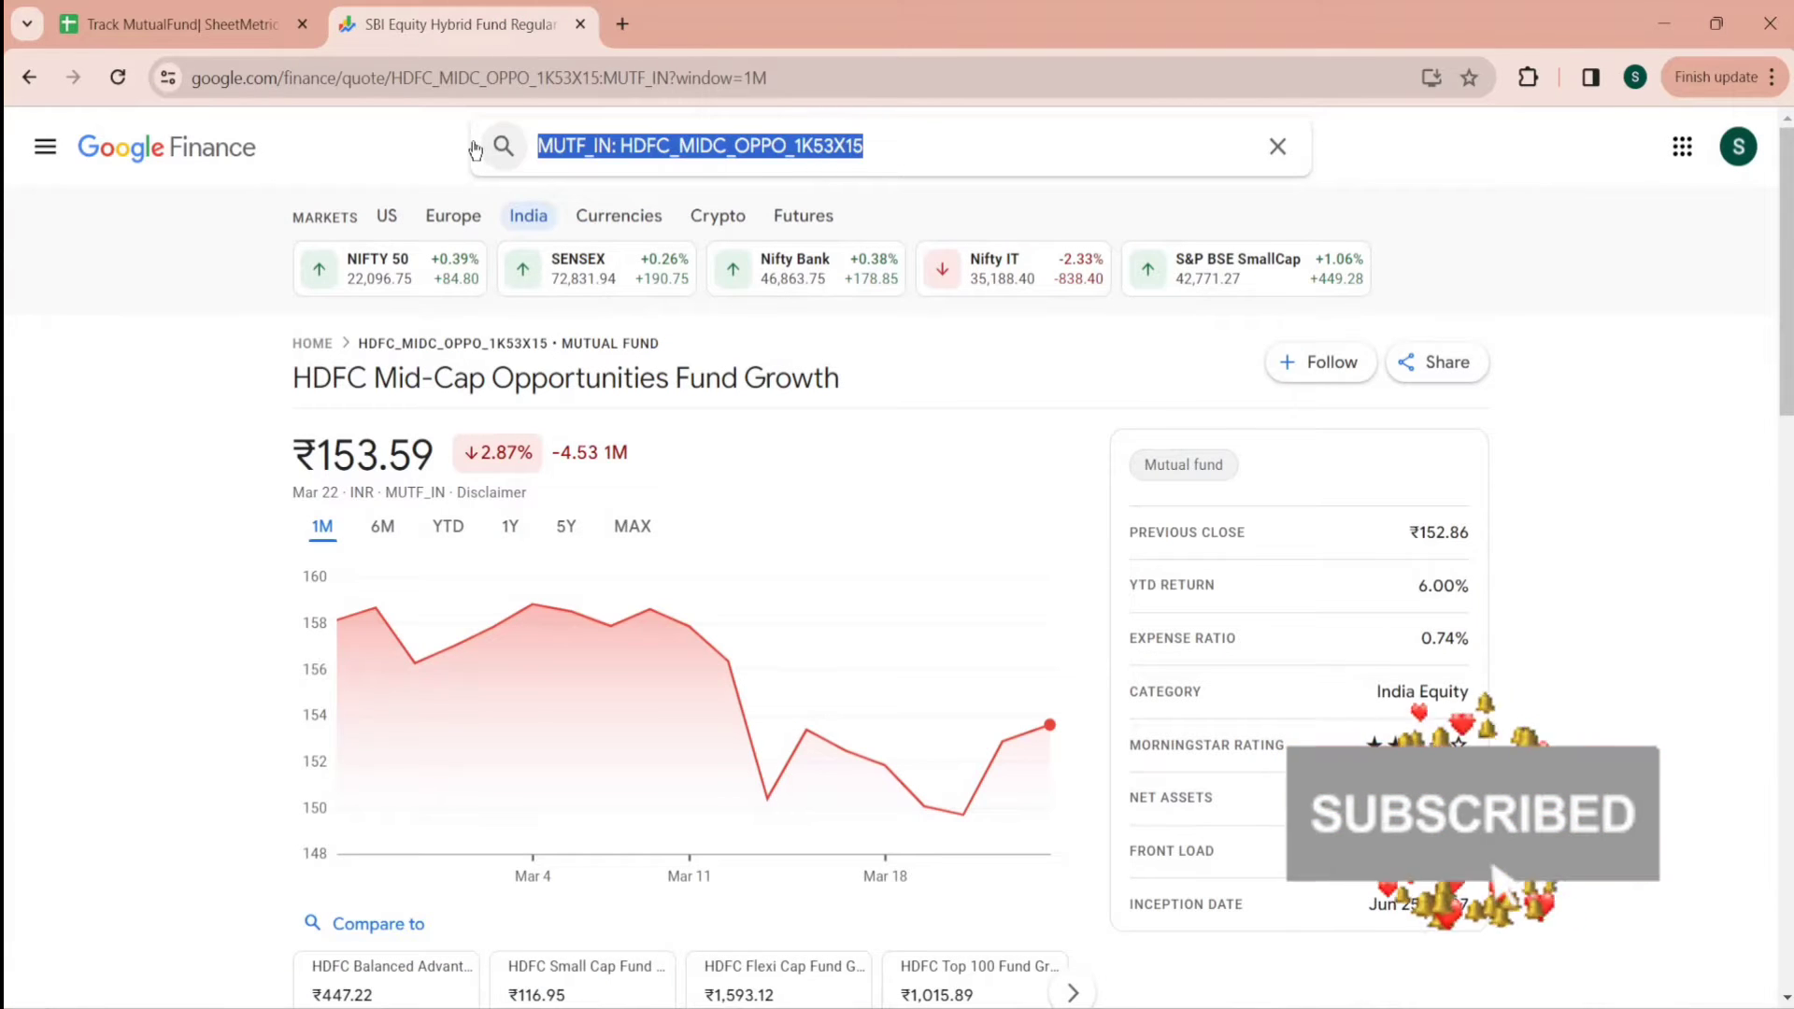
left_click(212, 11)
left_click(545, 552)
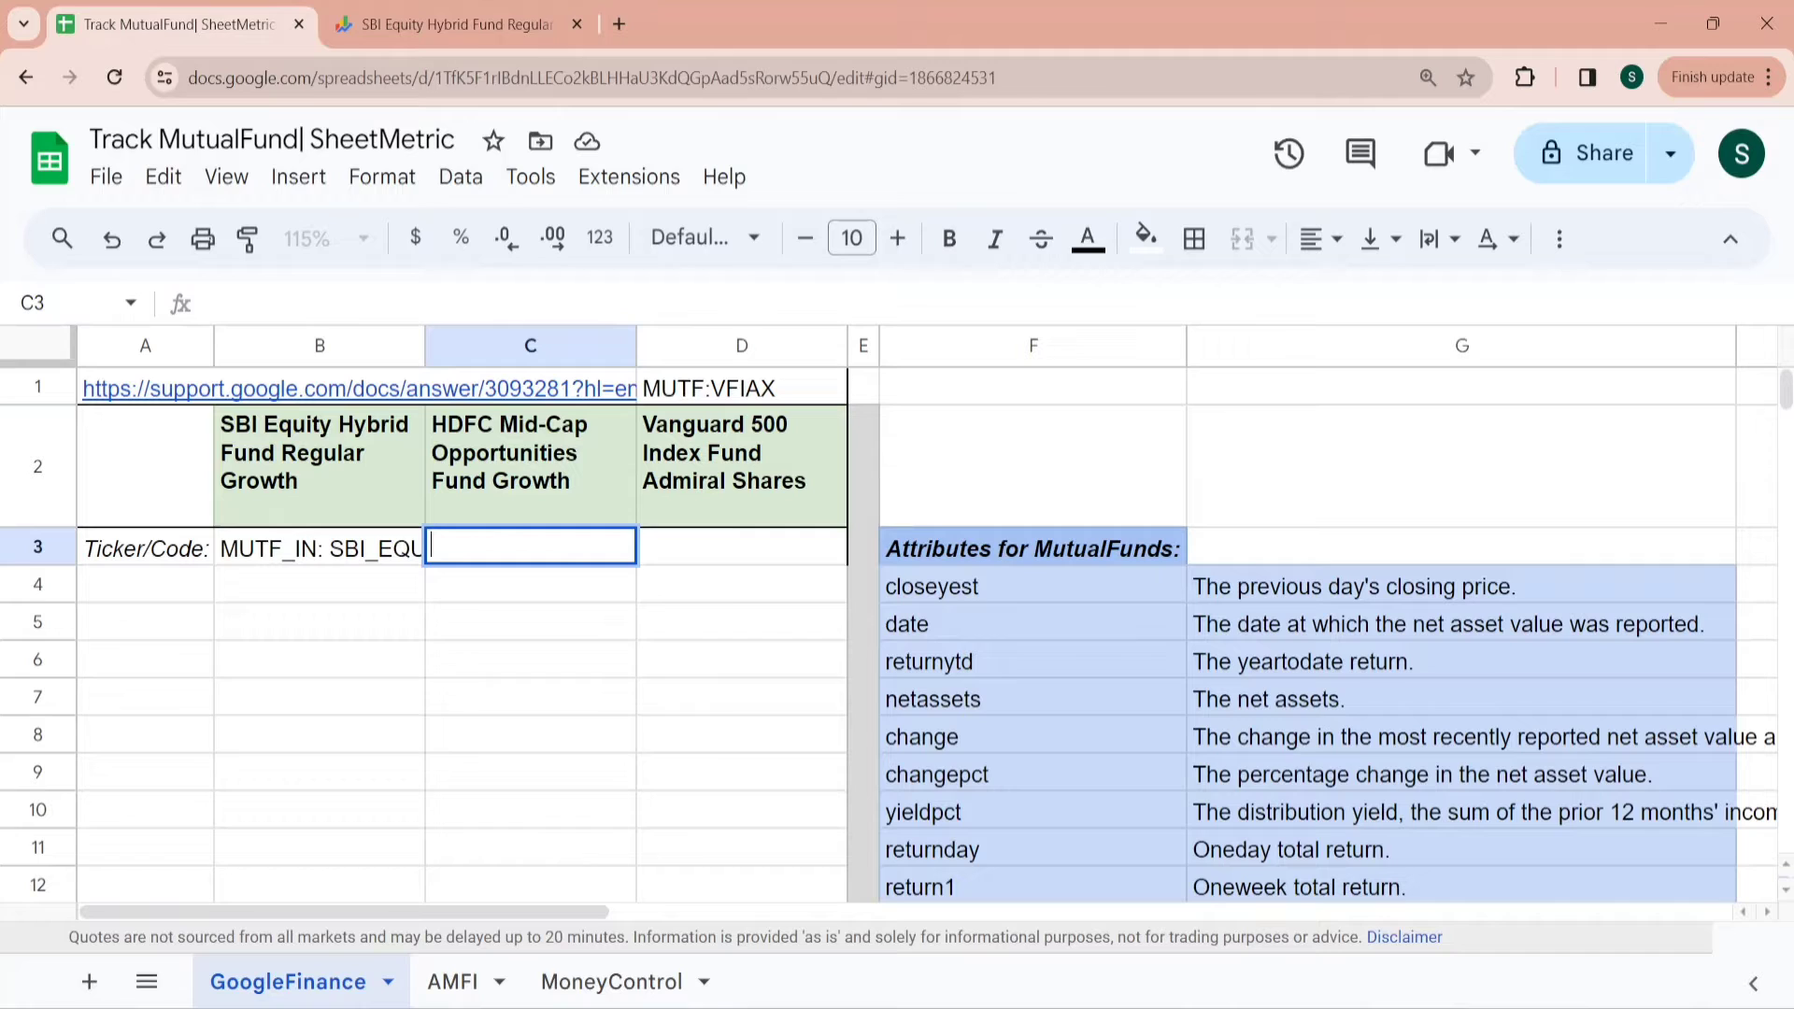
key("ctrl+v")
key("Return")
Copy the Vanguard ticker MUTF:VFIAX from D1 into D3
left_click(734, 490)
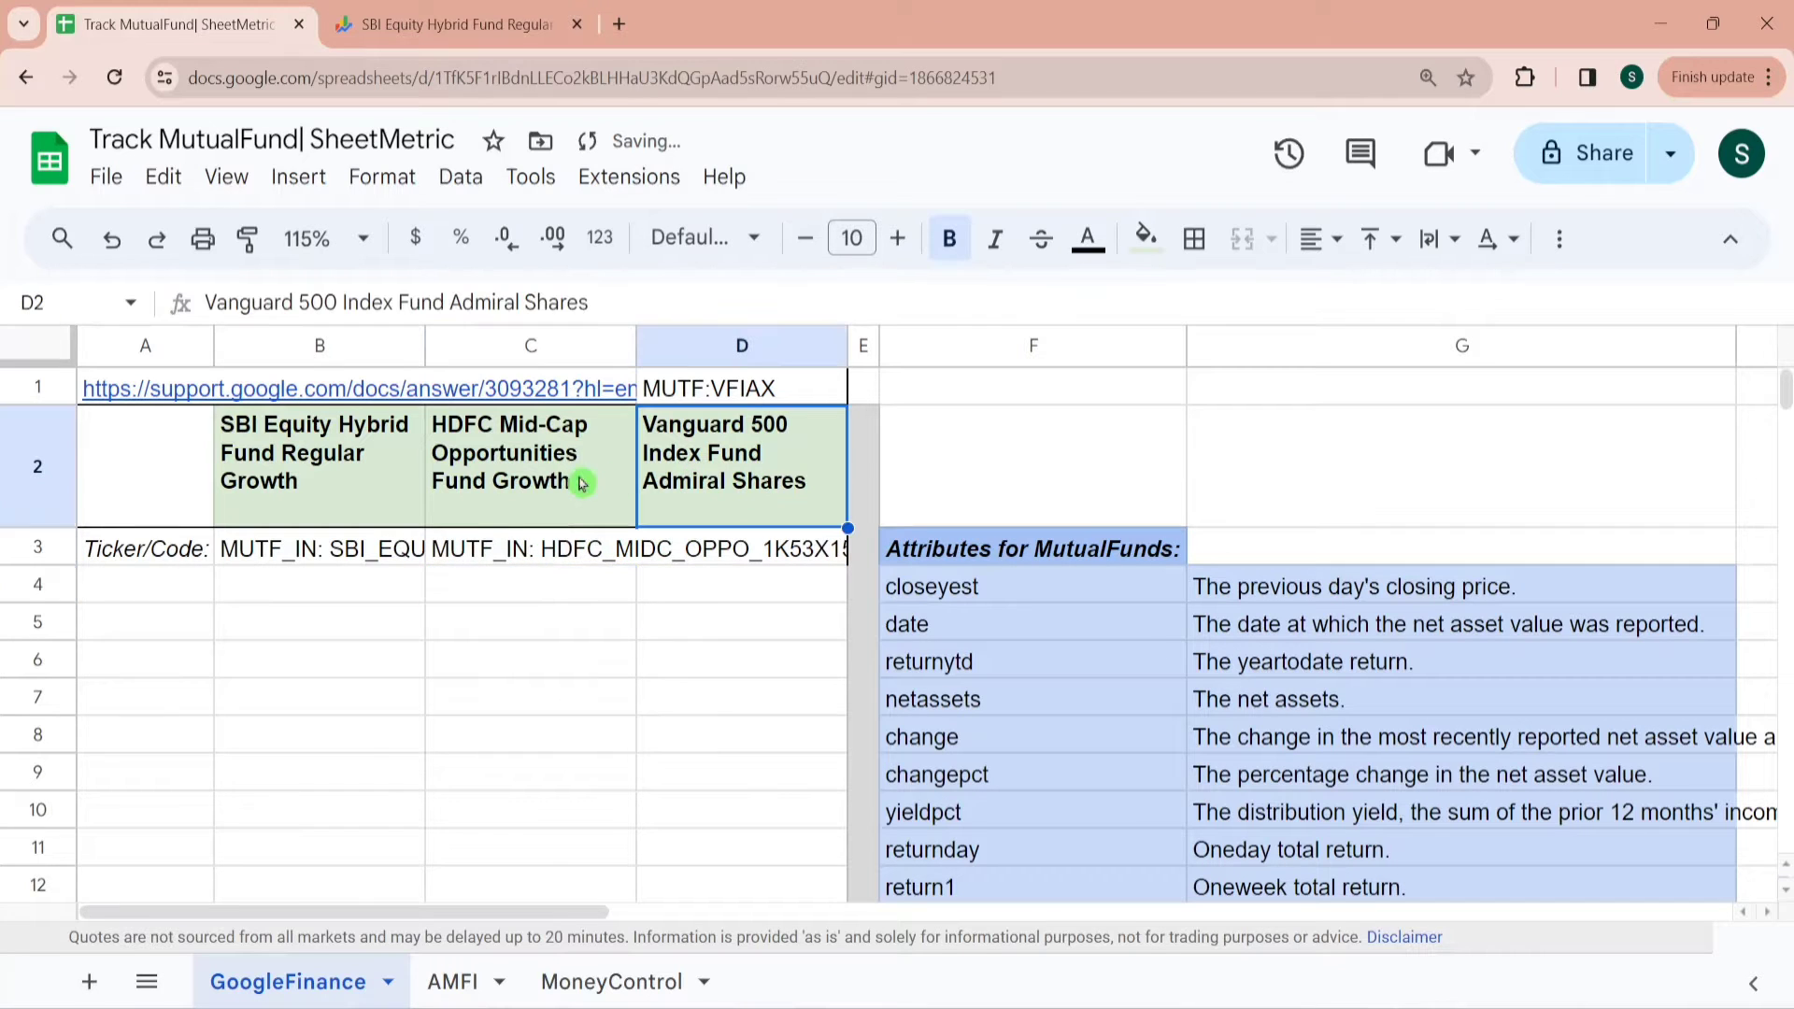
left_click(813, 388)
key("ctrl+c")
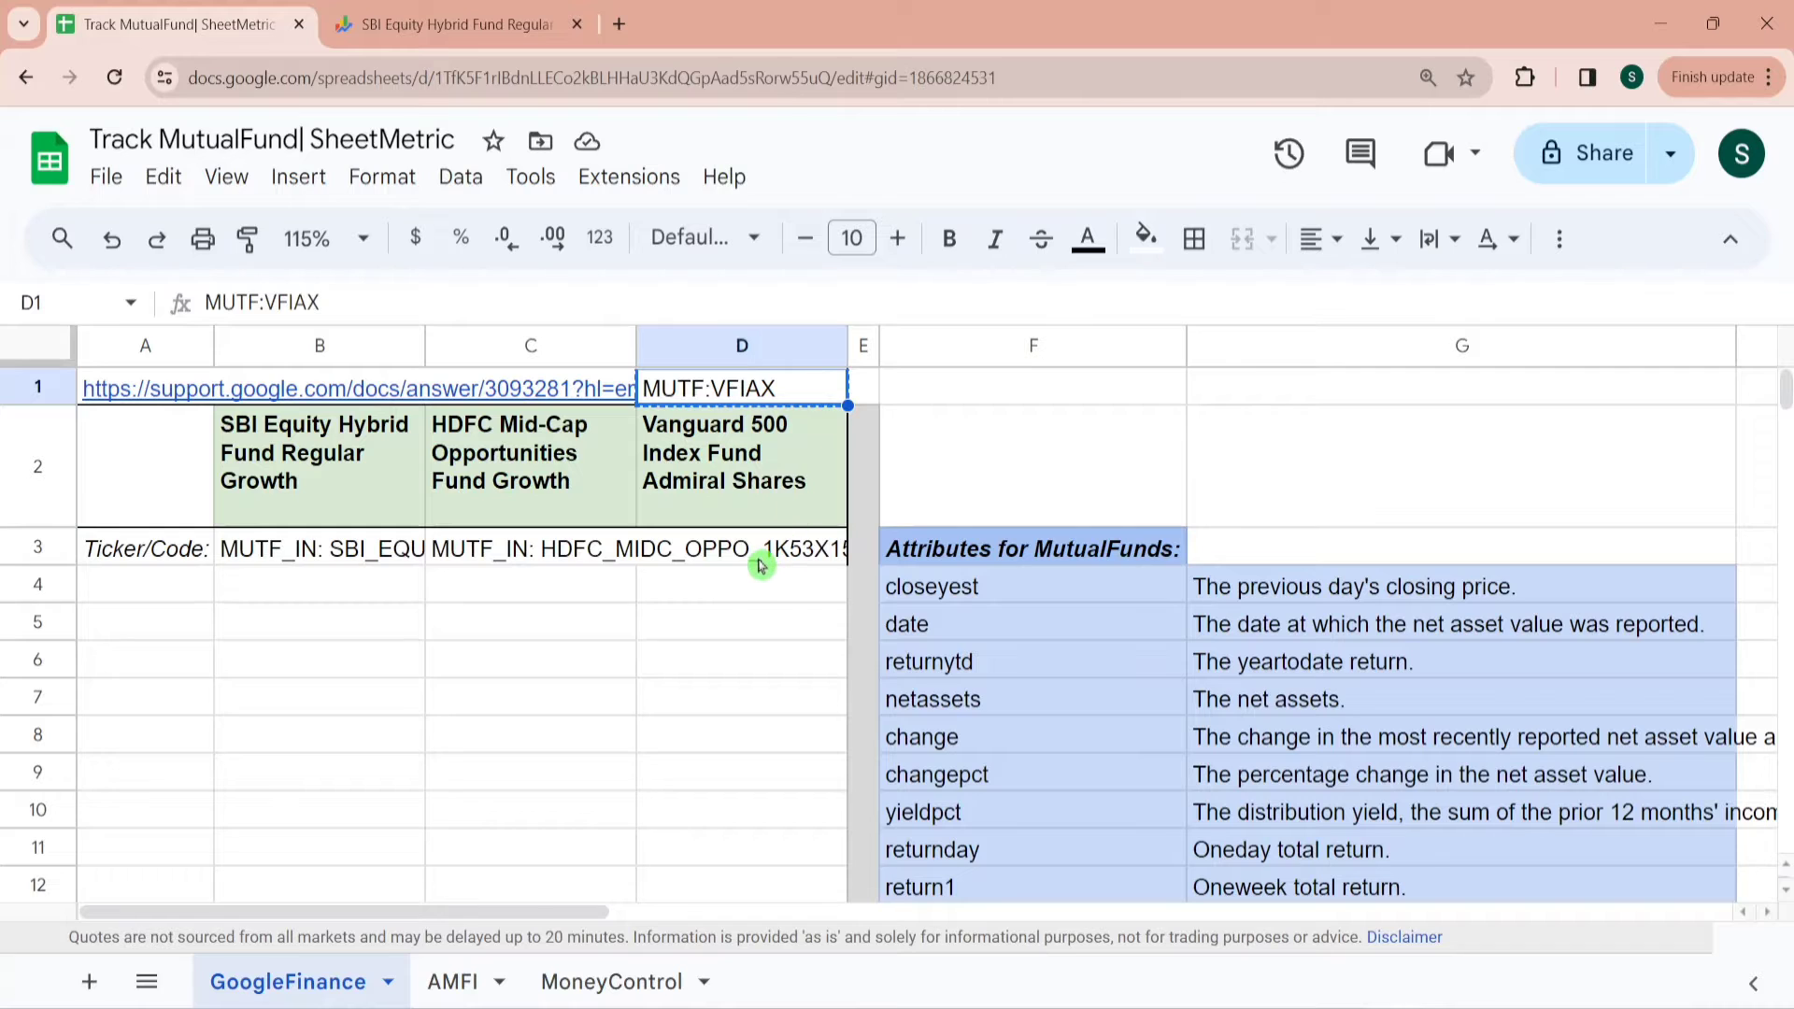
left_click(761, 559)
key("ctrl+v")
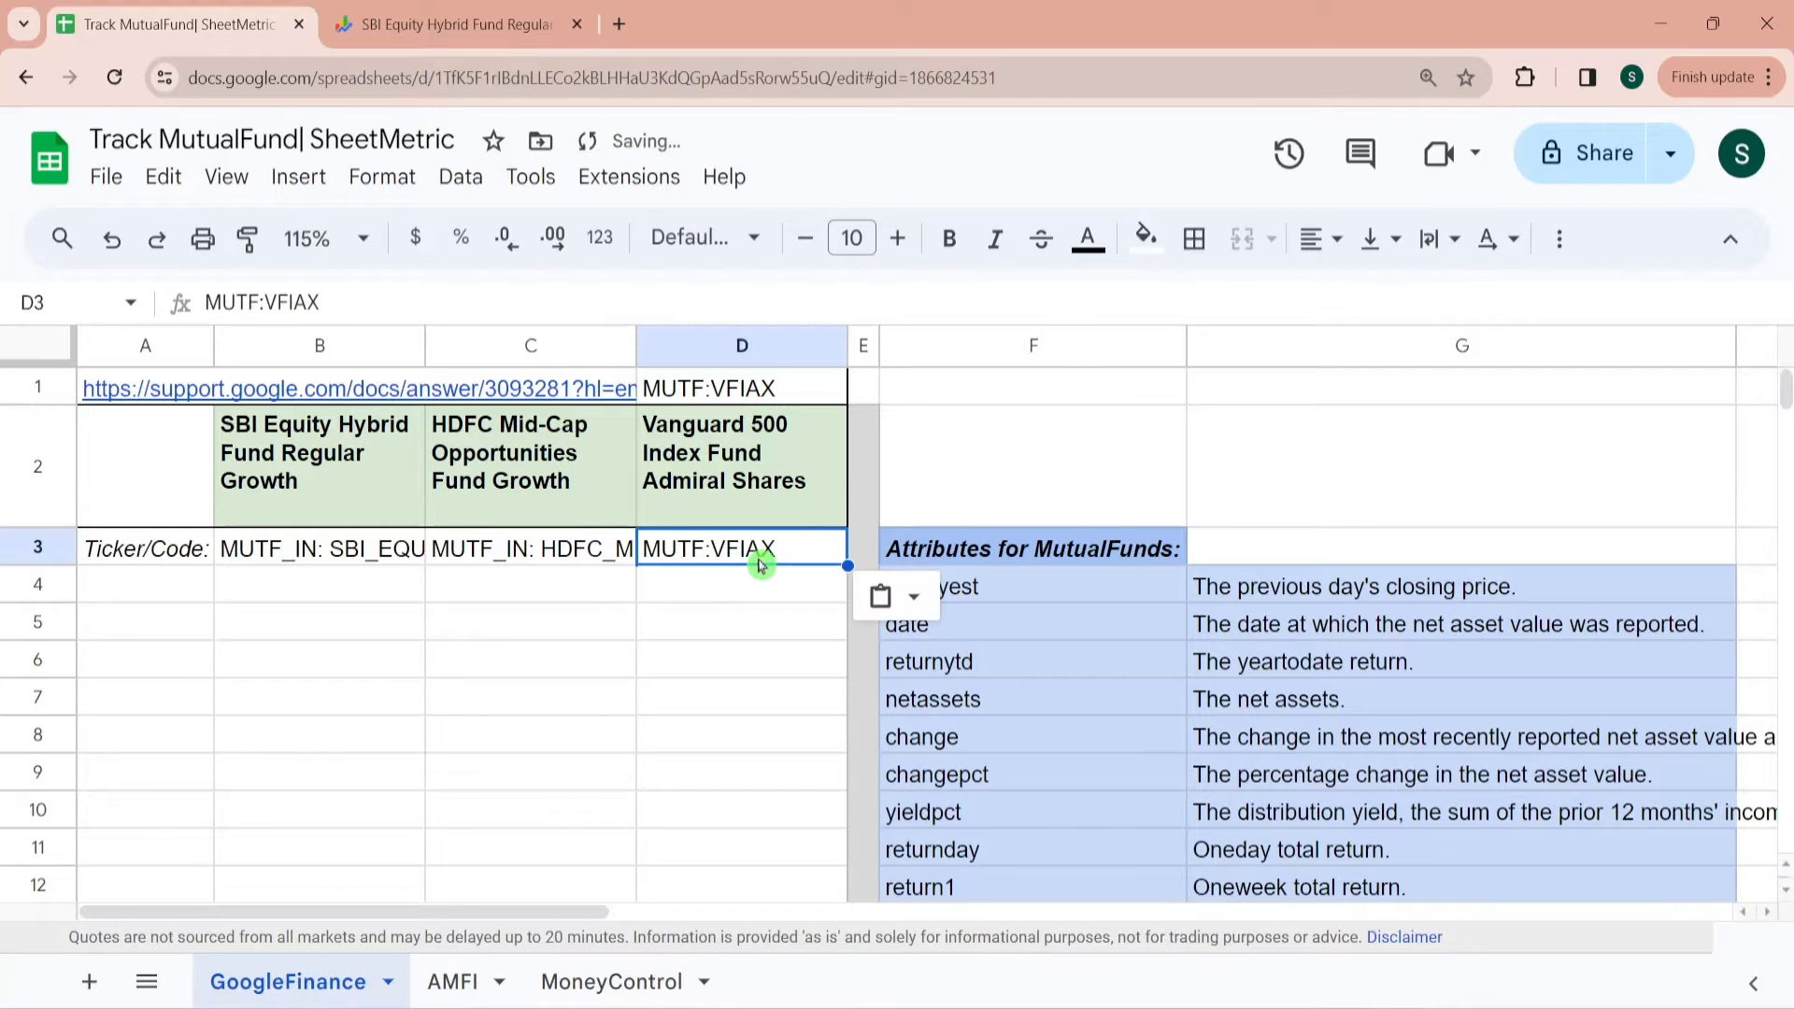
left_click(740, 451)
left_click(277, 482)
key("shift+Right")
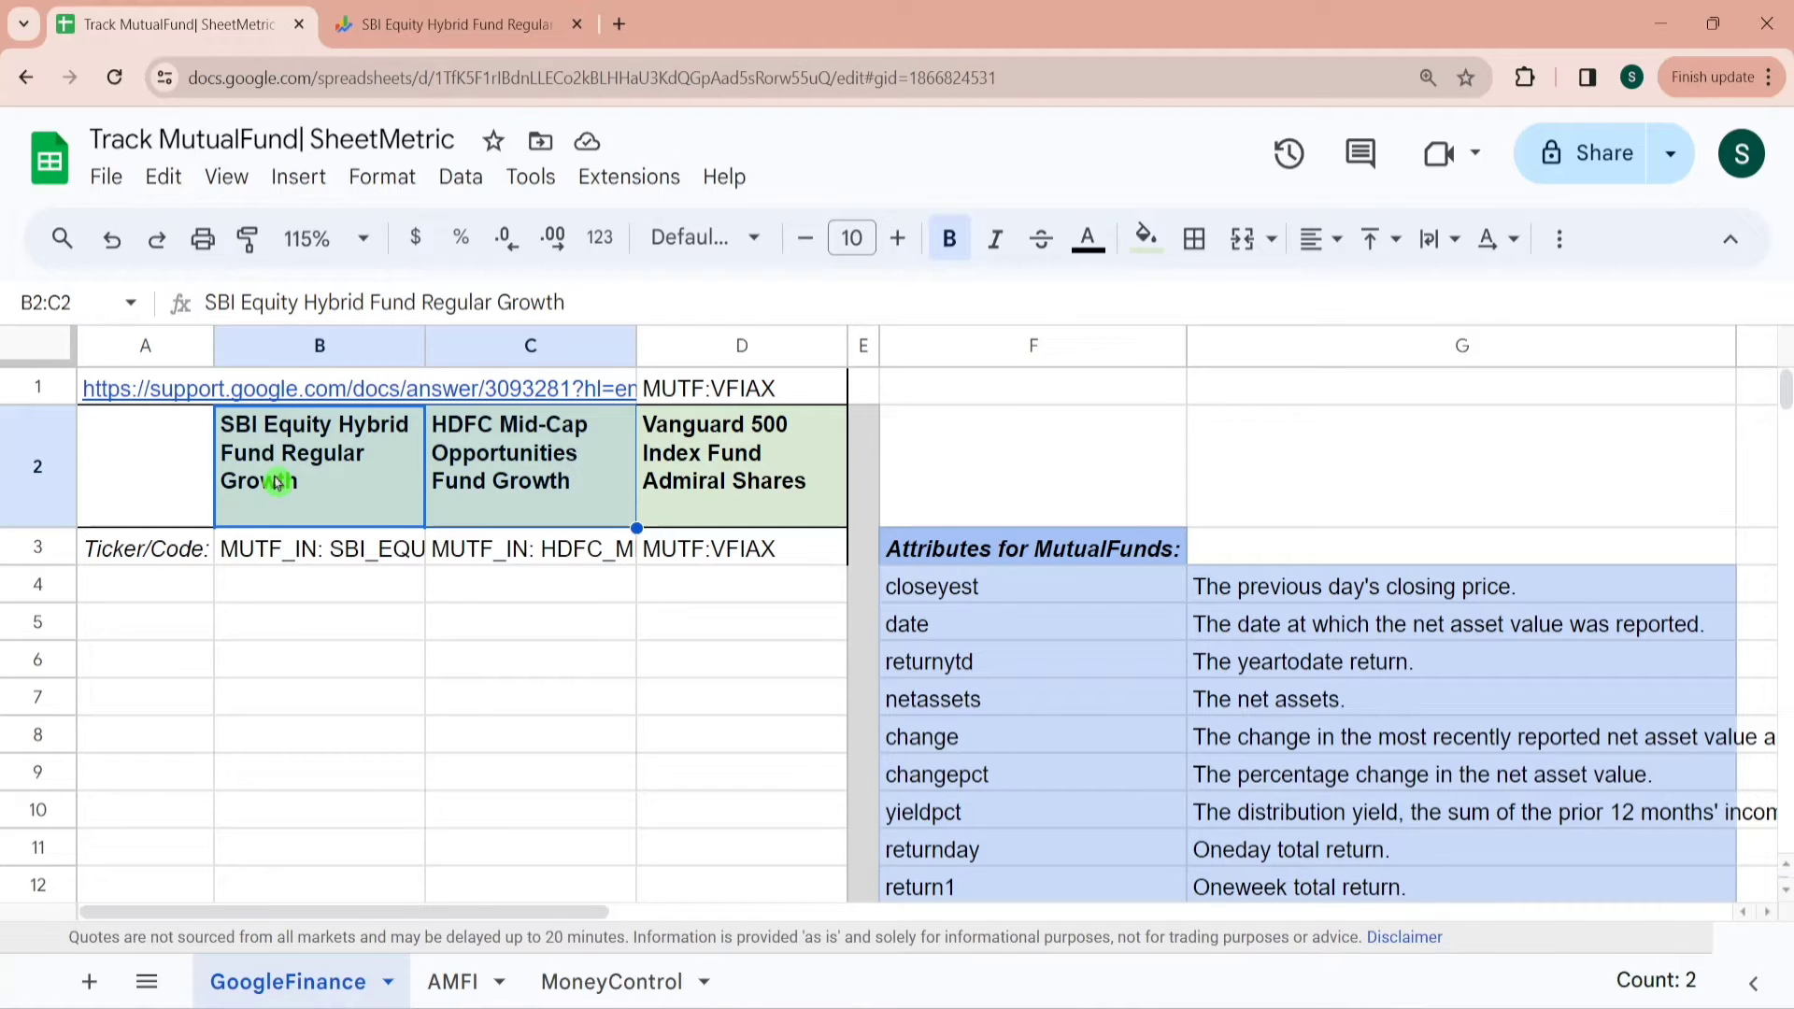
left_click(783, 470)
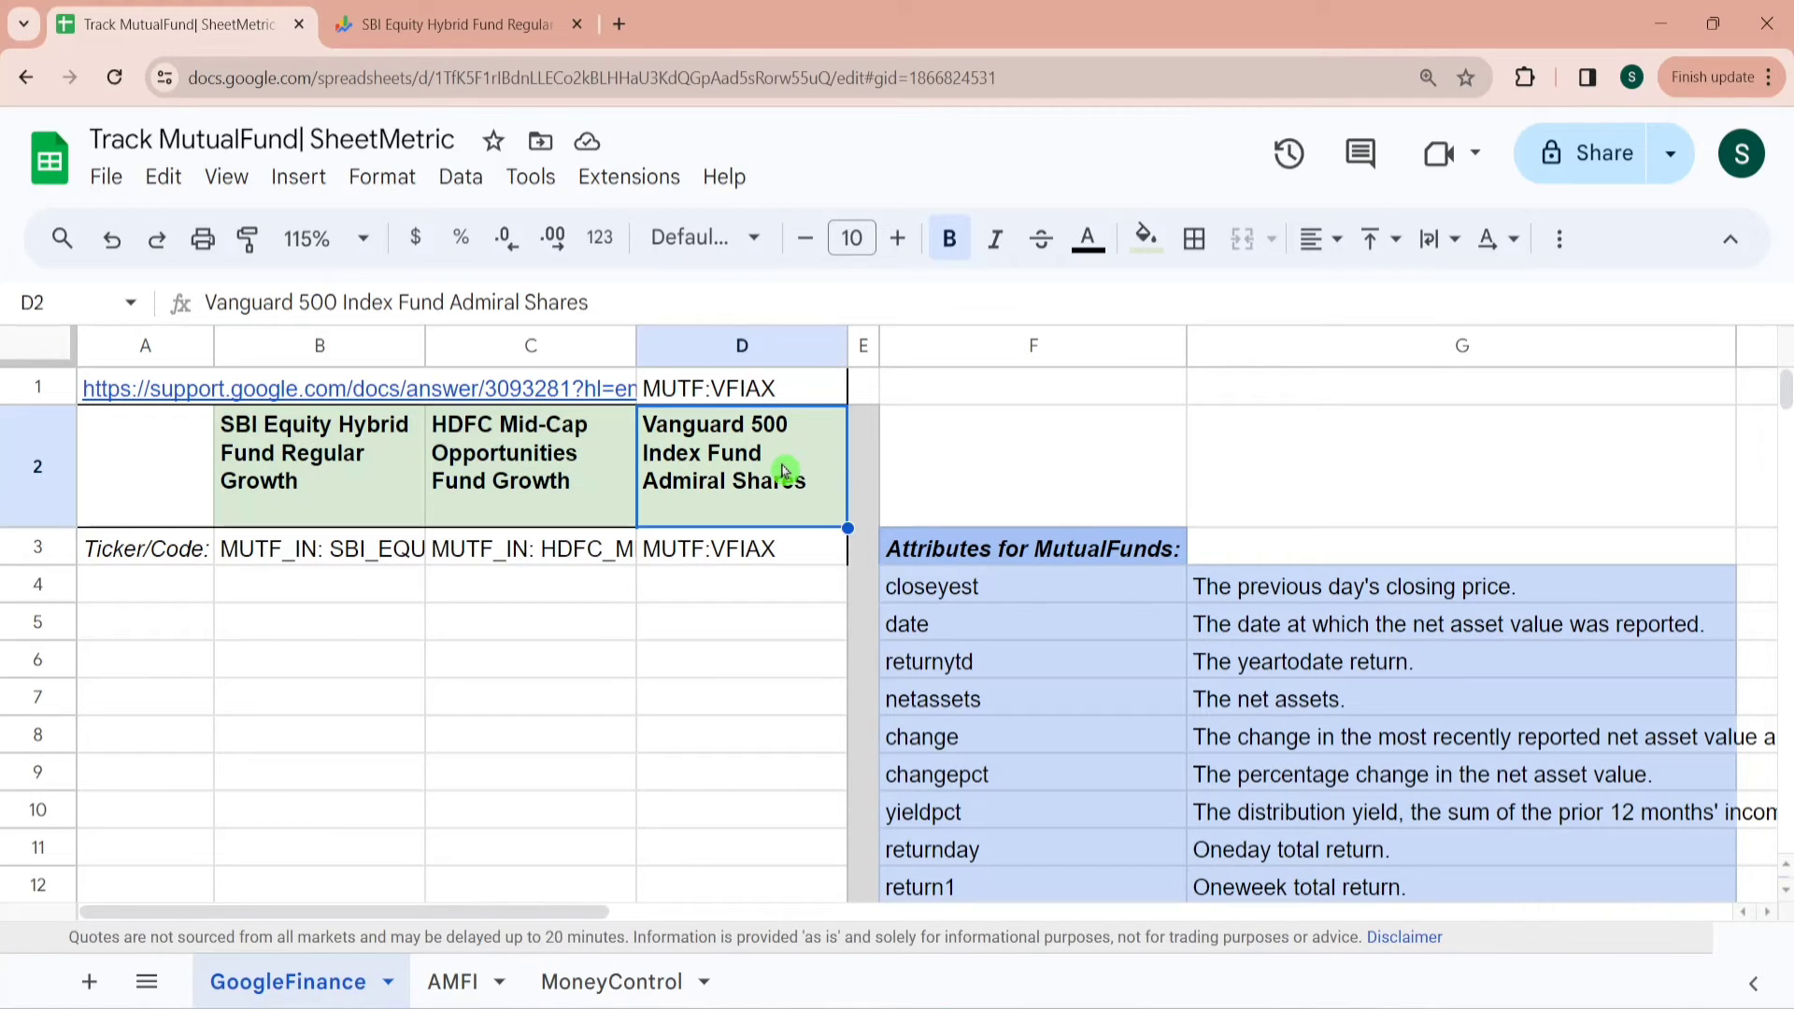
Delete the space after MUTF_IN: in the B3 and C3 tickers
left_click(363, 557)
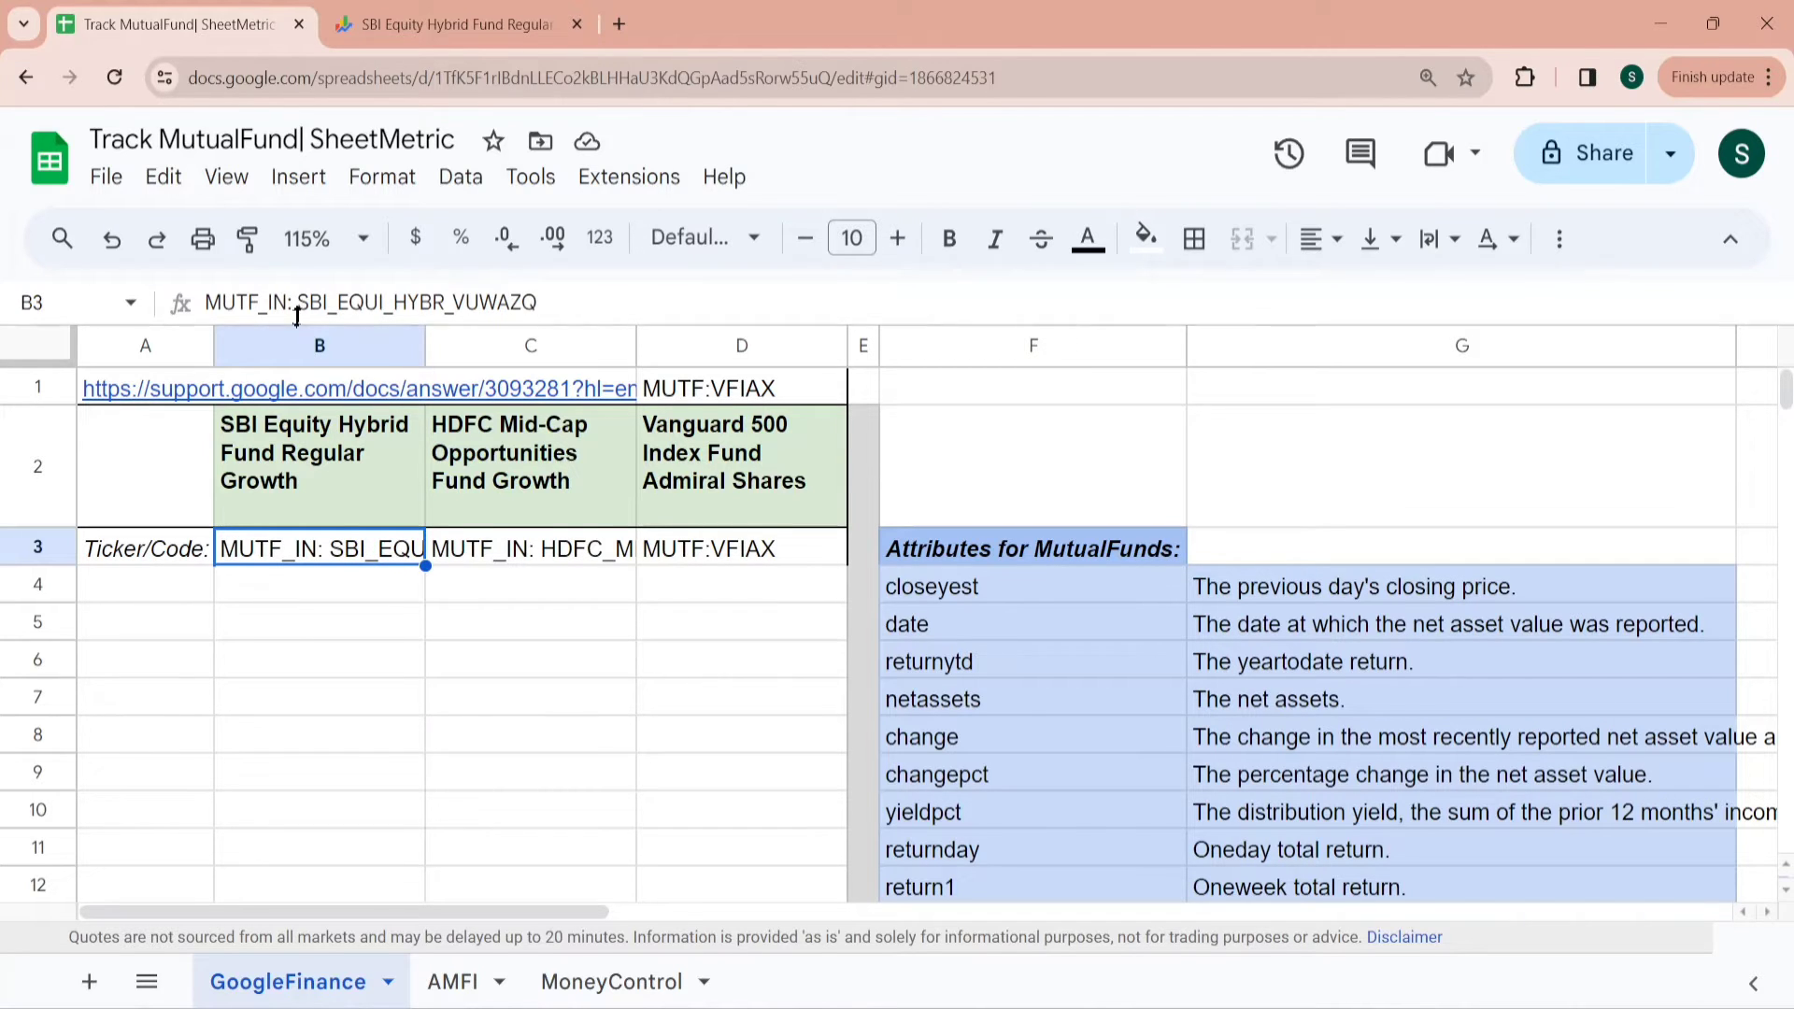
left_click(427, 285)
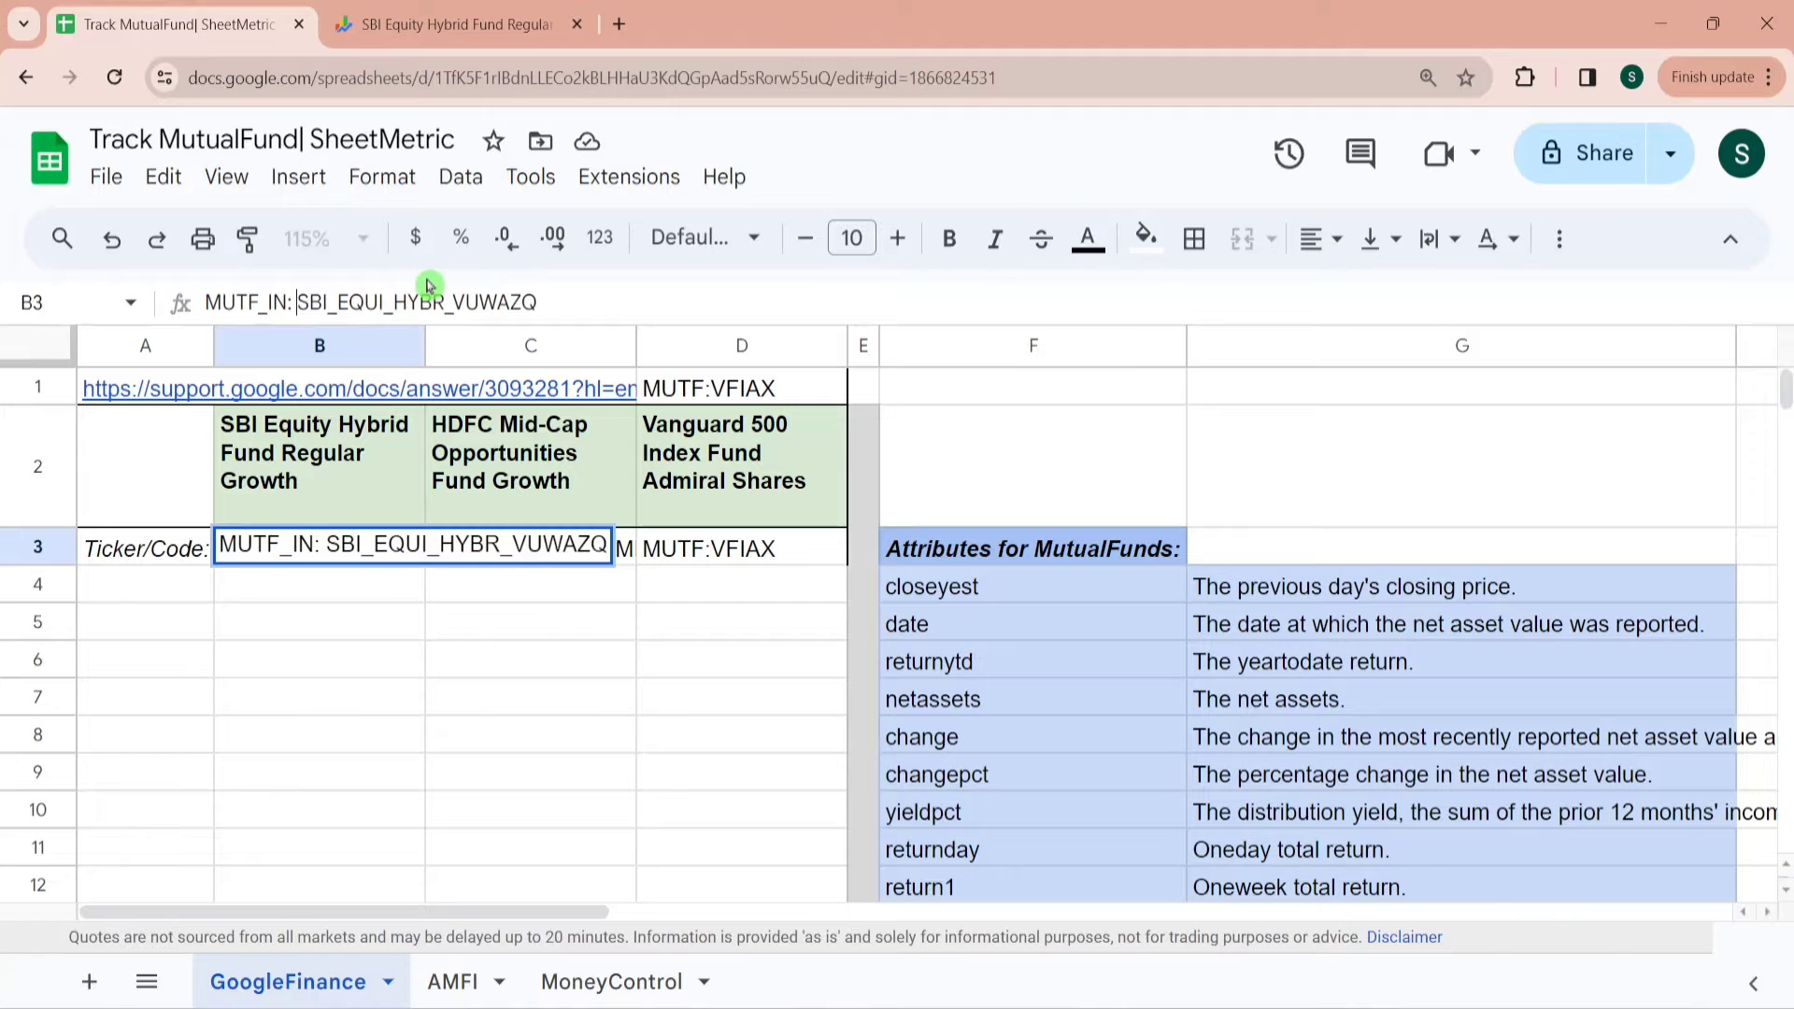
key("BackSpace")
left_click(417, 661)
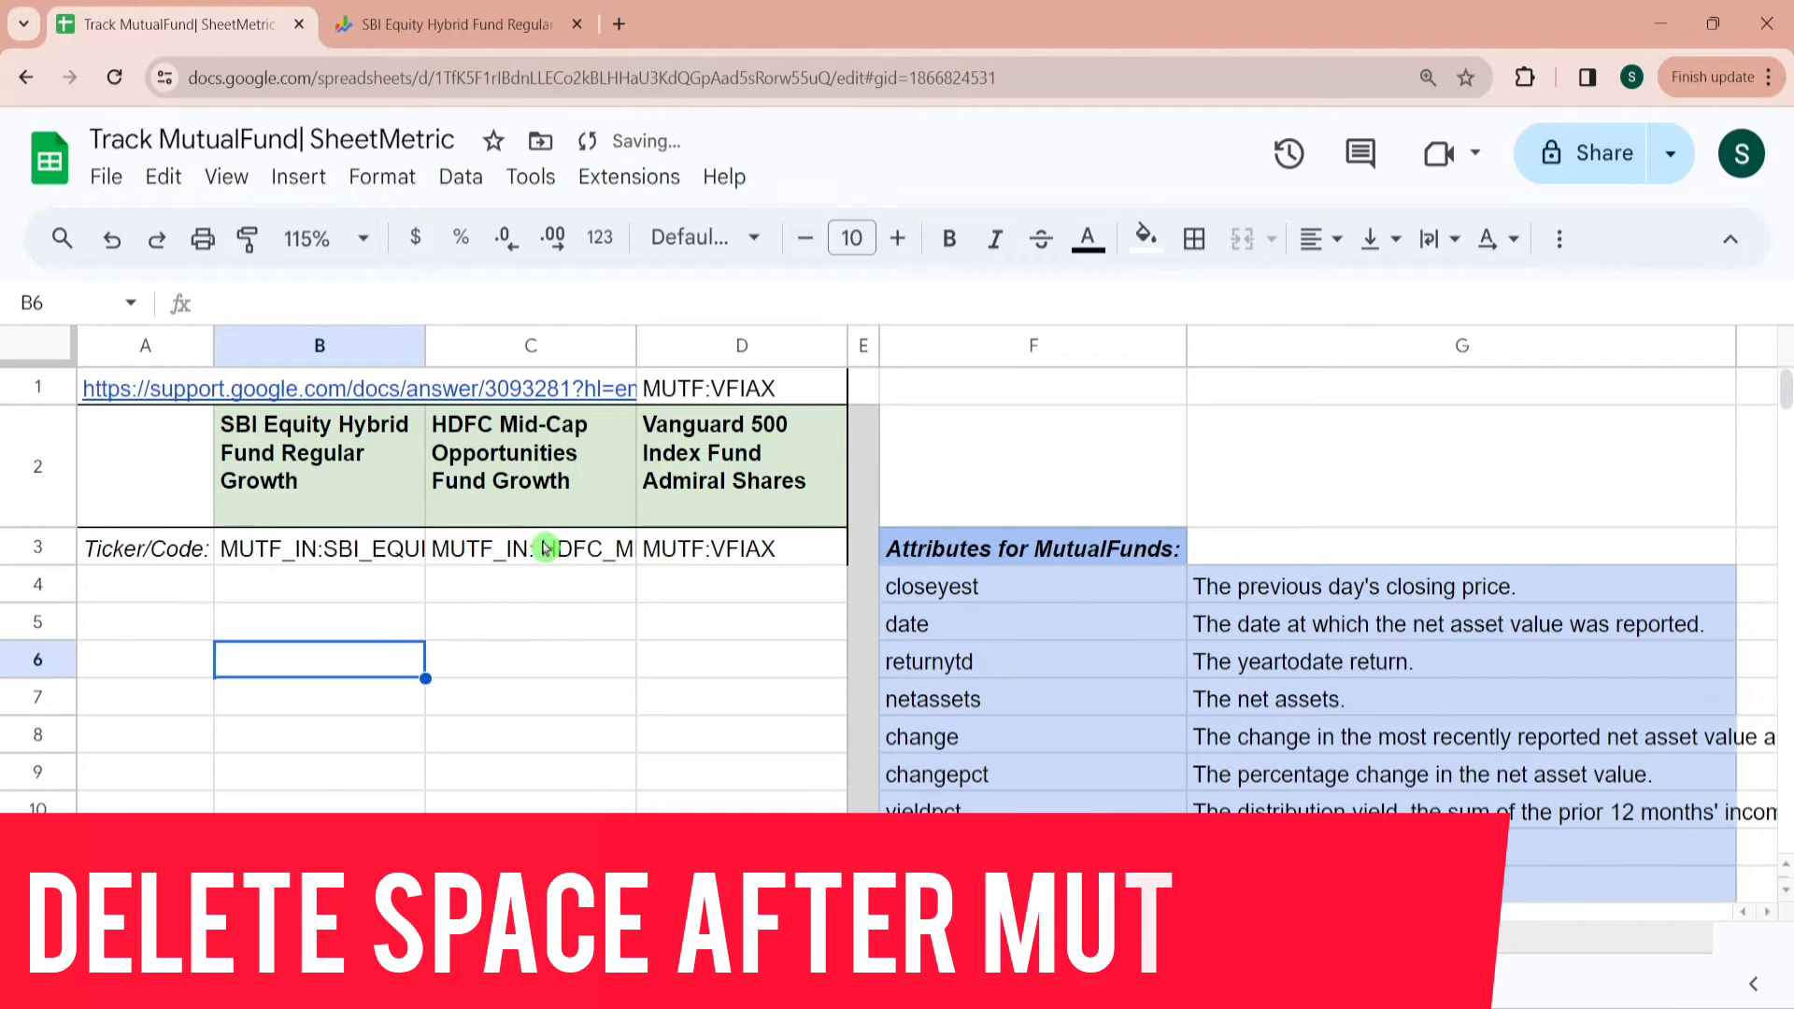
left_click(537, 547)
double_click(537, 547)
key("BackSpace")
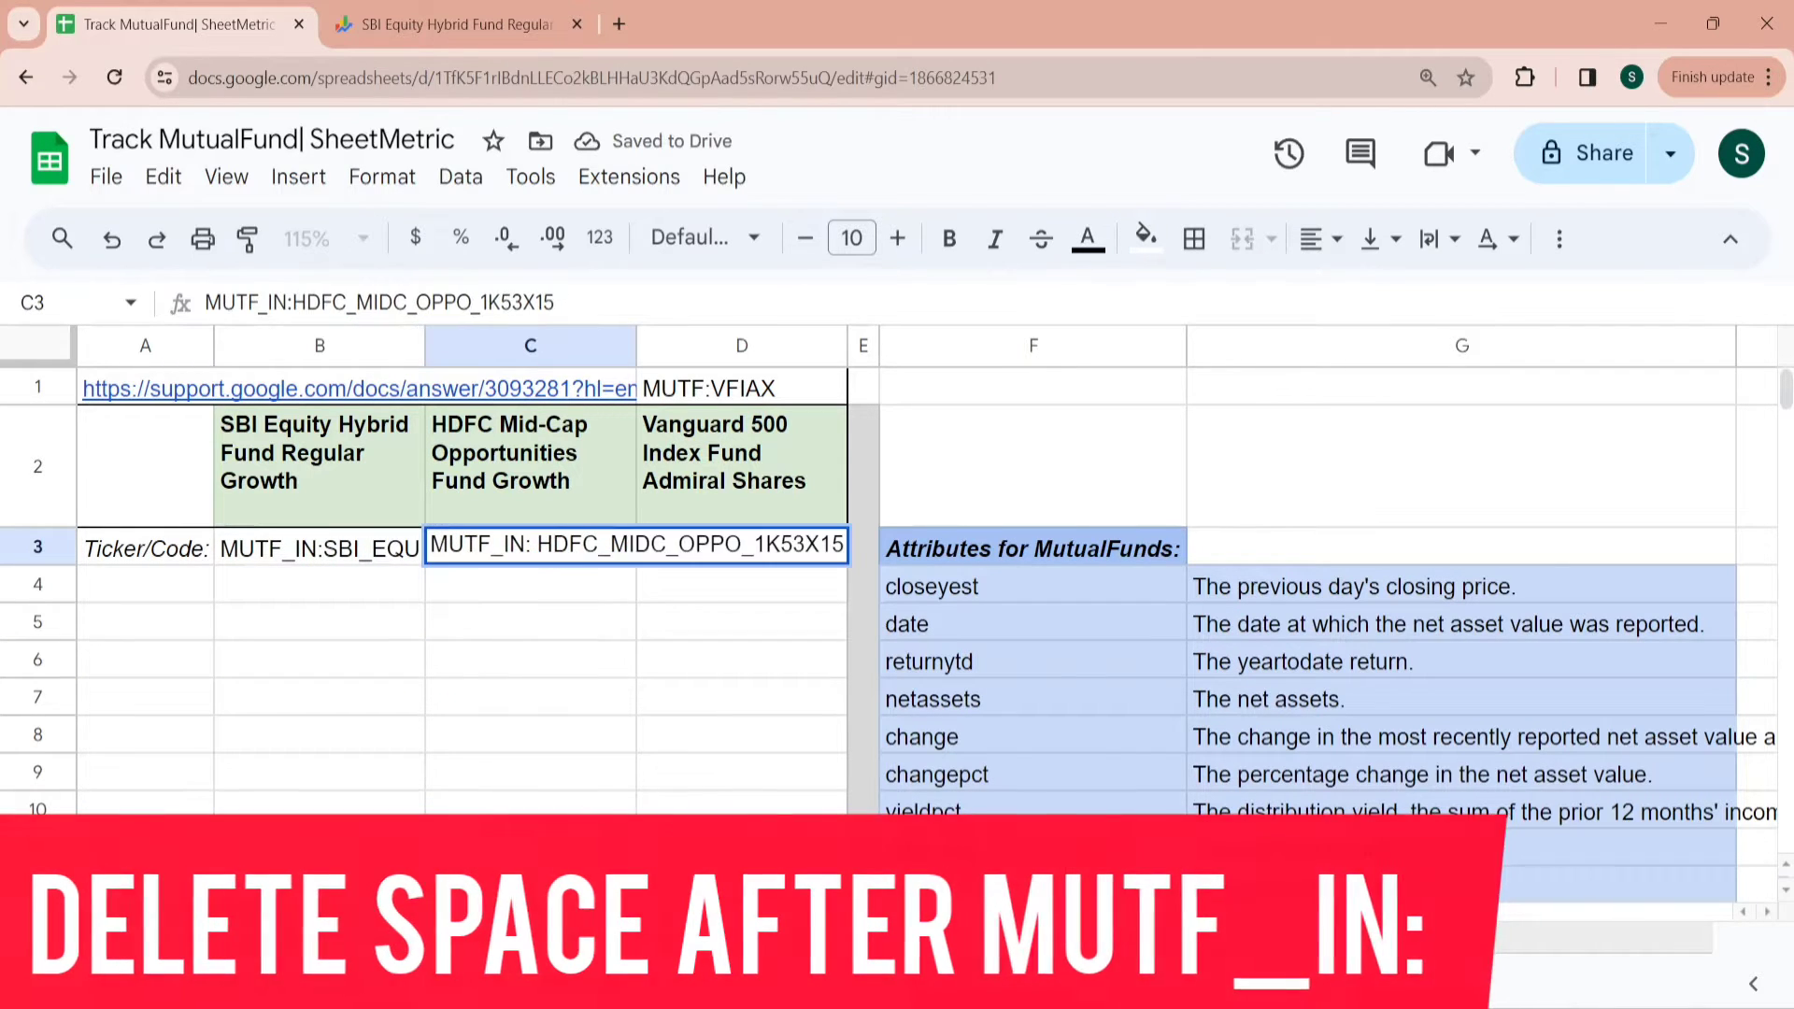
key("Return")
left_click(319, 584)
Enter =GOOGLEFINANCE(B3,"closeyest") in B4, returning the SBI previous close of 249.73
type("=Goo")
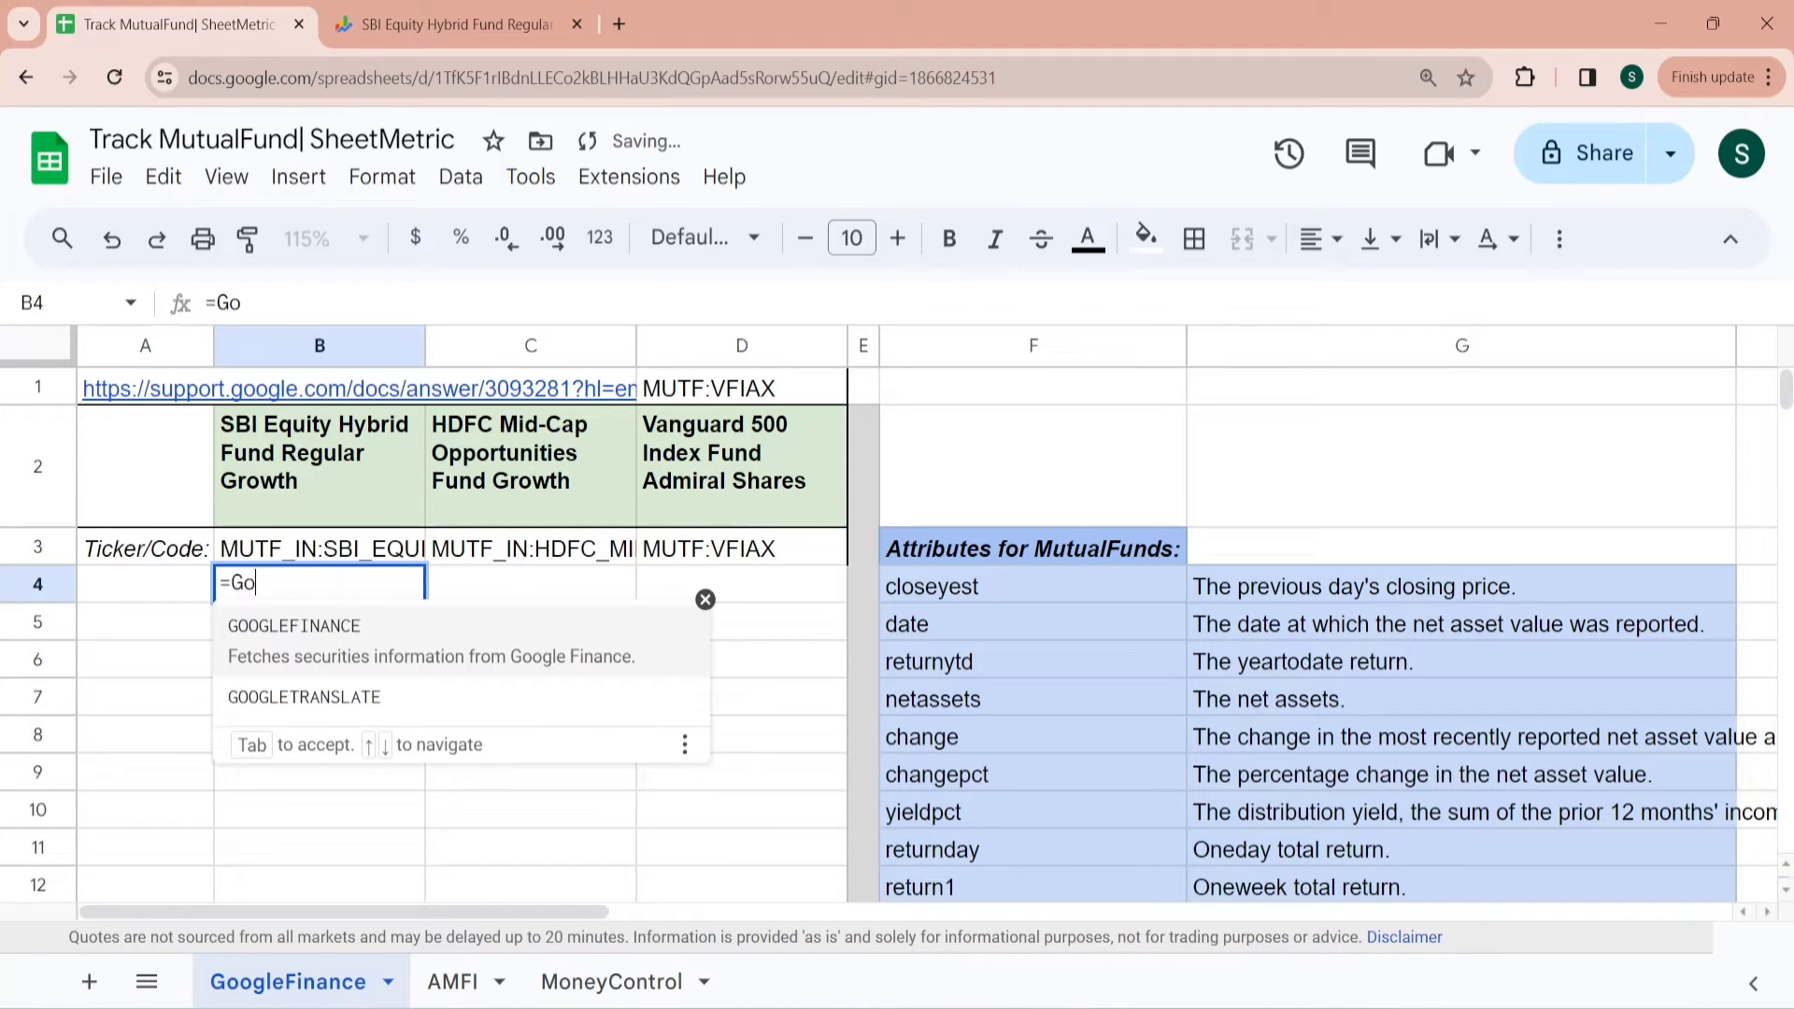
left_click(368, 641)
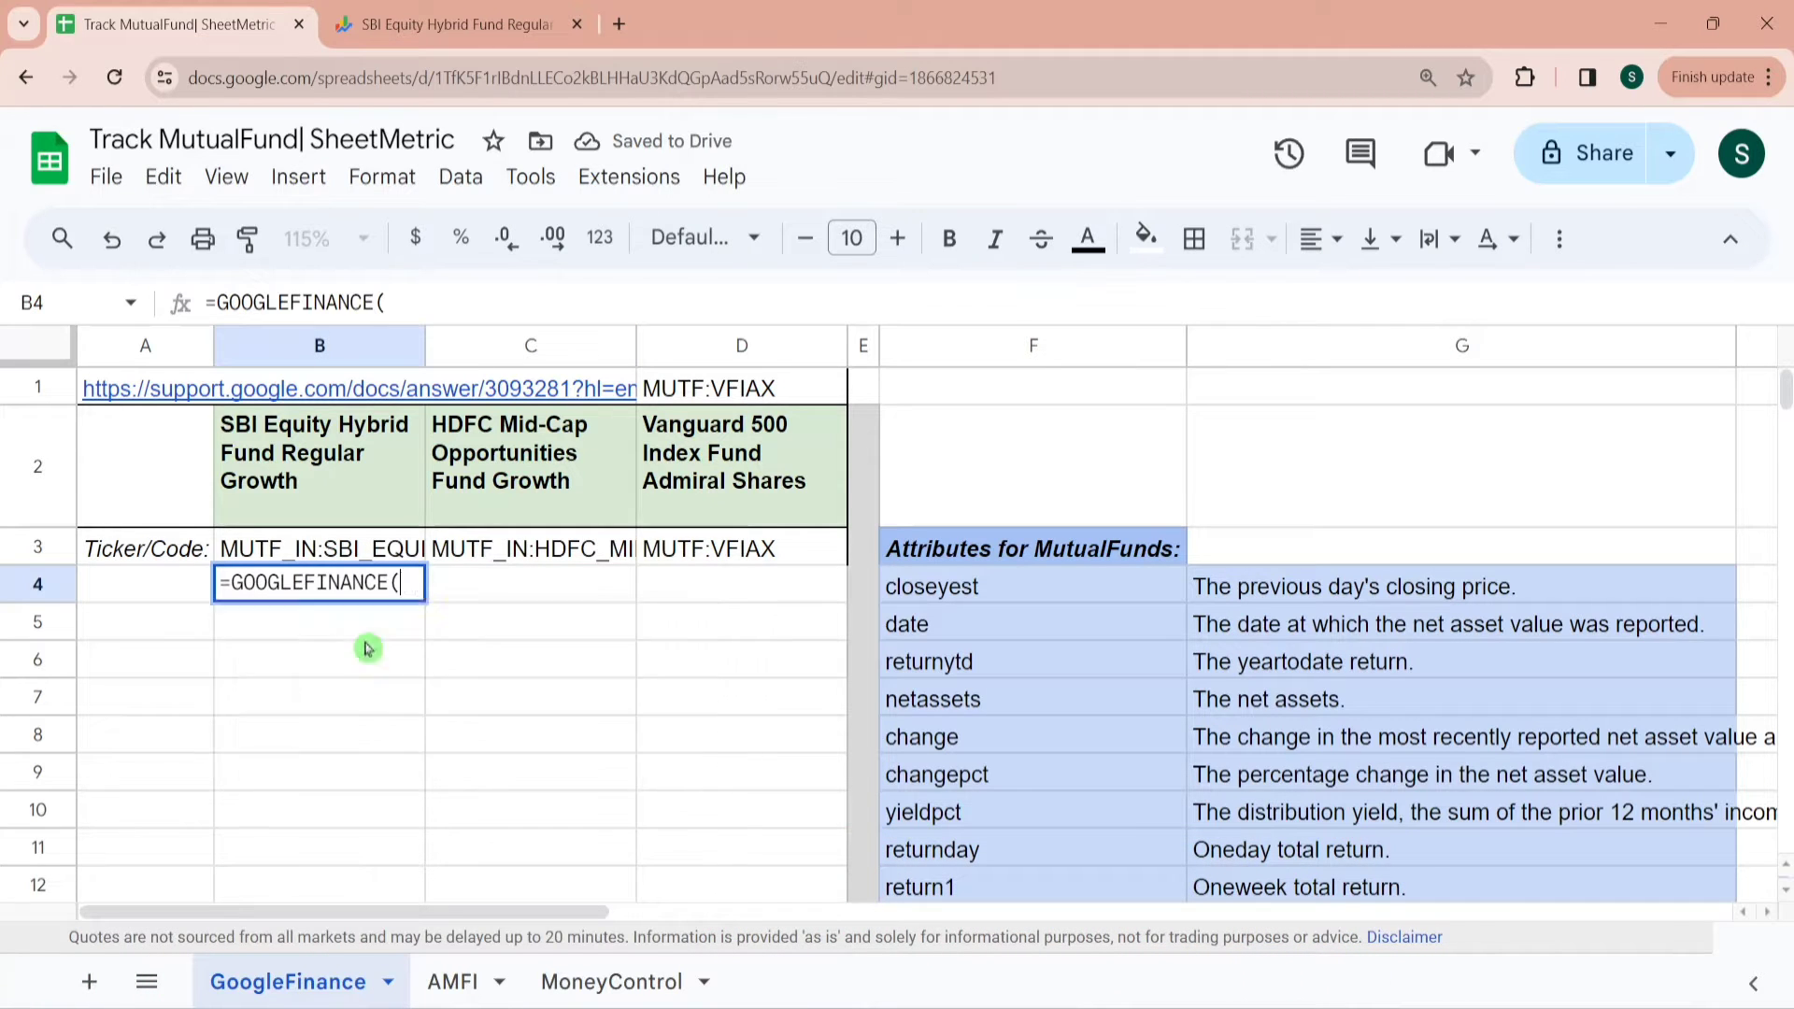
left_click(375, 555)
type(",")
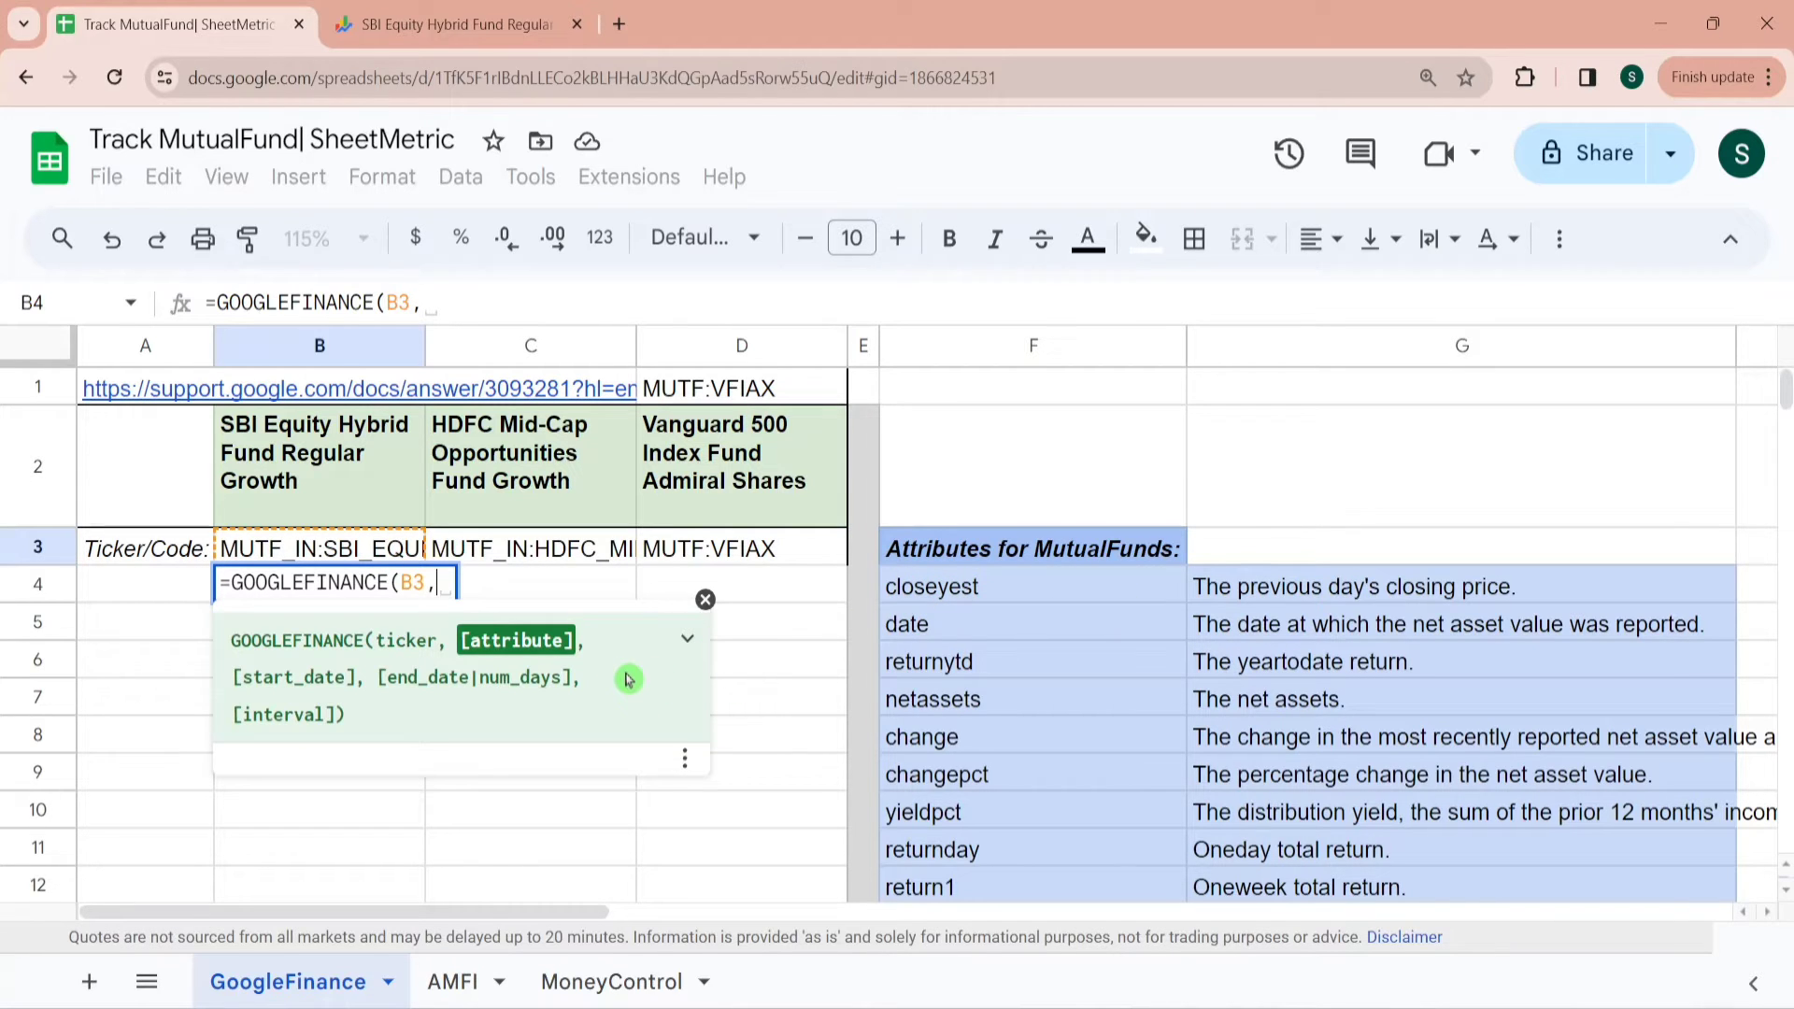
type("\"close")
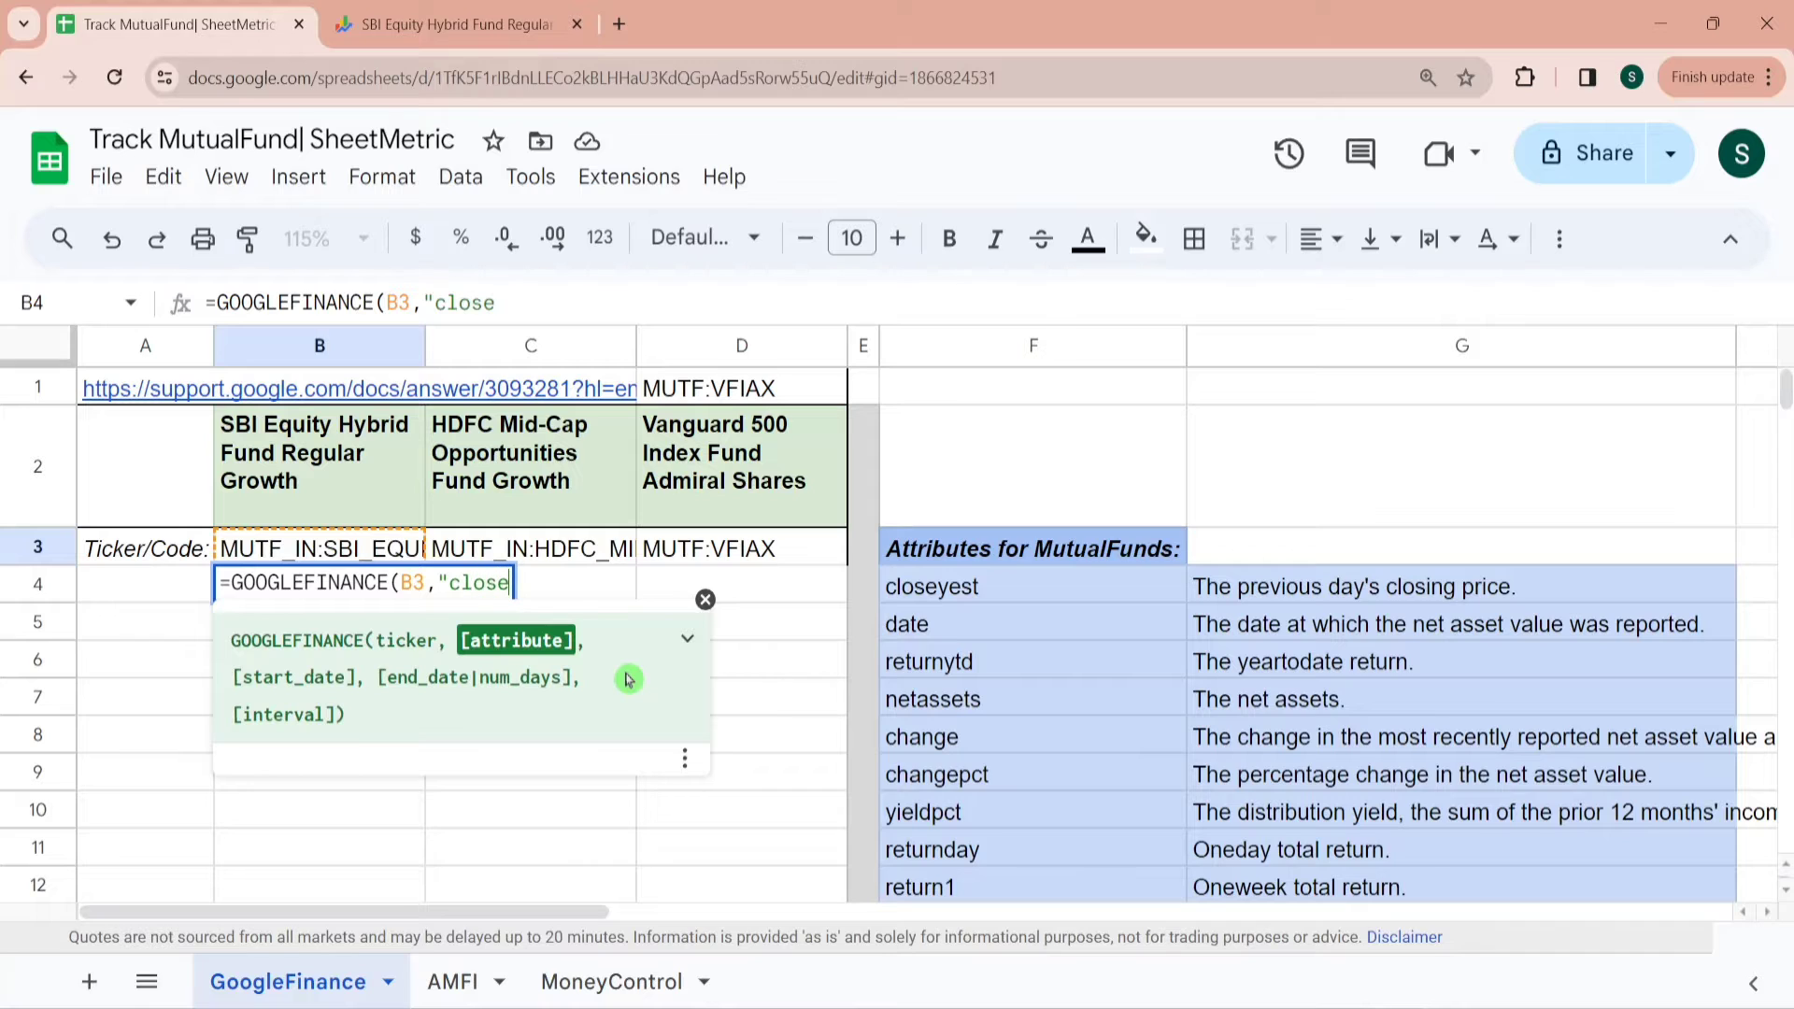
type("yest\"")
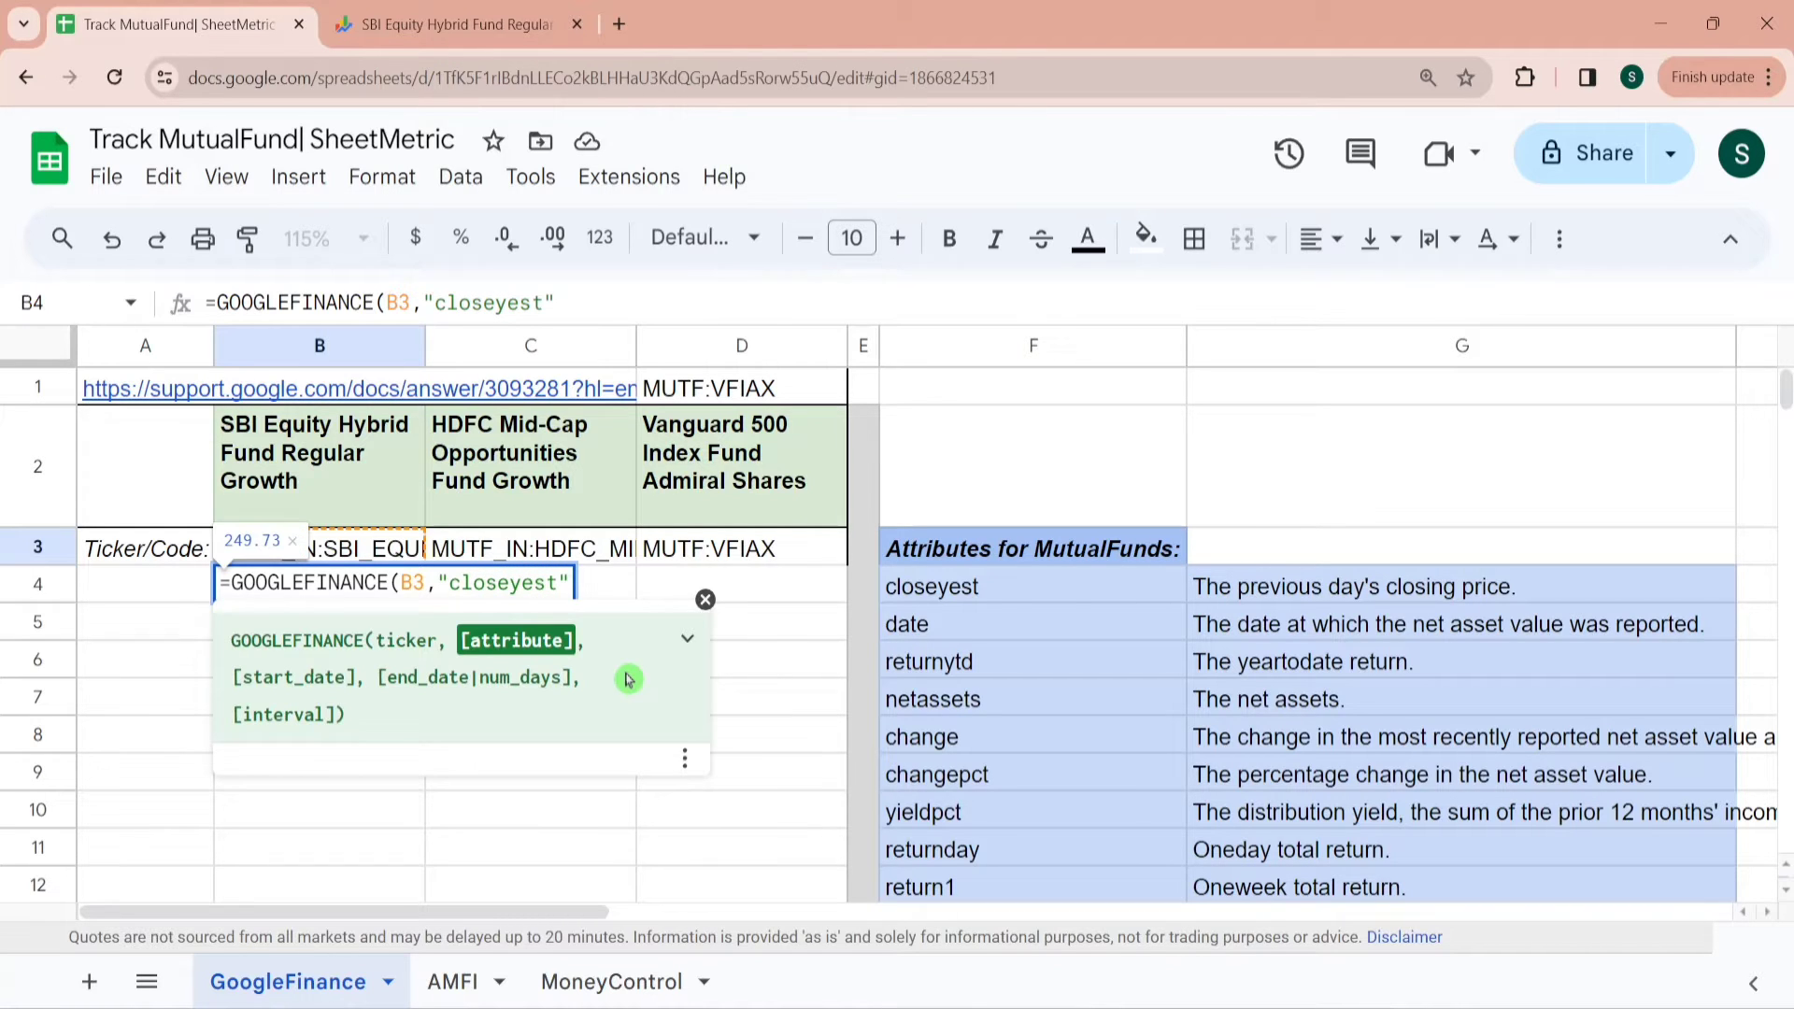
type(")")
key("Return")
key("Up")
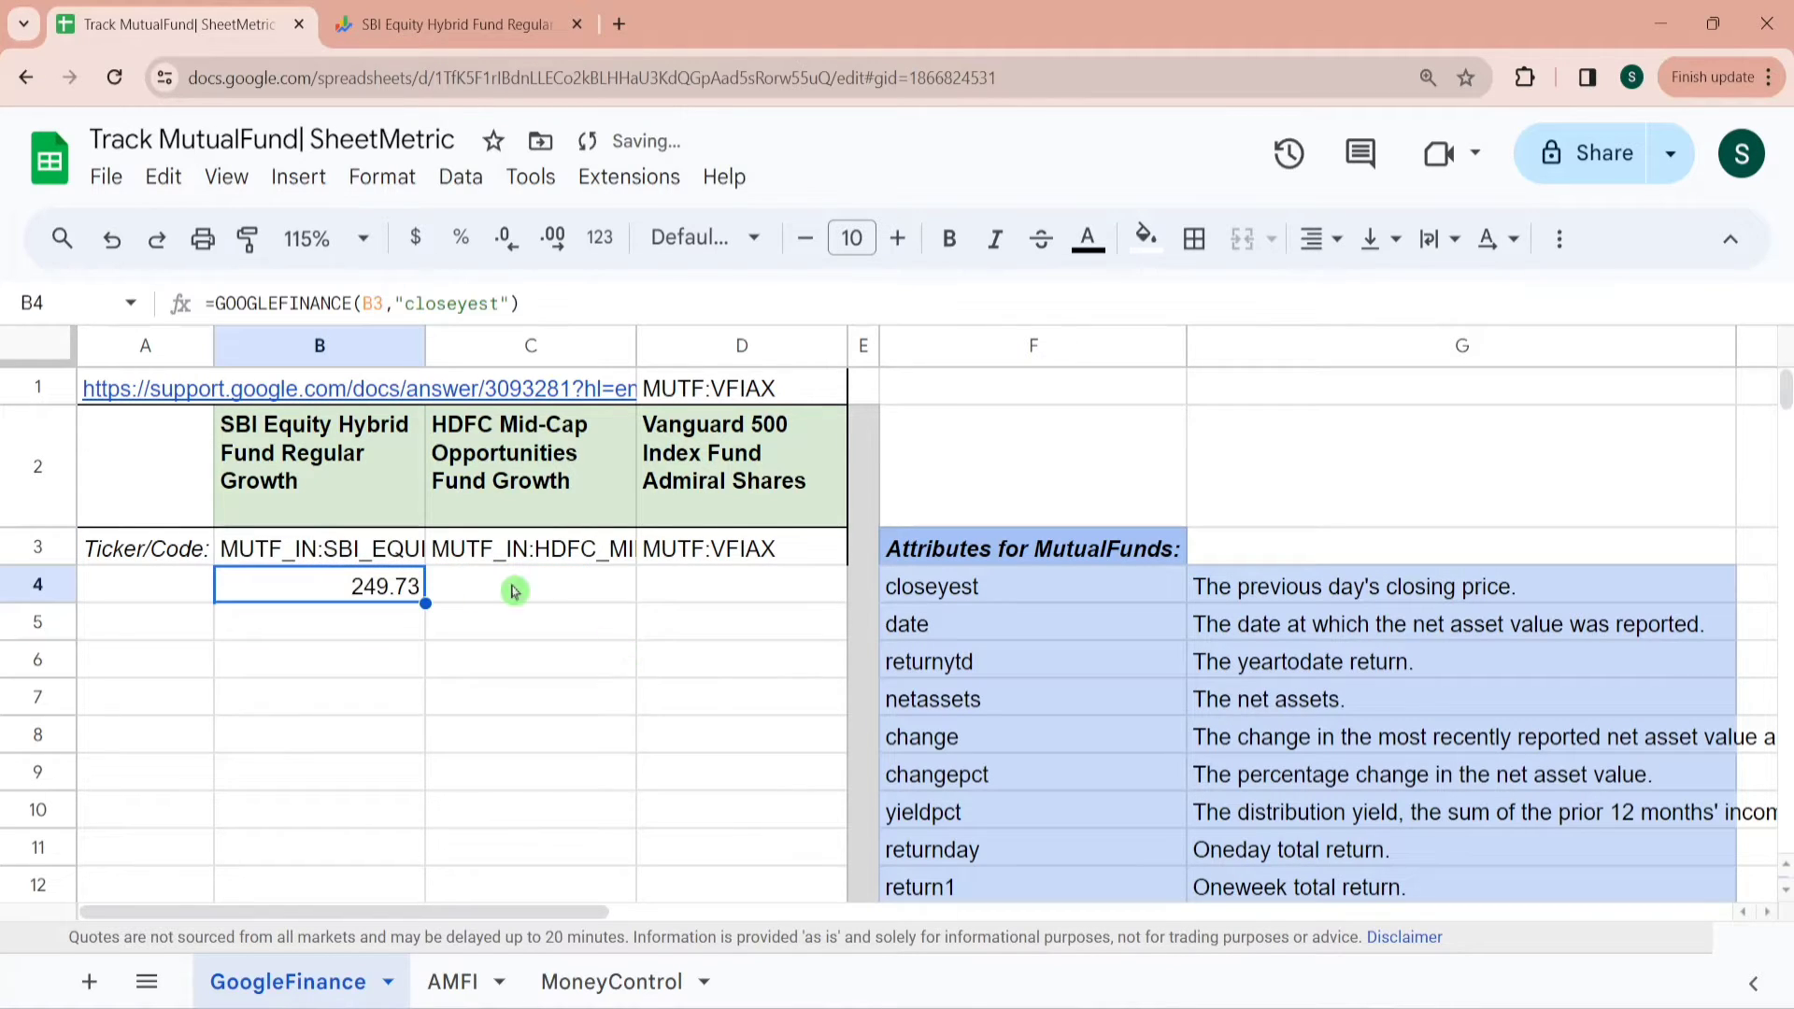
Build a GOOGLEFINANCE closeyest formula in C4 using the HDFC ticker copied from Google Finance
left_click(461, 596)
type("=Goo")
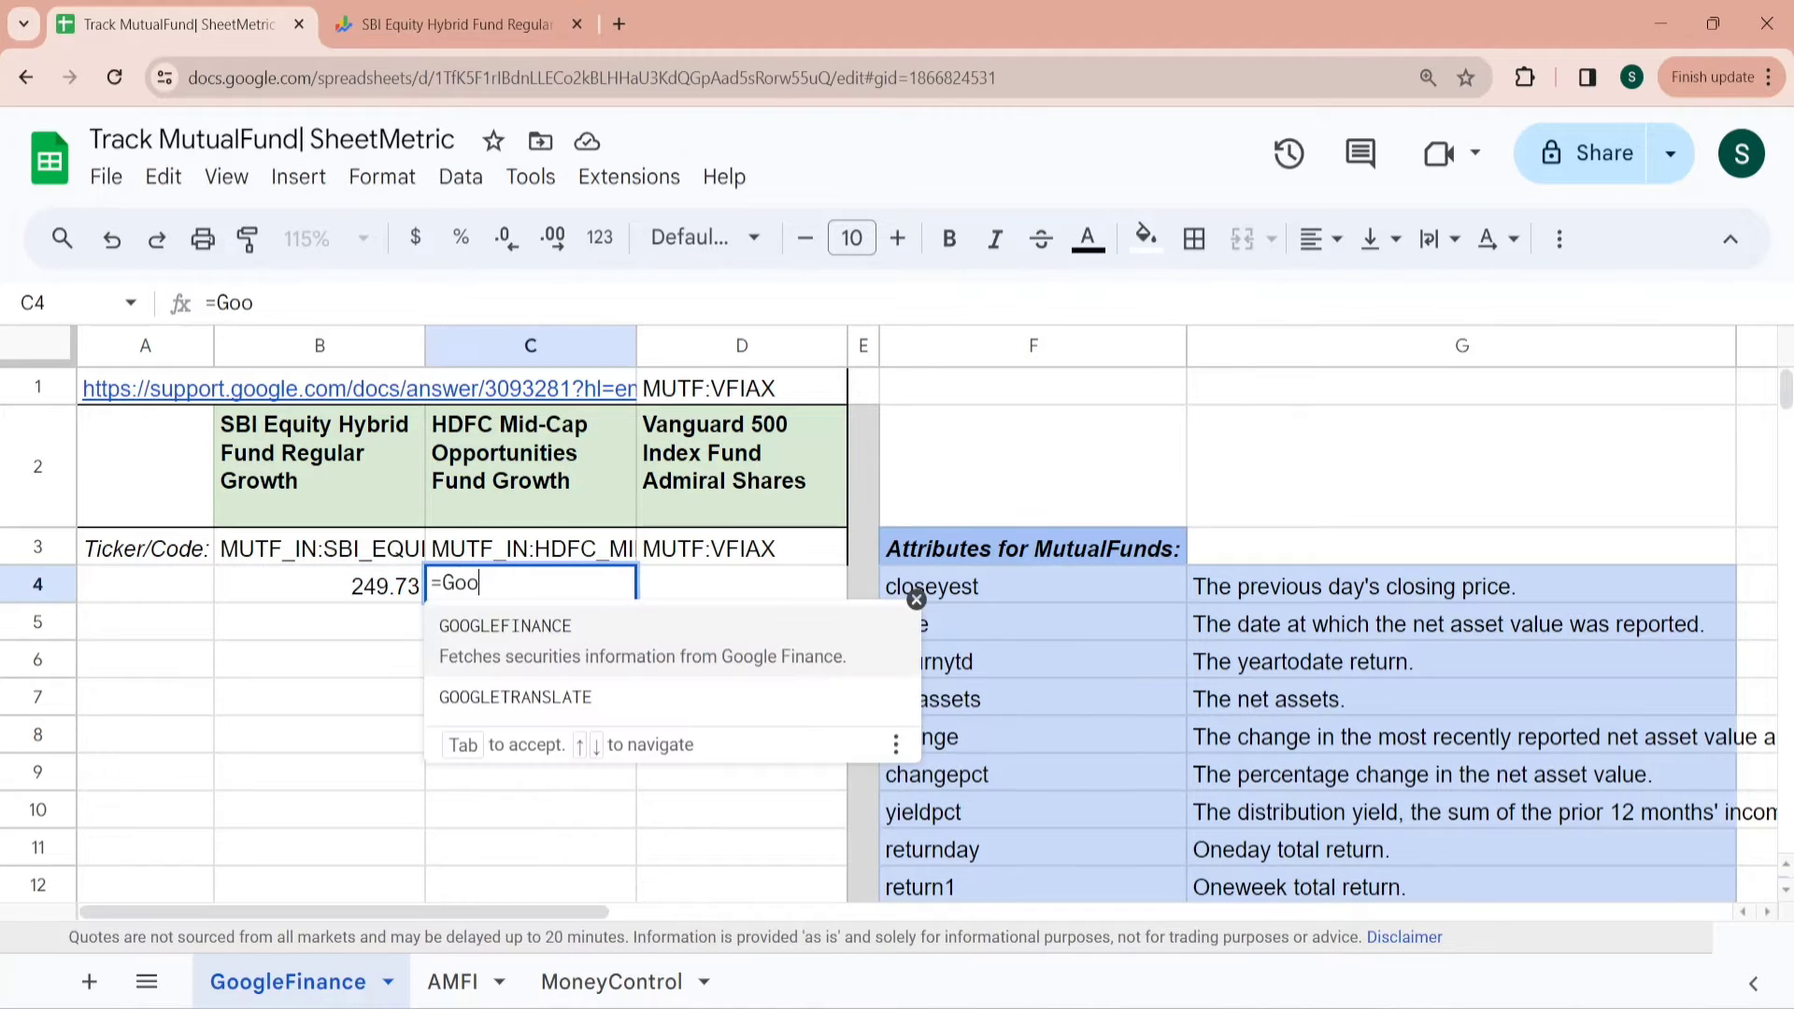
left_click(609, 657)
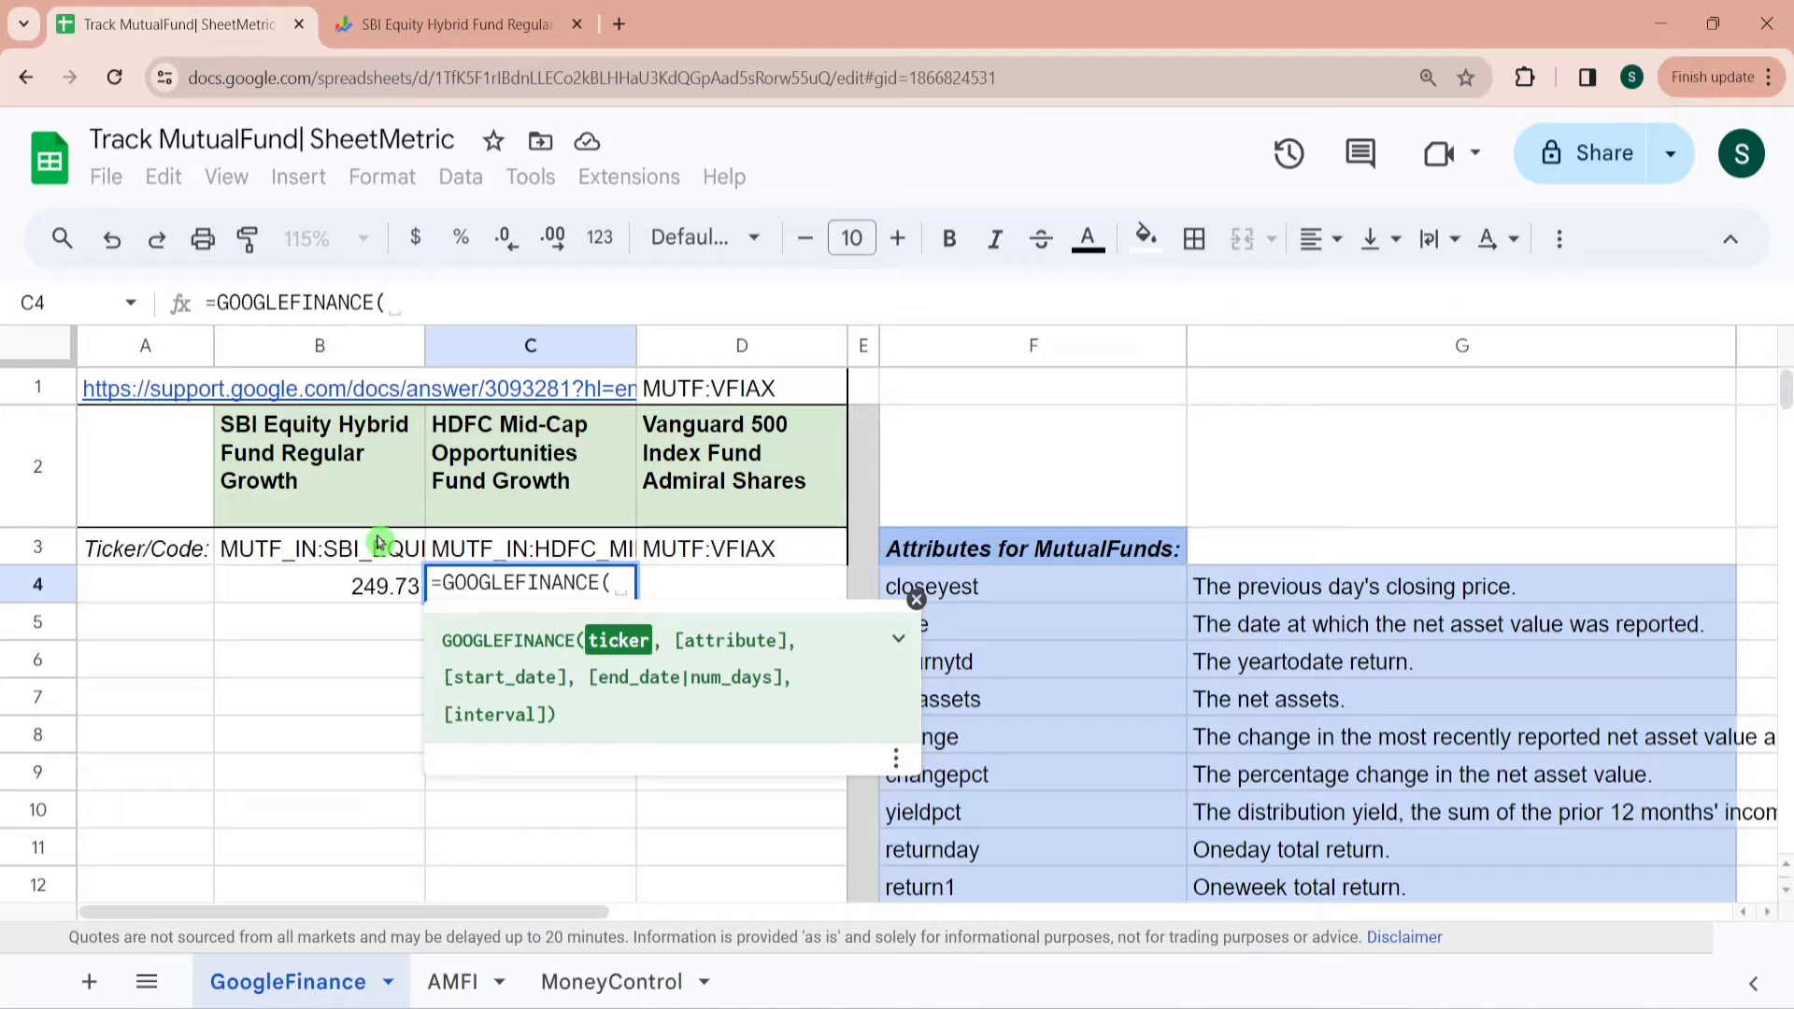
left_click(533, 557)
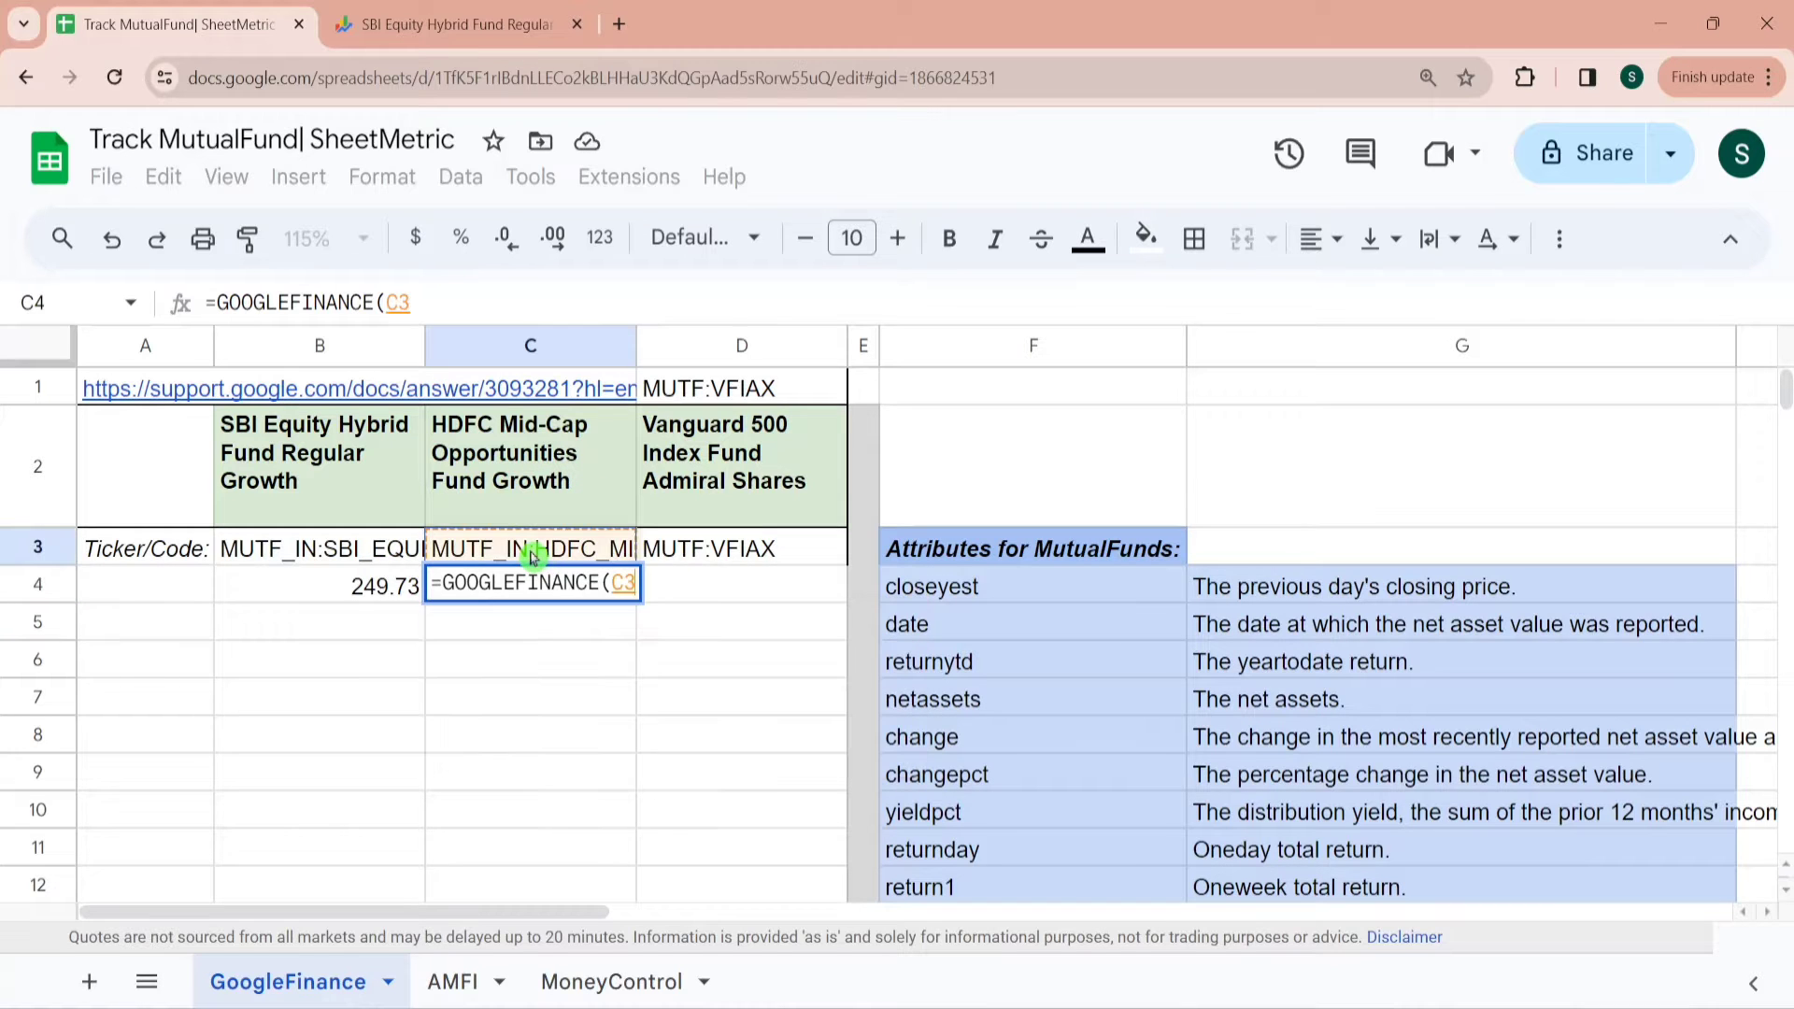
left_click(509, 30)
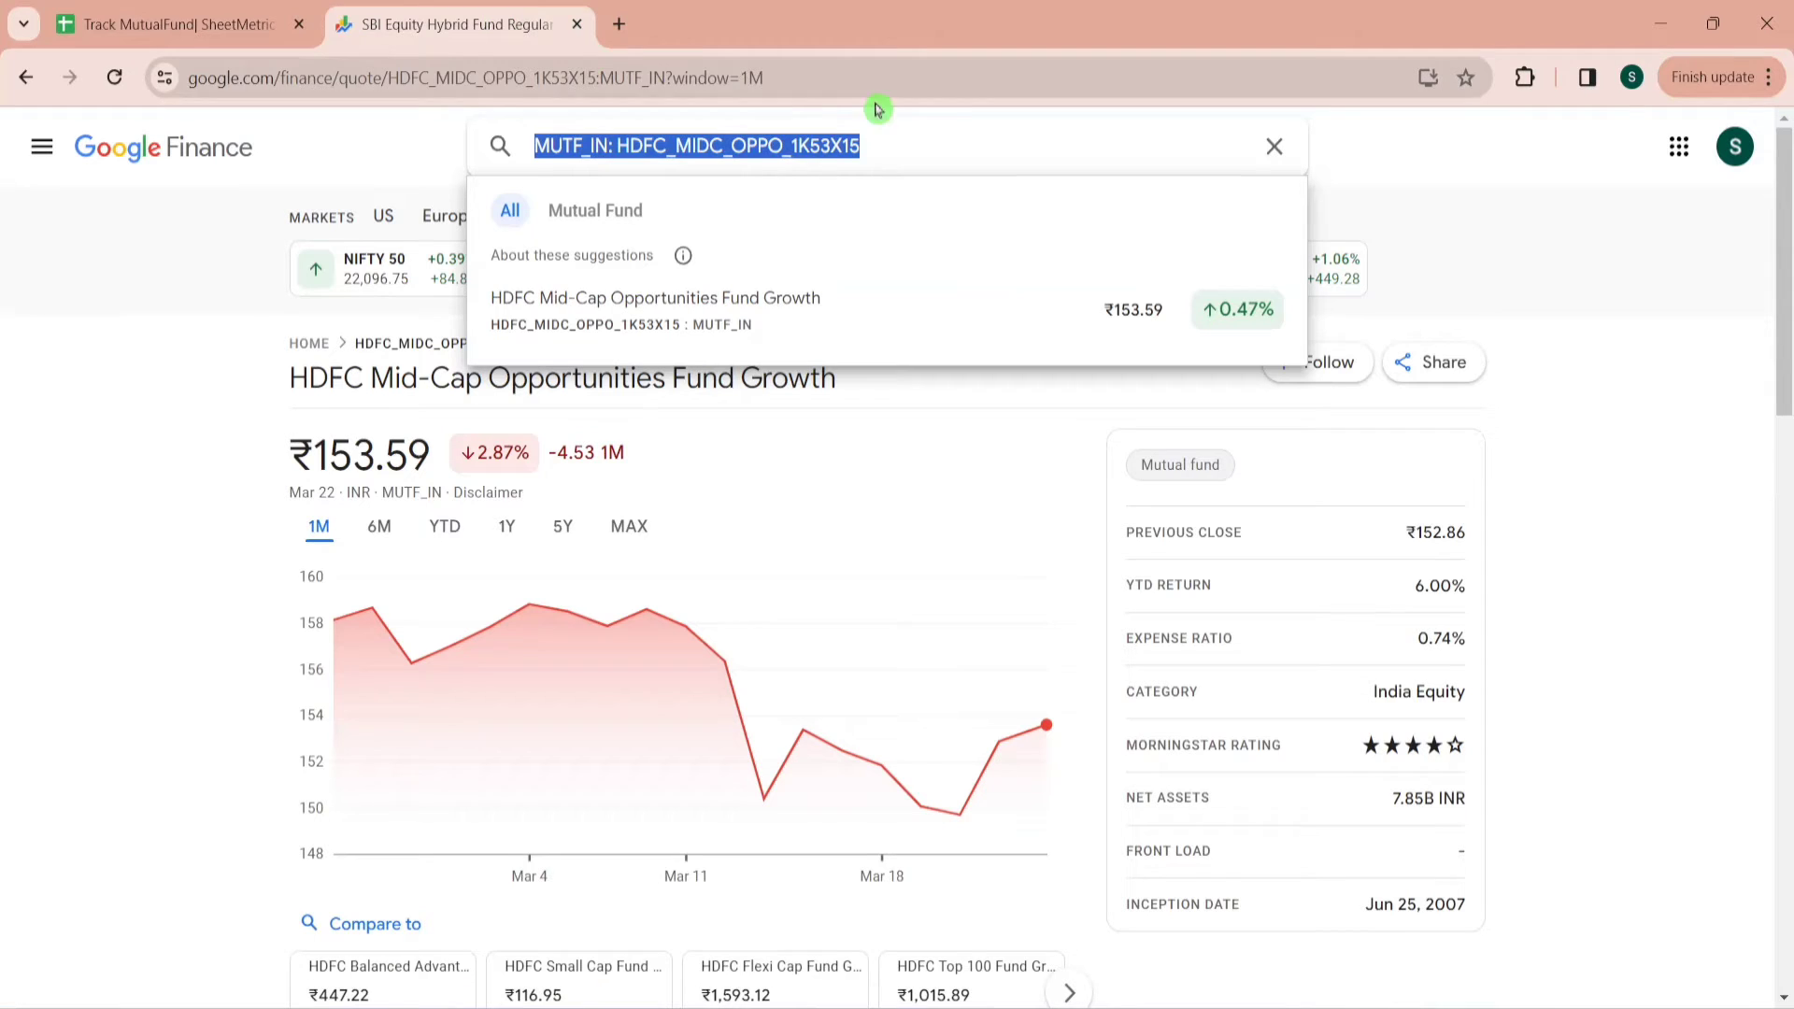
left_click(696, 146)
key("ctrl+a")
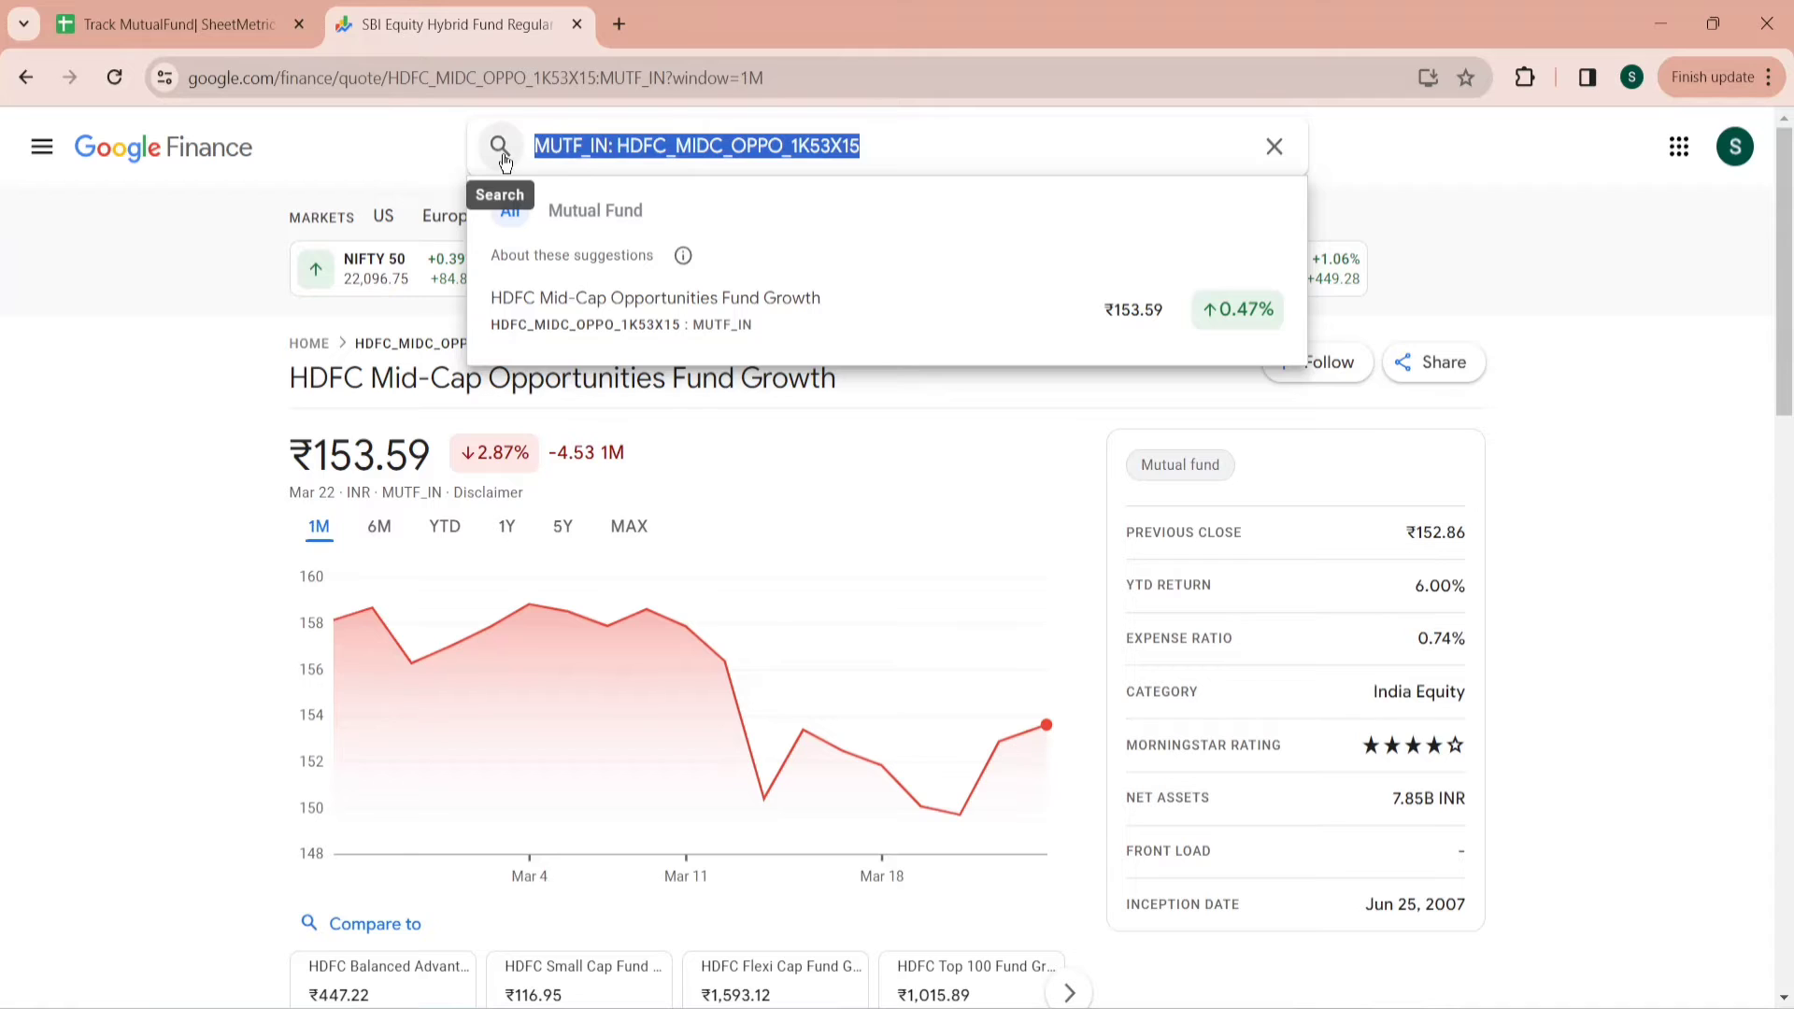
left_click(180, 17)
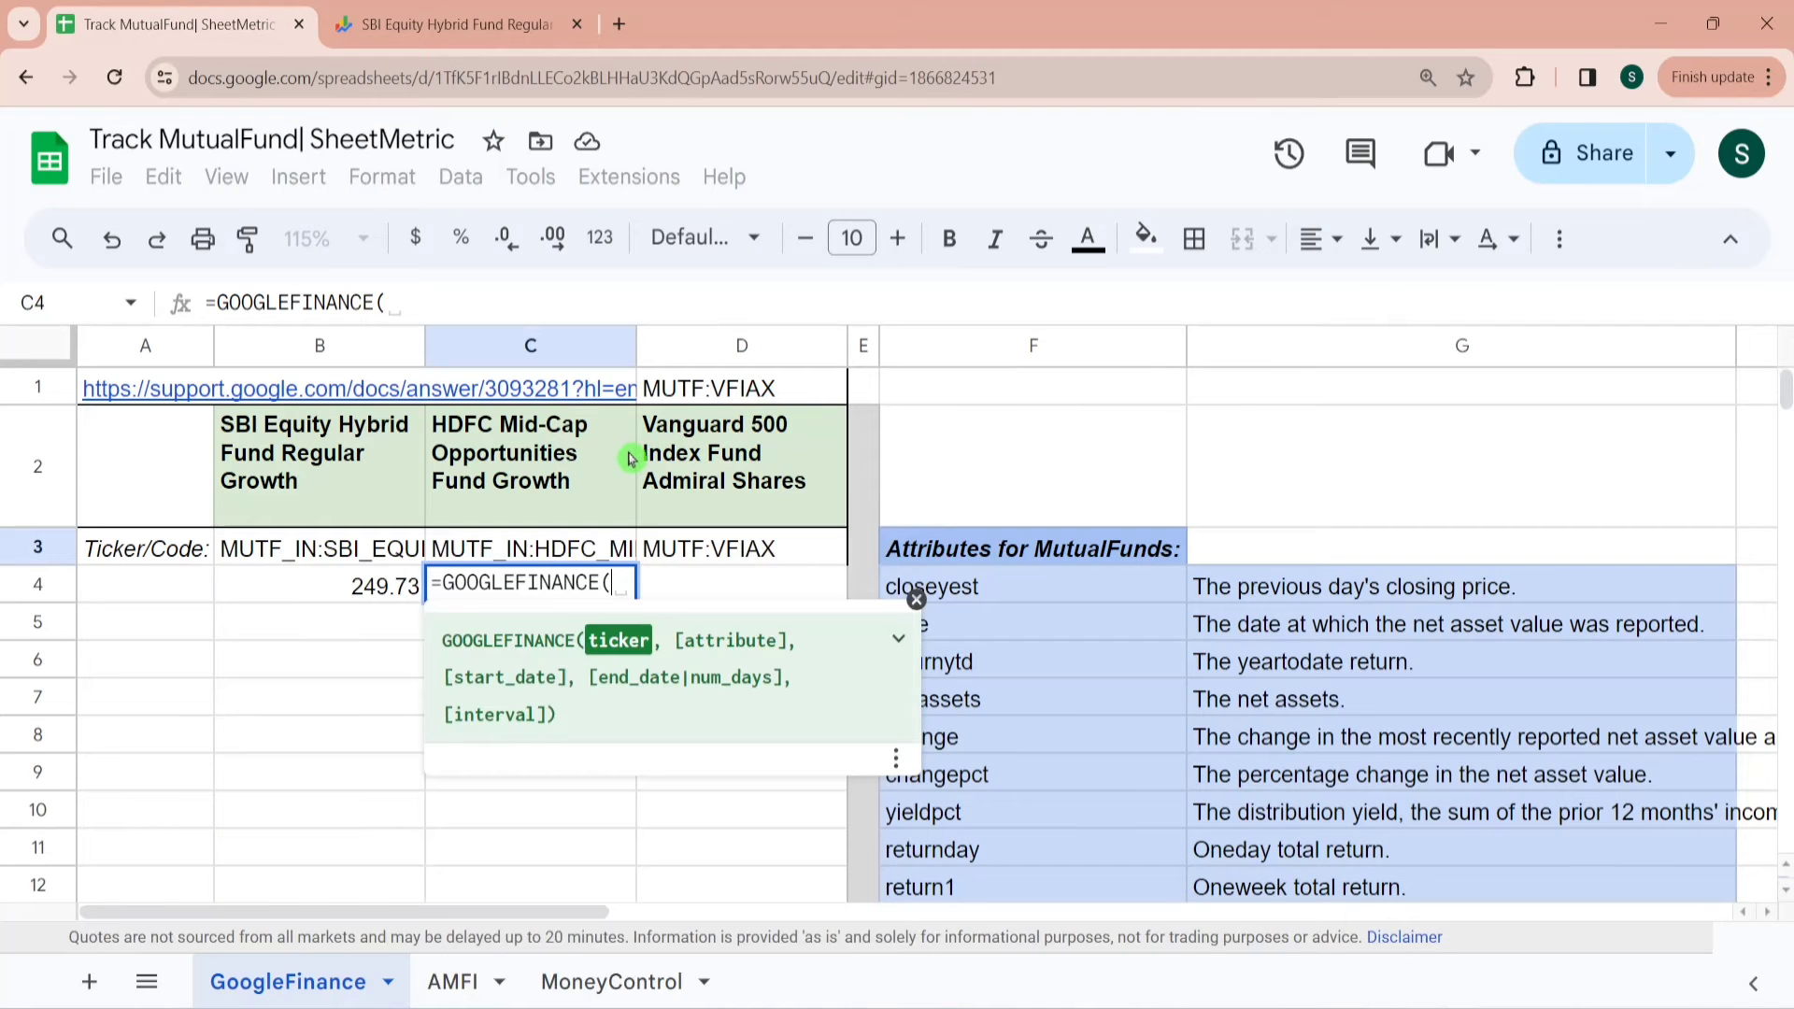
type("\"MUTF_IN: HDFC_MIDC_OPPO_1K53X15")
type(",")
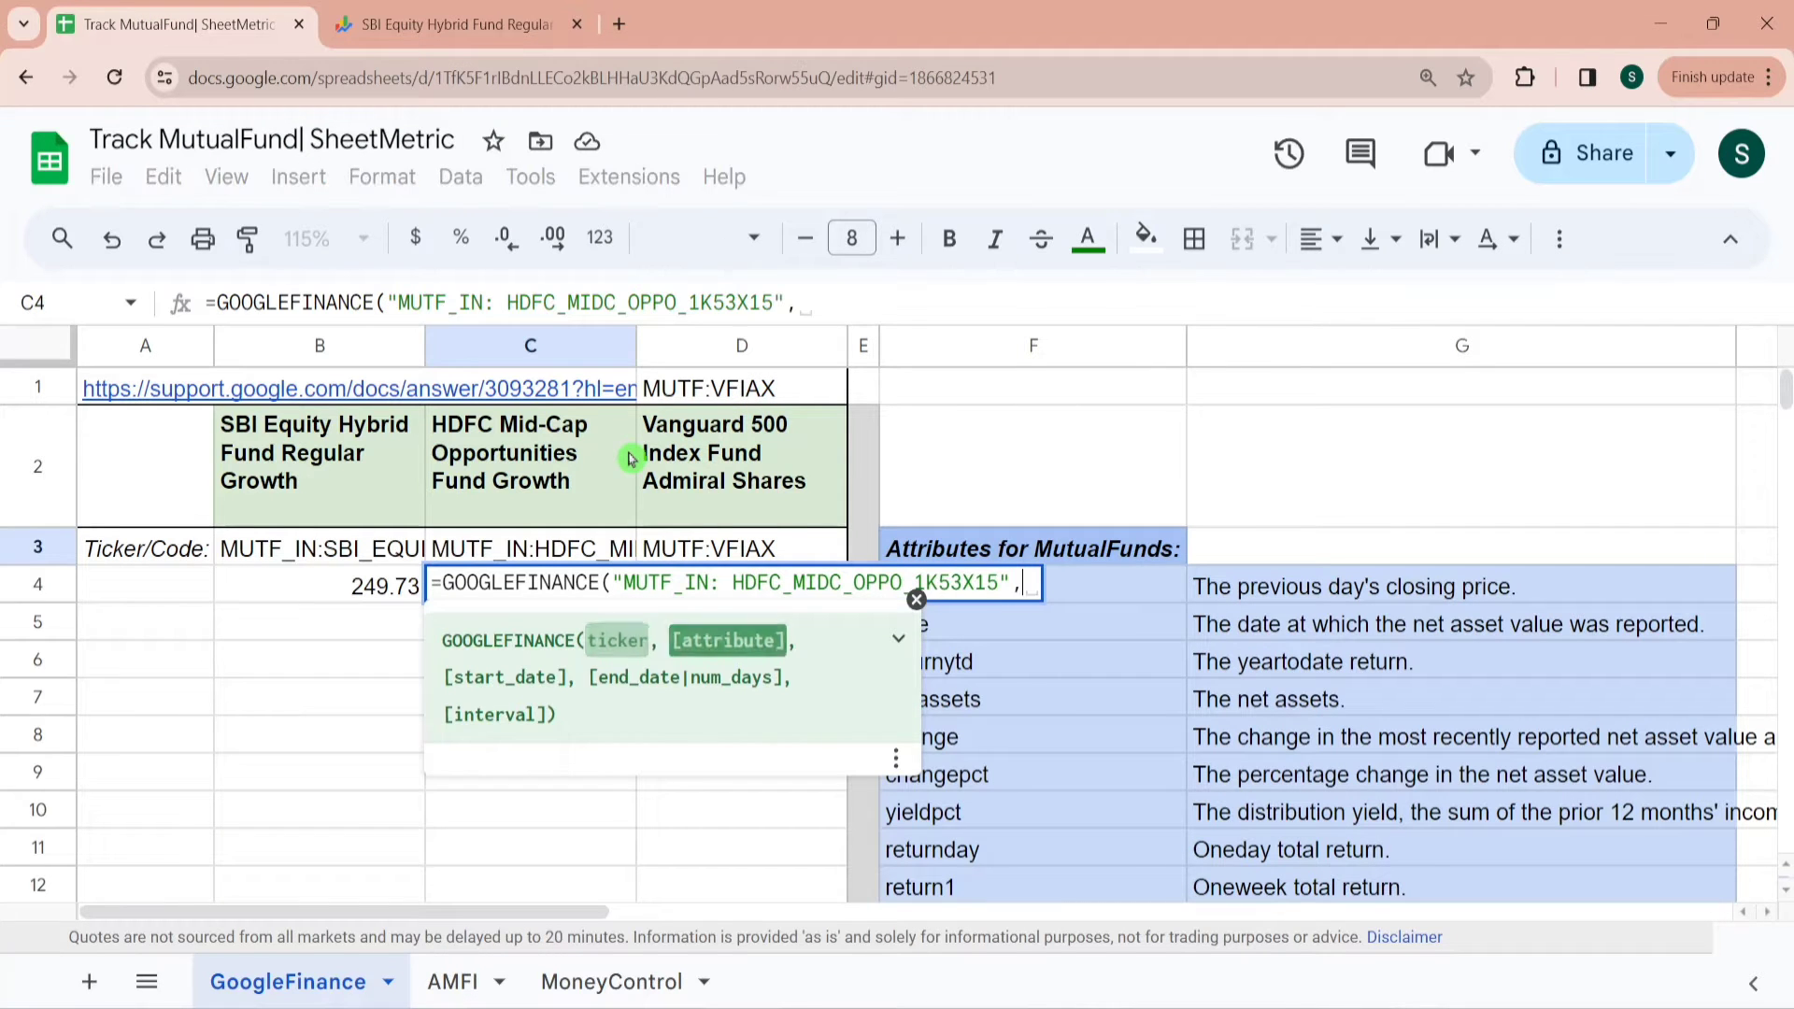
type("\"close")
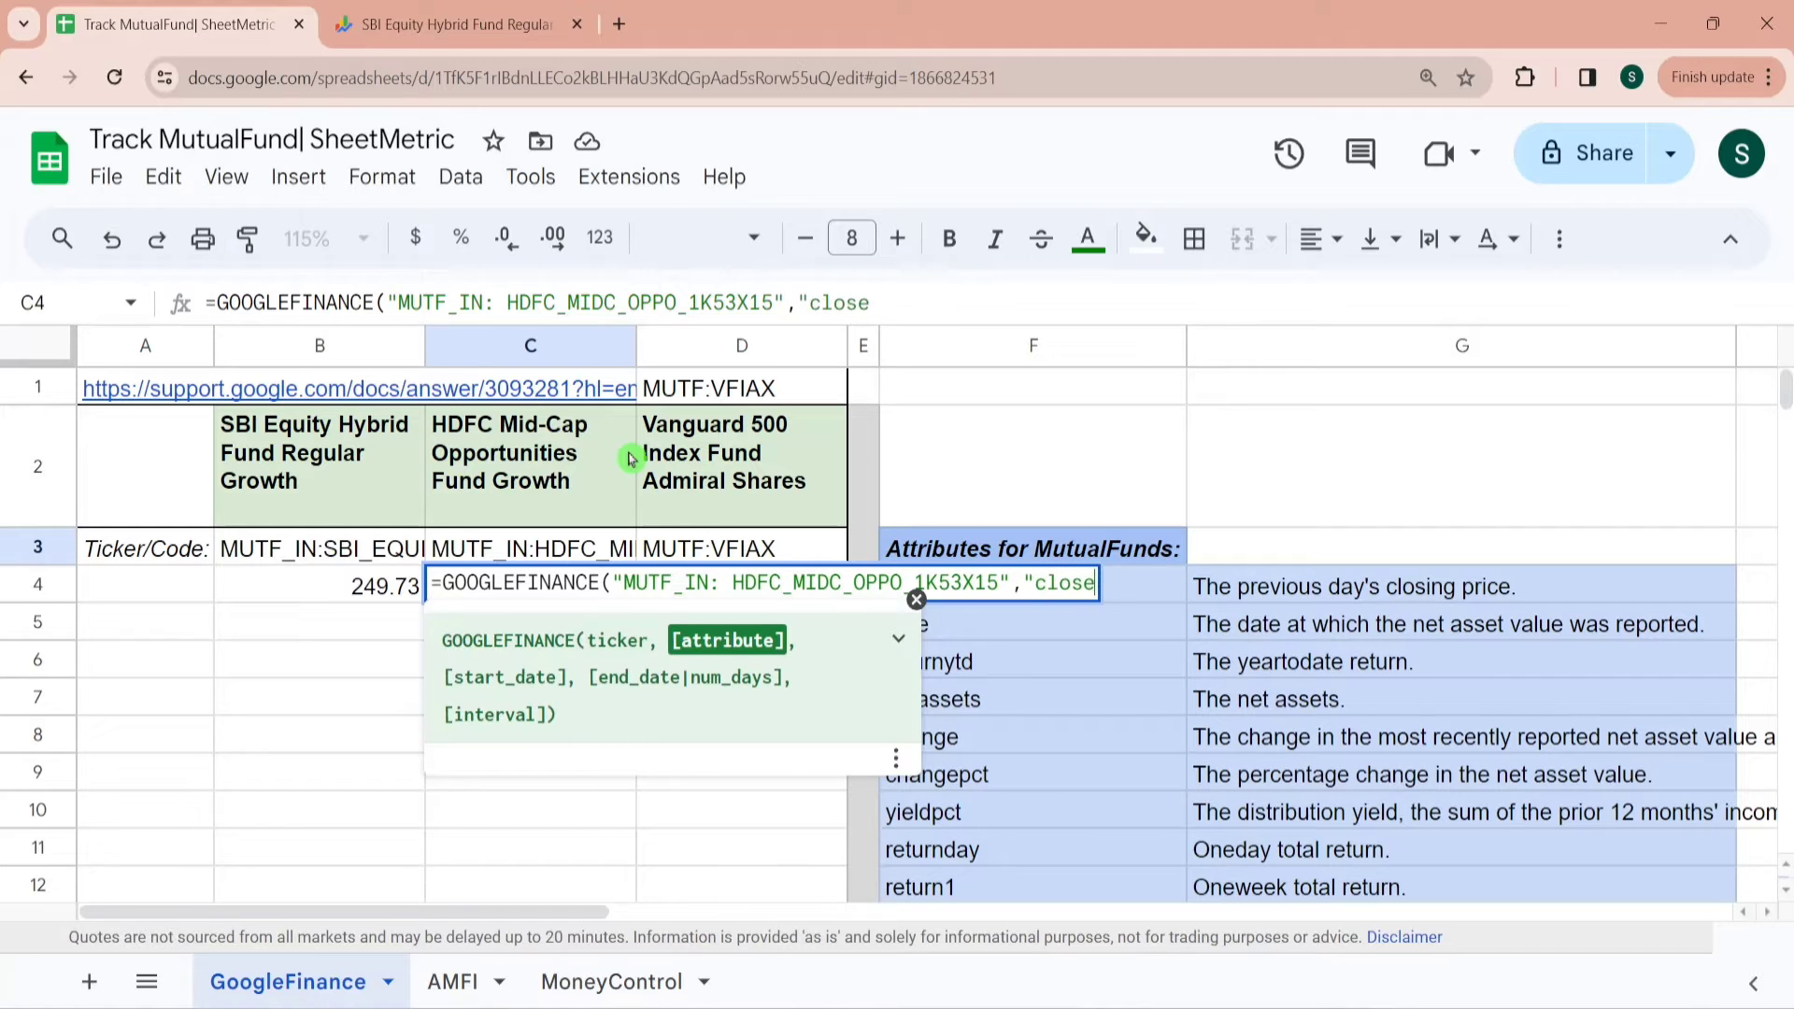
type("yest\")")
key("Return")
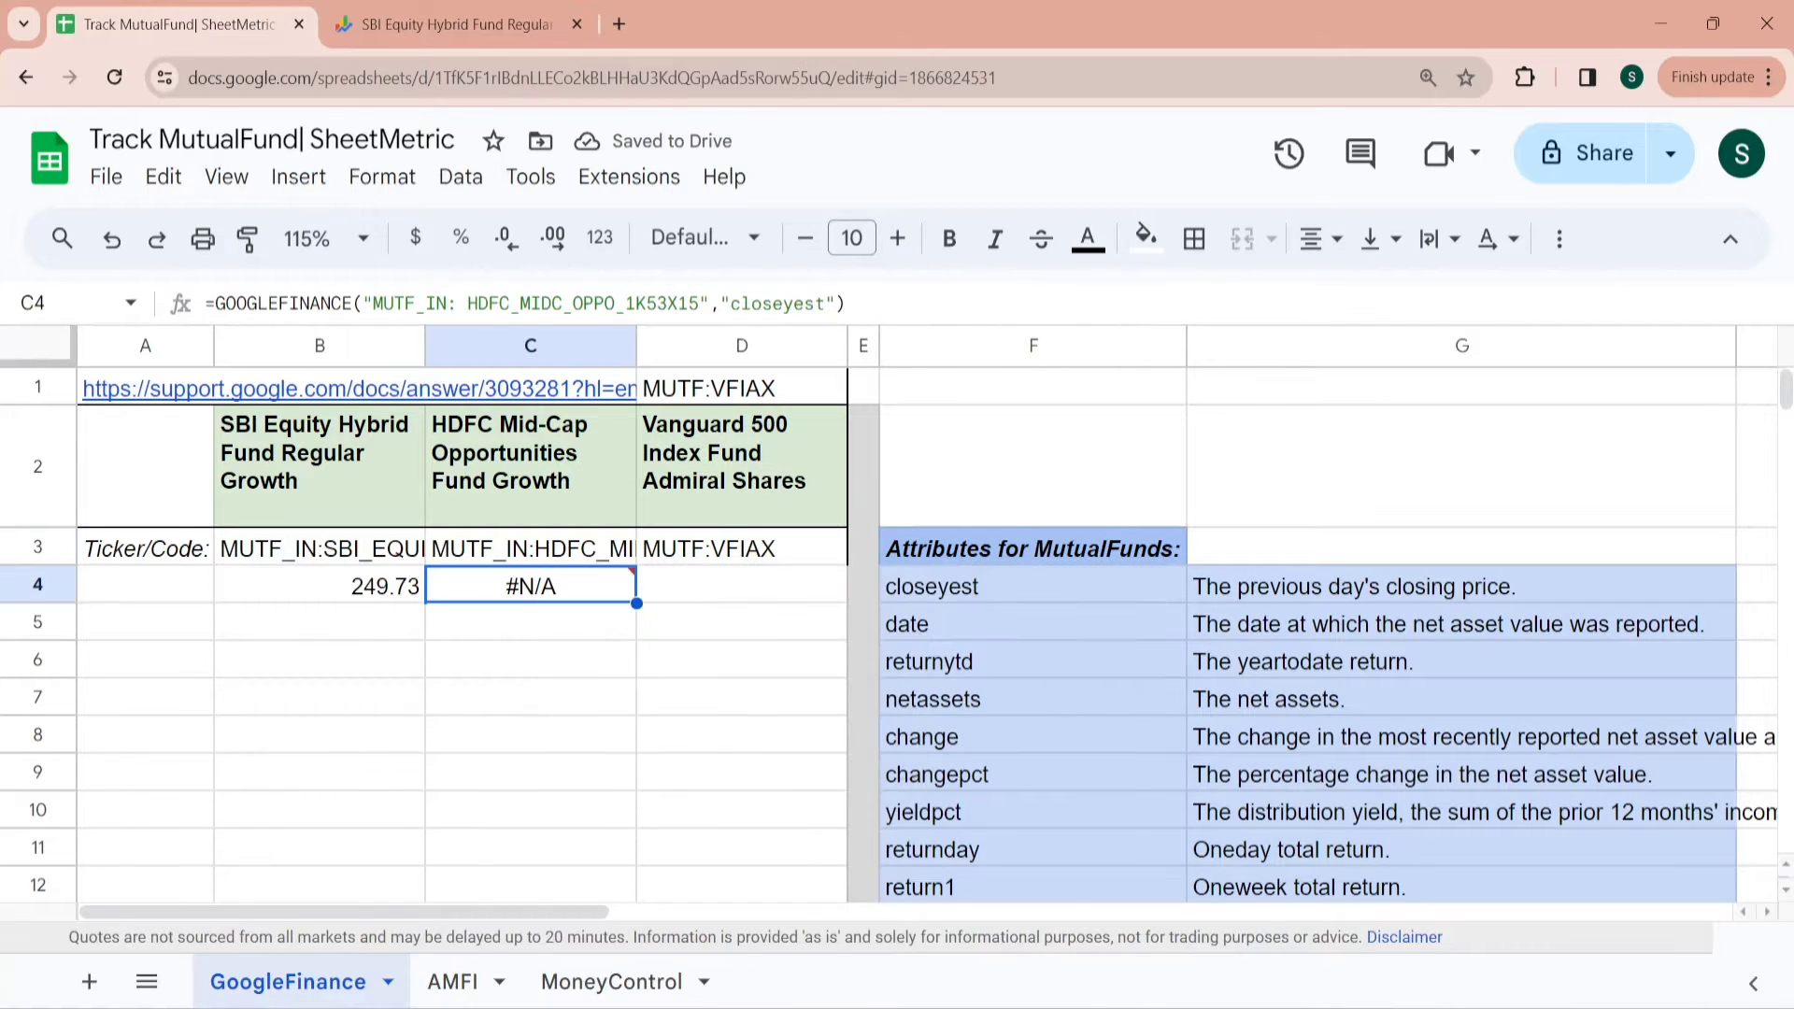
Remove the stray space after MUTF_IN: in C4's ticker so it returns 153.59
left_click(467, 304)
key("BackSpace")
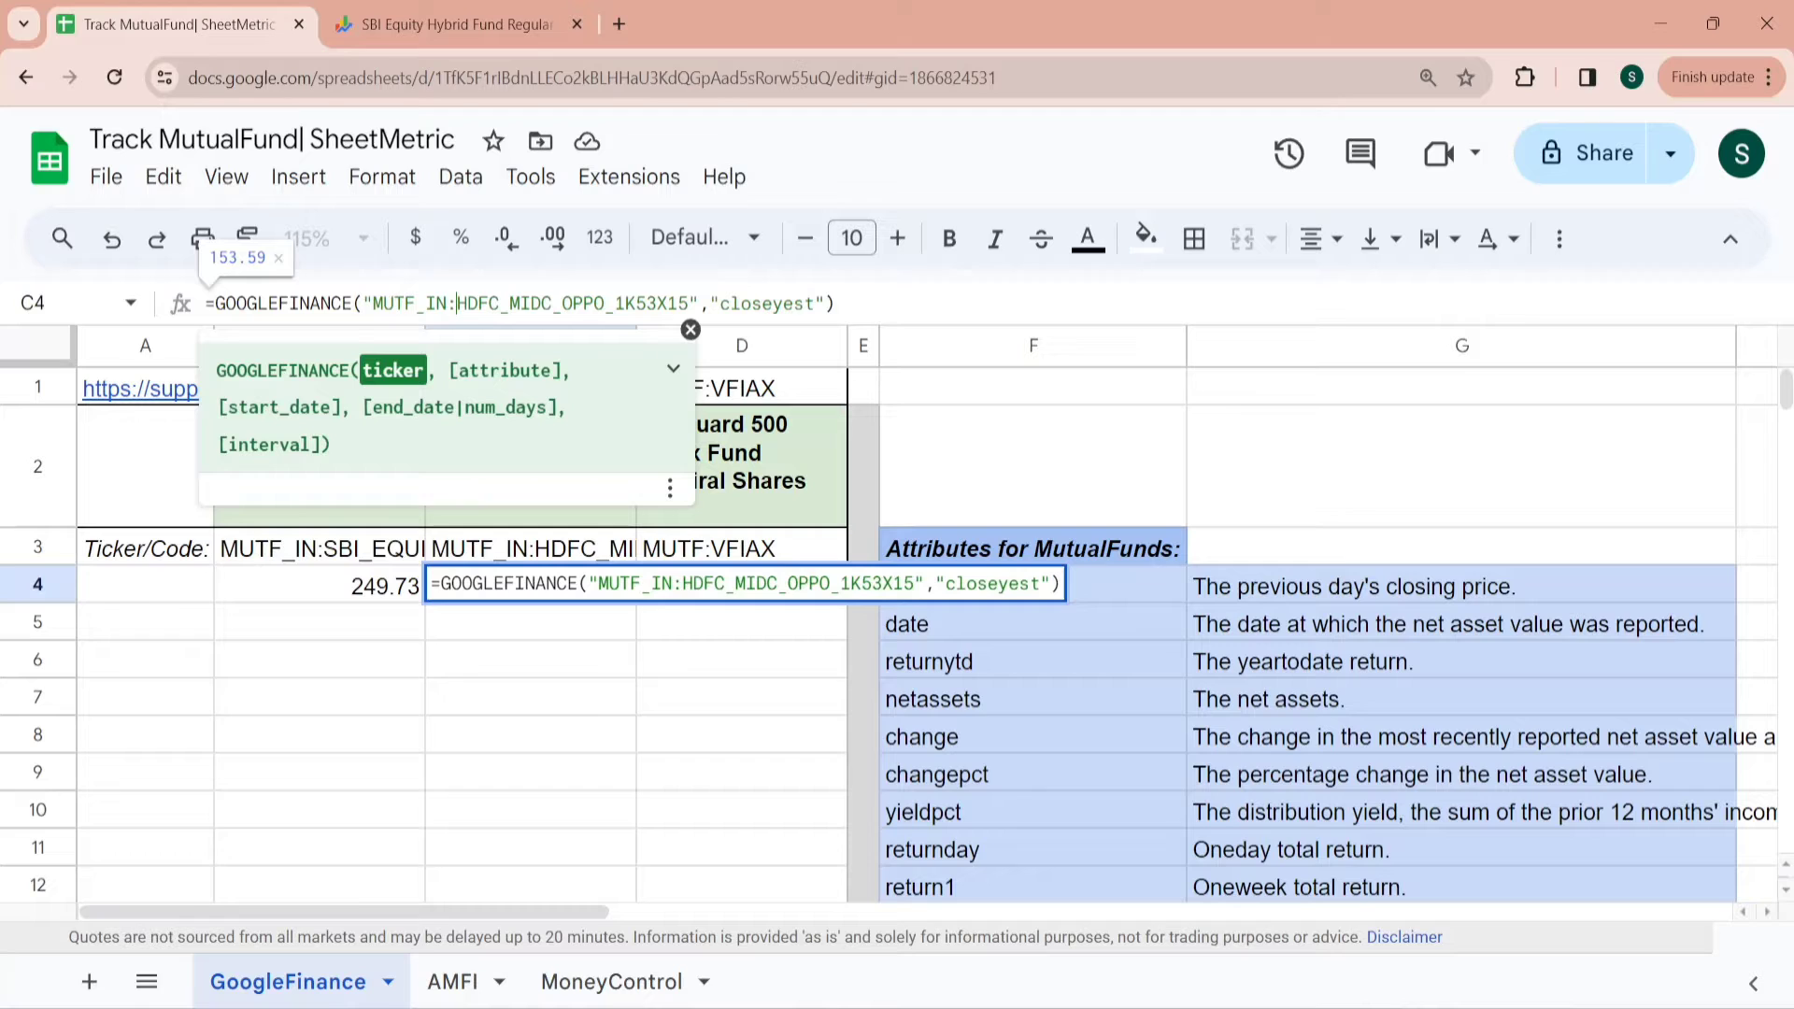
key("Return")
left_click(549, 587)
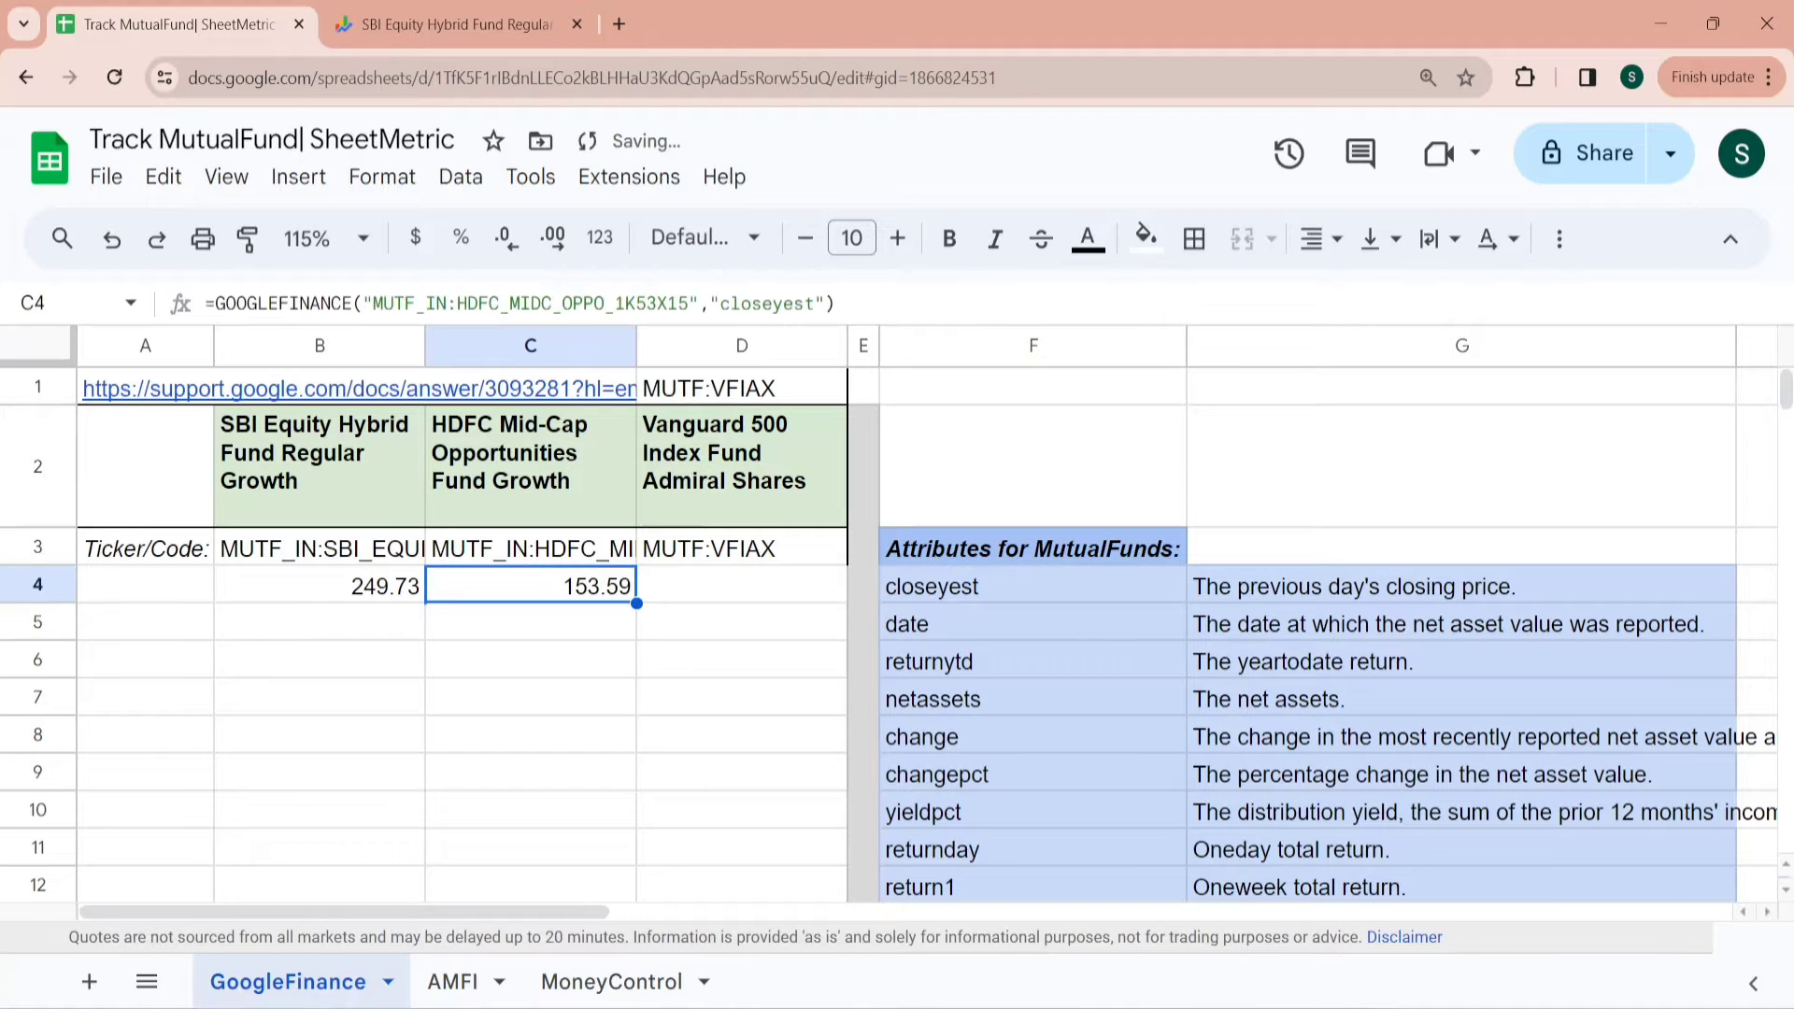
Enter =GOOGLEFINANCE(D3,F4) in D4, returning the Vanguard previous close of 482.9
left_click(729, 595)
type("=")
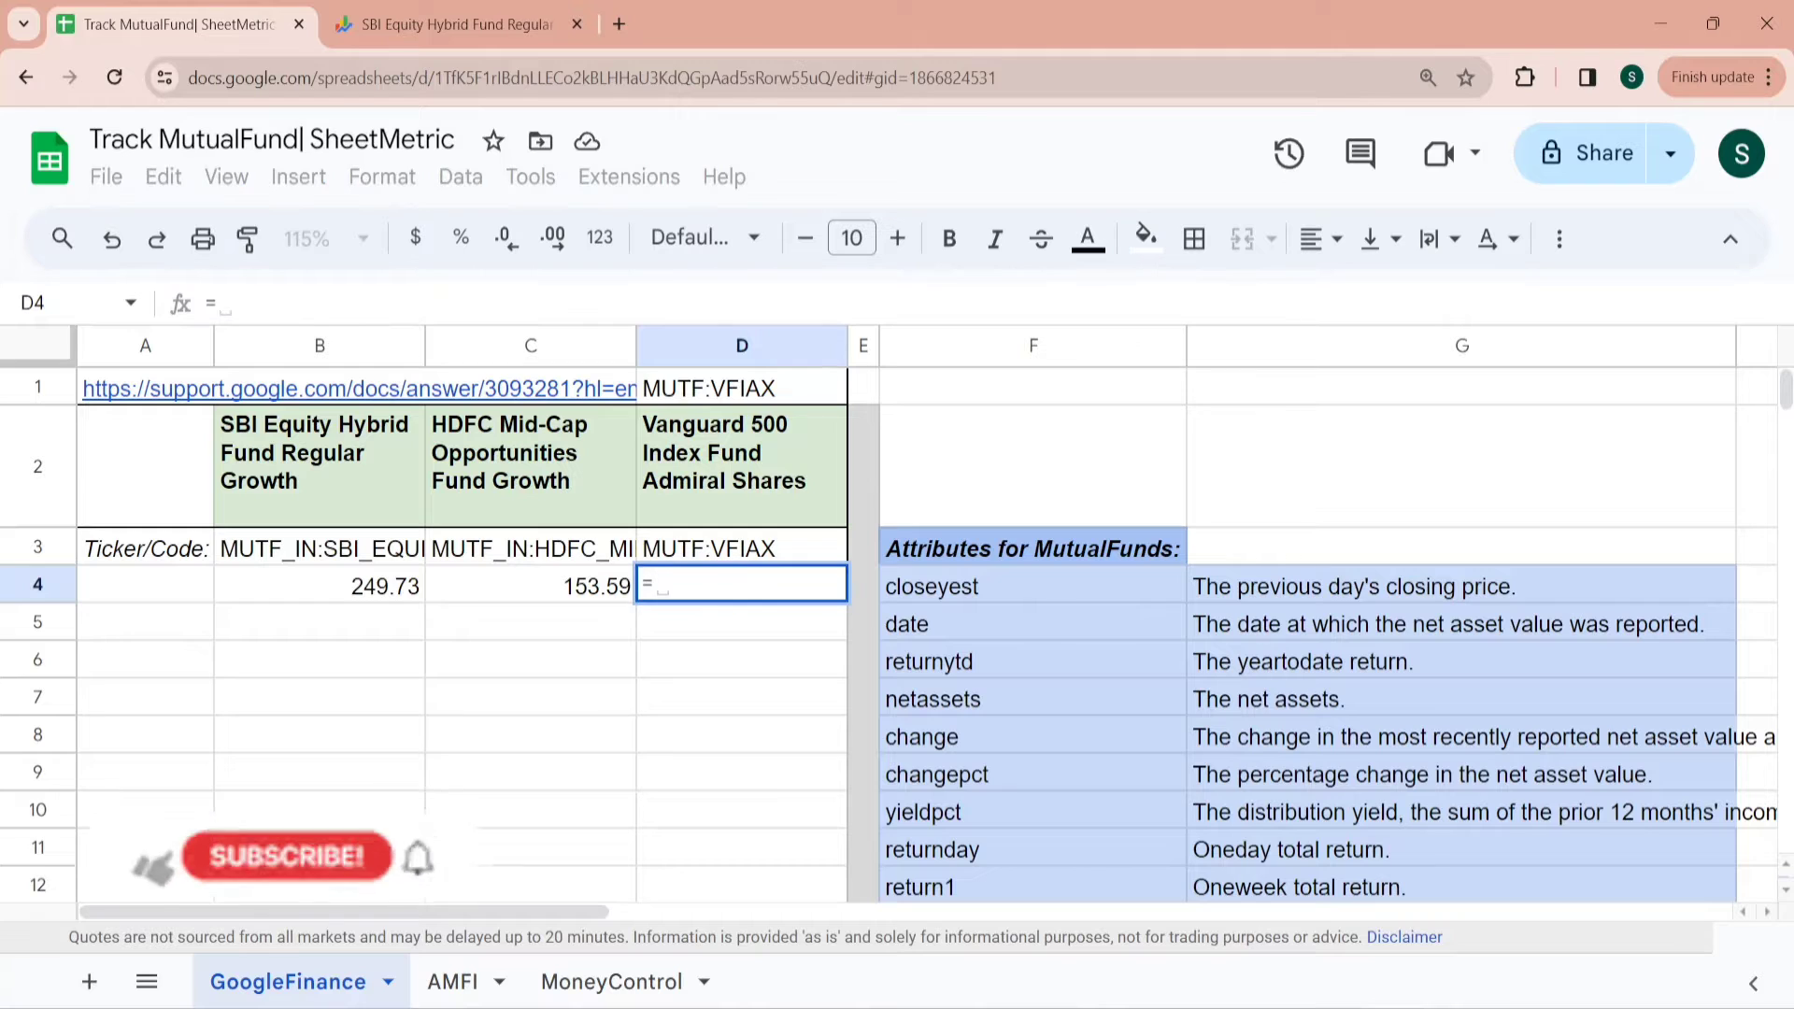
type("Goo")
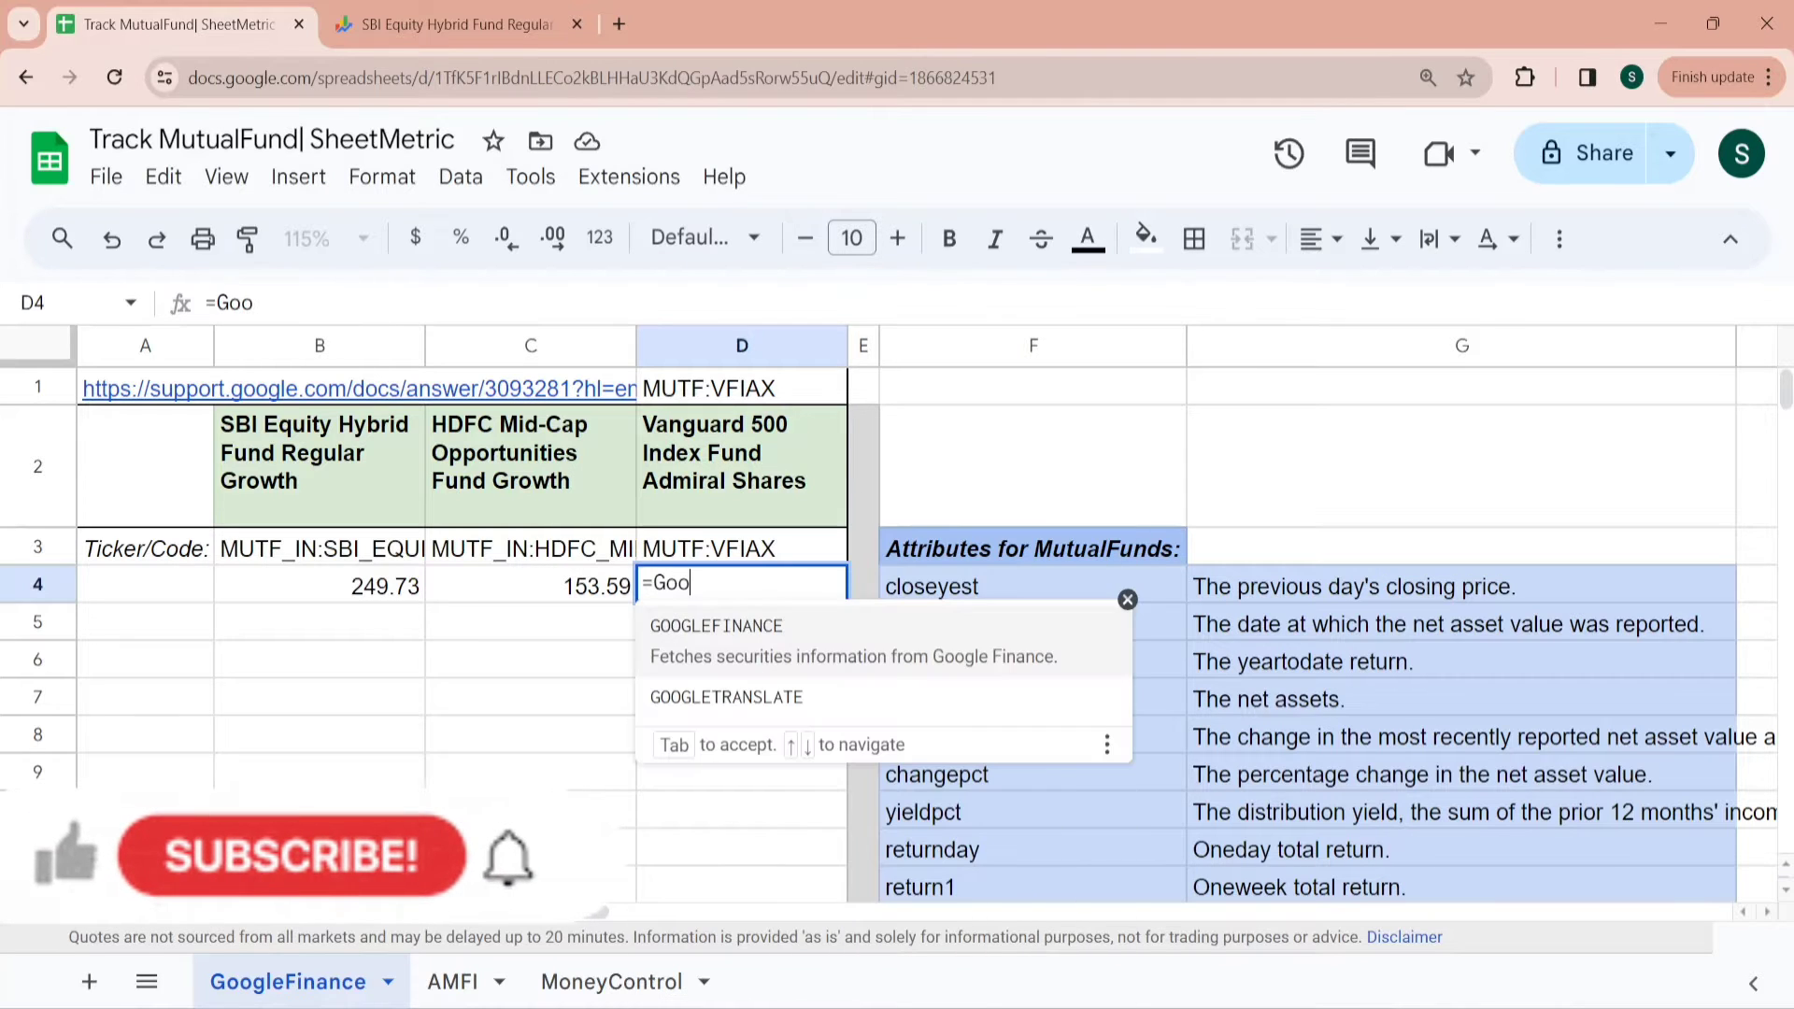
left_click(750, 636)
left_click(757, 550)
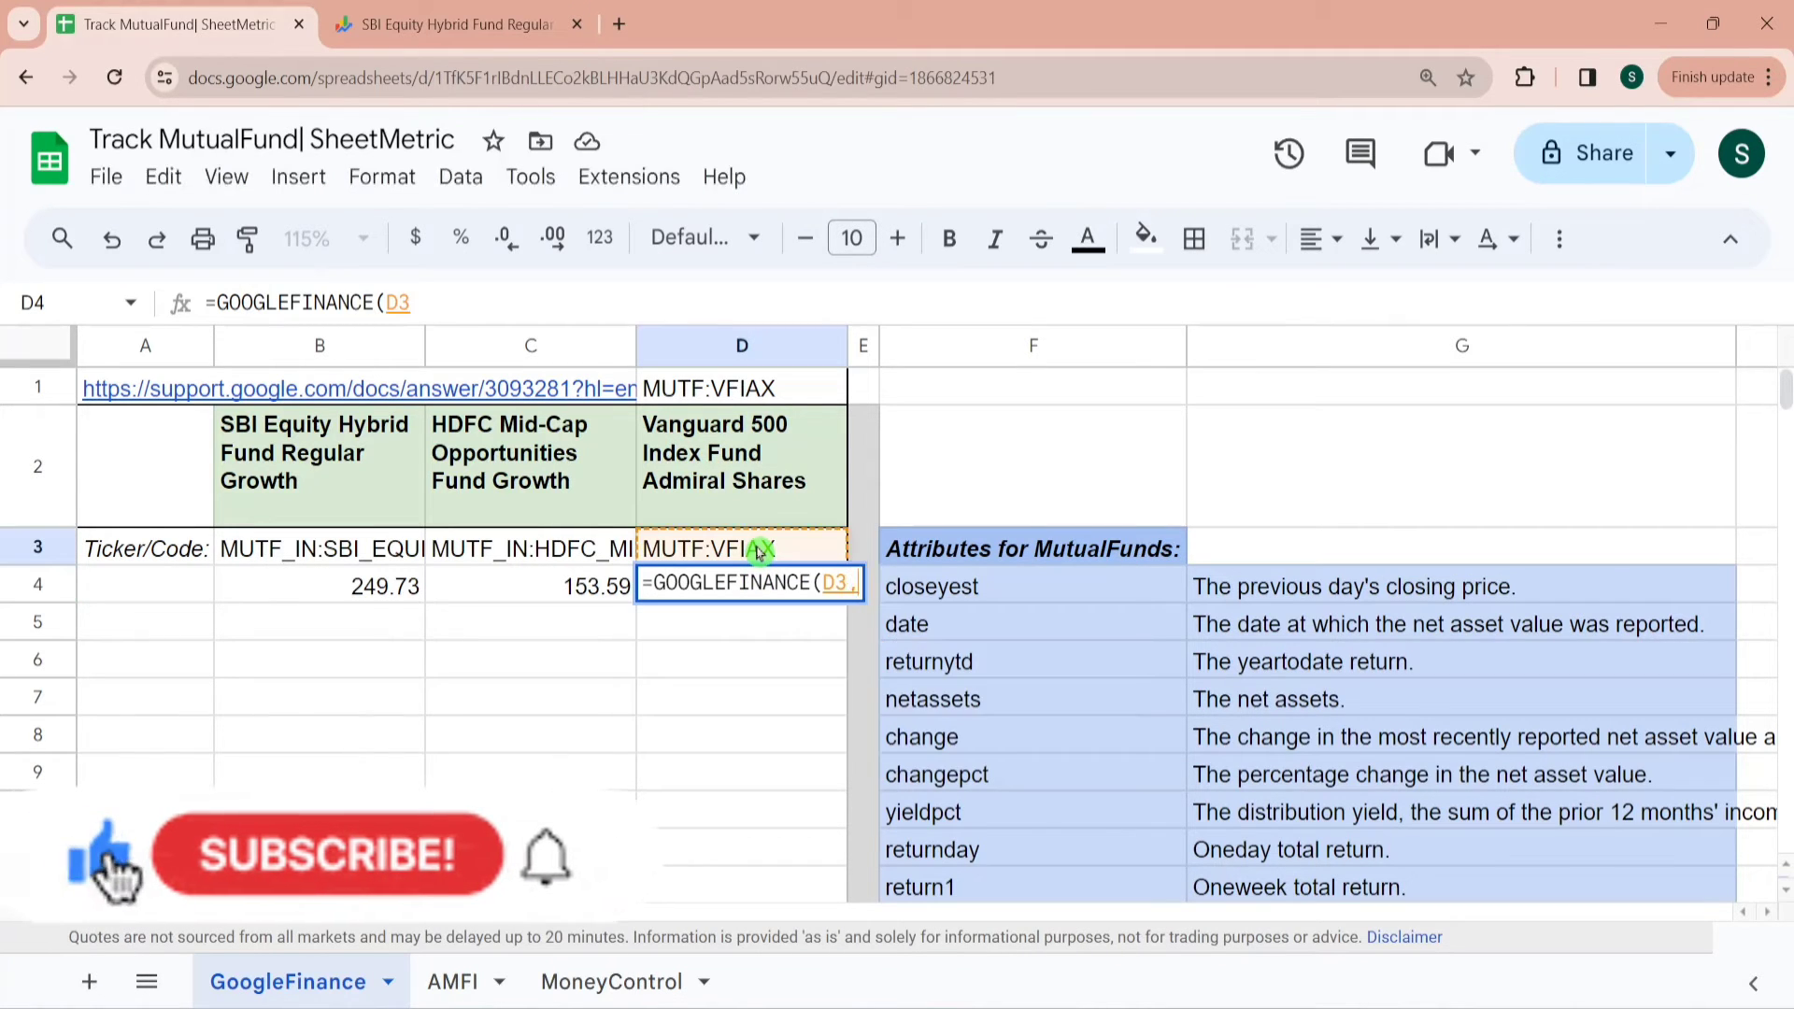
type(",")
left_click(982, 587)
type(")")
key("Return")
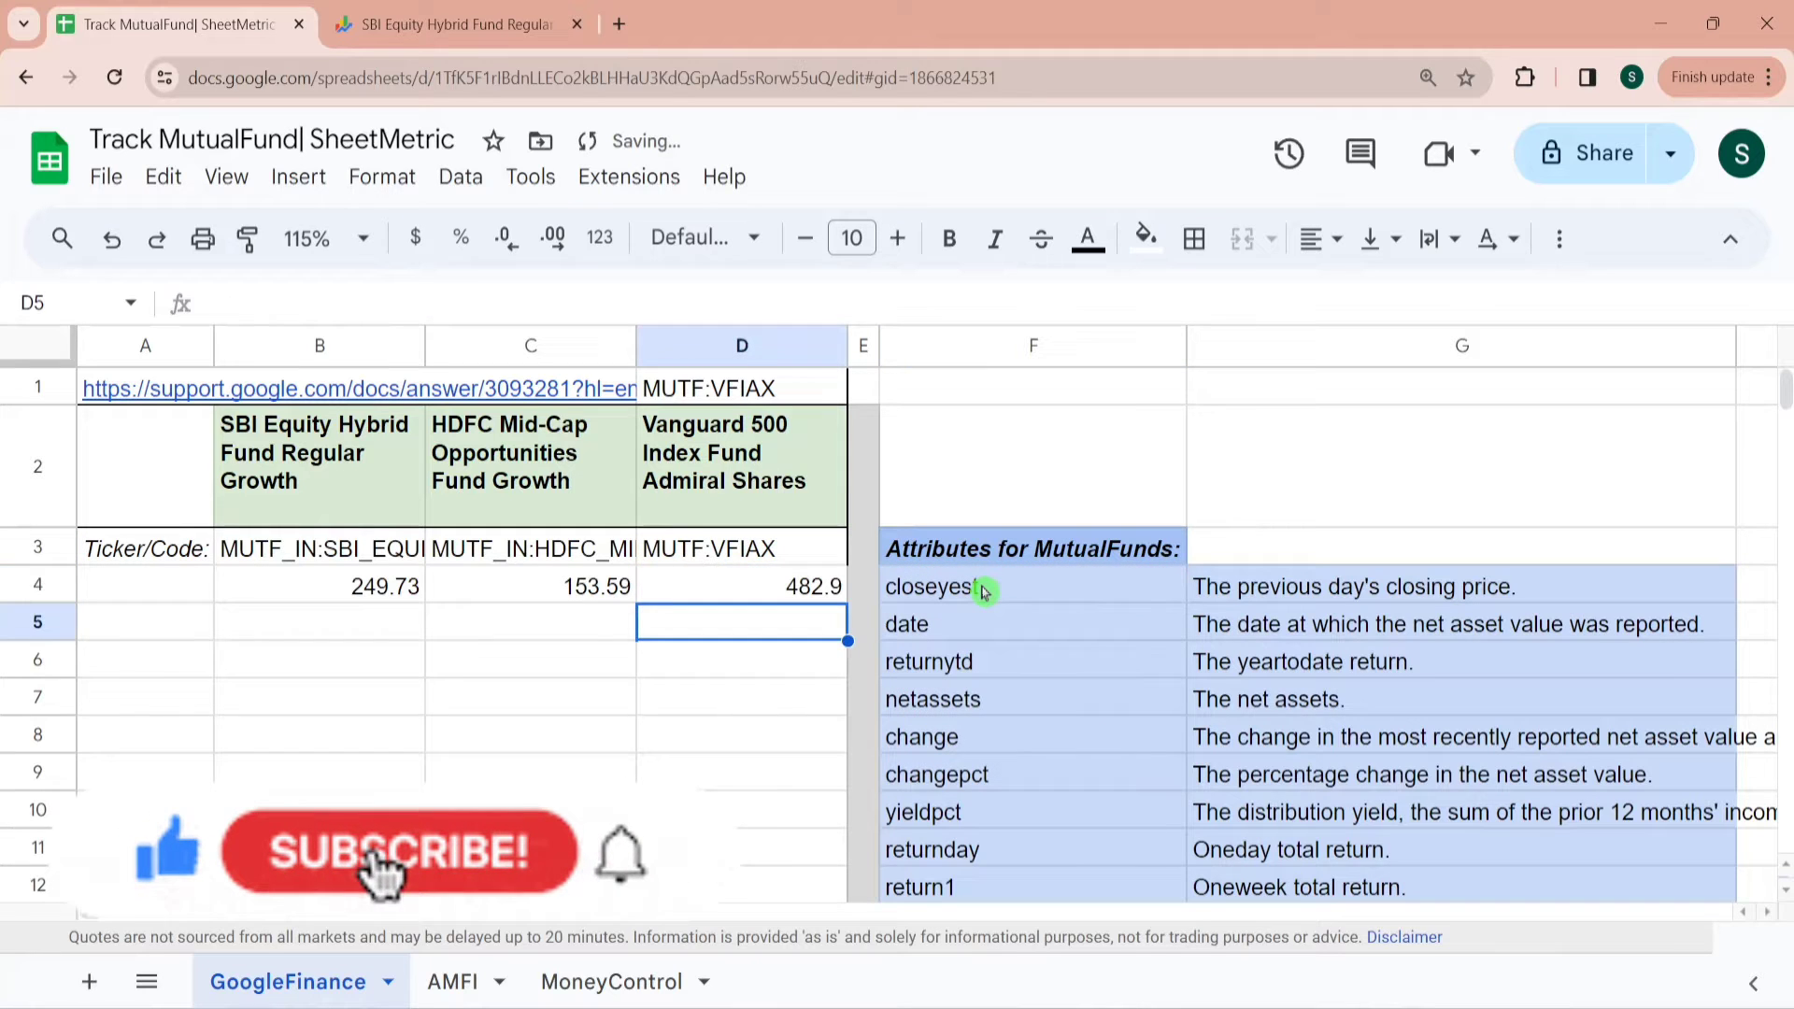
Check the closing prices across row 4 for all three funds
key("Up")
key("Left")
key("Left")
key("shift+Right")
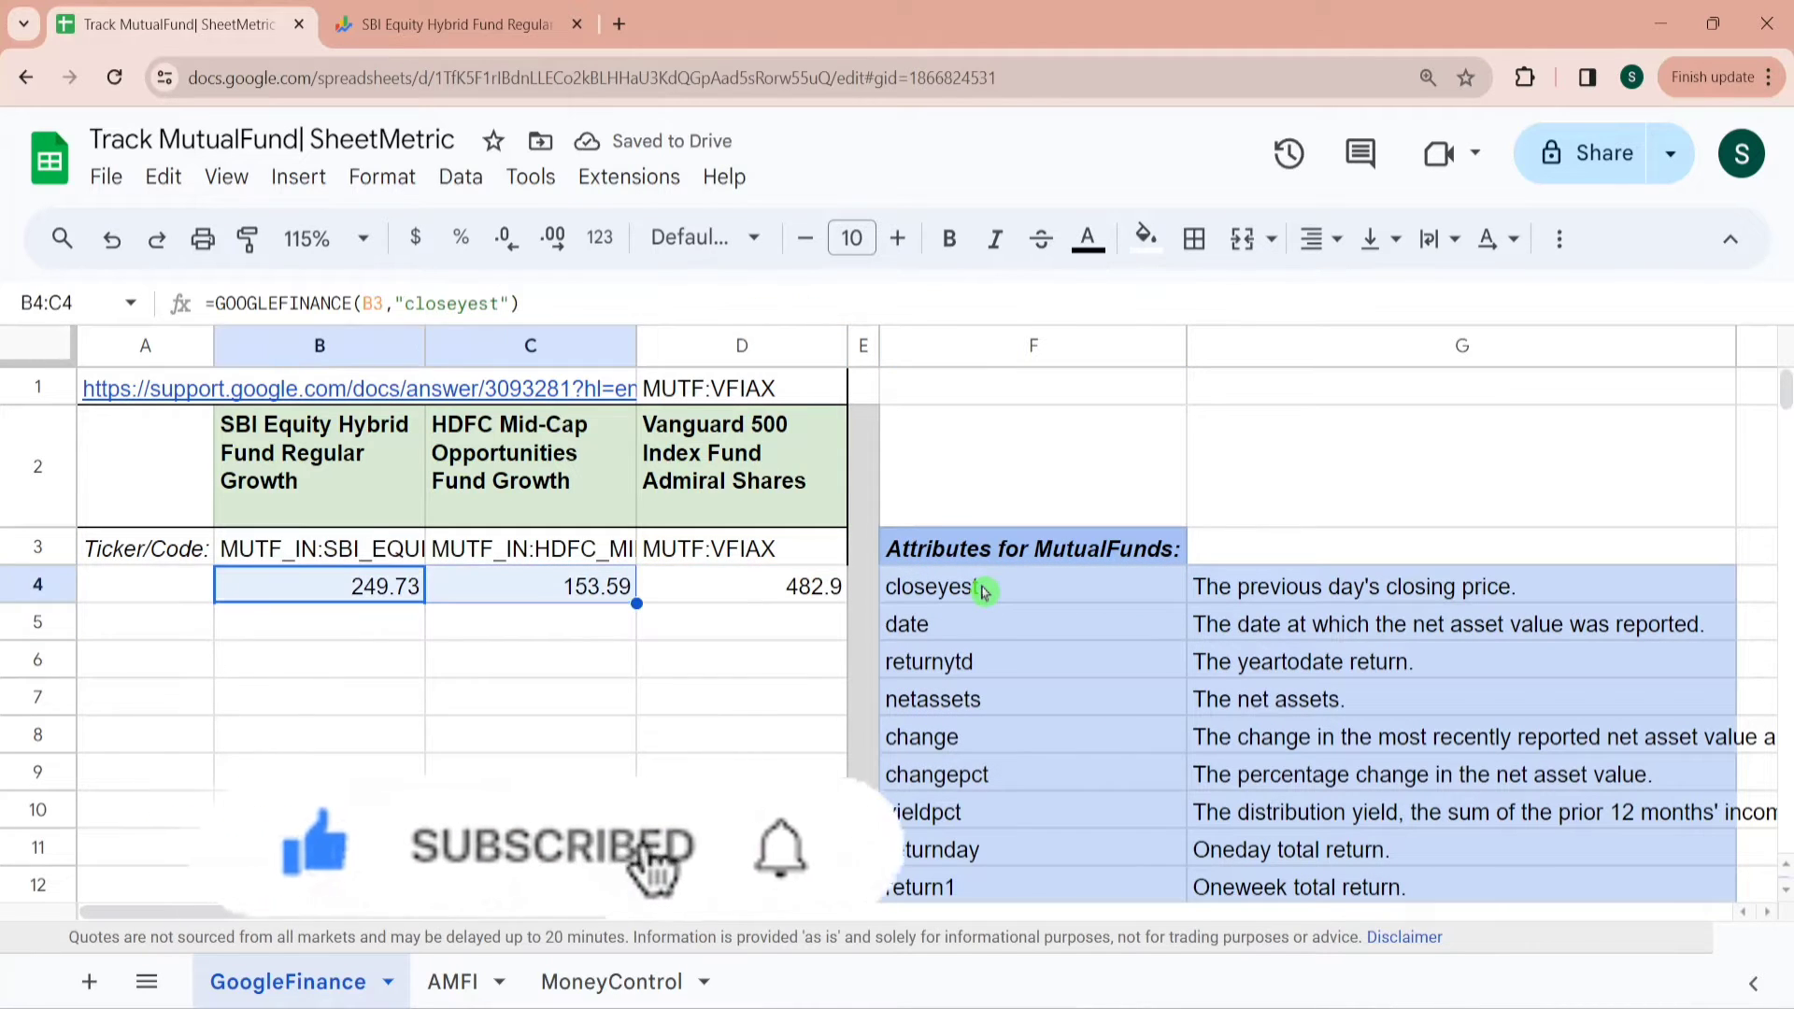
key("Left")
key("Right")
key("Right")
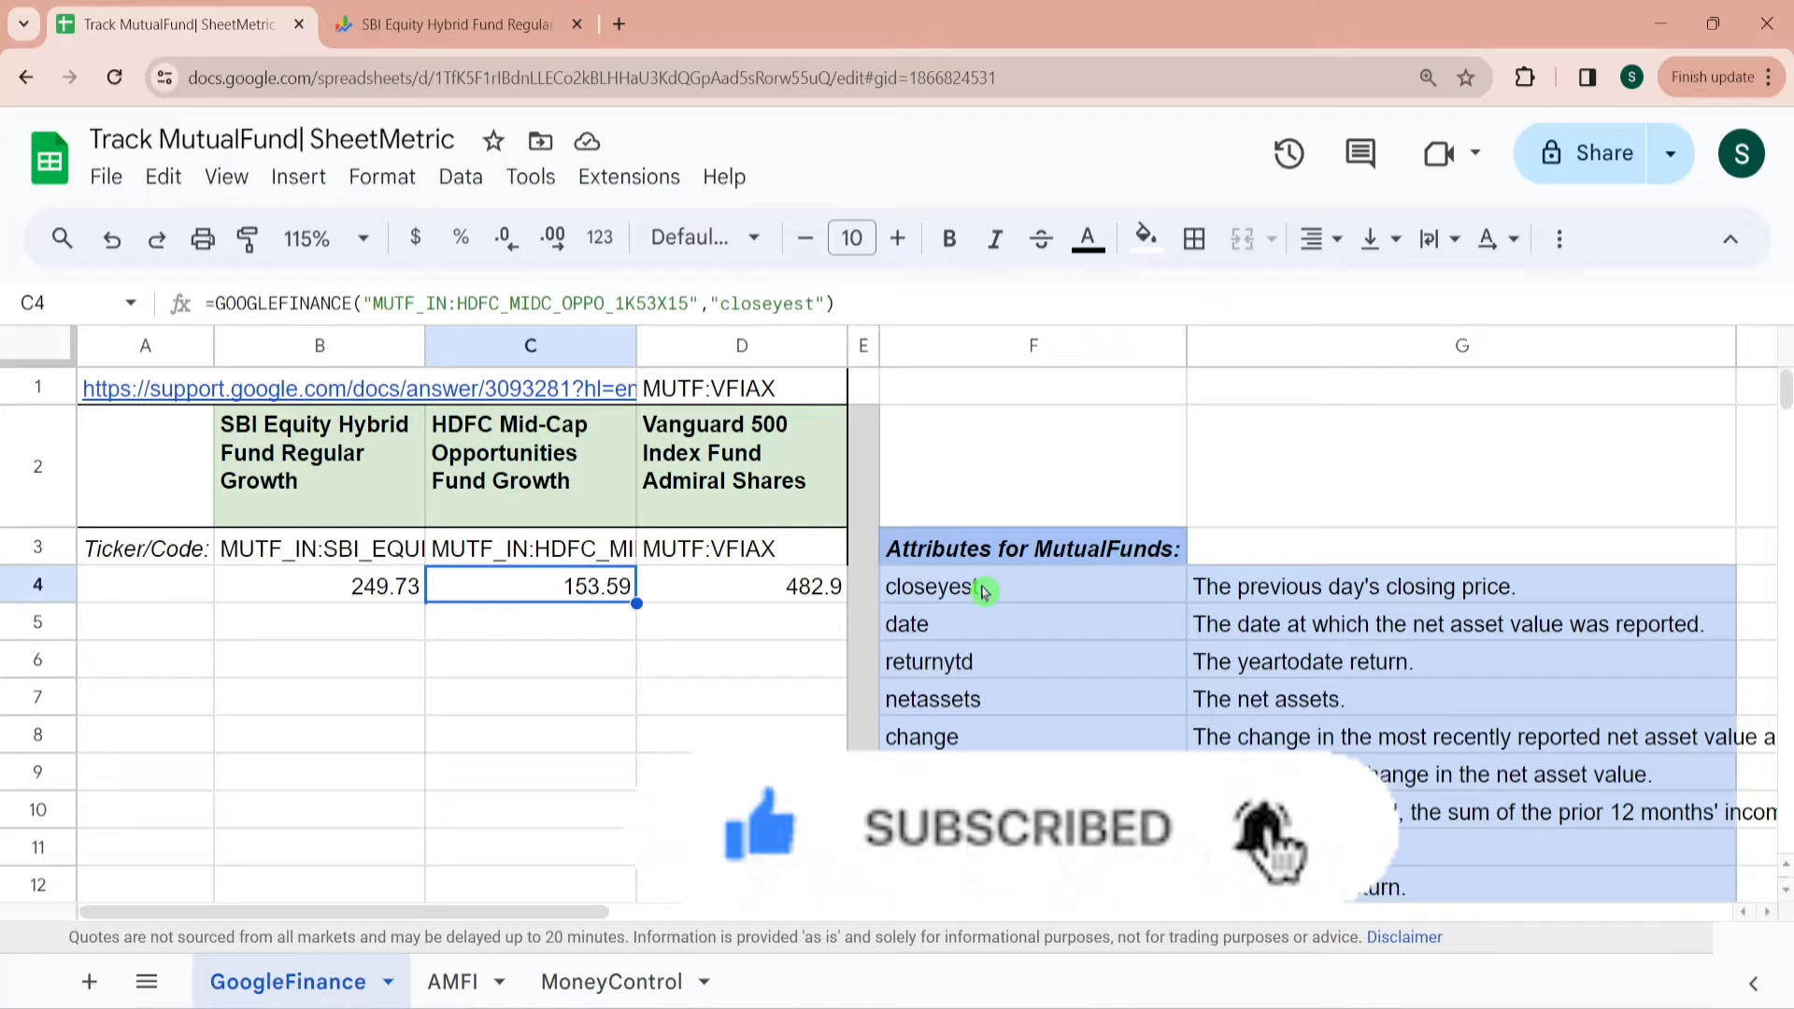
key("Left")
key("Left")
key("Down")
key("Right")
key("Right")
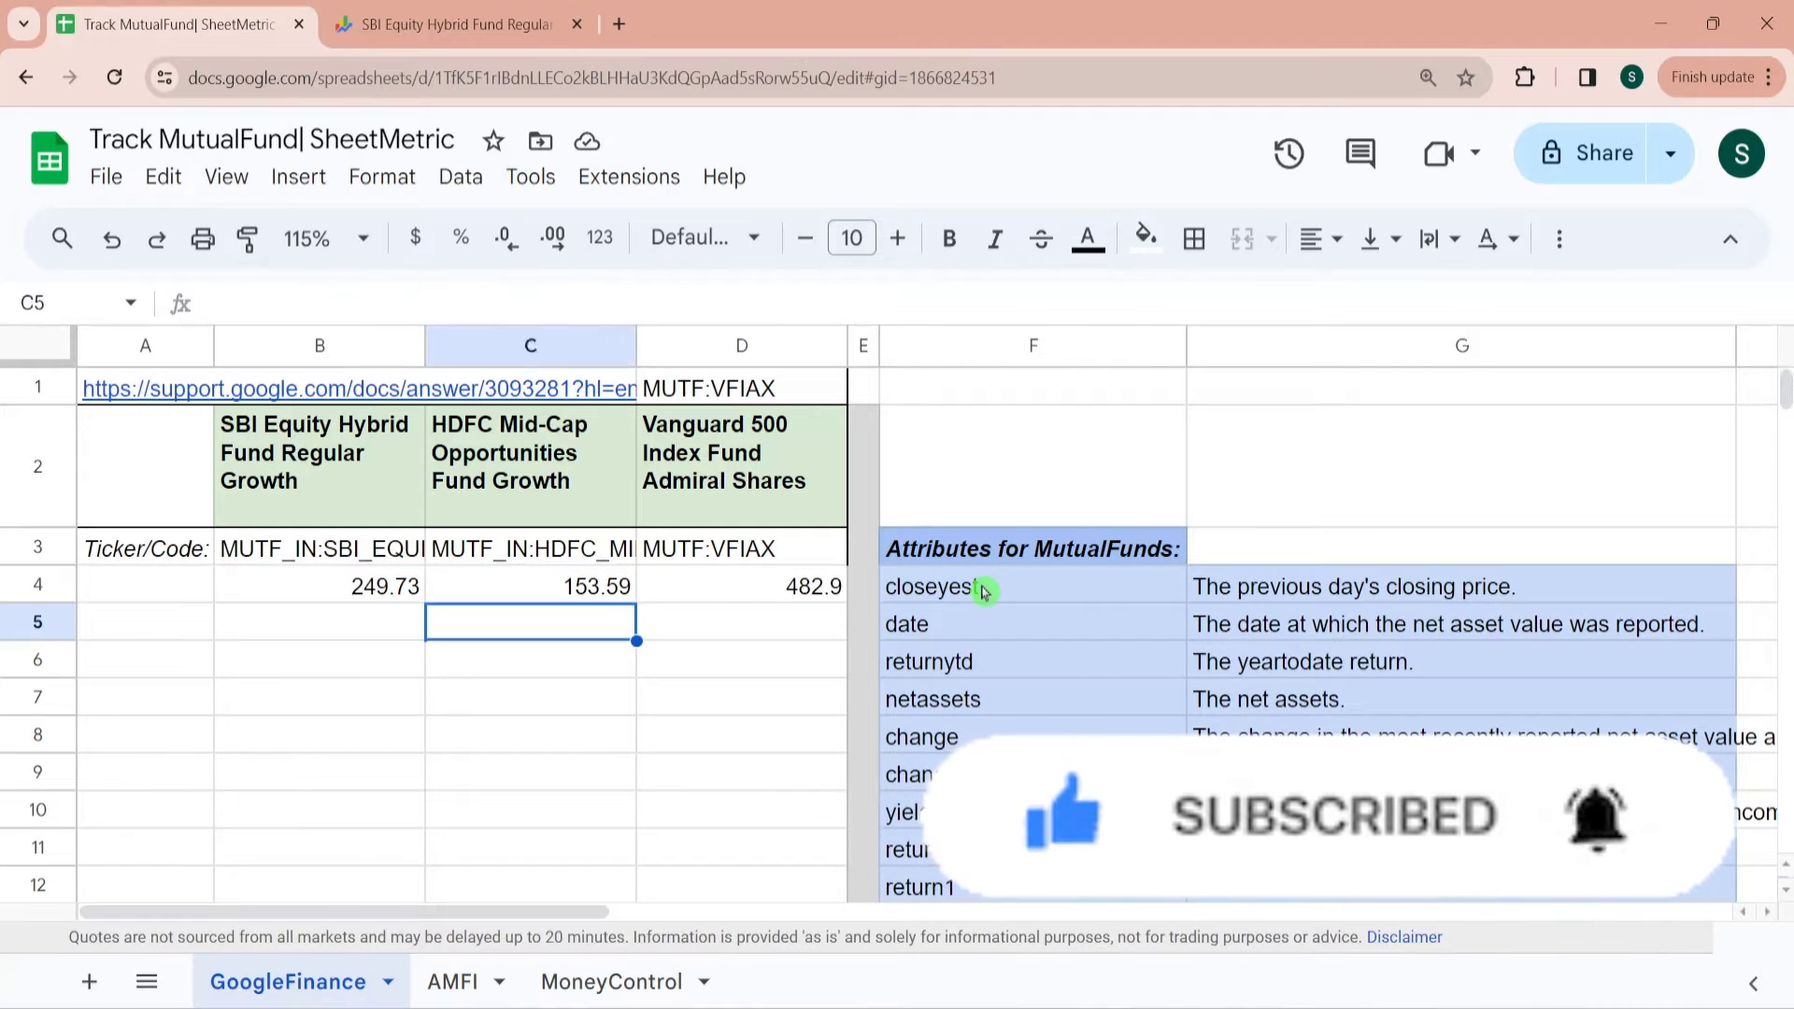
key("Right")
key("Right")
key("Right")
key("Left")
key("Left")
key("Left")
key("Left")
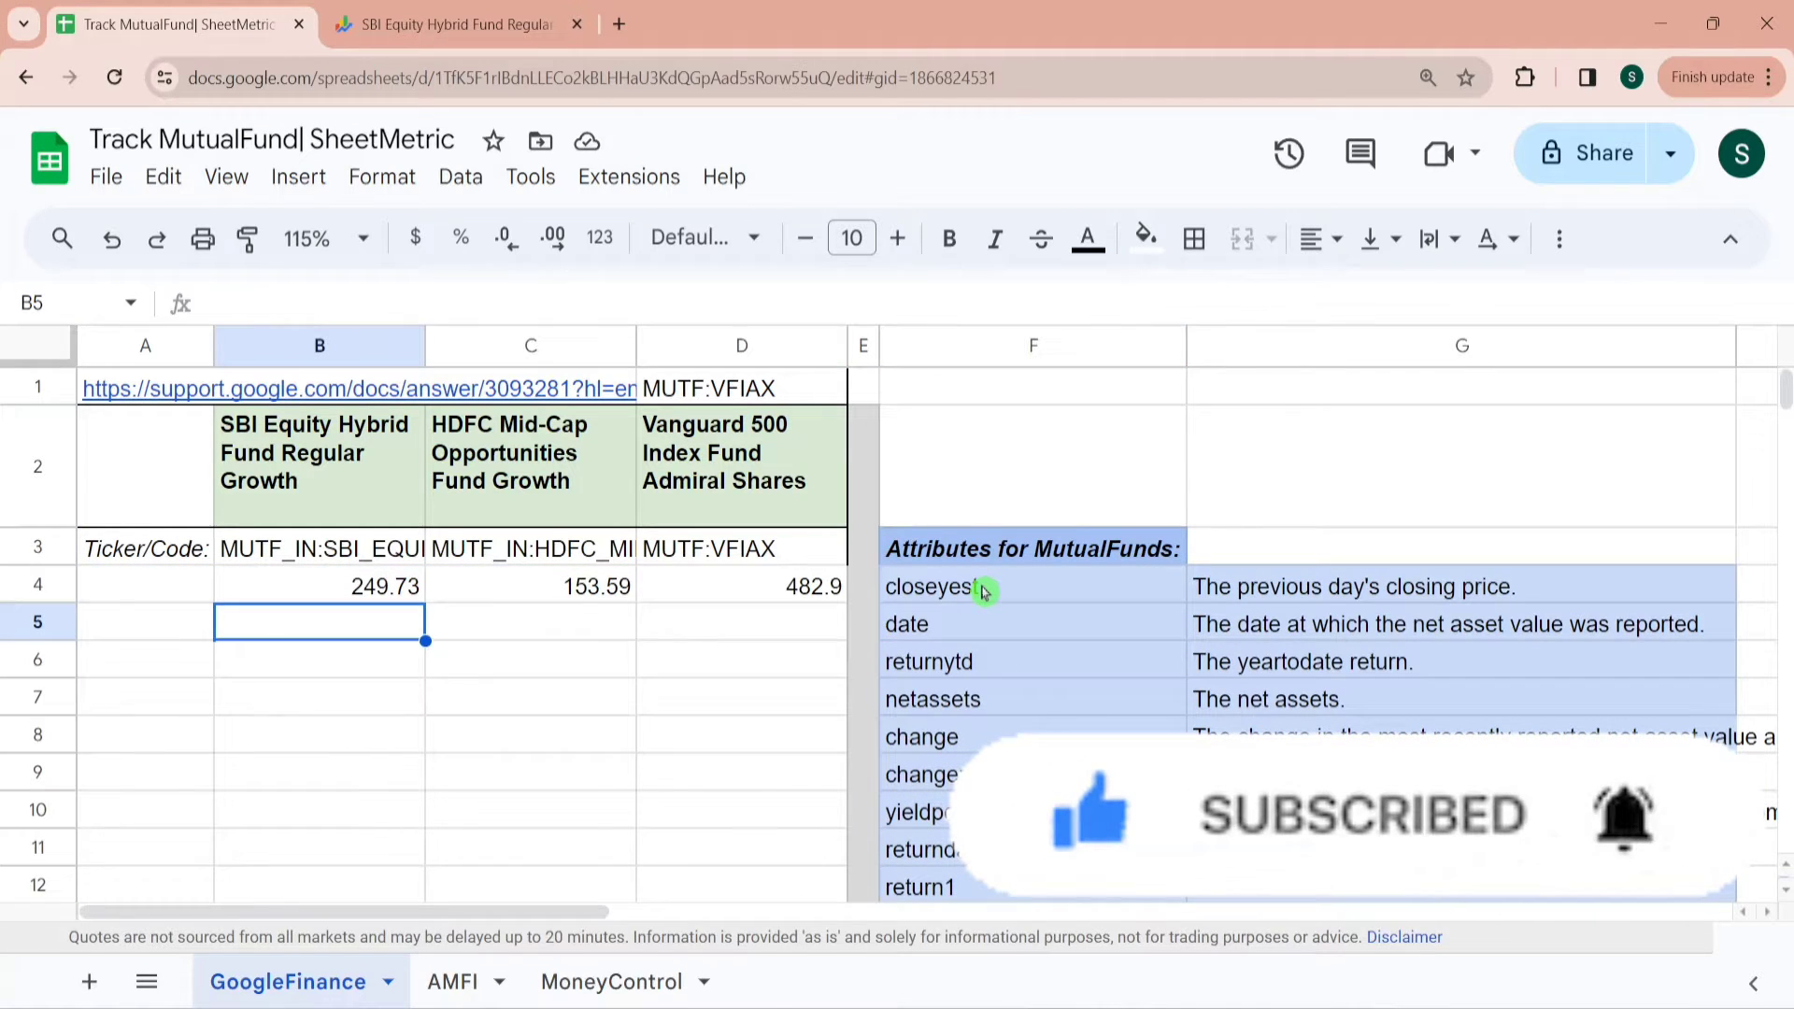
Enter =GOOGLEFINANCE(B$3,$F5) in B5 with the ticker row and attribute column locked
type("=Goo")
key("Tab")
key("Up")
key("Up")
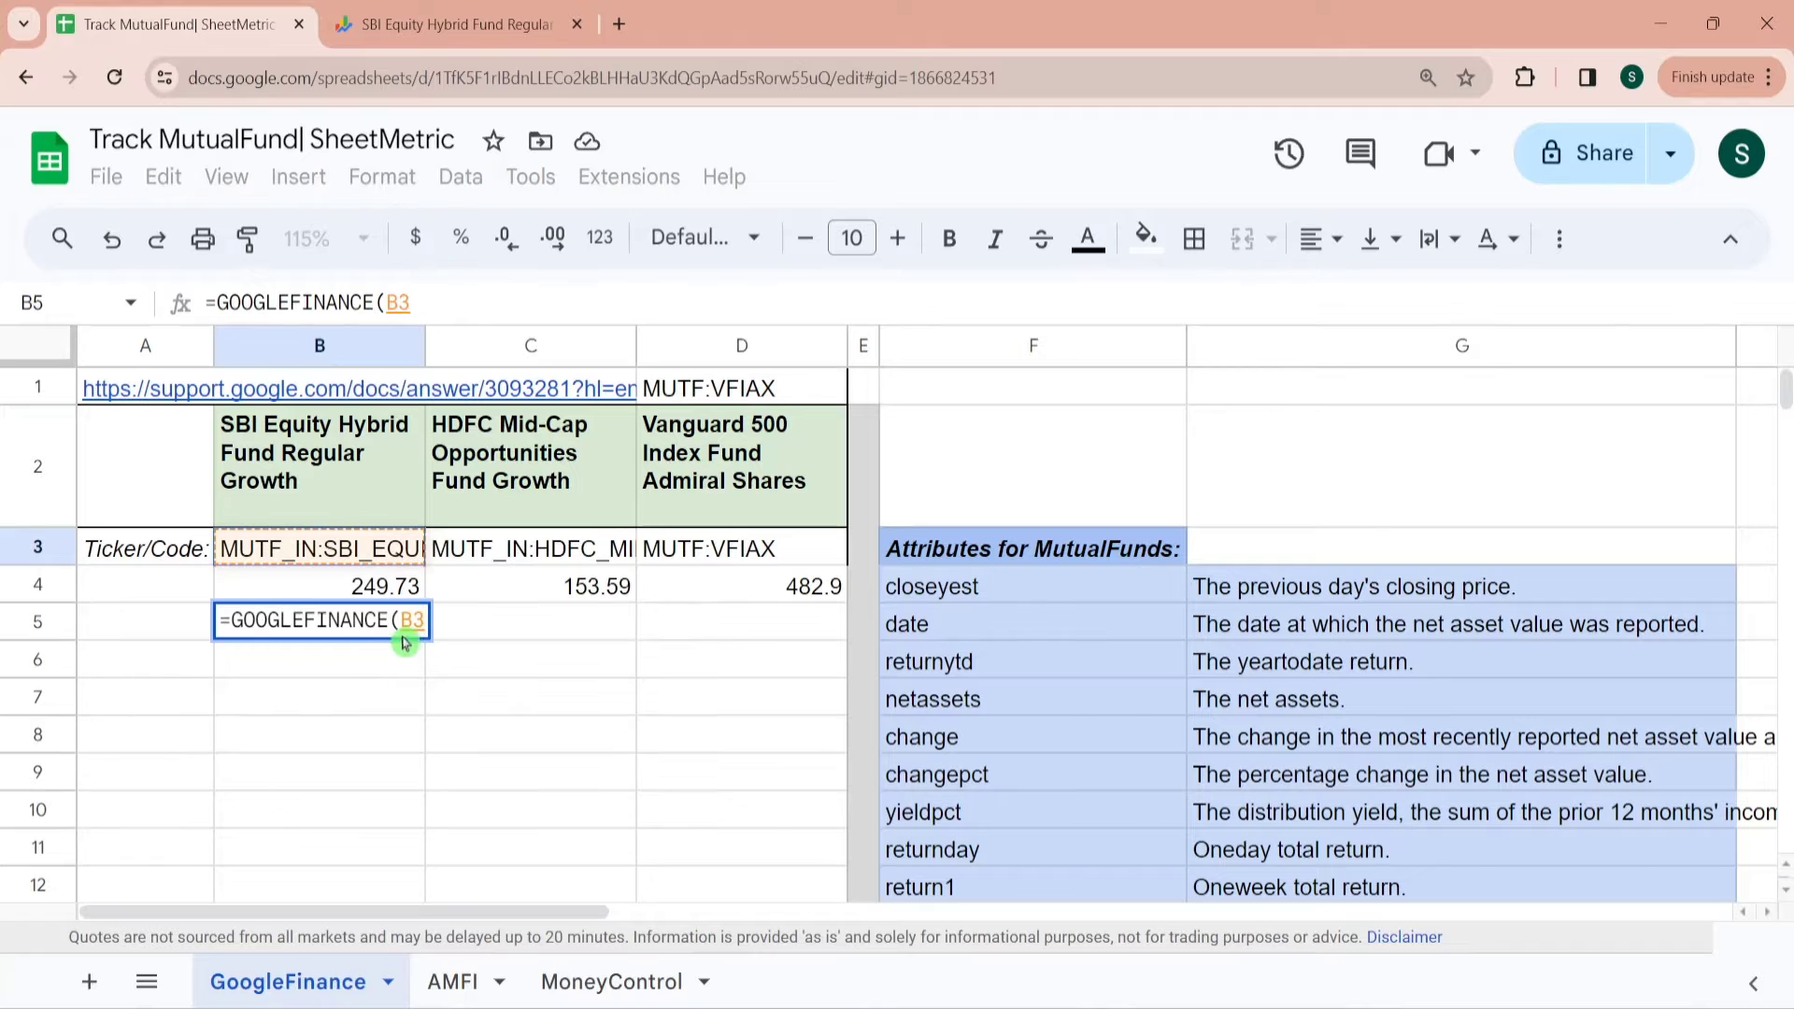
type(",")
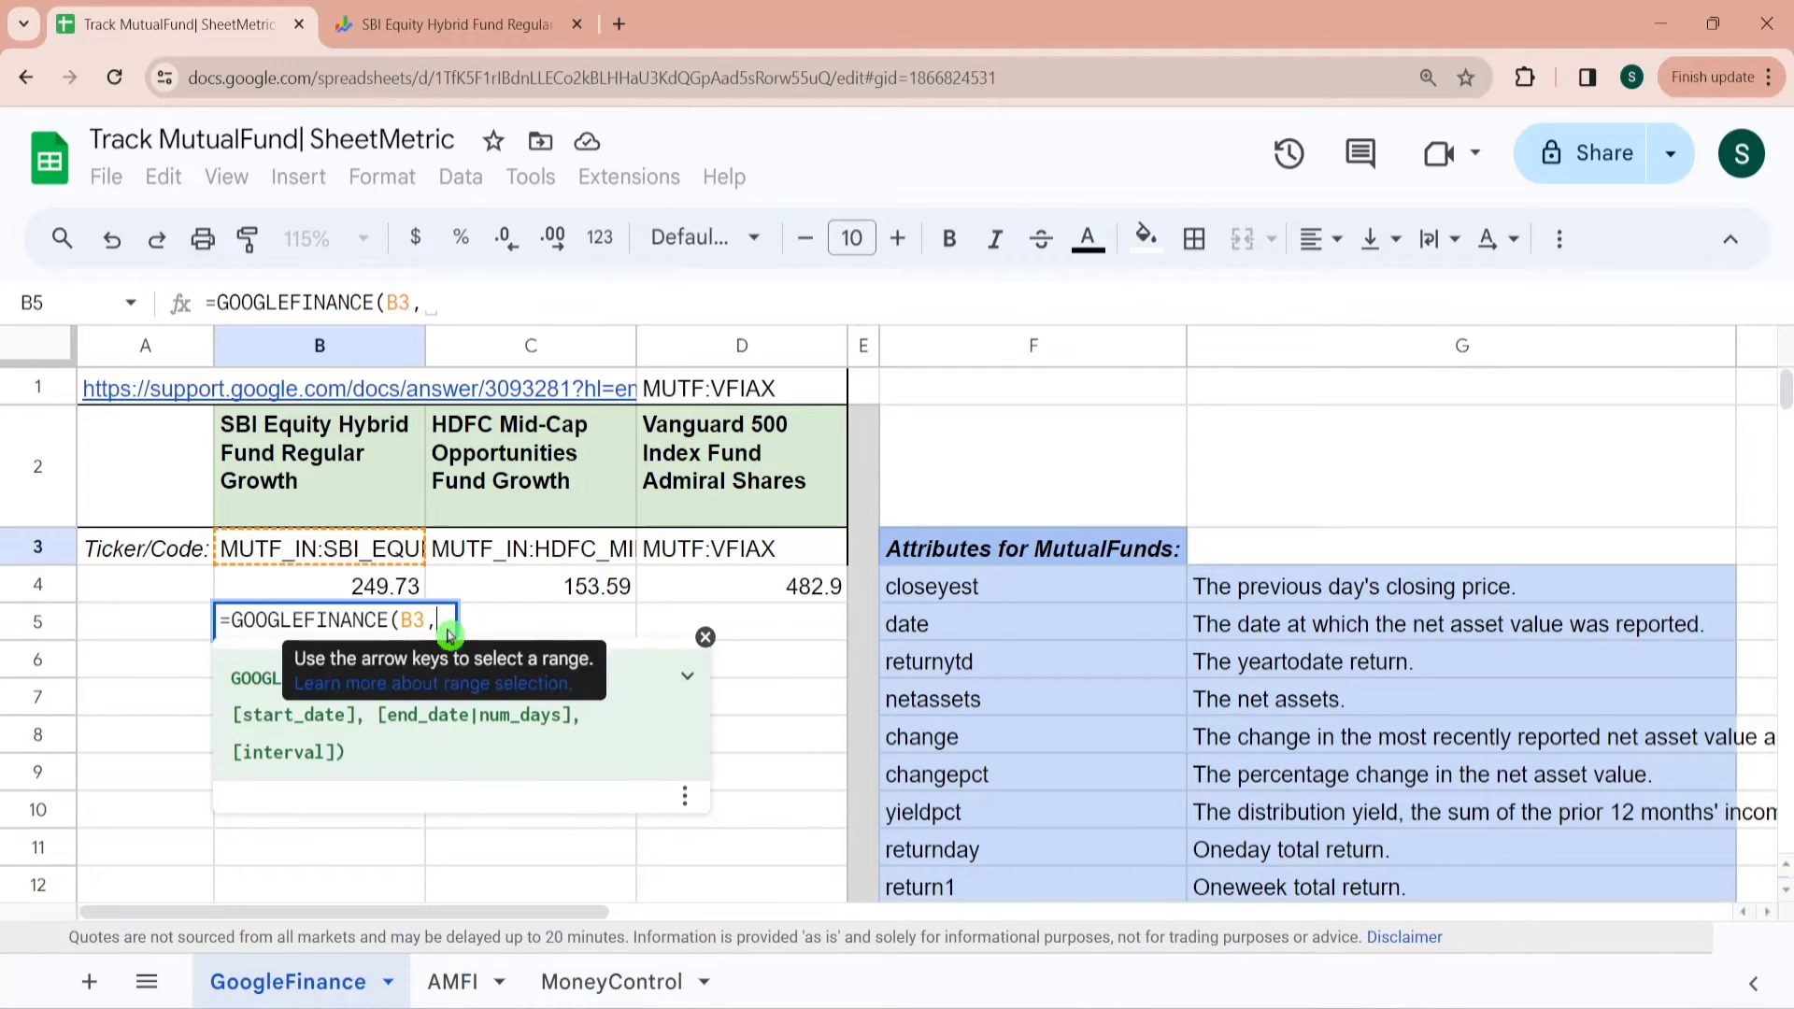
left_click(947, 629)
type(")")
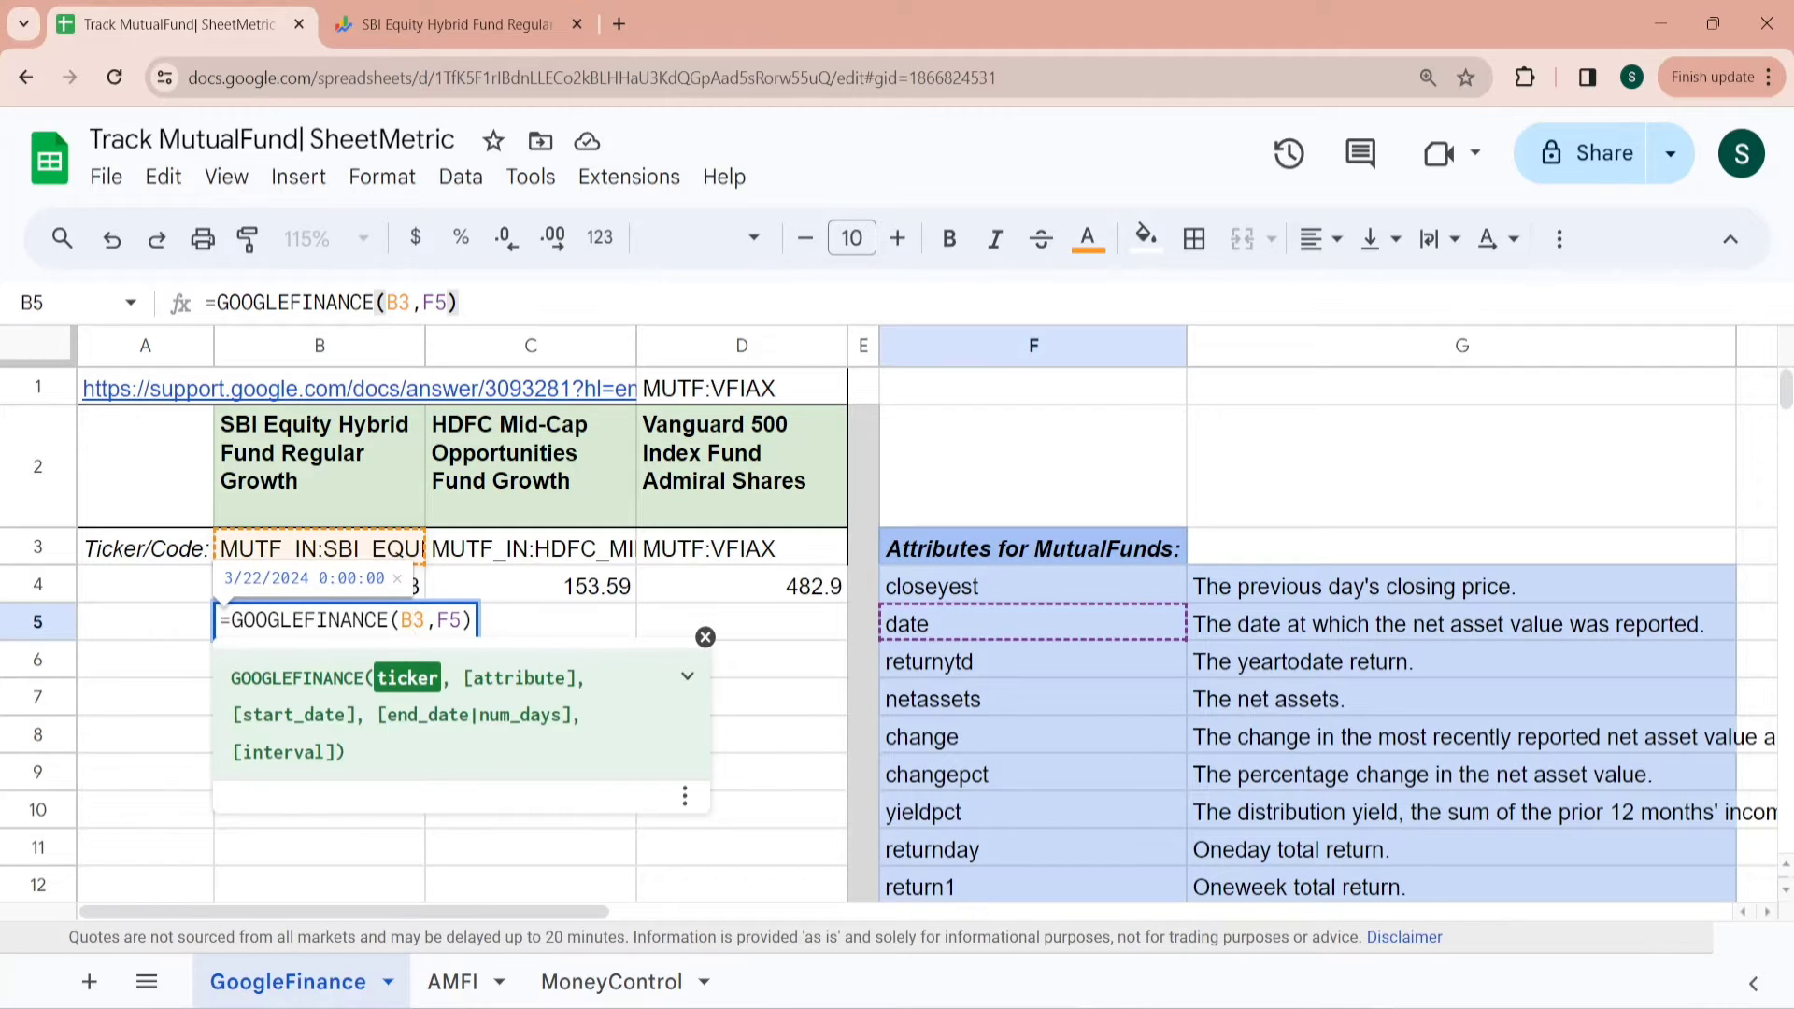
type("$")
key("Right")
key("Right")
type("$")
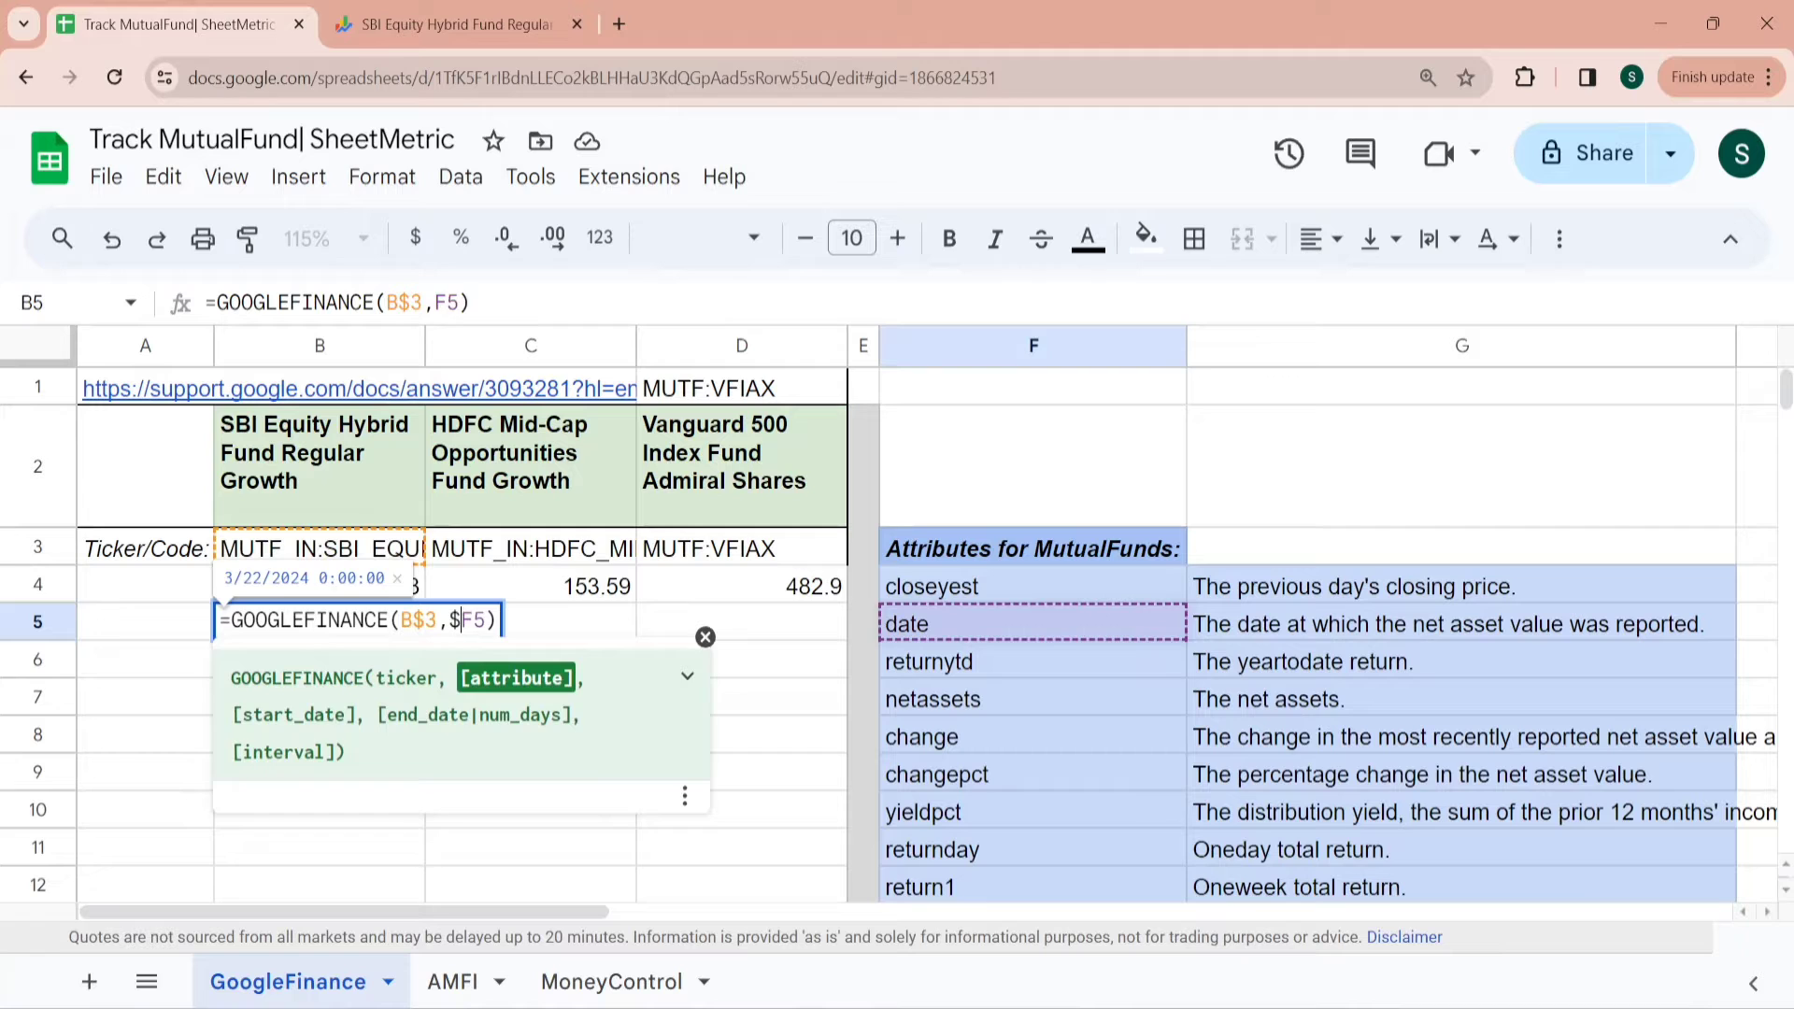
key("Return")
Fill the B5 formula right to D5 and down through row 22
left_click(412, 623)
key("shift+Right")
key("shift+Right")
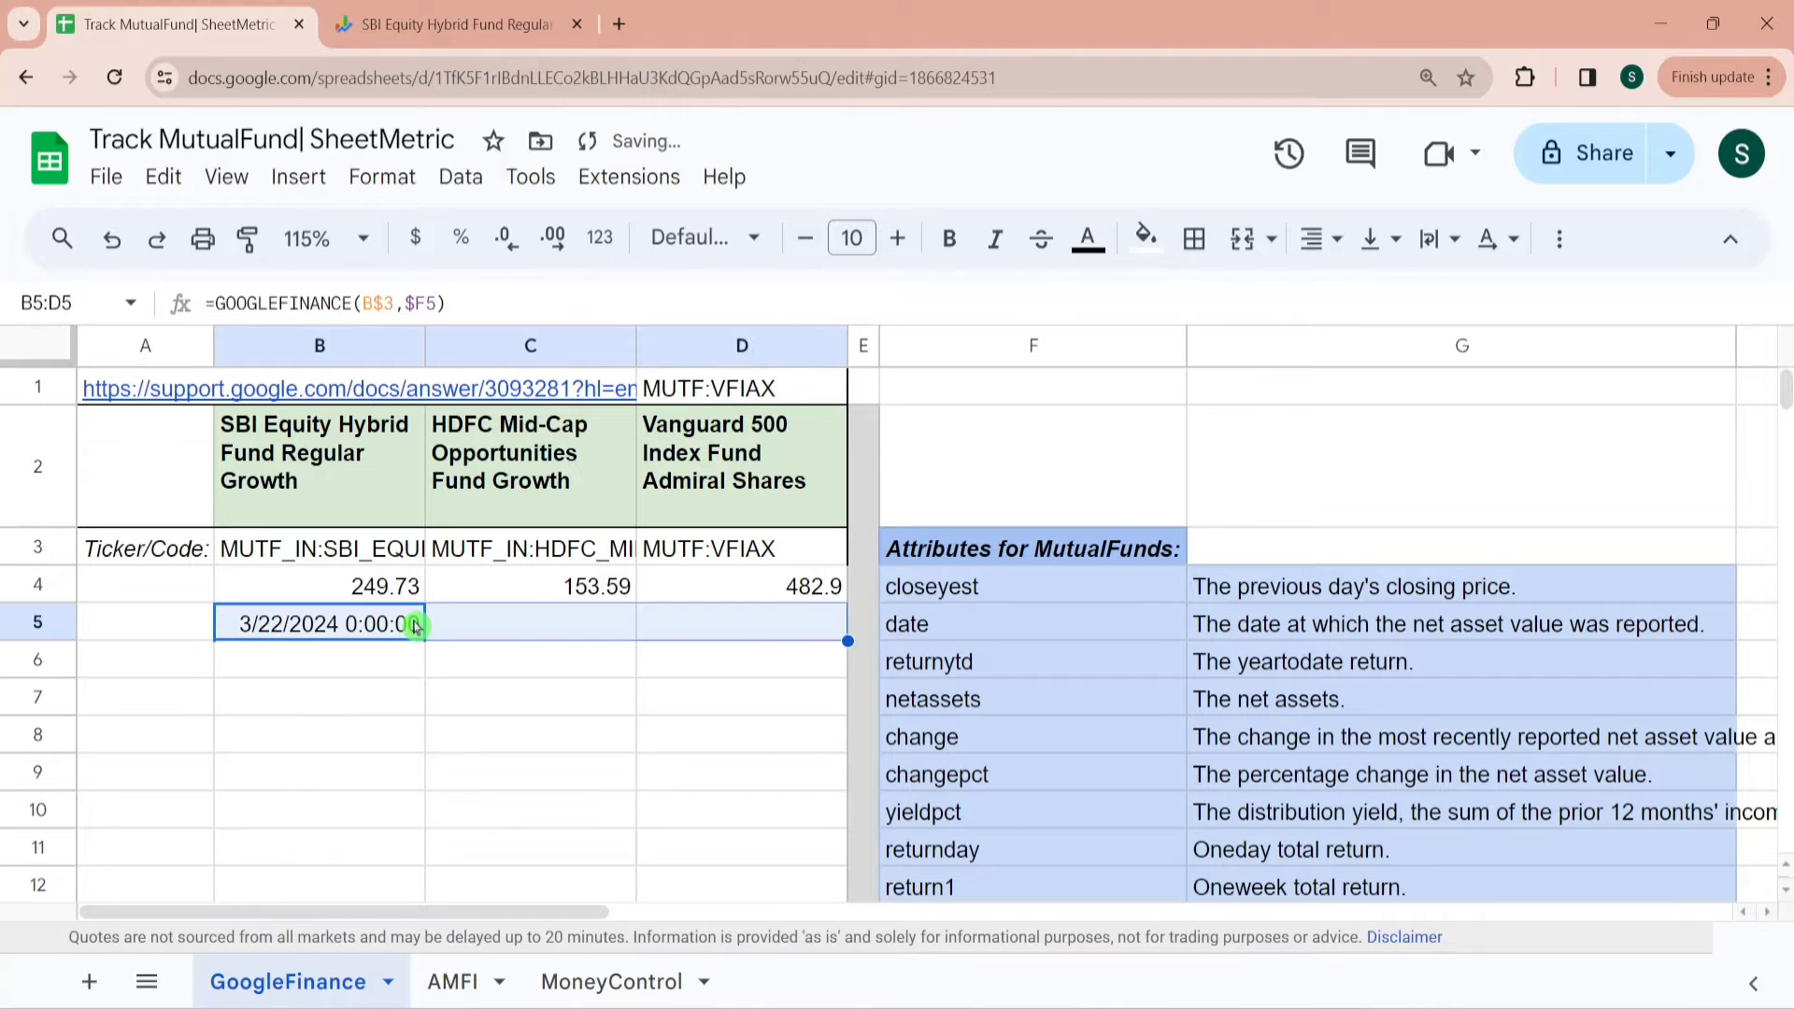
key("ctrl+r")
key("shift+Down")
key("shift+Down")
key("shift+Down")
key("shift+Down")
key("shift+Down")
key("shift+Down")
key("shift+Down")
key("shift+Down")
key("shift+Down")
key("shift+Down")
key("shift+Down")
key("shift+Down")
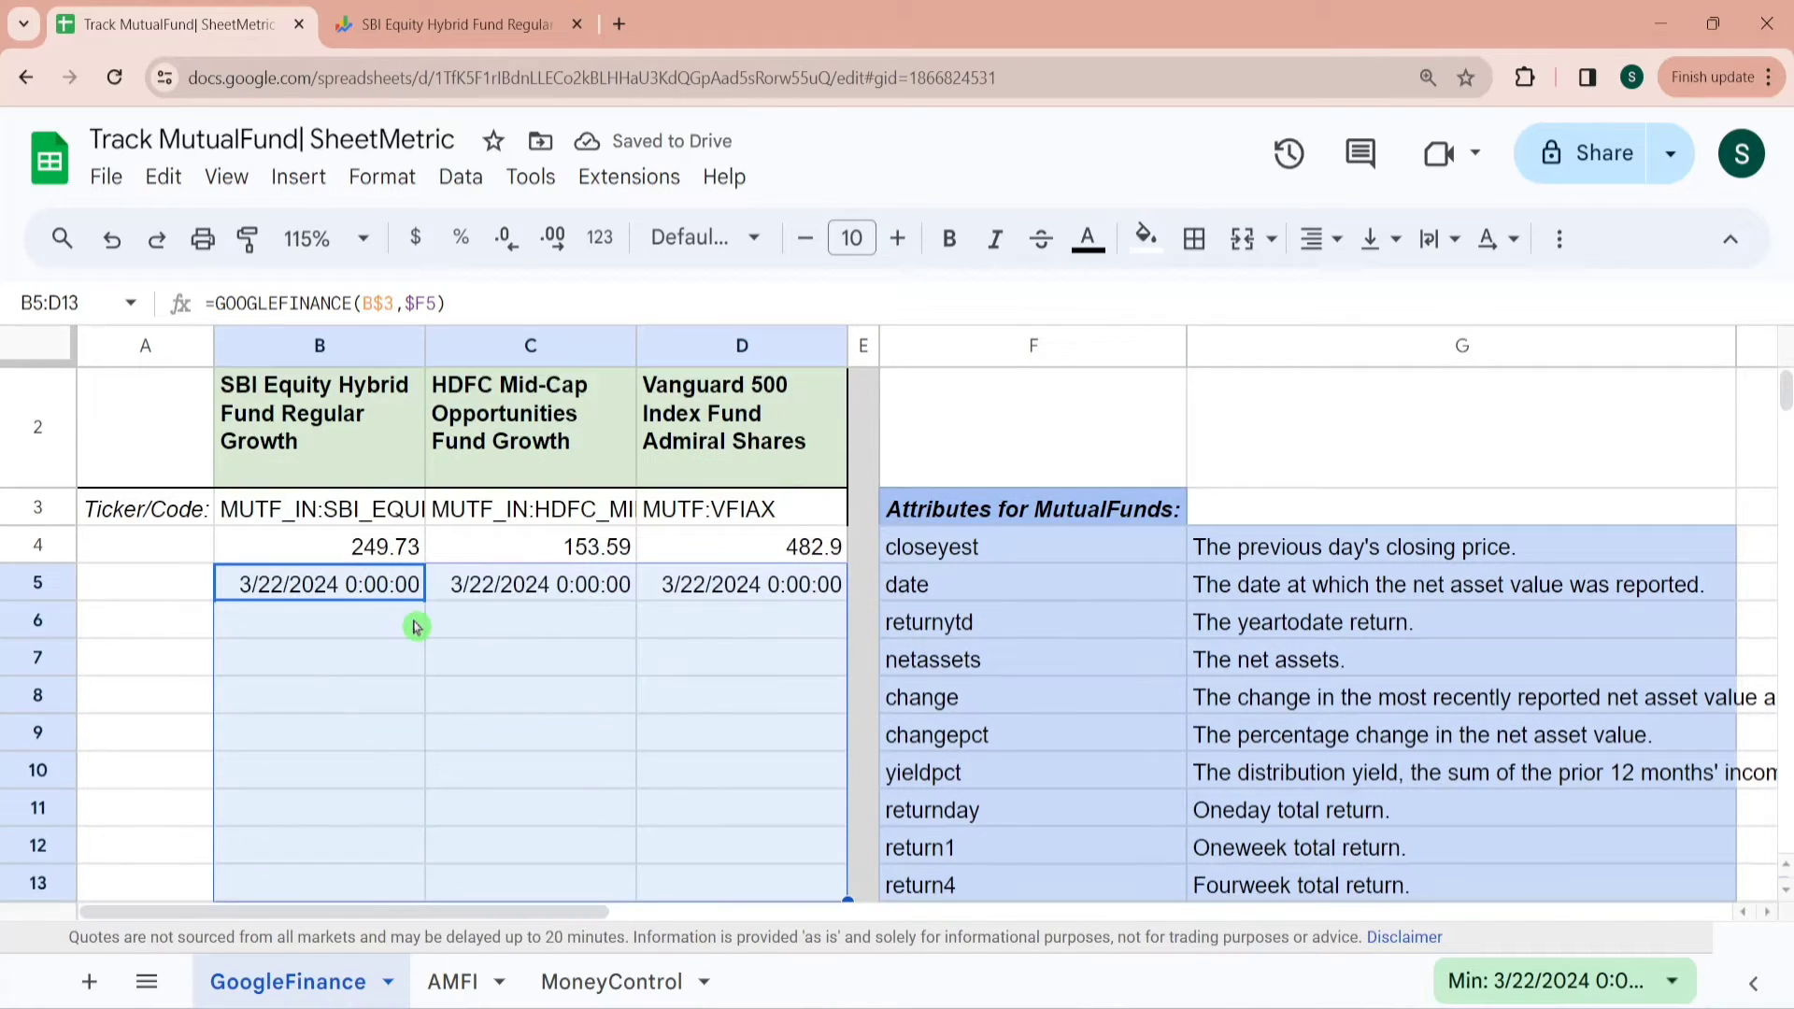
key("shift+Down")
key("shift+Down")
key("shift+Down")
key("shift+Down")
key("shift+Down")
key("ctrl+d")
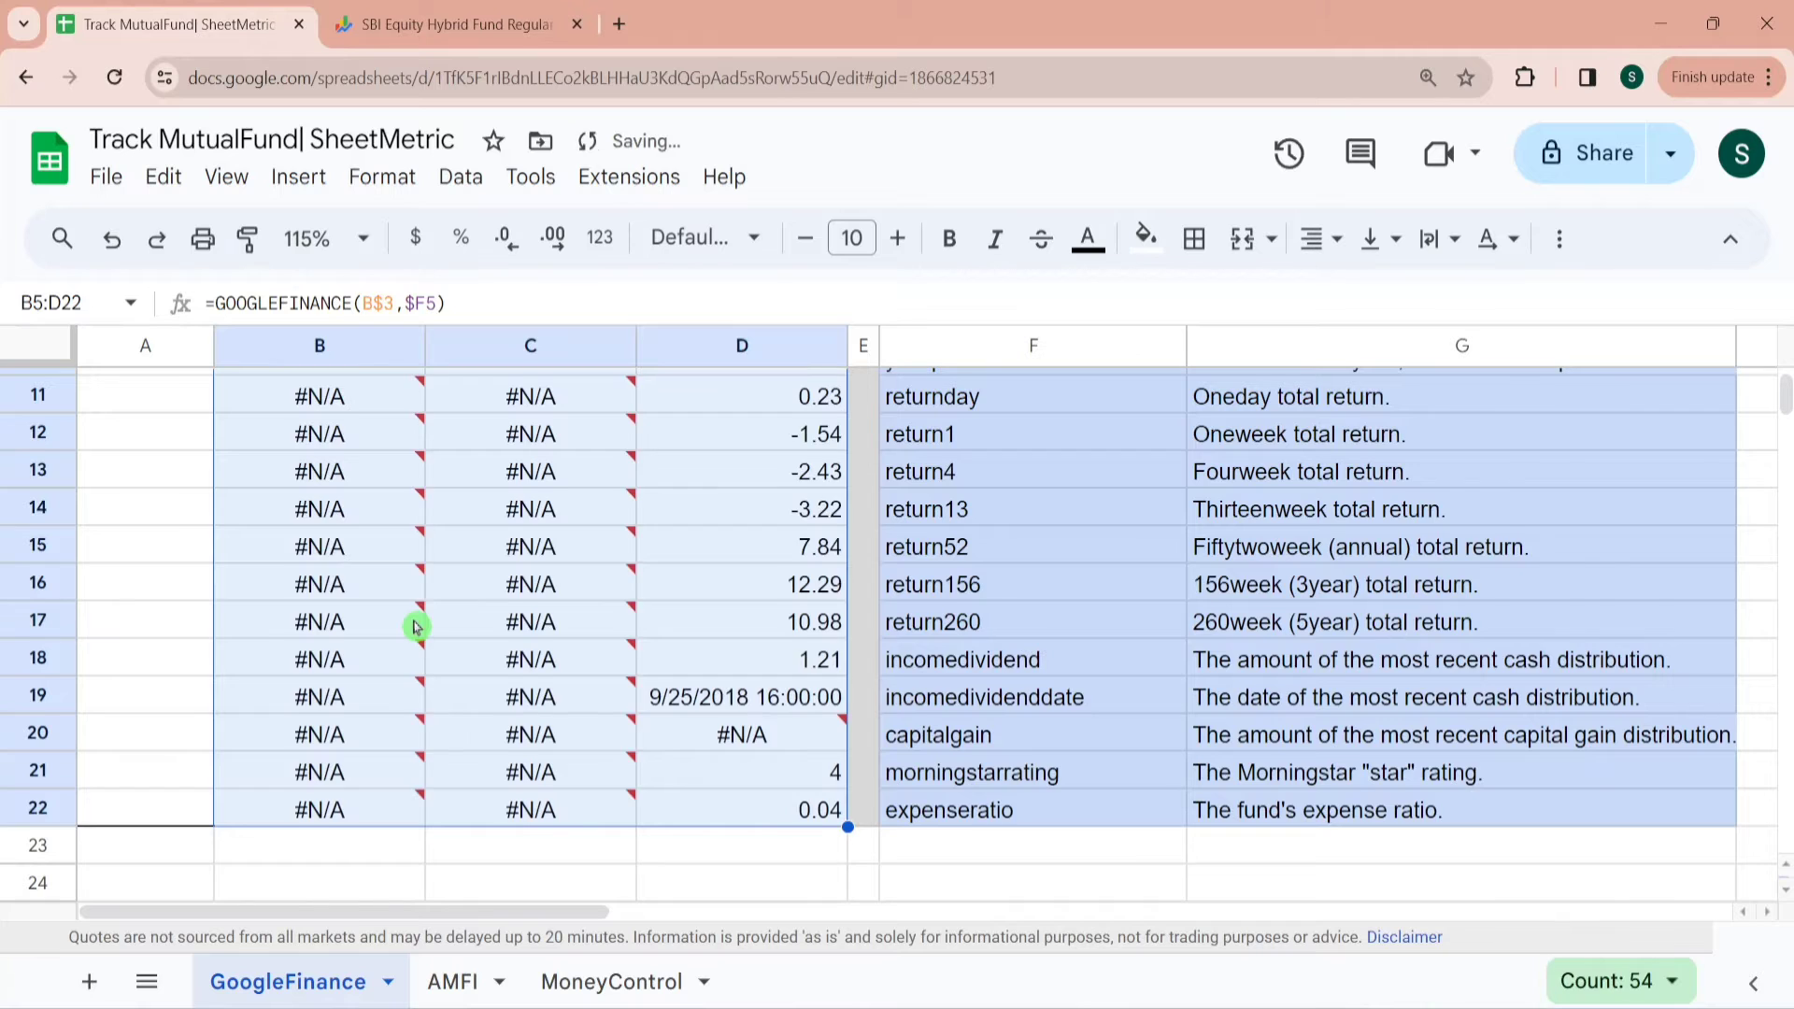
key("Up")
key("Up")
key("Down")
key("Down")
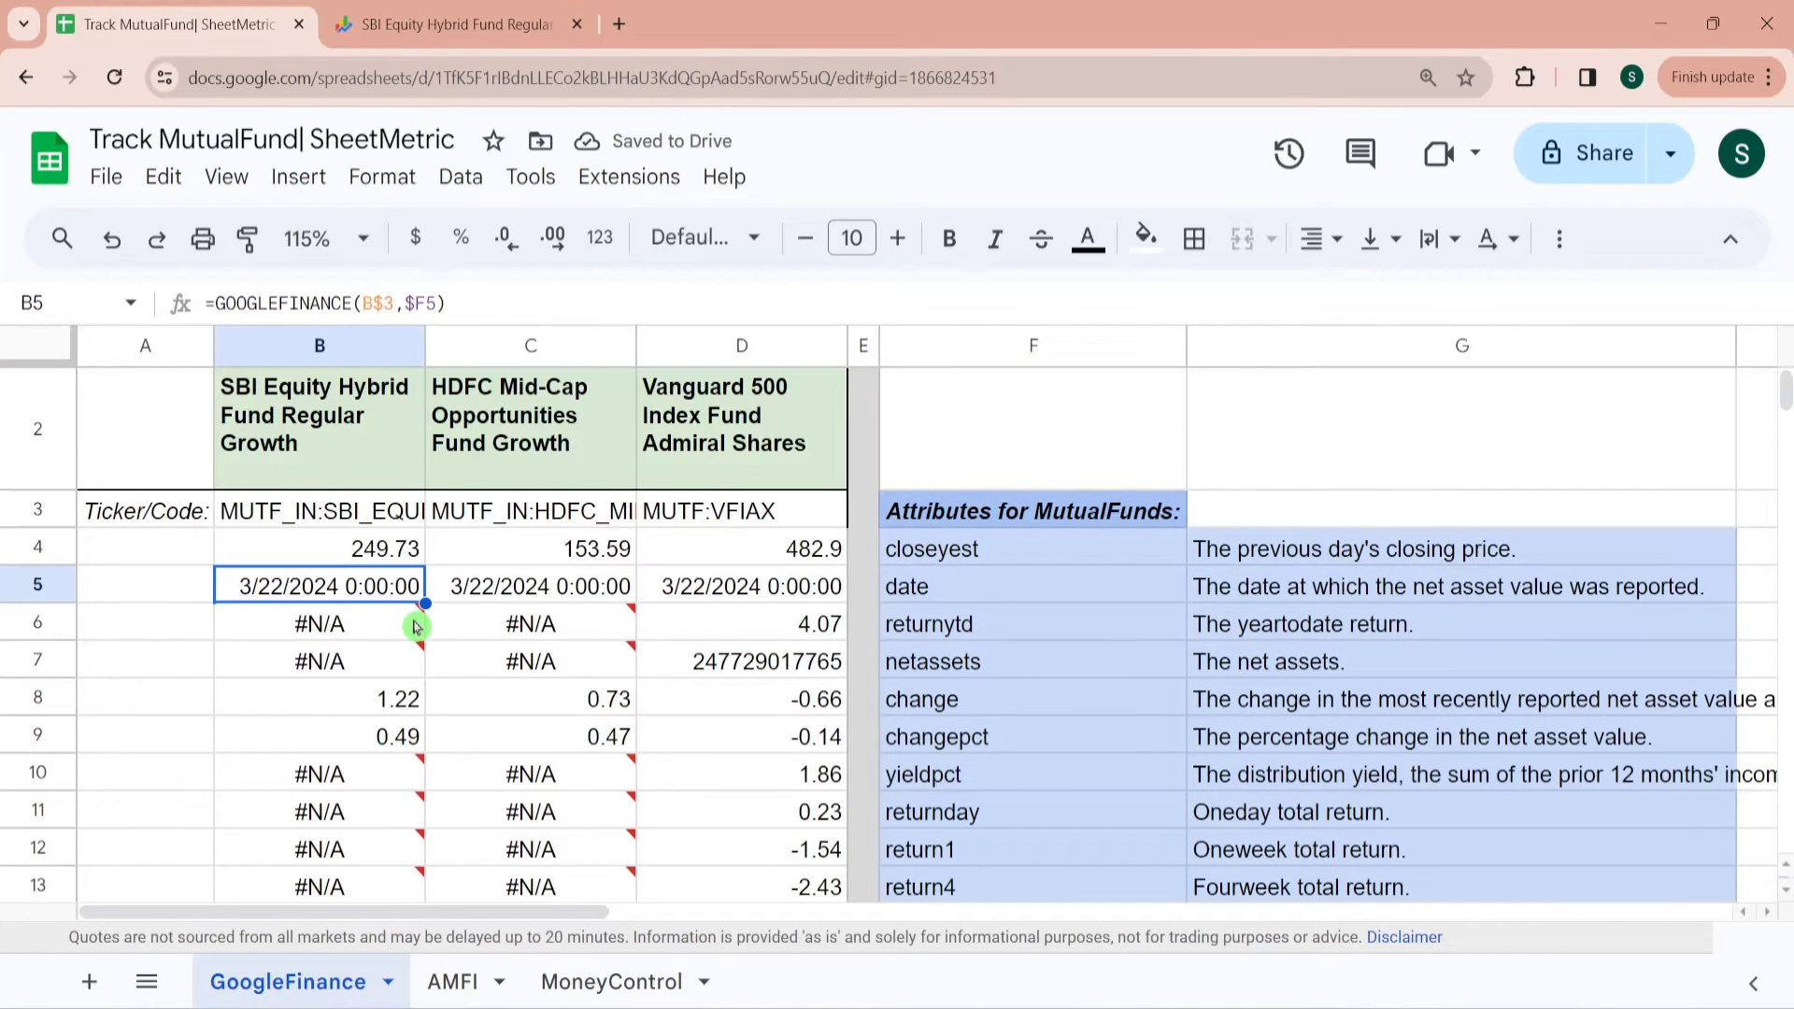
left_click(996, 555)
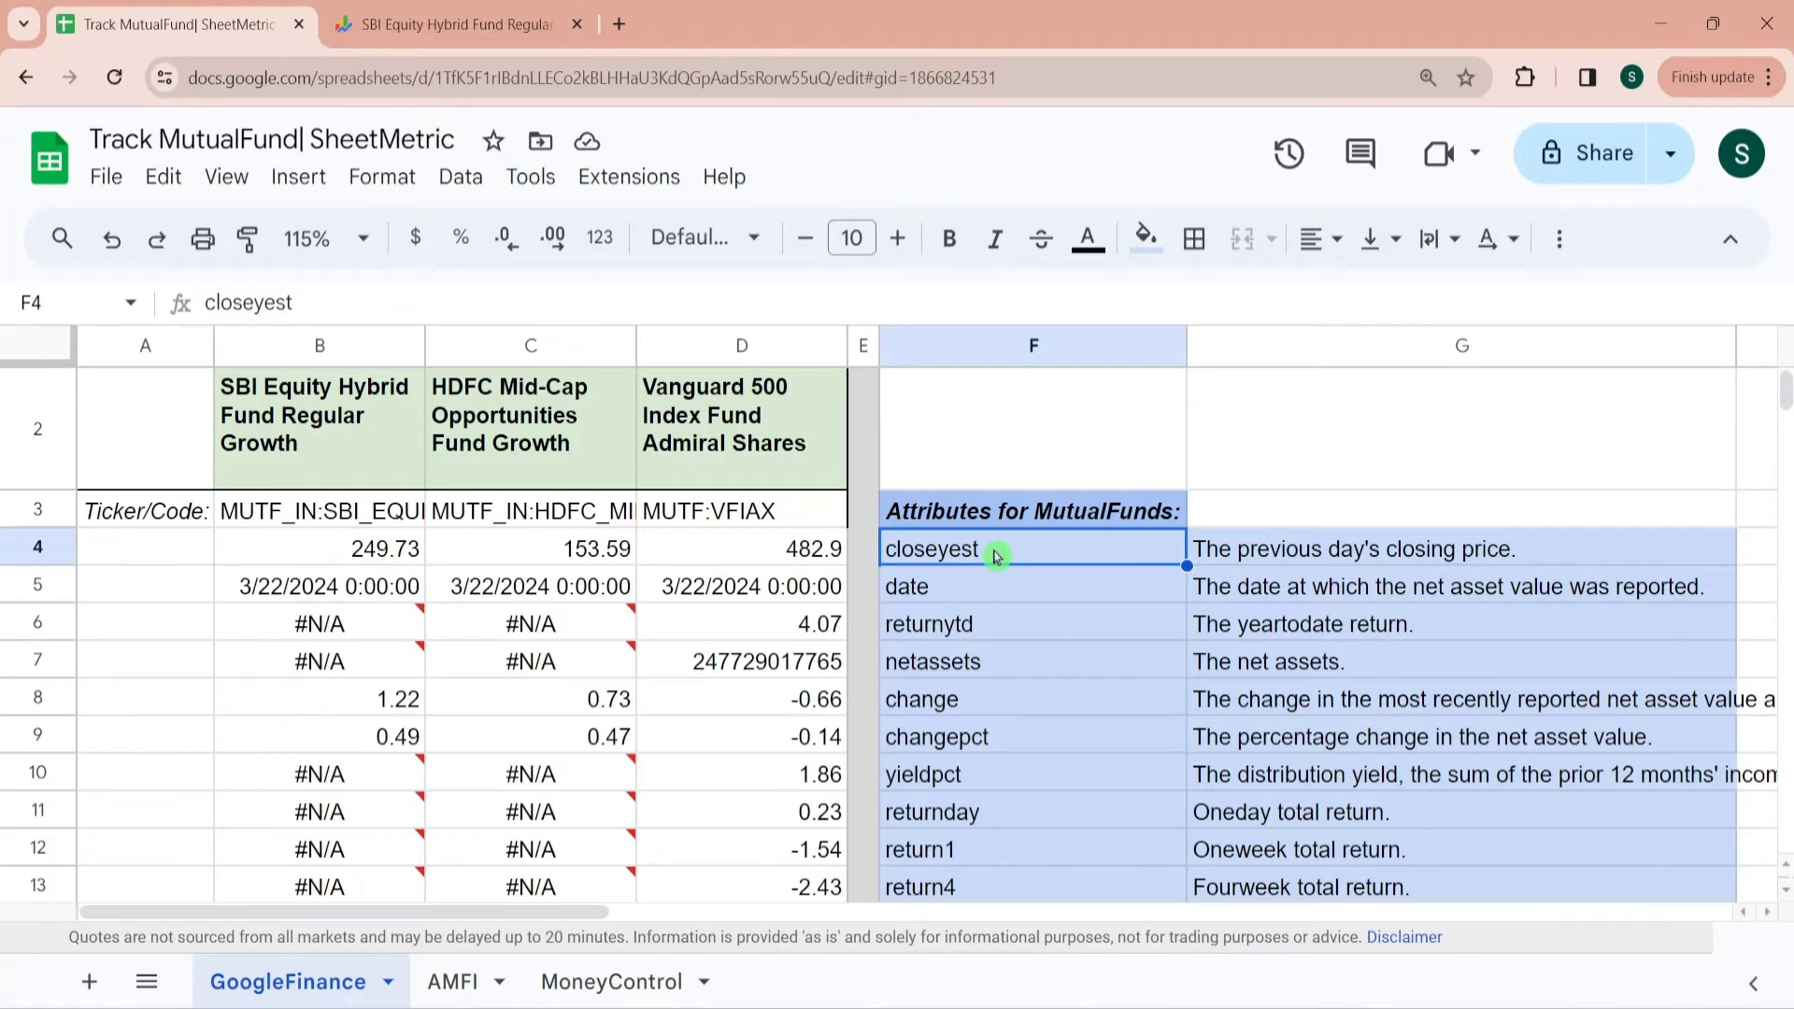
key("Down")
key("Down")
key("Down")
key("Down")
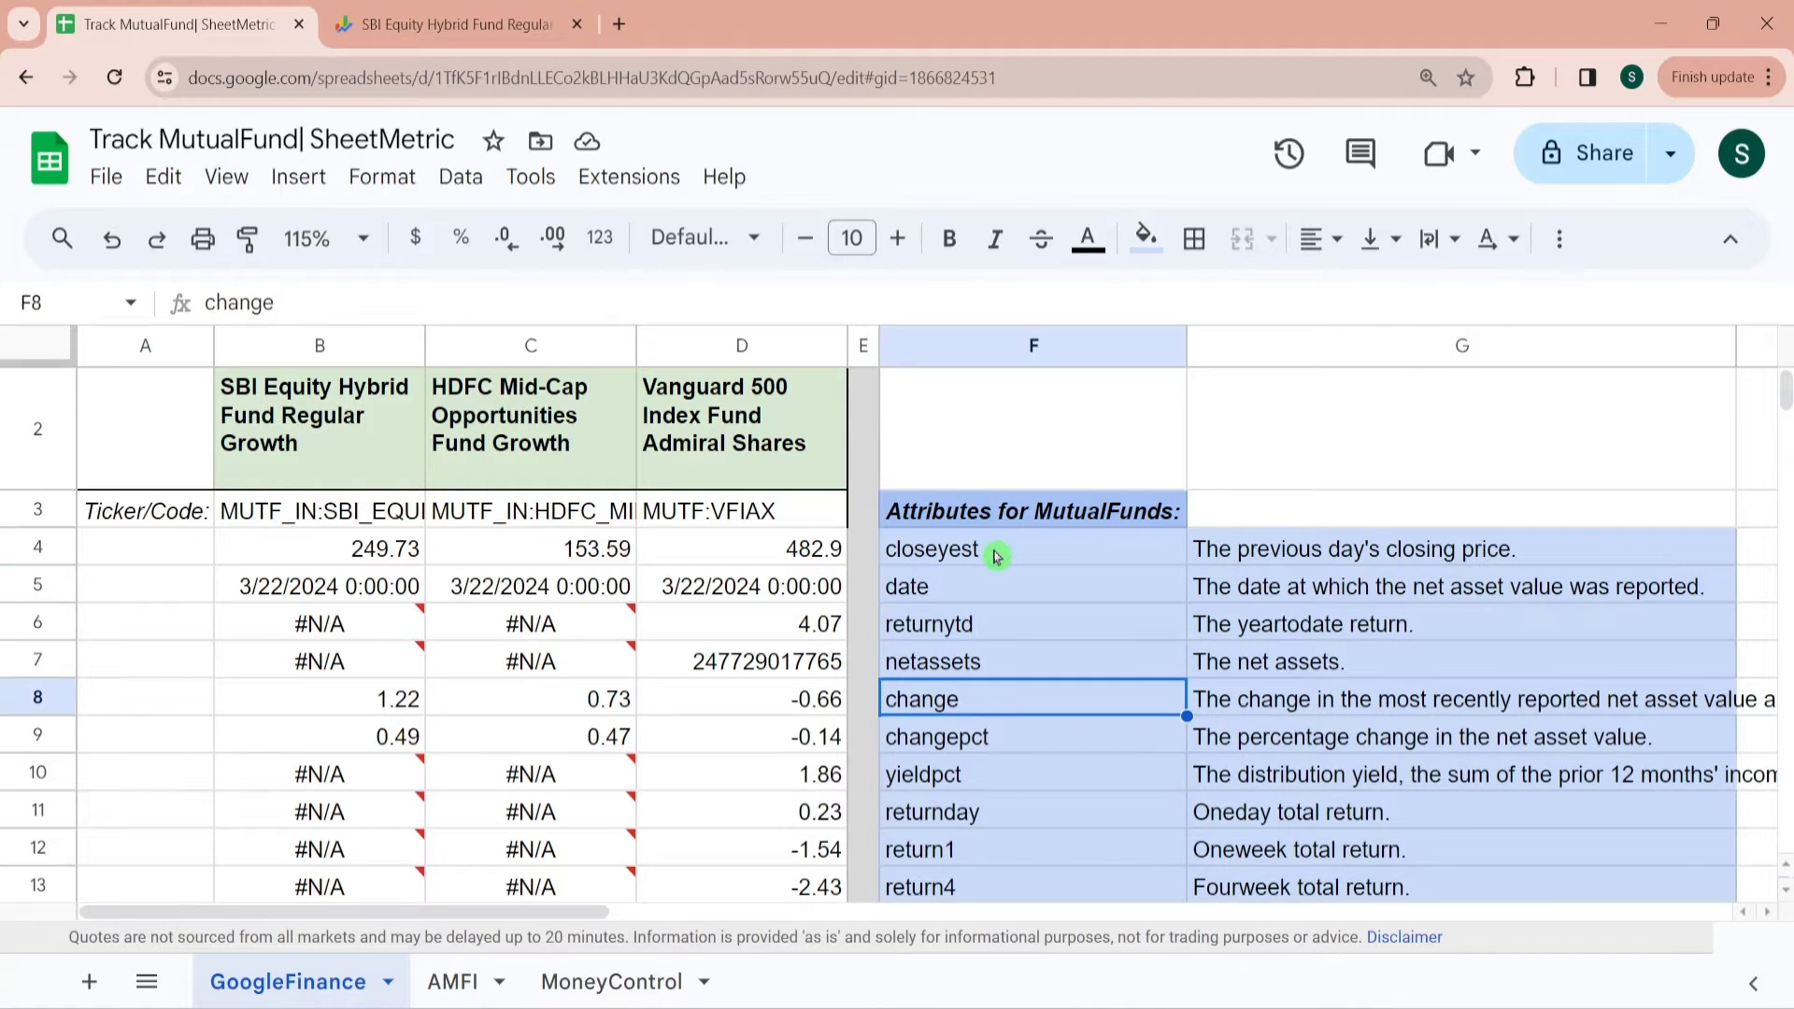
key("Down")
key("Down")
key("Left")
key("Left")
key("Left")
key("Left")
key("Down")
key("Down")
key("Down")
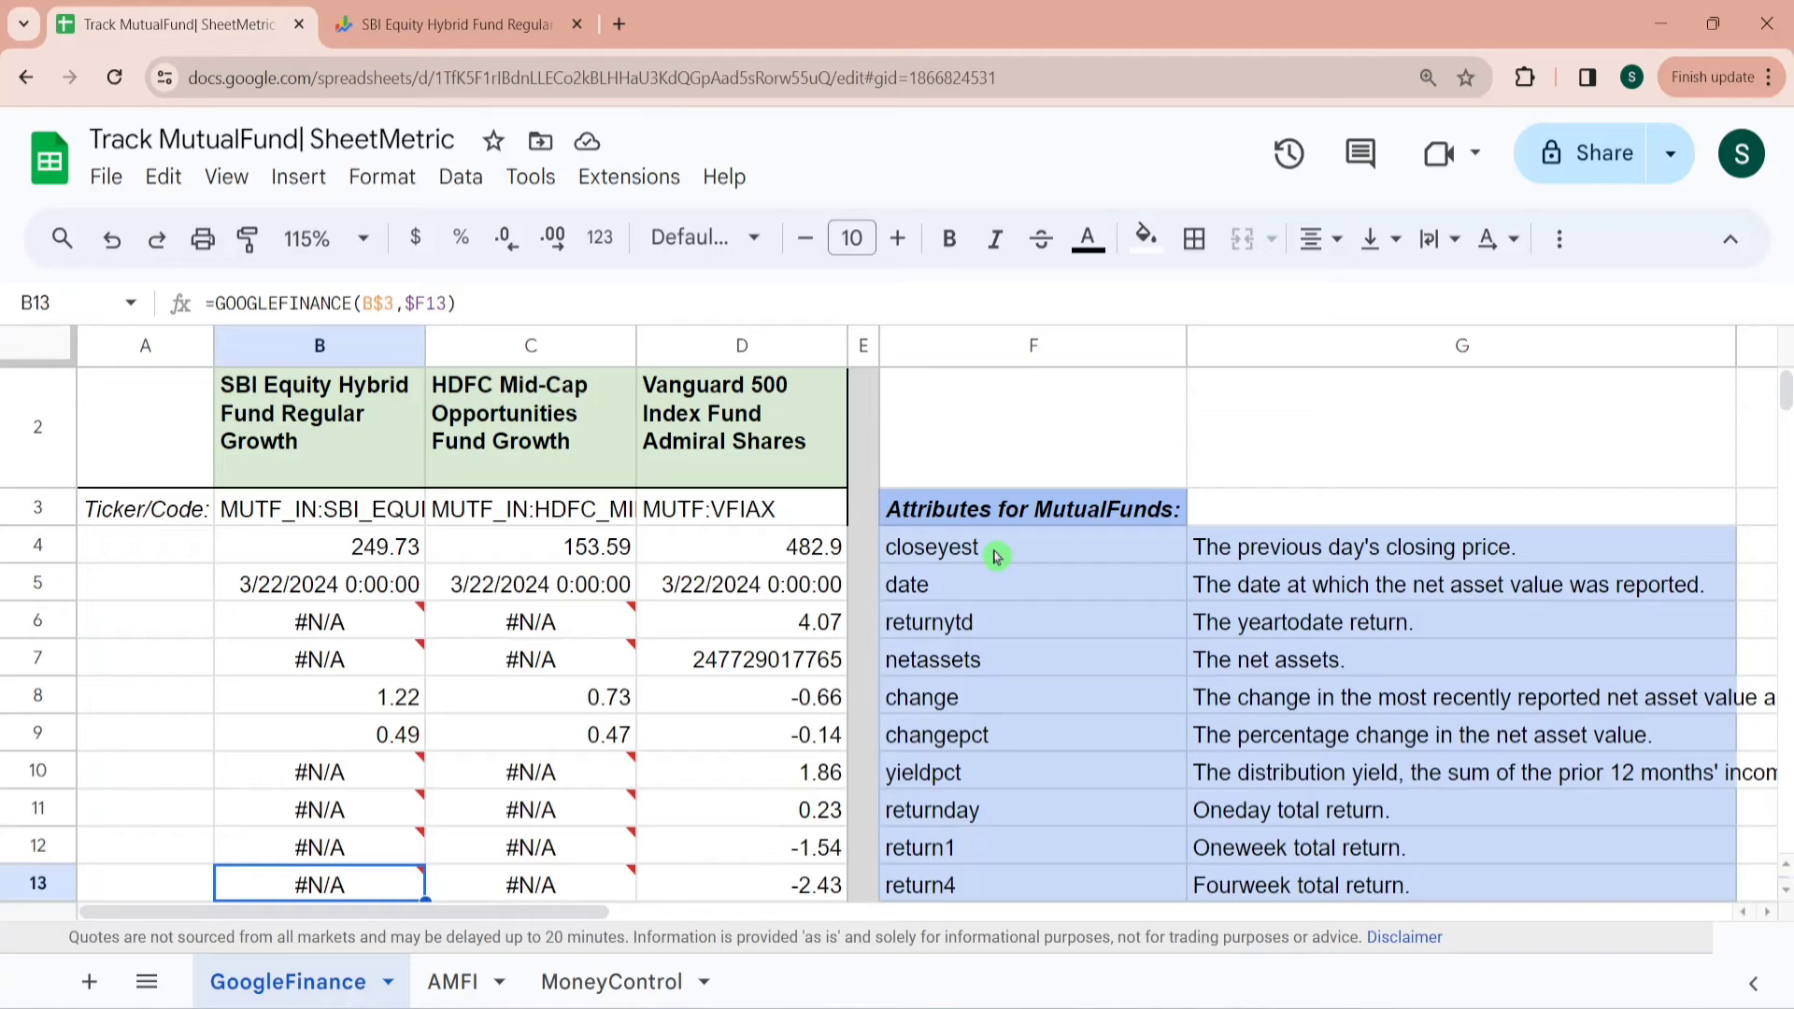
key("Down")
key("Up")
key("Up")
key("Up")
key("Up")
key("Up")
key("Up")
key("Up")
key("Up")
key("Up")
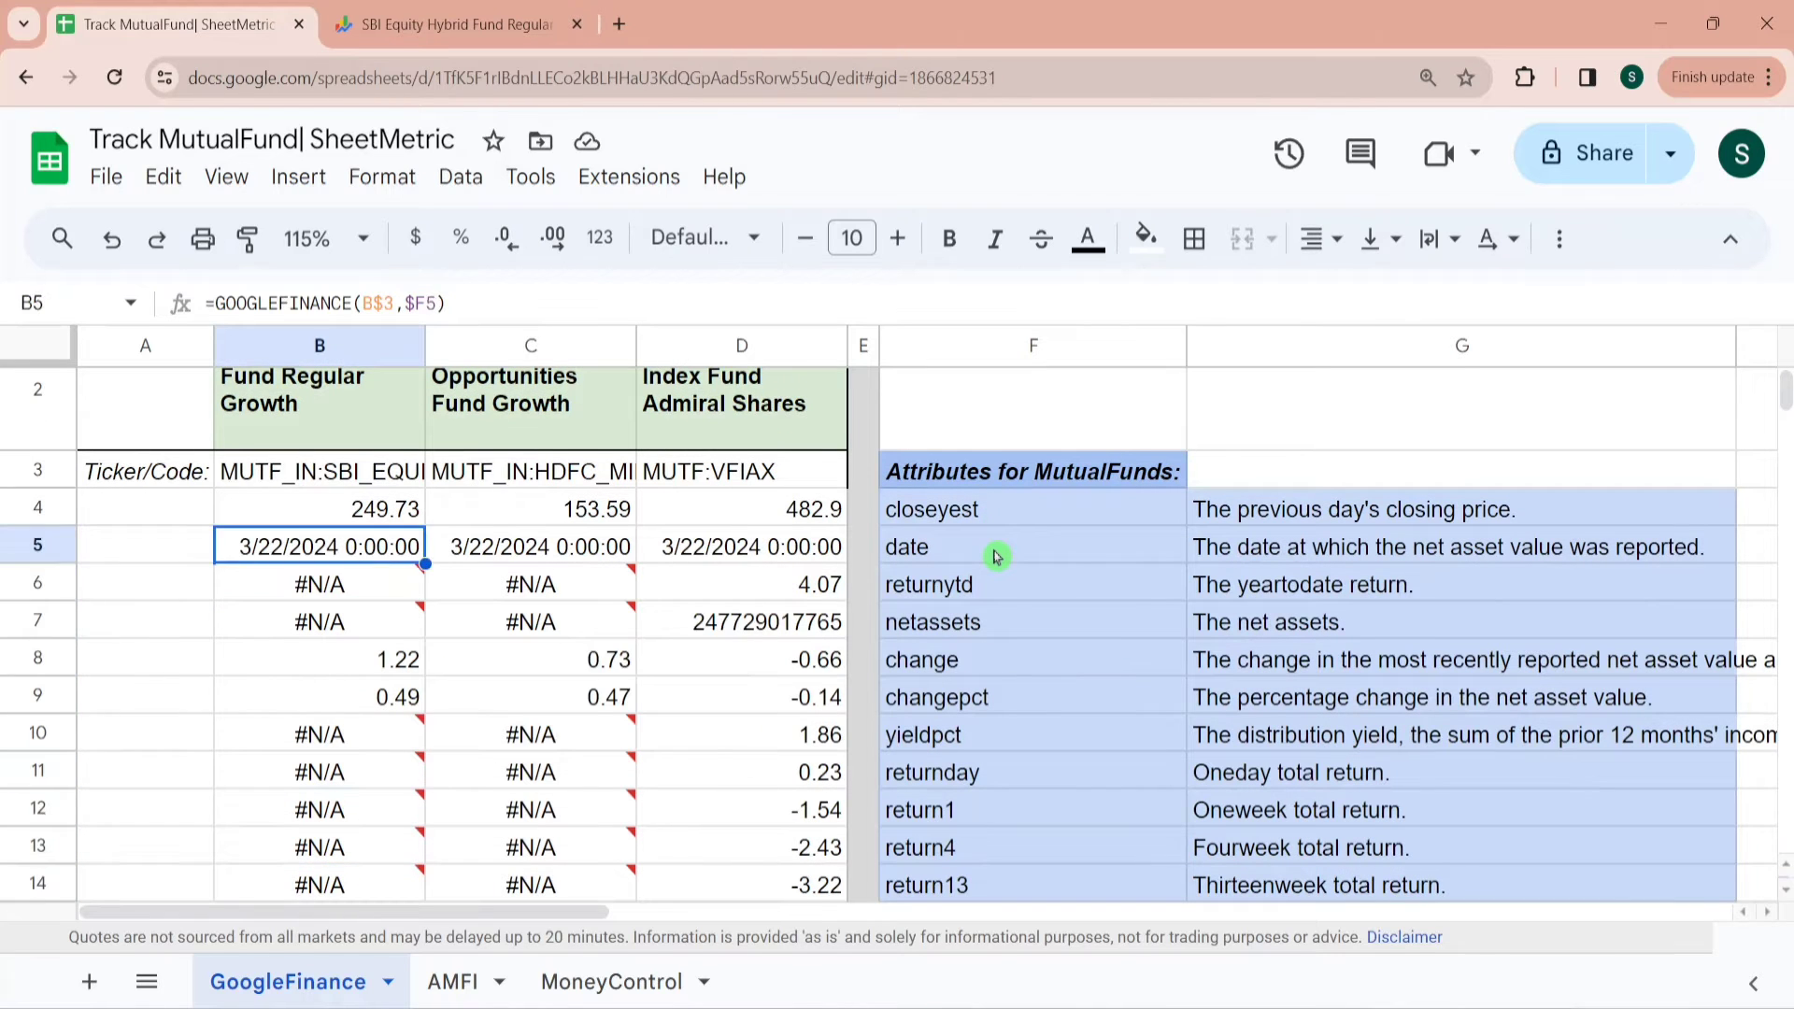
key("Up")
key("Up")
key("Right")
key("Right")
key("ctrl+Down")
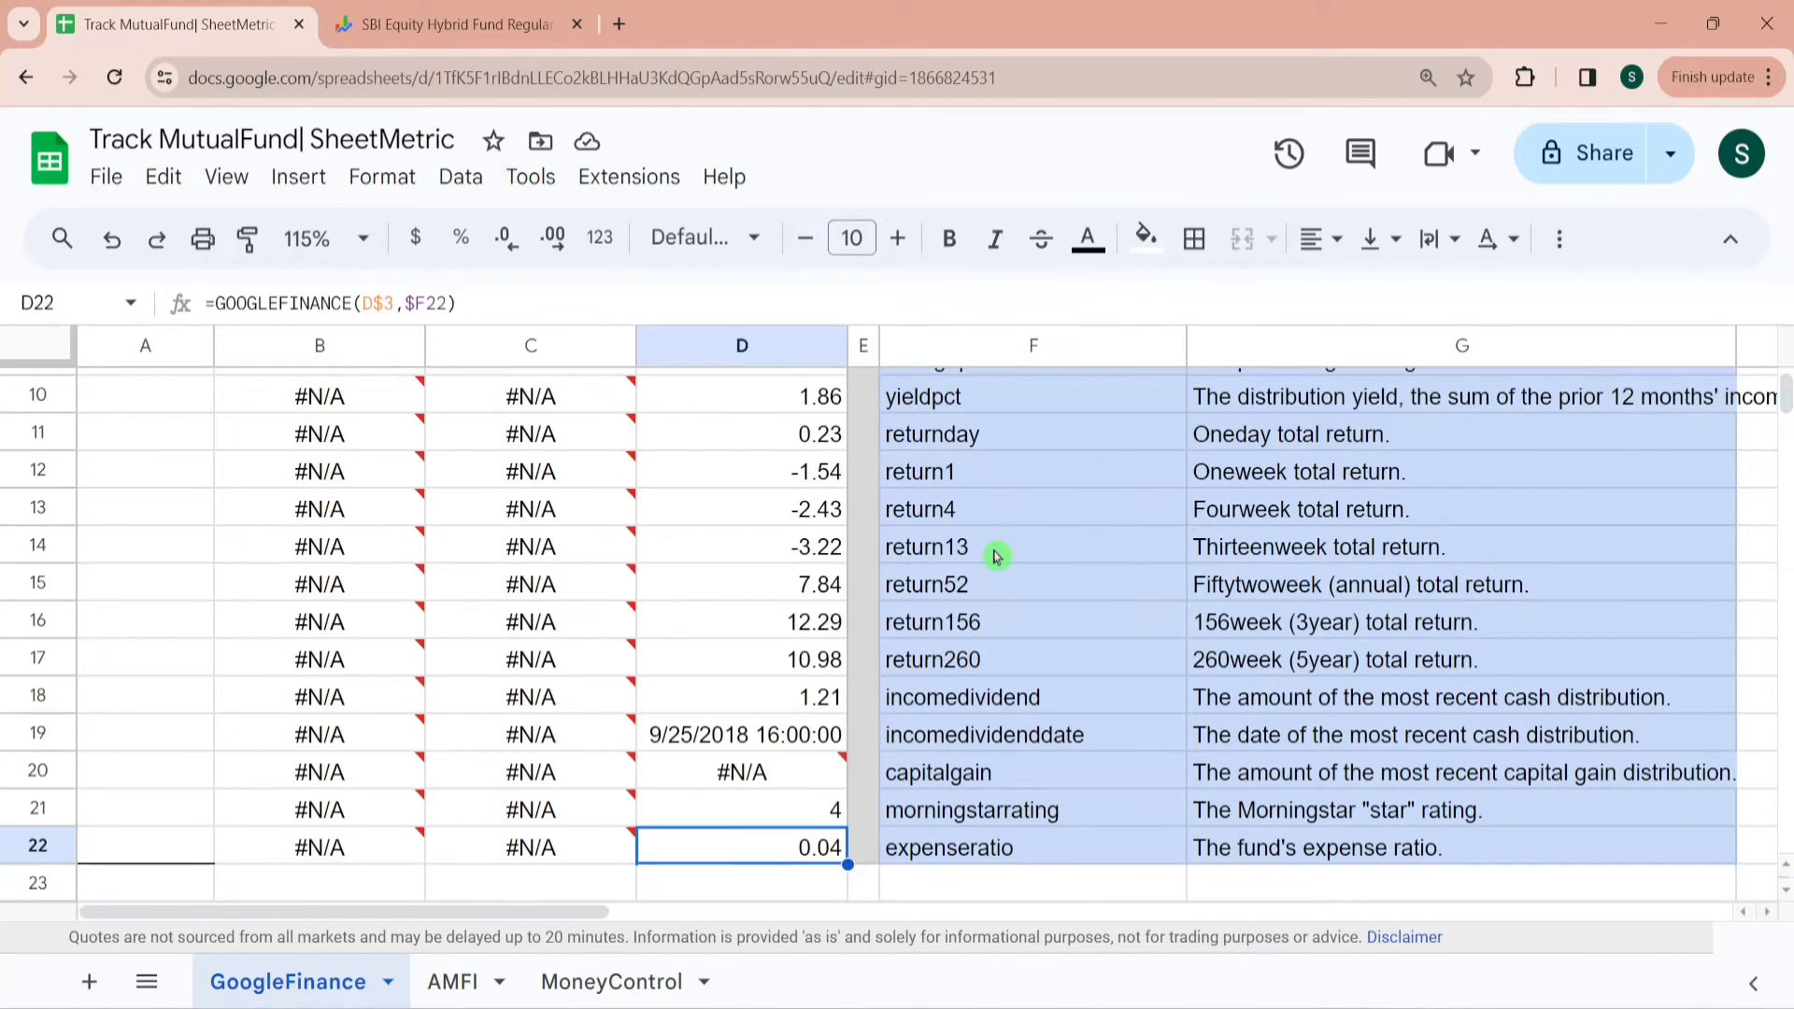
key("Up")
key("Up")
key("Up")
key("Up")
key("Up")
key("Up")
key("Up")
key("Up")
key("Up")
key("Up")
key("Up")
key("Up")
key("Up")
key("Up")
key("Up")
key("Up")
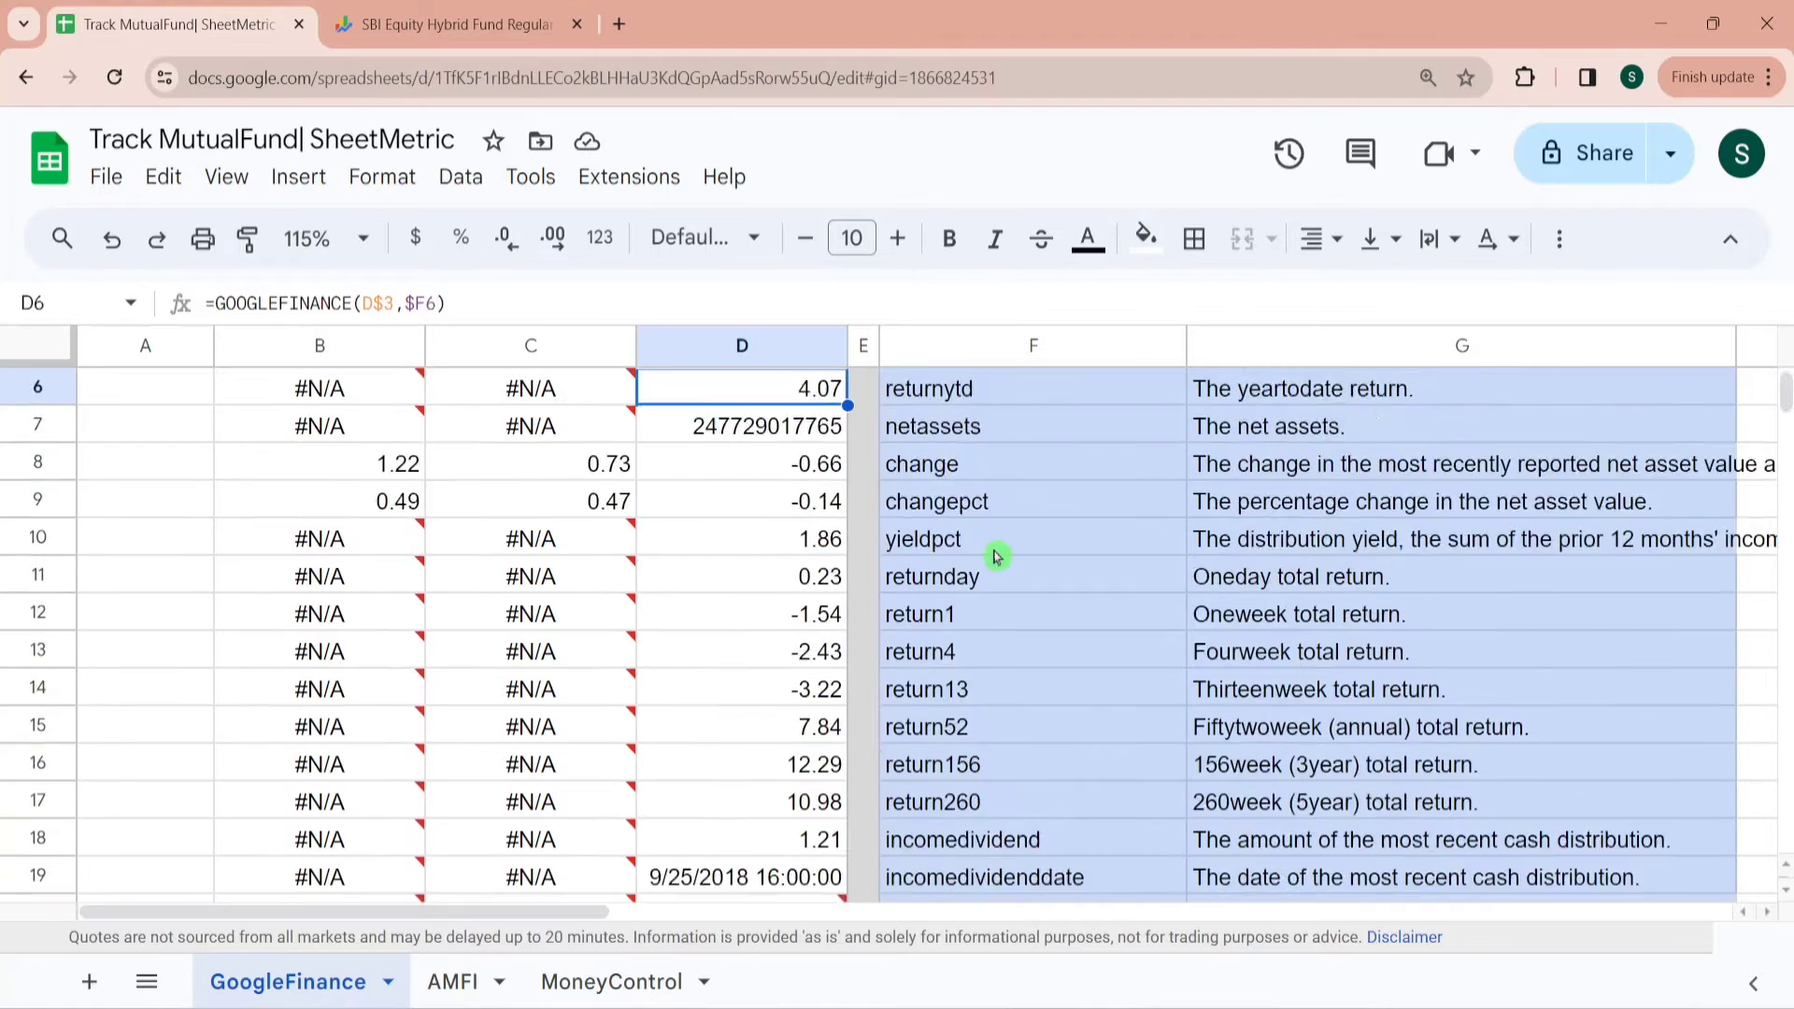
key("Up")
key("Up")
key("Up")
key("Up")
key("Up")
key("Left")
key("Left")
key("Left")
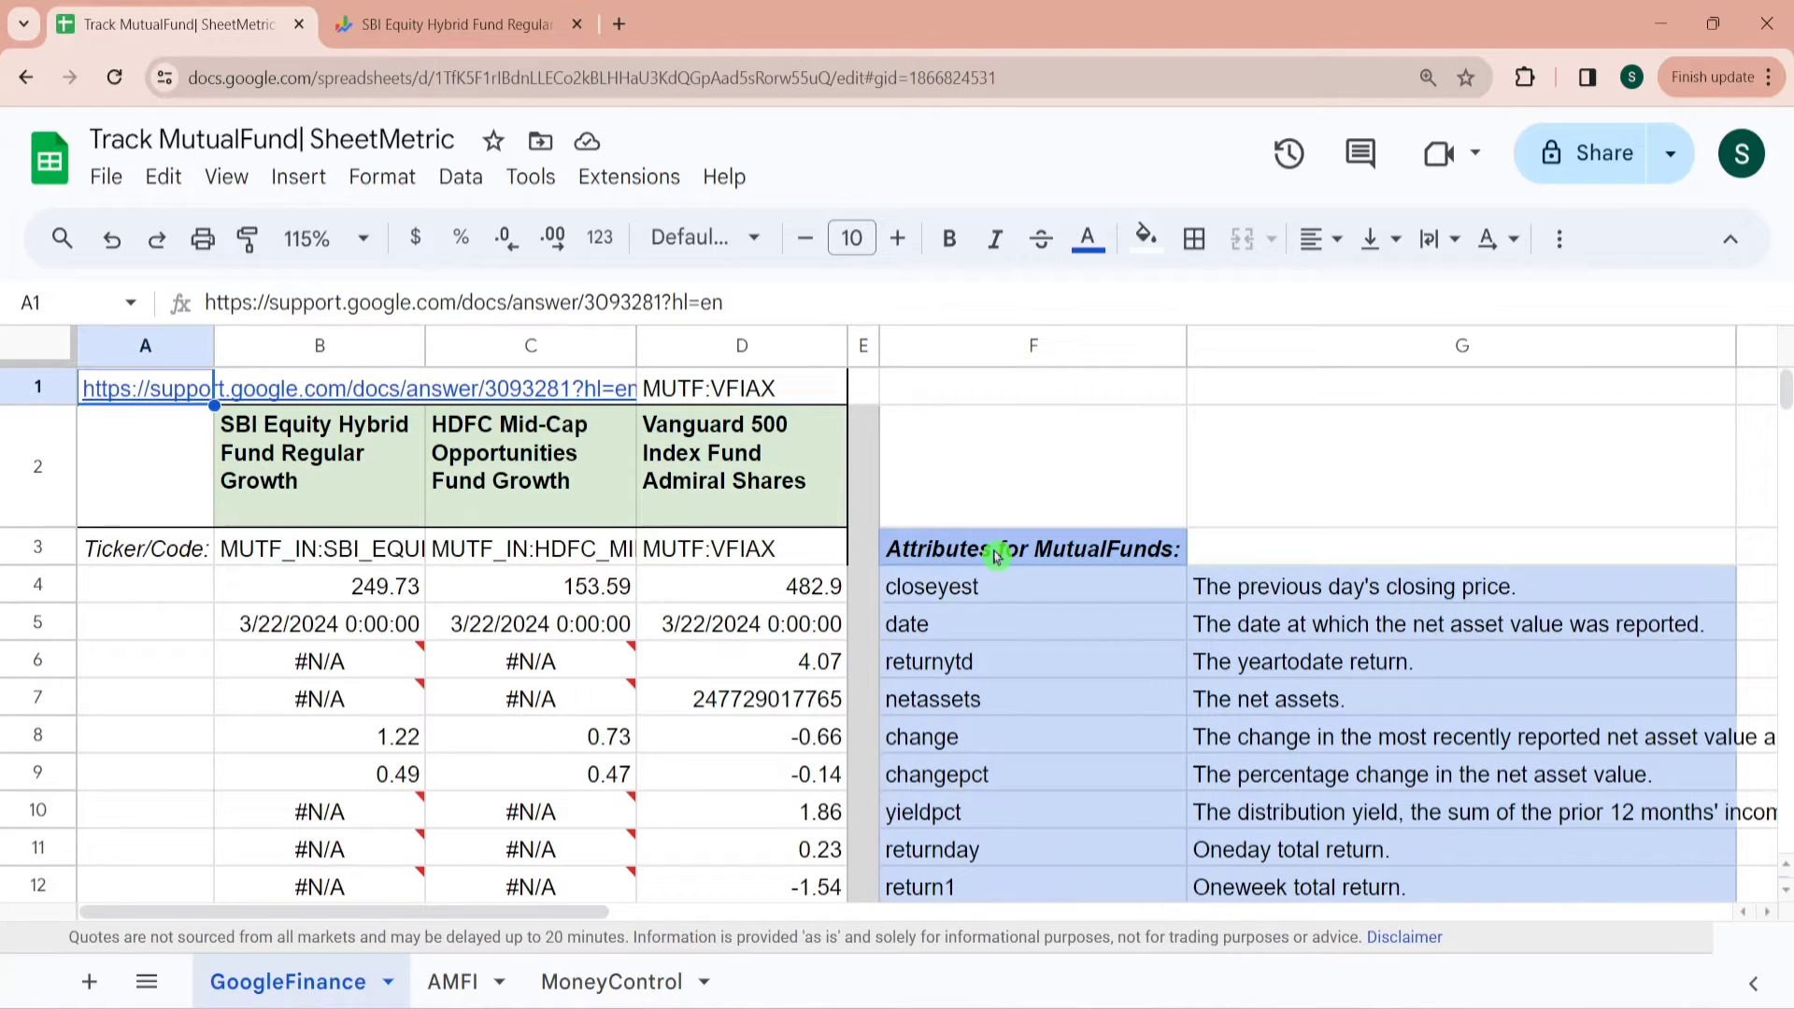
left_click(487, 589)
key("shift+Down")
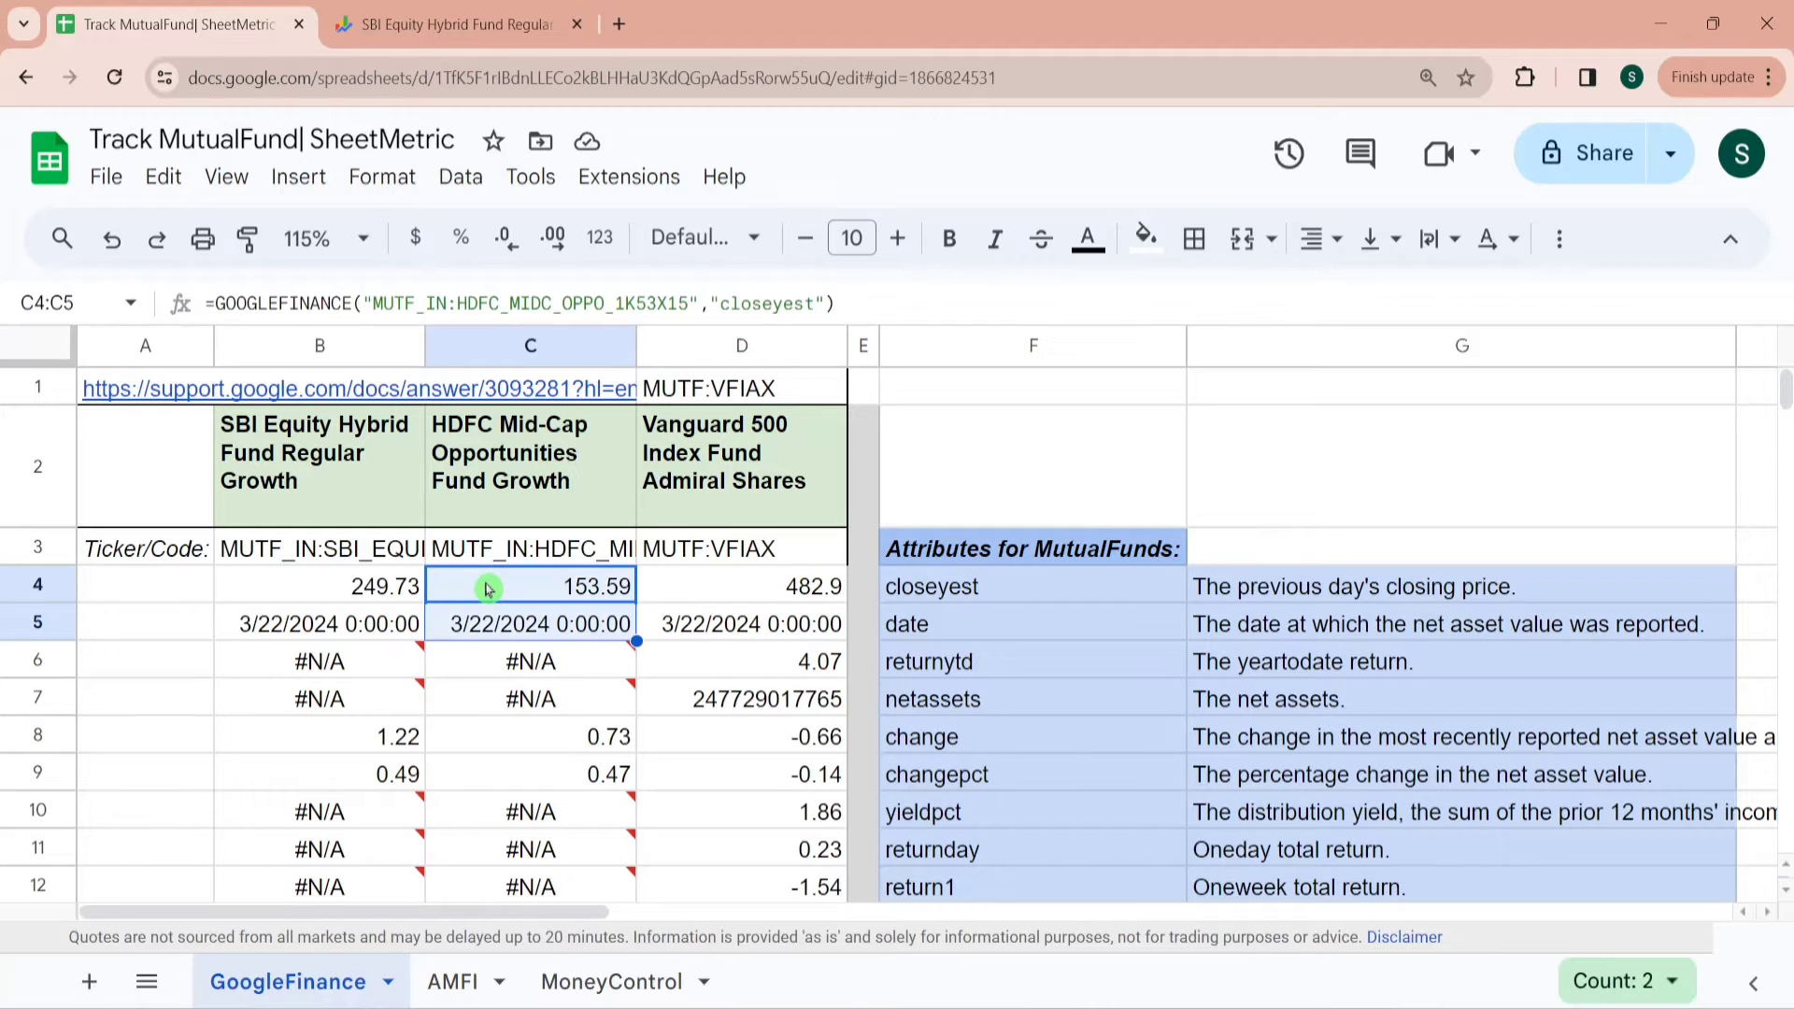
left_click(585, 752)
key("shift+Down")
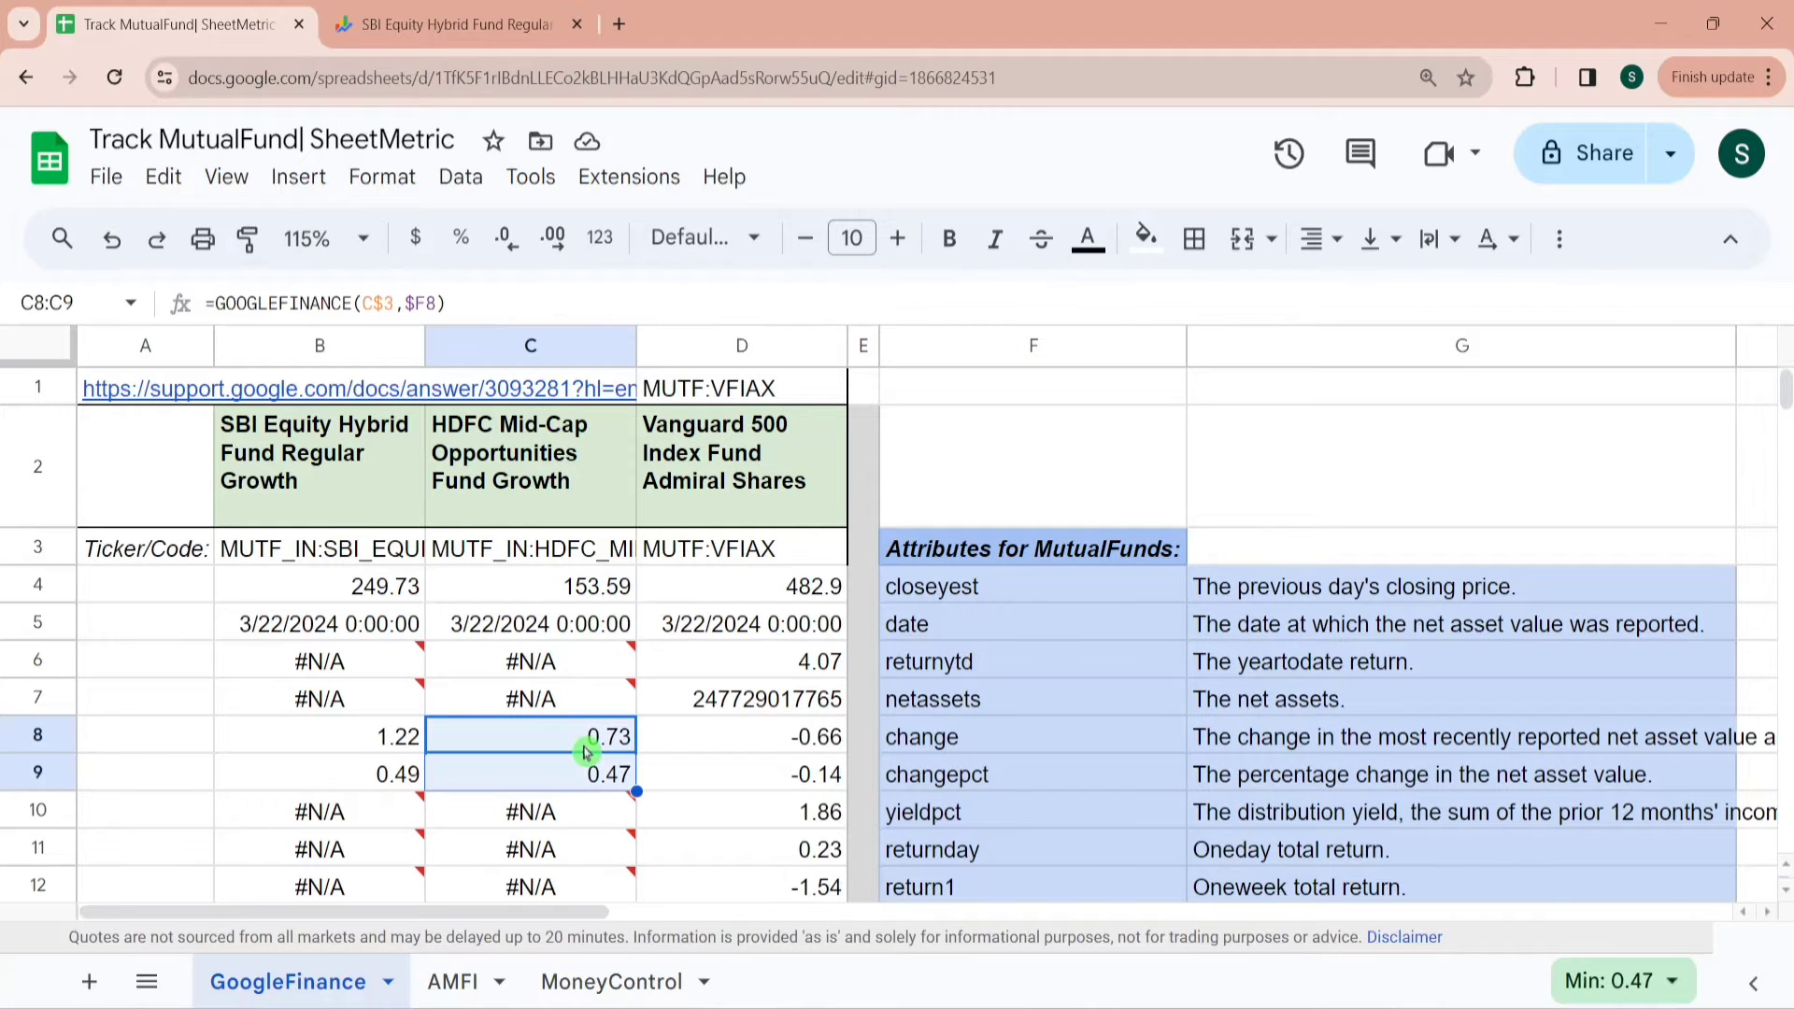
mouse_move(547, 696)
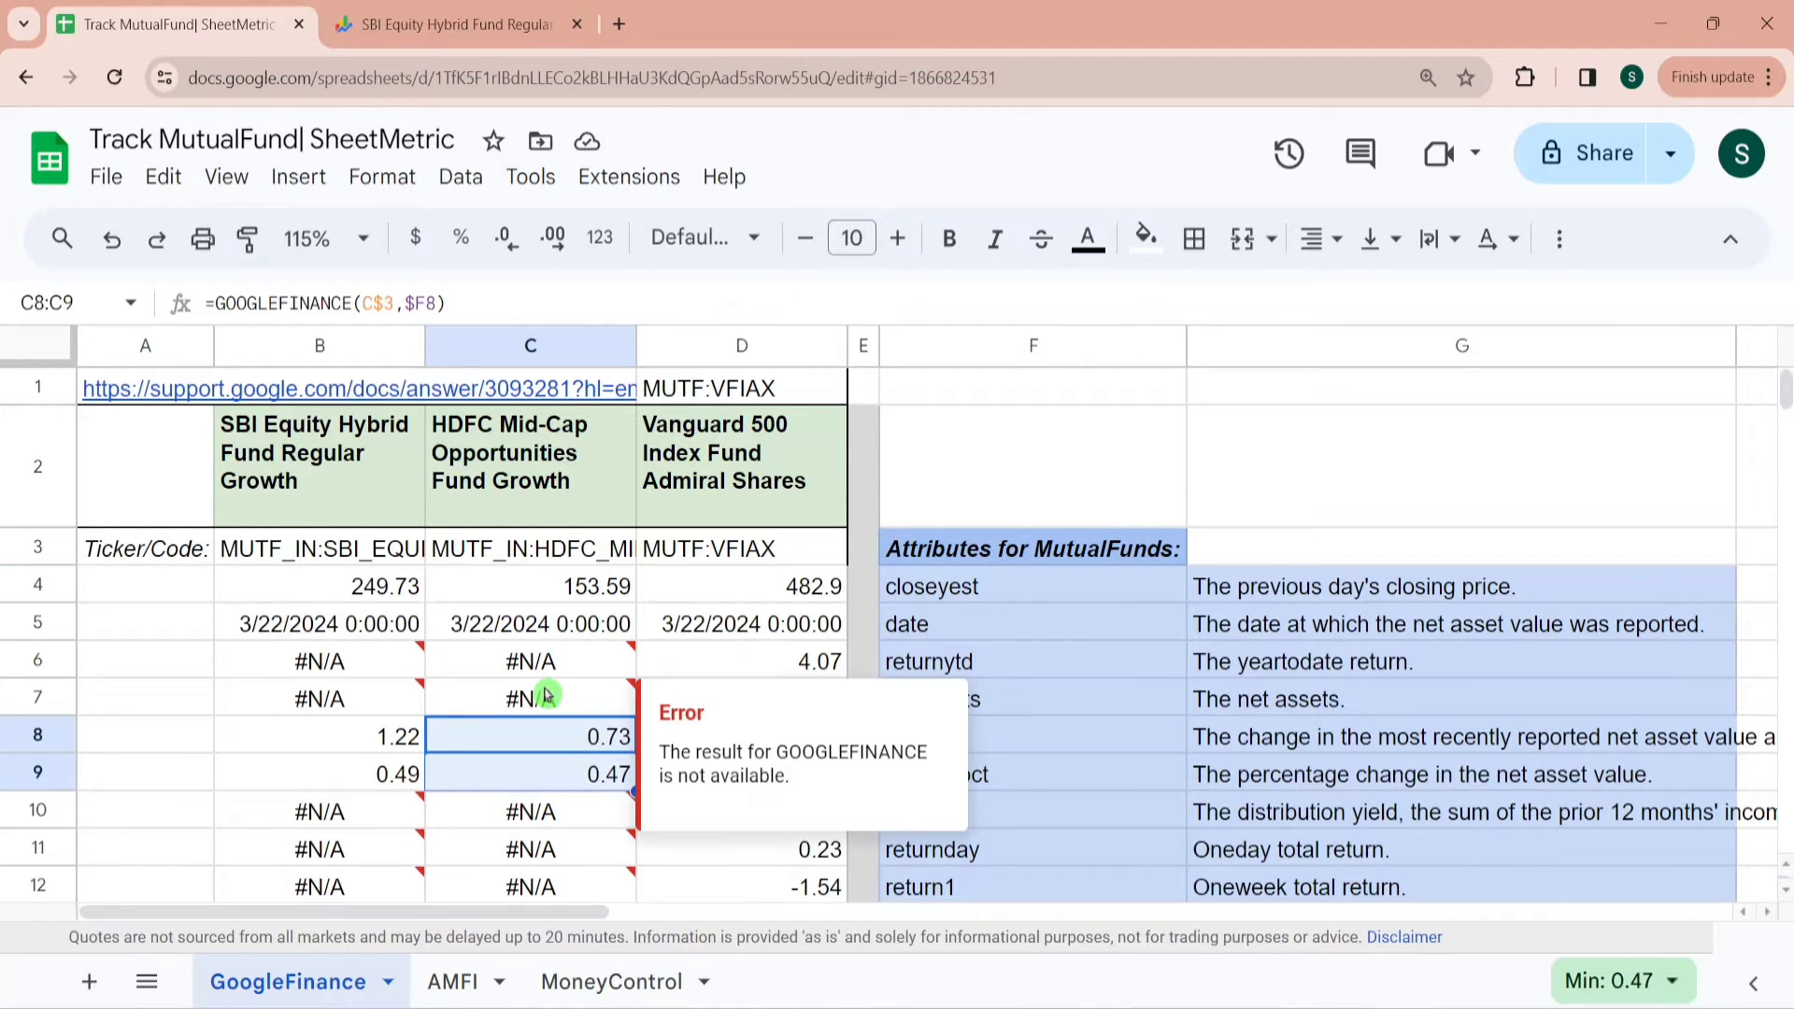
left_click(788, 598)
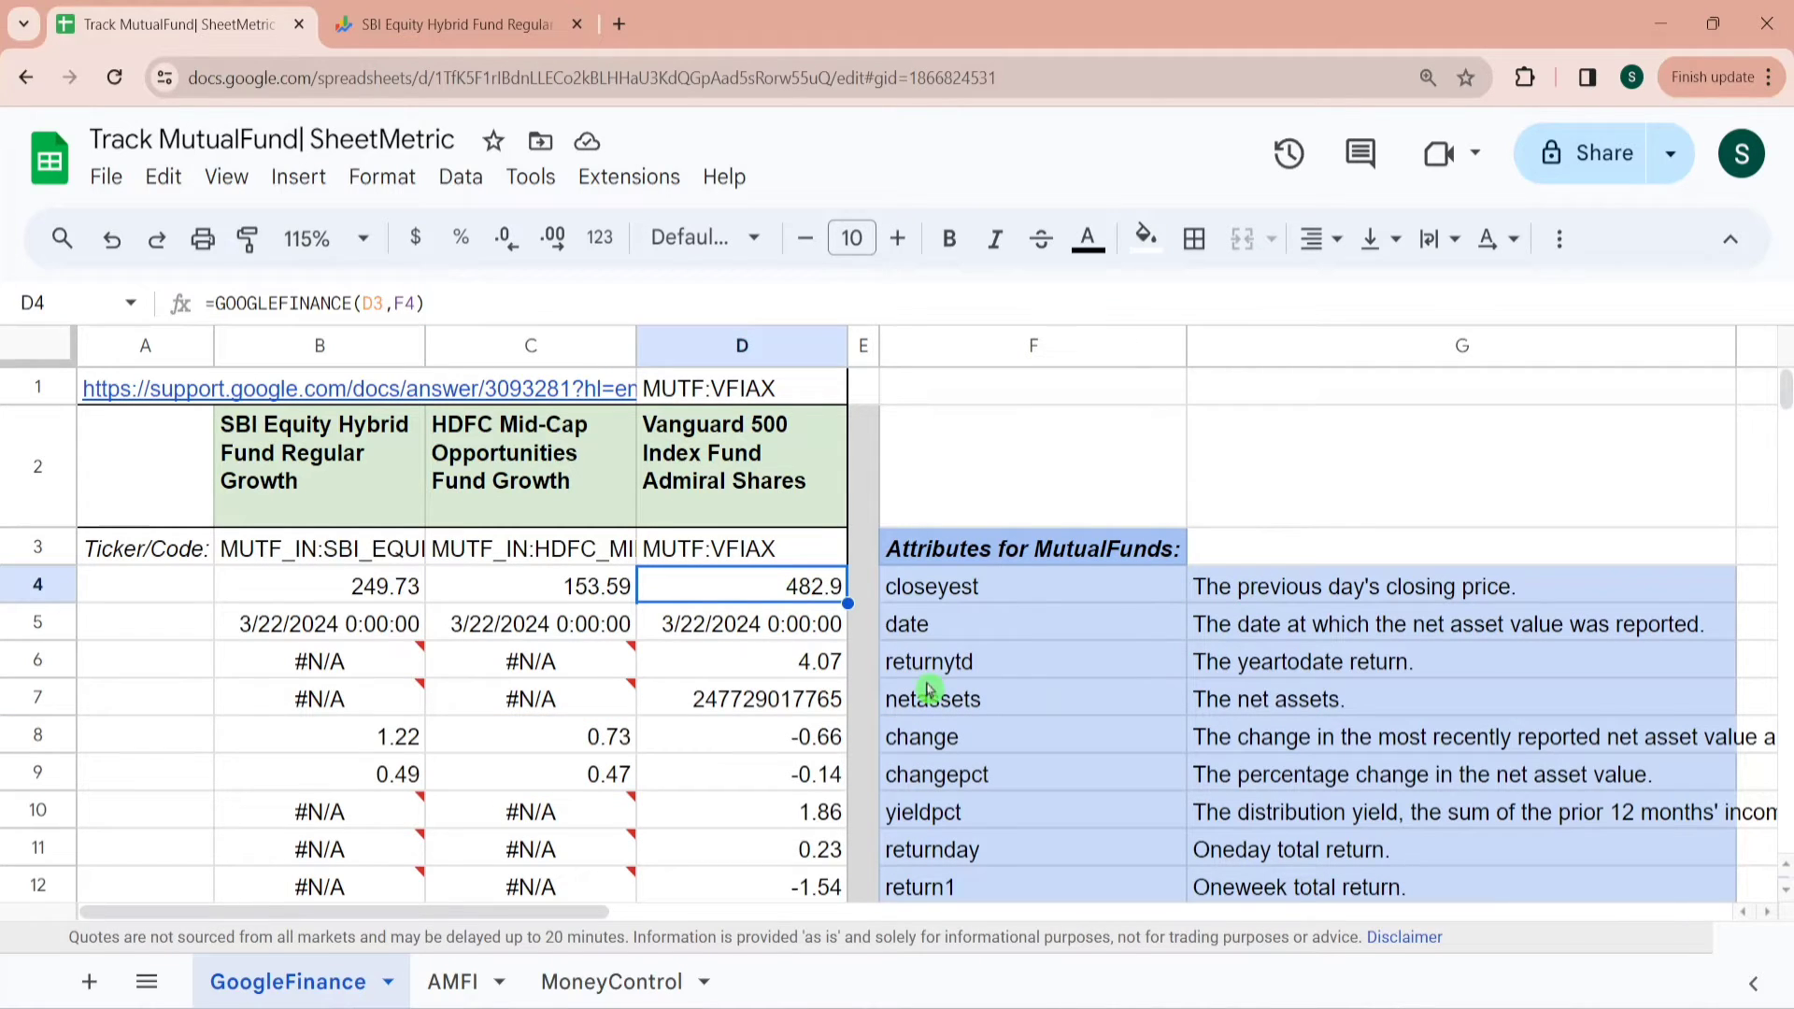
key("ctrl+z")
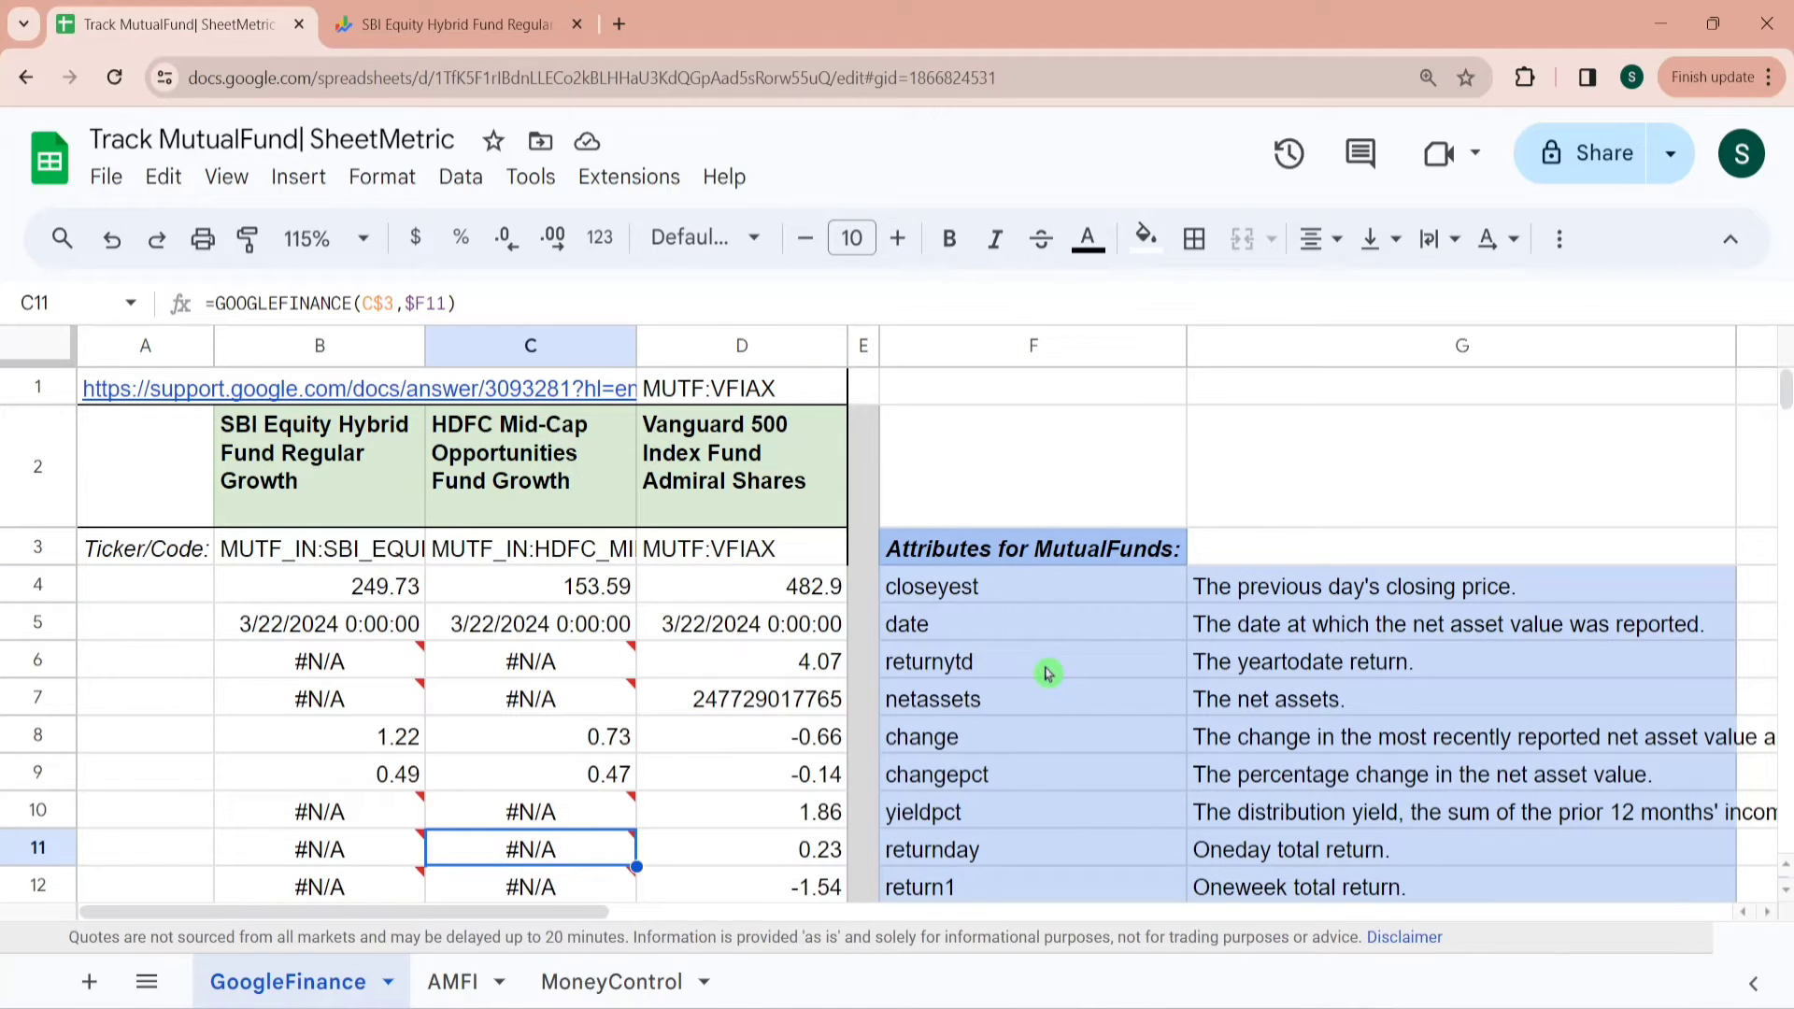
left_click(996, 826)
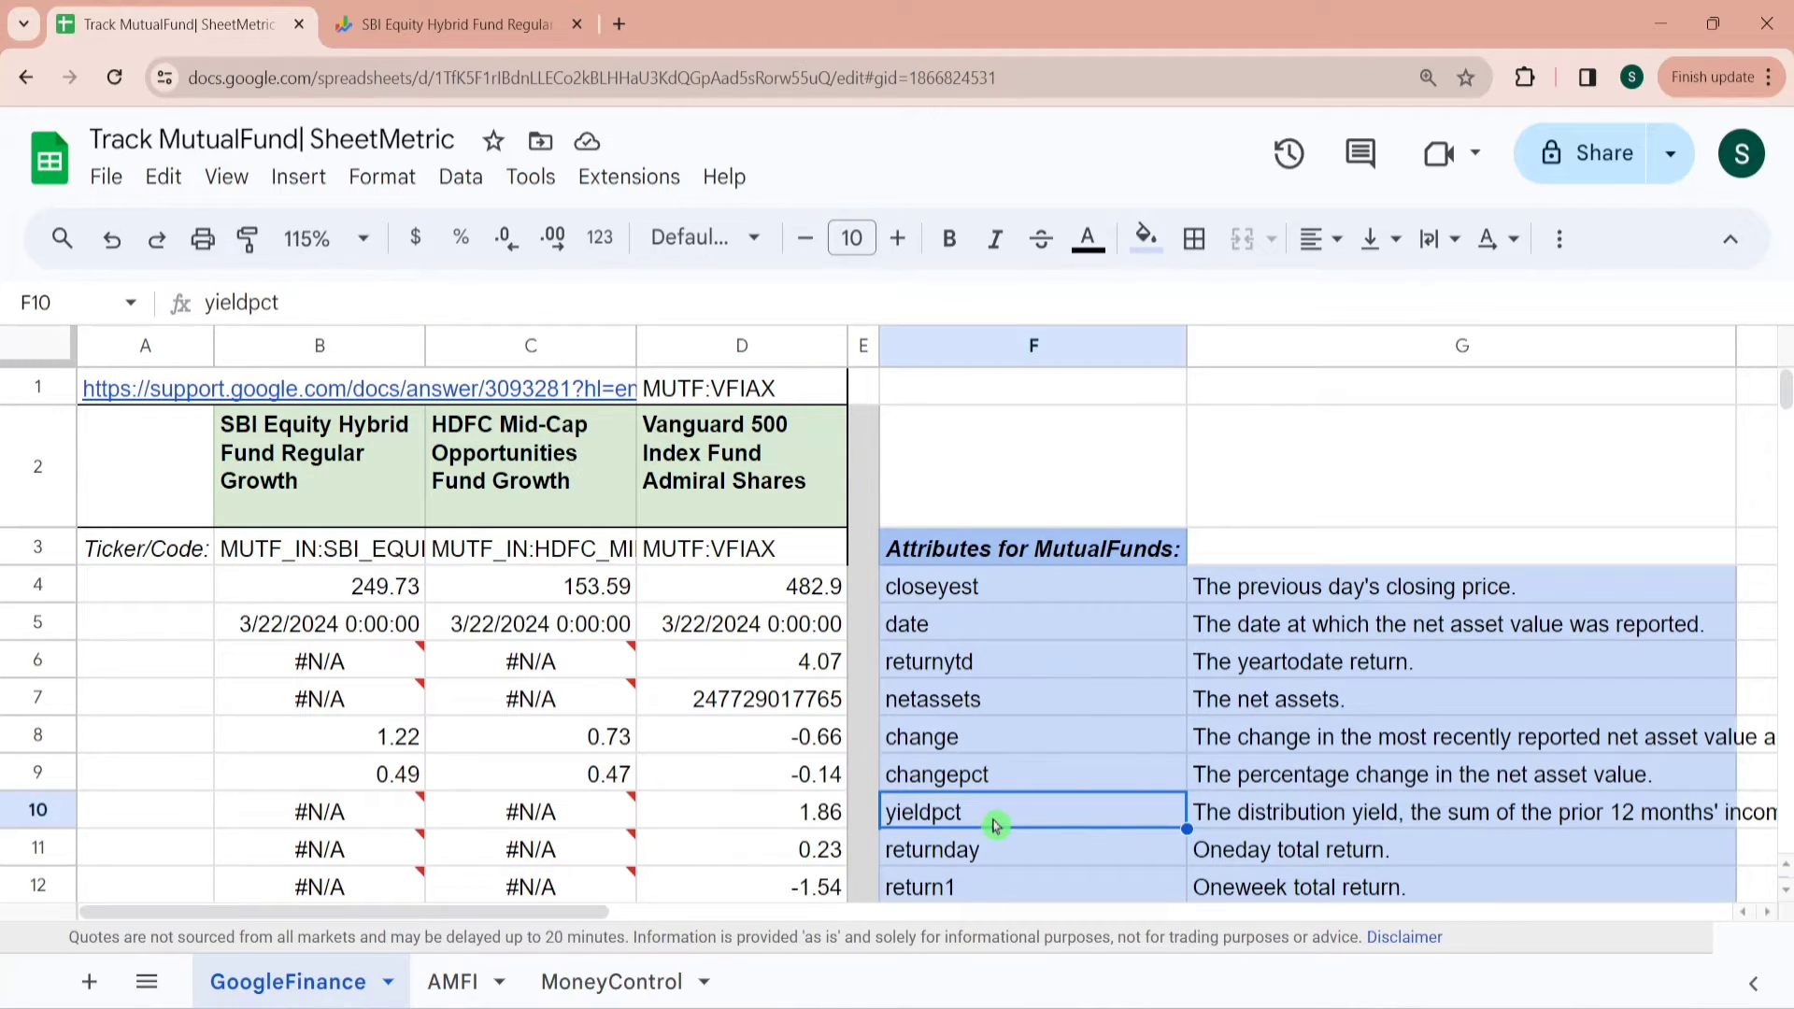
key("Left")
key("Left")
key("Left")
key("Down")
key("Down")
key("Down")
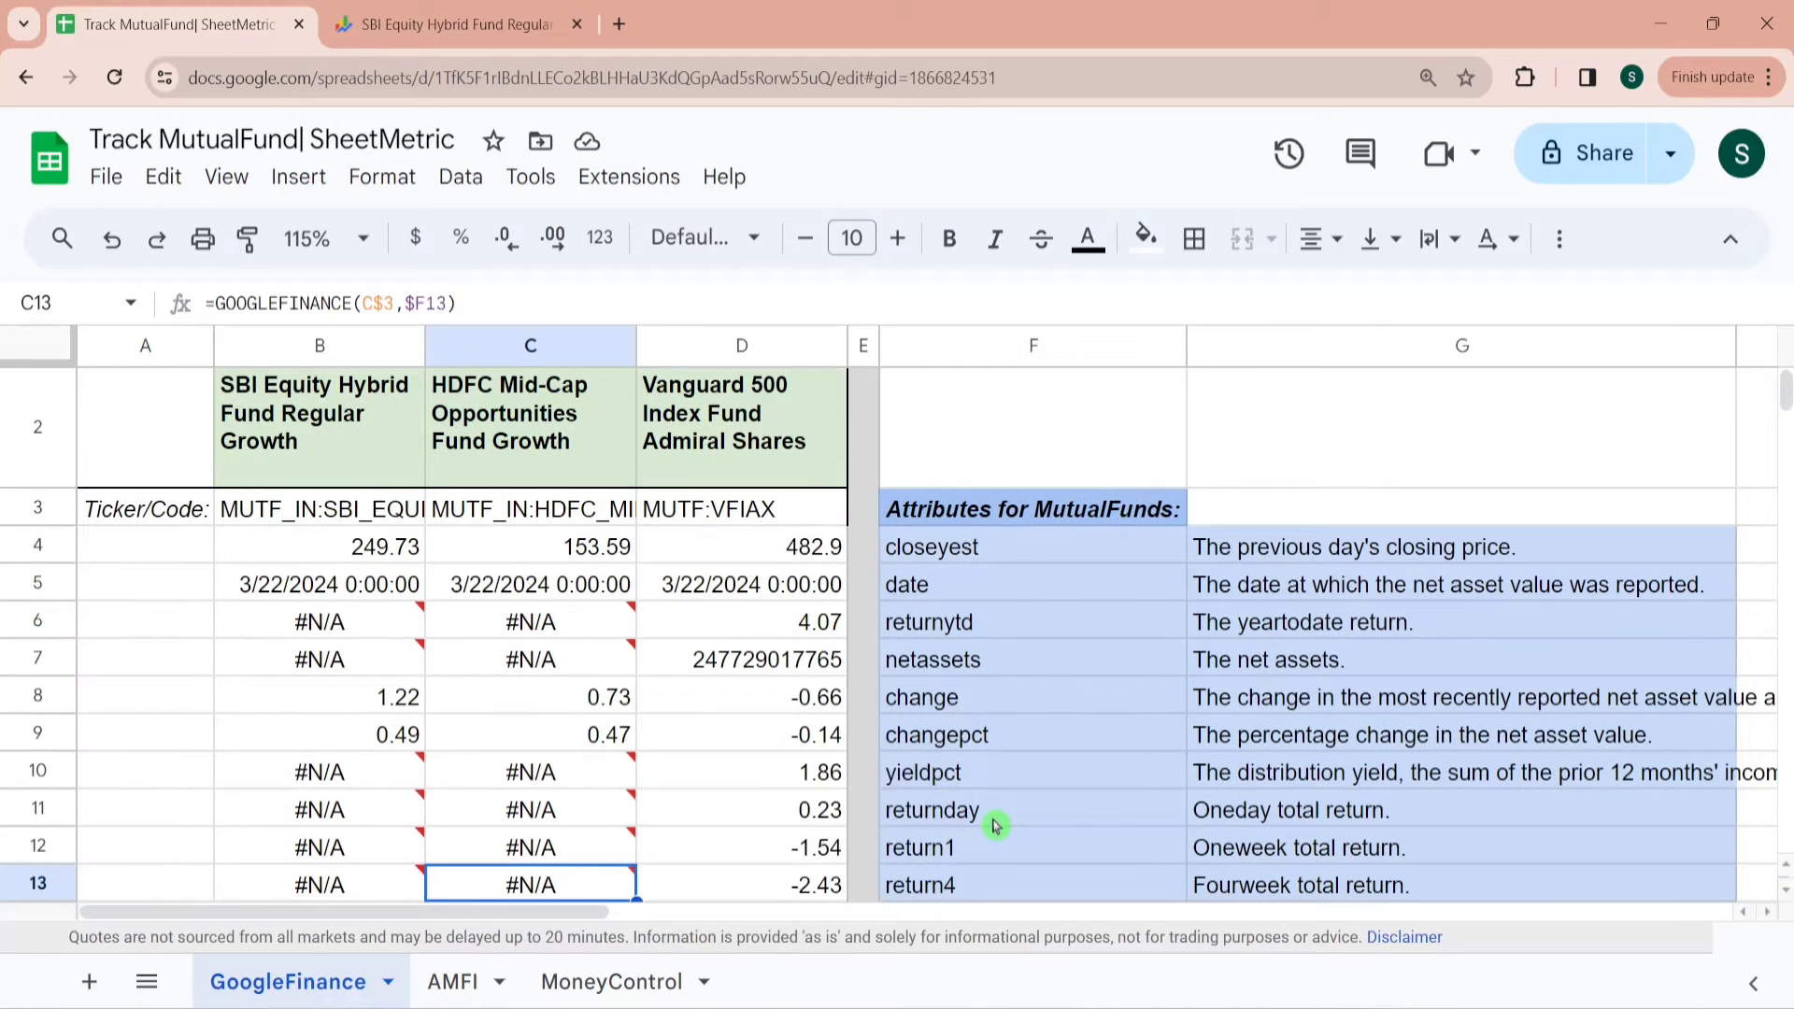
key("Up")
key("Up")
key("Up")
key("Up")
key("Up")
key("Up")
key("Up")
key("Up")
key("Up")
key("Up")
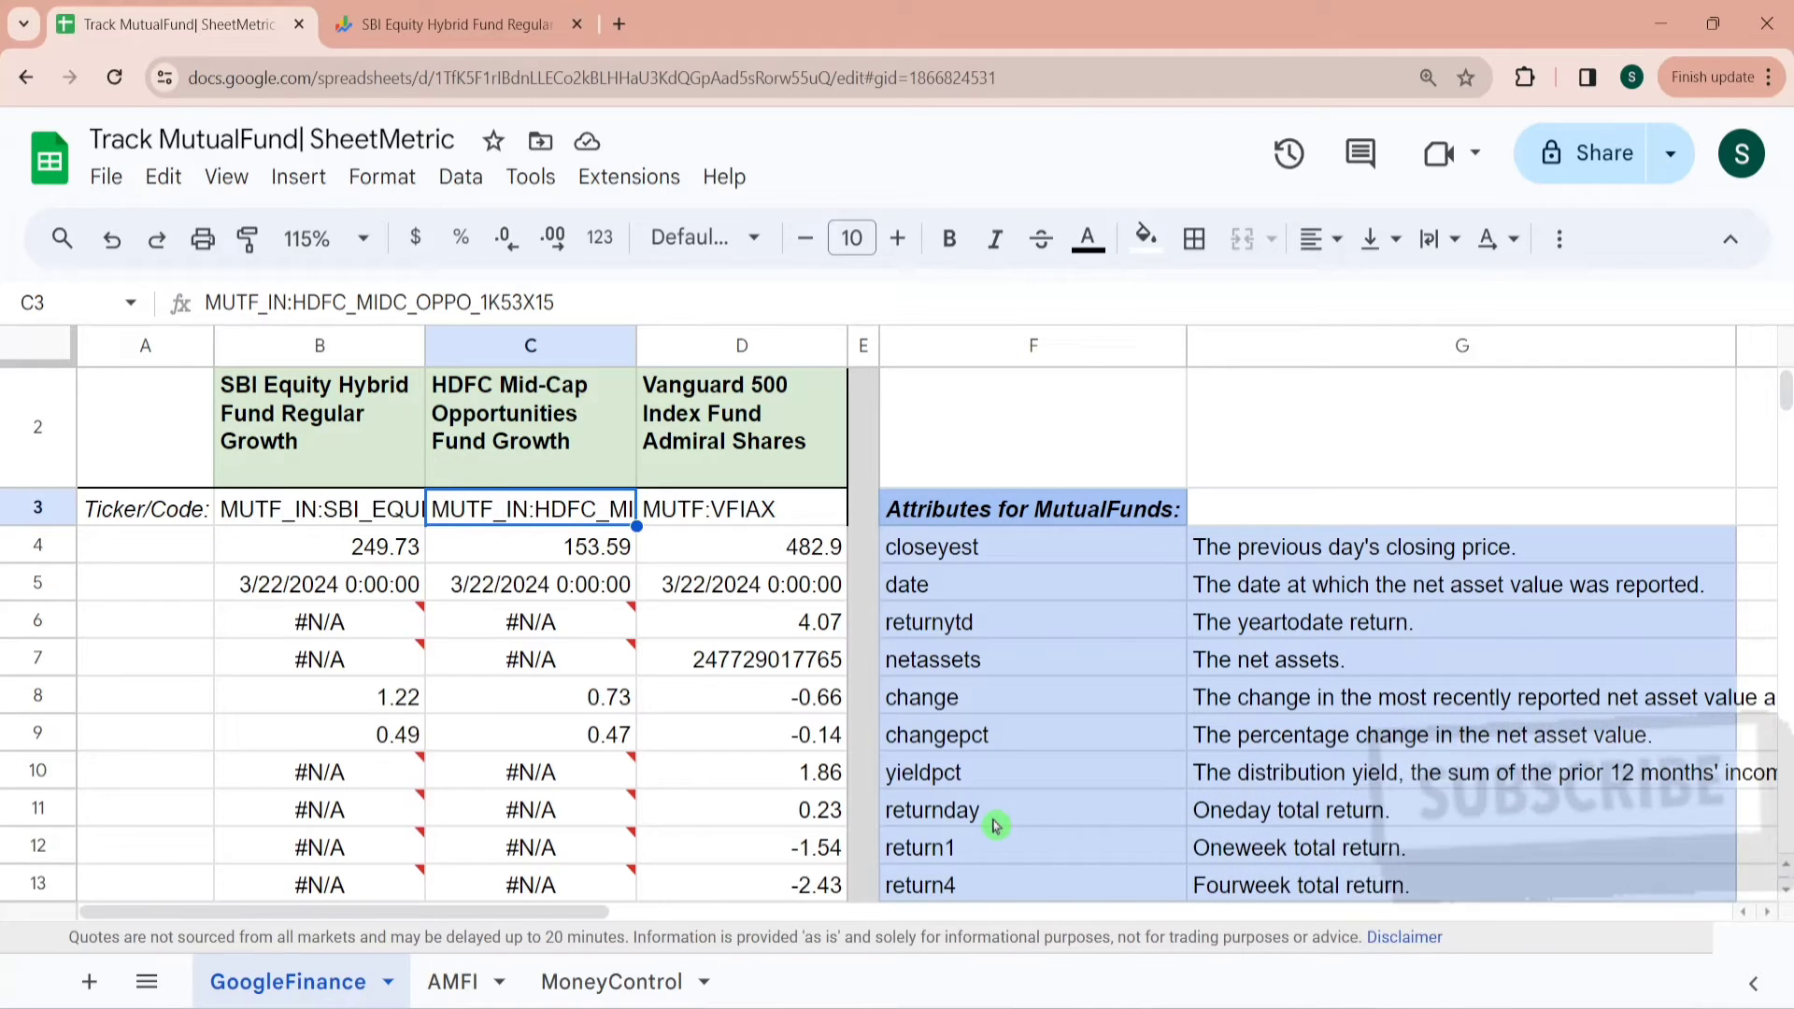
Open the AMFI complete NAV report in text format via Latest NAV and NAV Download
left_click(453, 981)
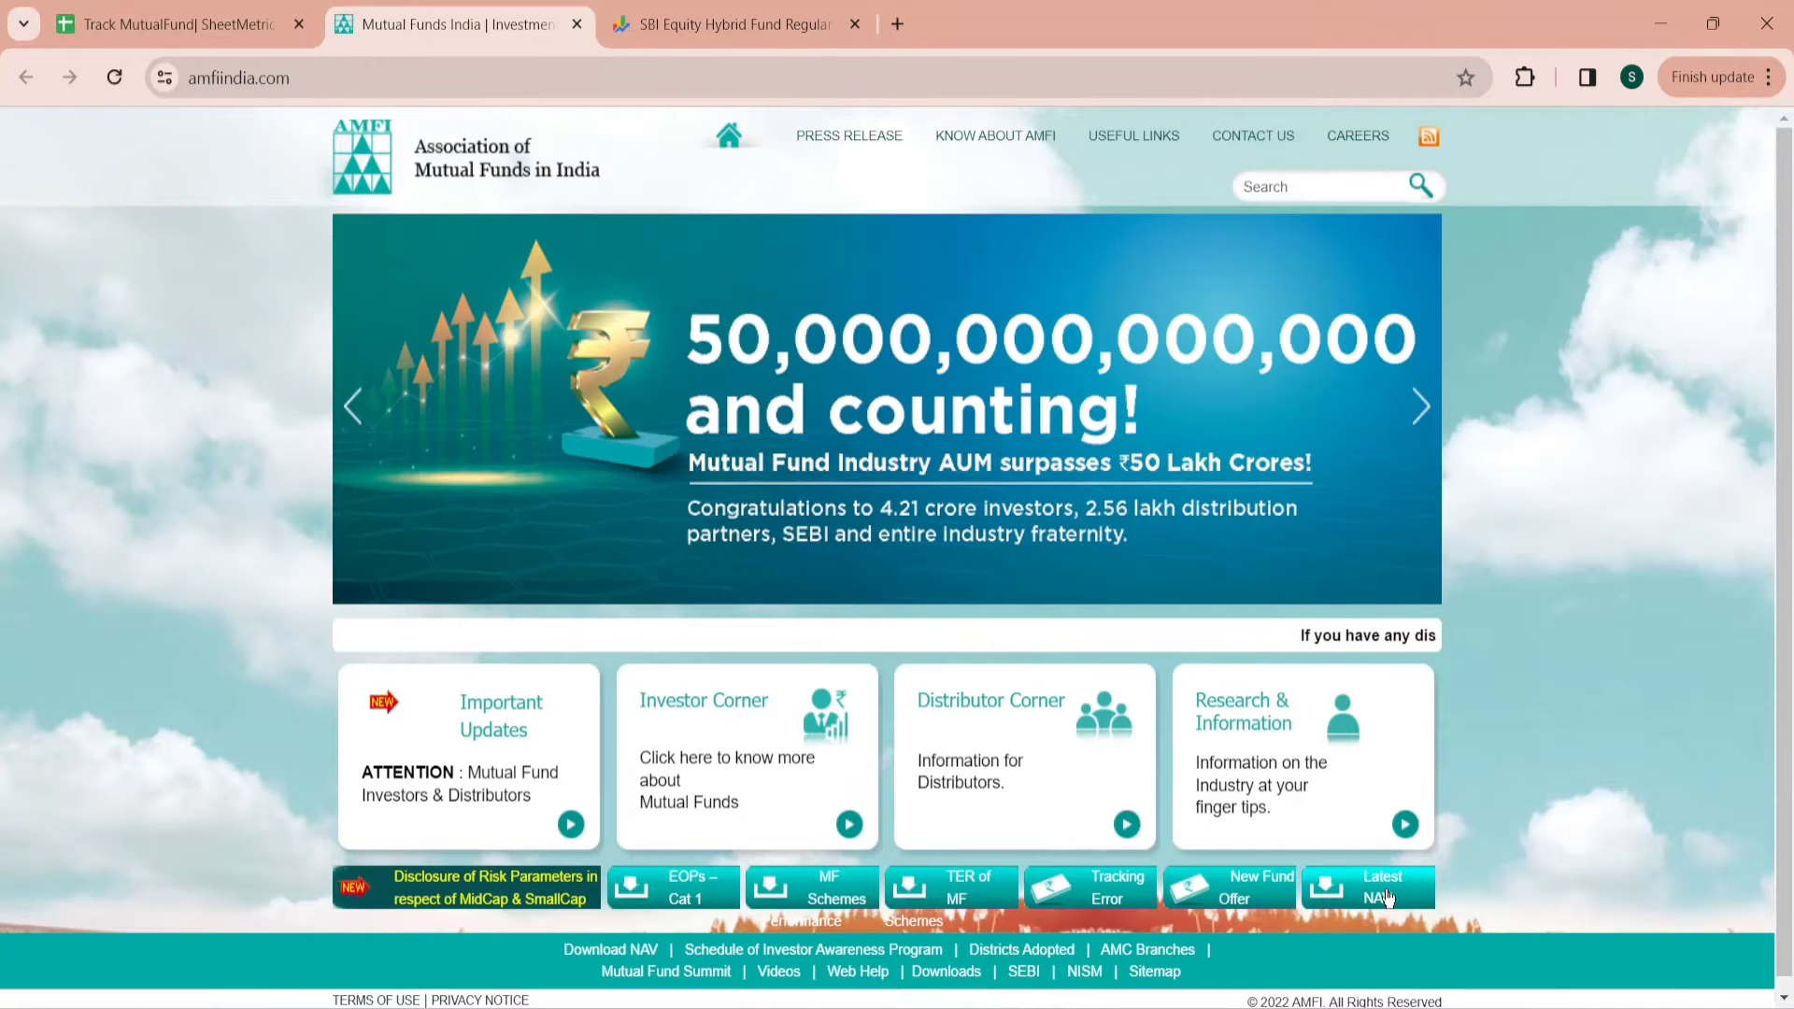
left_click(1387, 897)
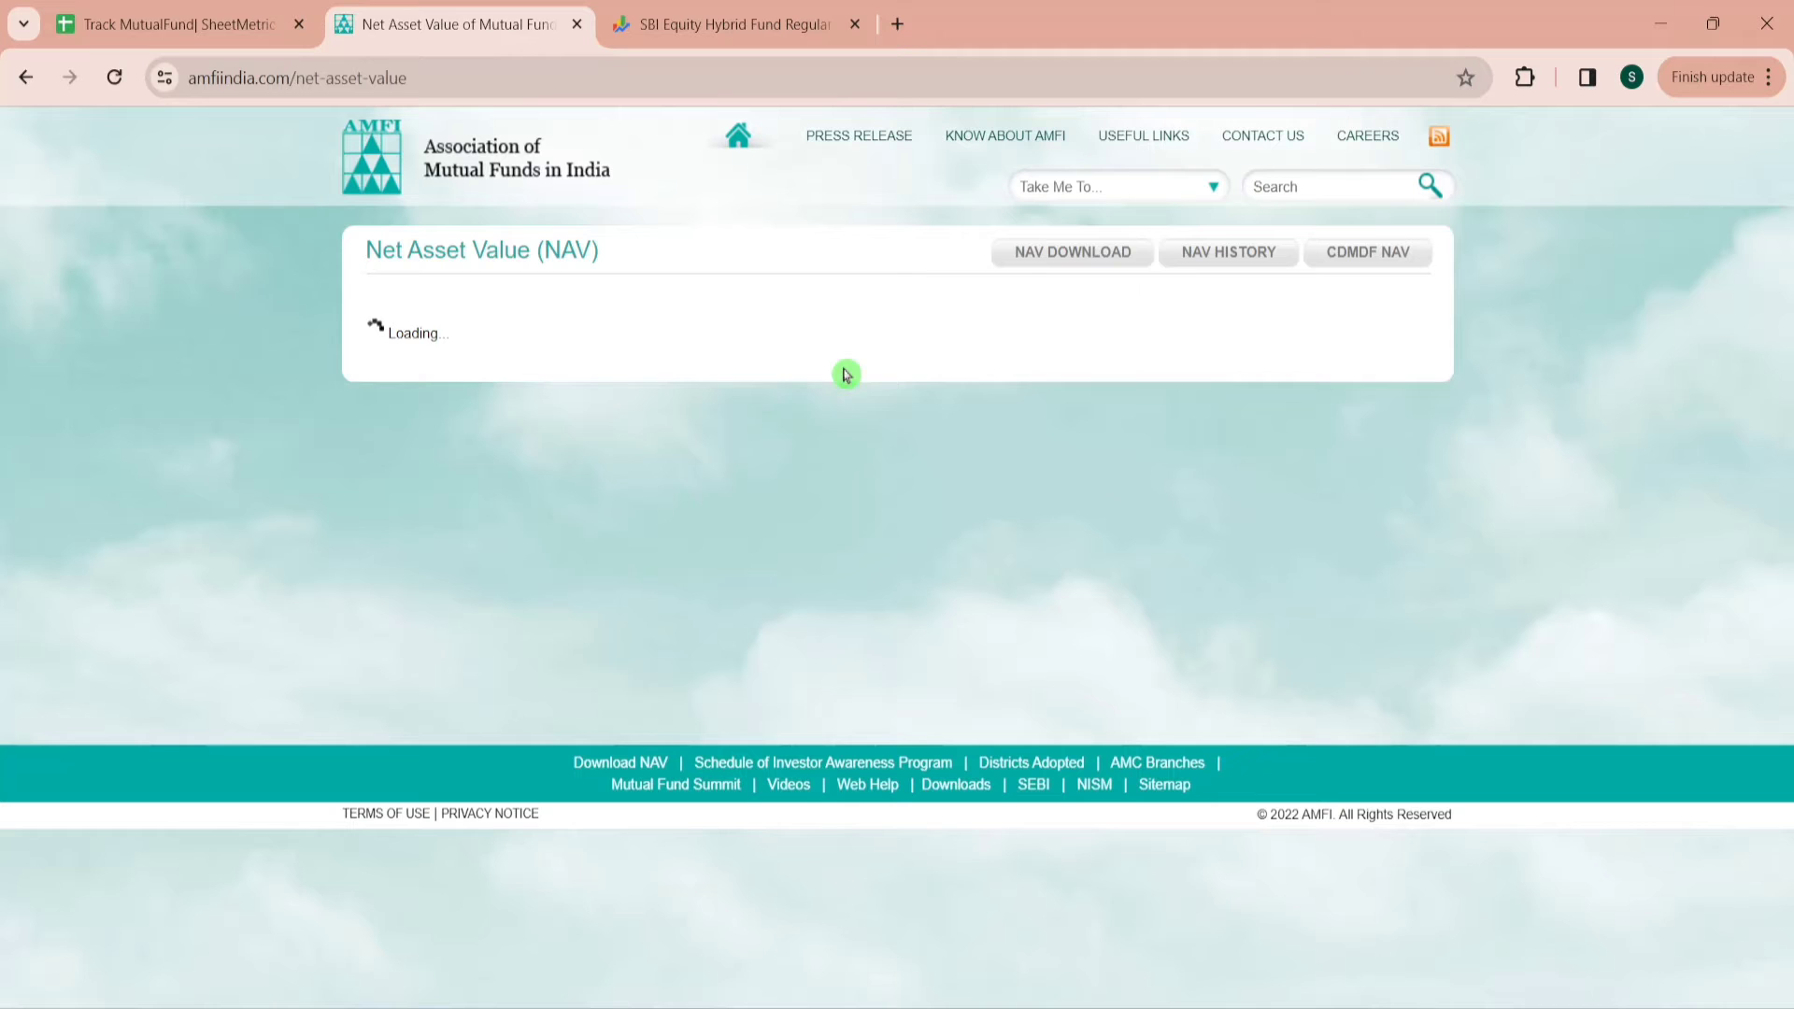
left_click(1086, 249)
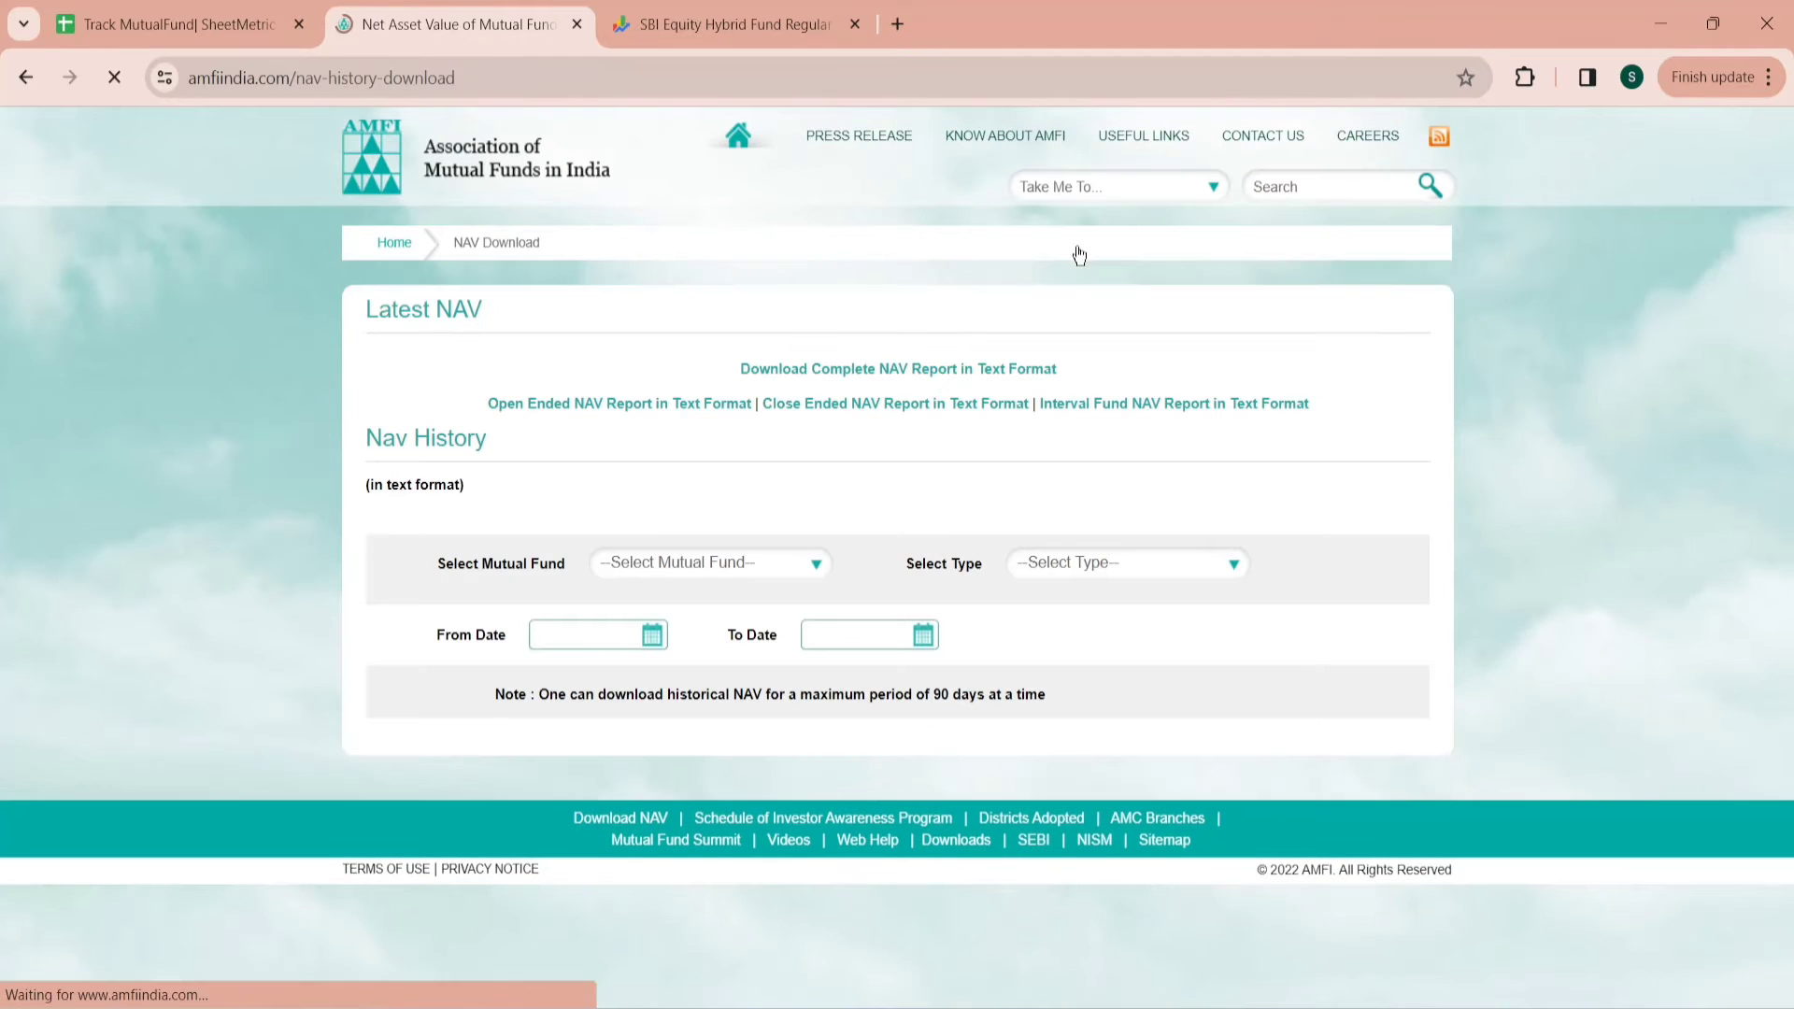
left_click(844, 372)
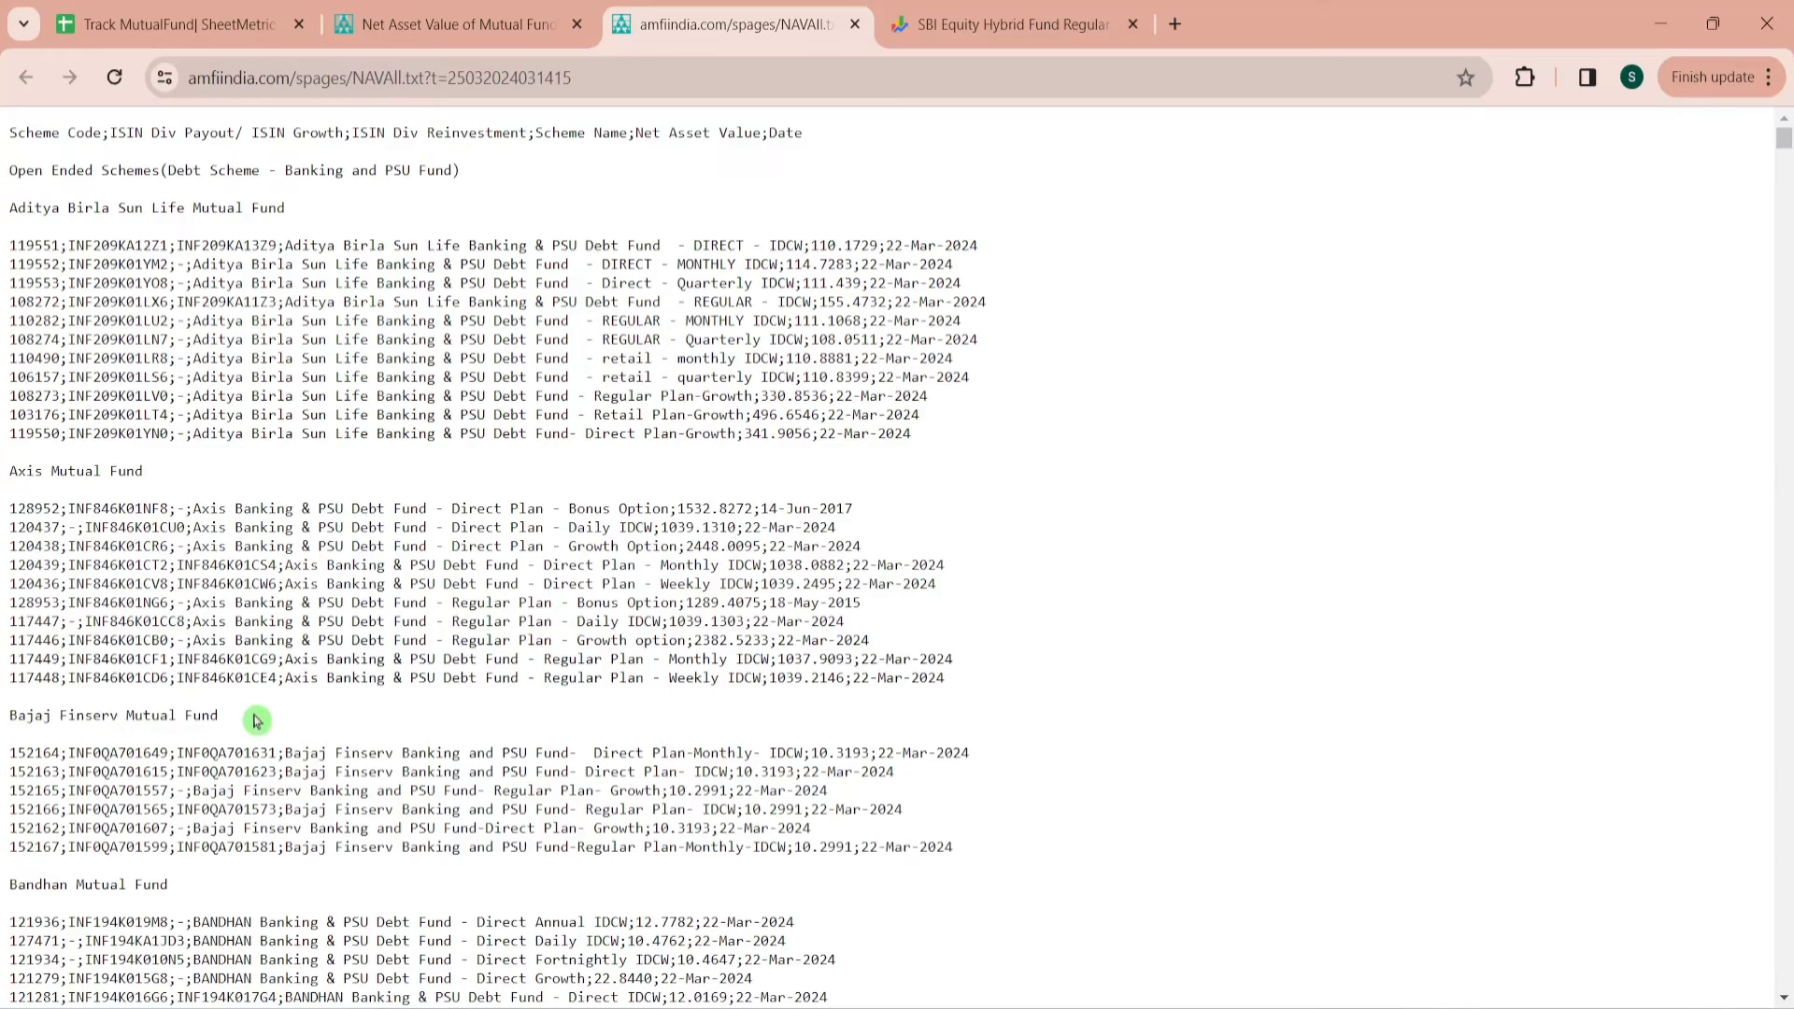
Inspect the report's Net Asset Value and Date columns and select its web address
left_click(1786, 152)
mouse_move(1785, 150)
left_mouse_down()
mouse_move(1786, 673)
mouse_move(1786, 134)
left_mouse_up()
left_click_drag(761, 132, 643, 132)
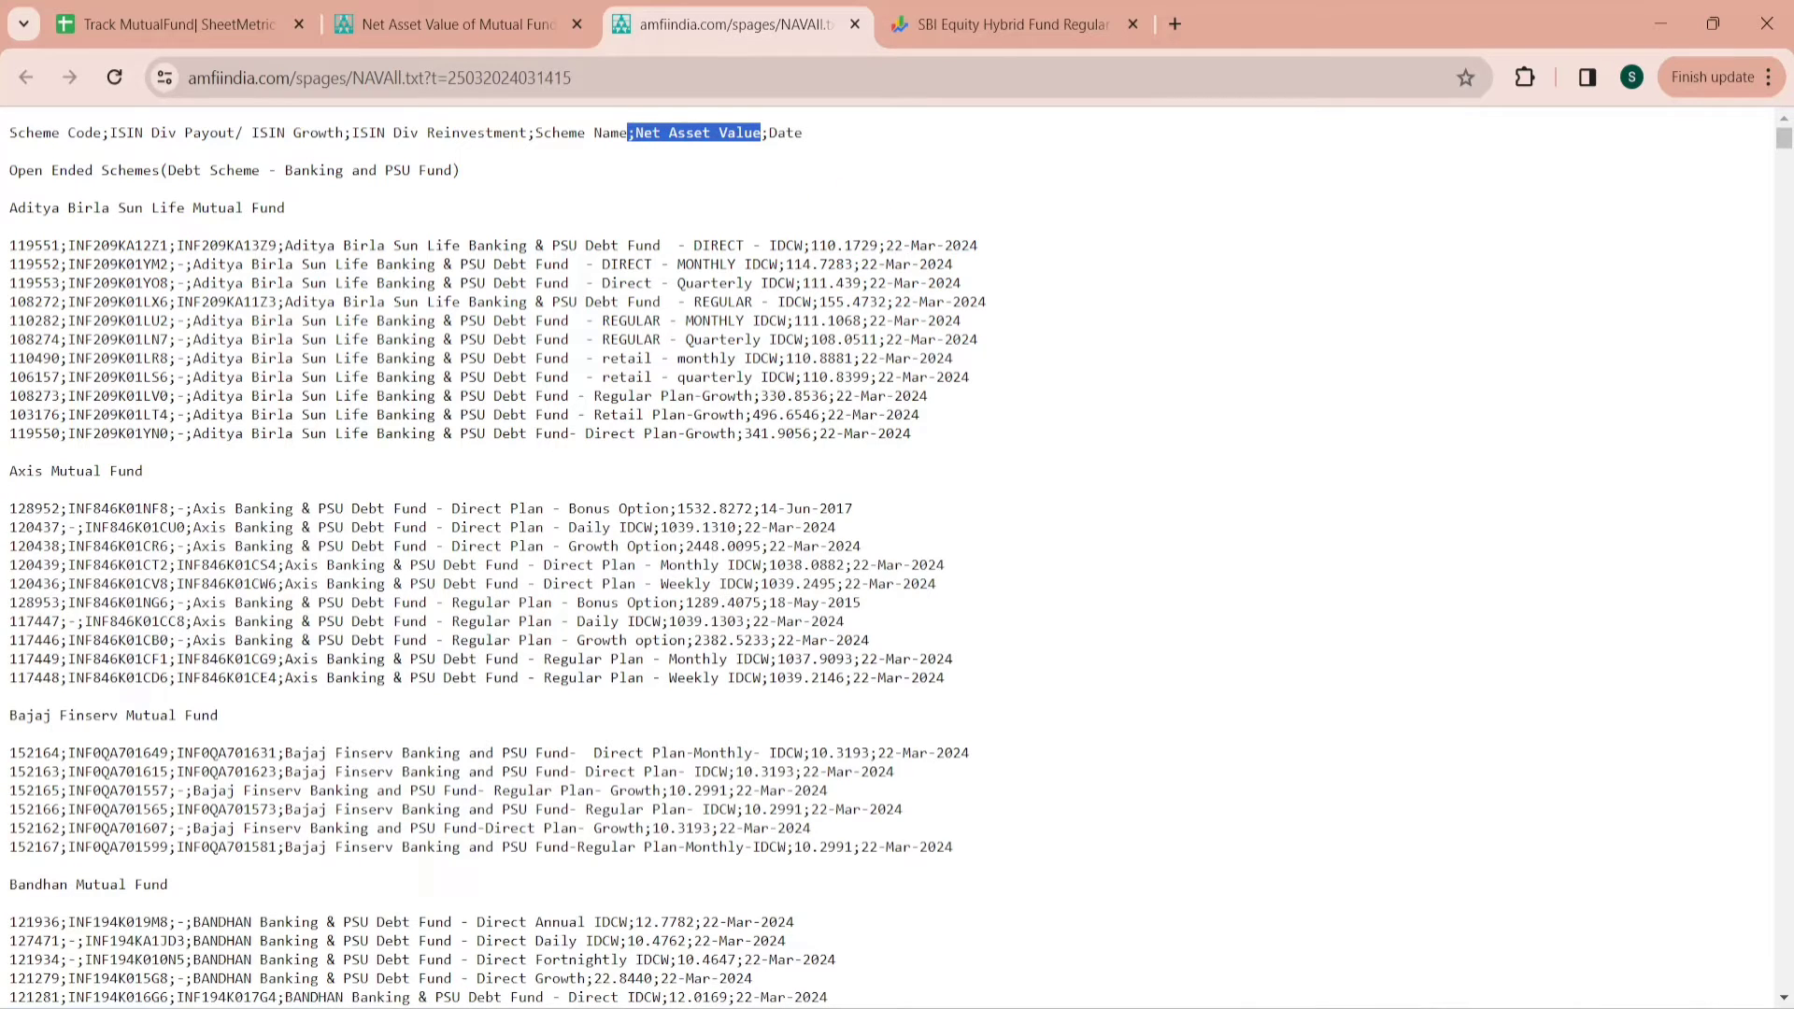
left_click_drag(880, 245, 828, 245)
left_click_drag(804, 133, 786, 133)
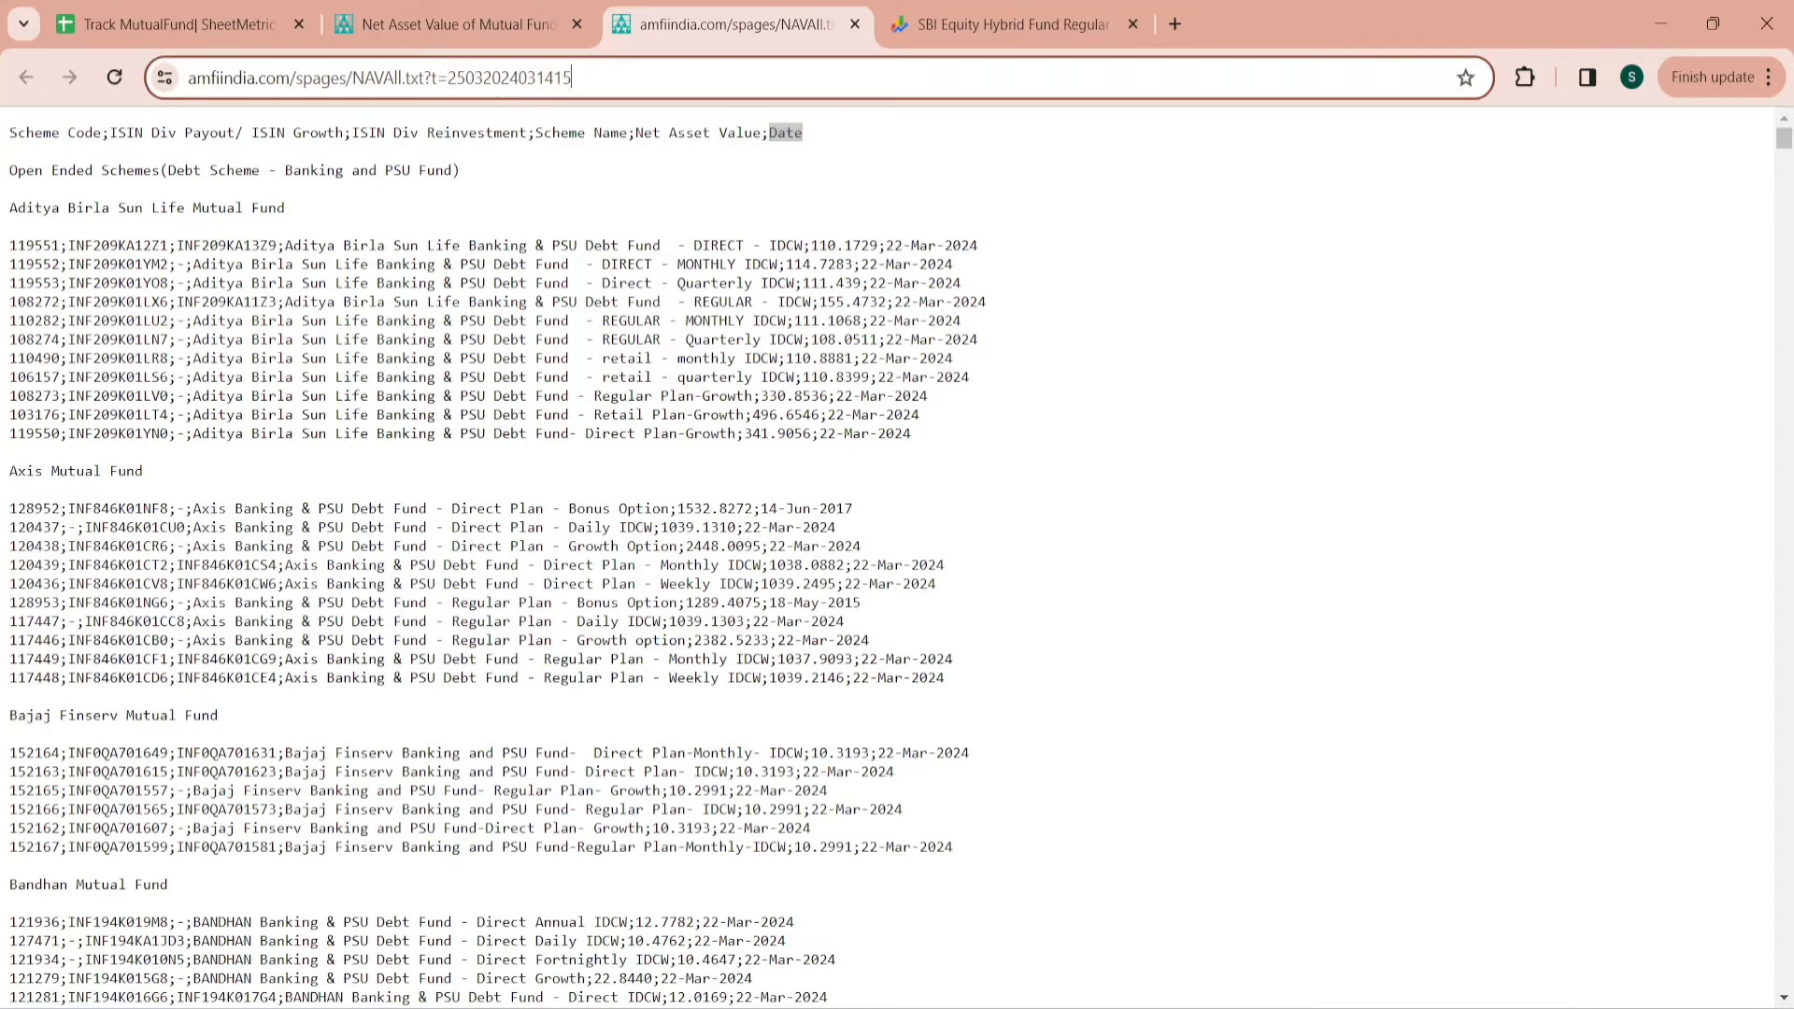
left_click_drag(572, 78, 188, 78)
key("ctrl+c")
Start an IMPORTDATA formula in AMFI cell A3 using the pasted NAVAll.txt address
left_click(168, 25)
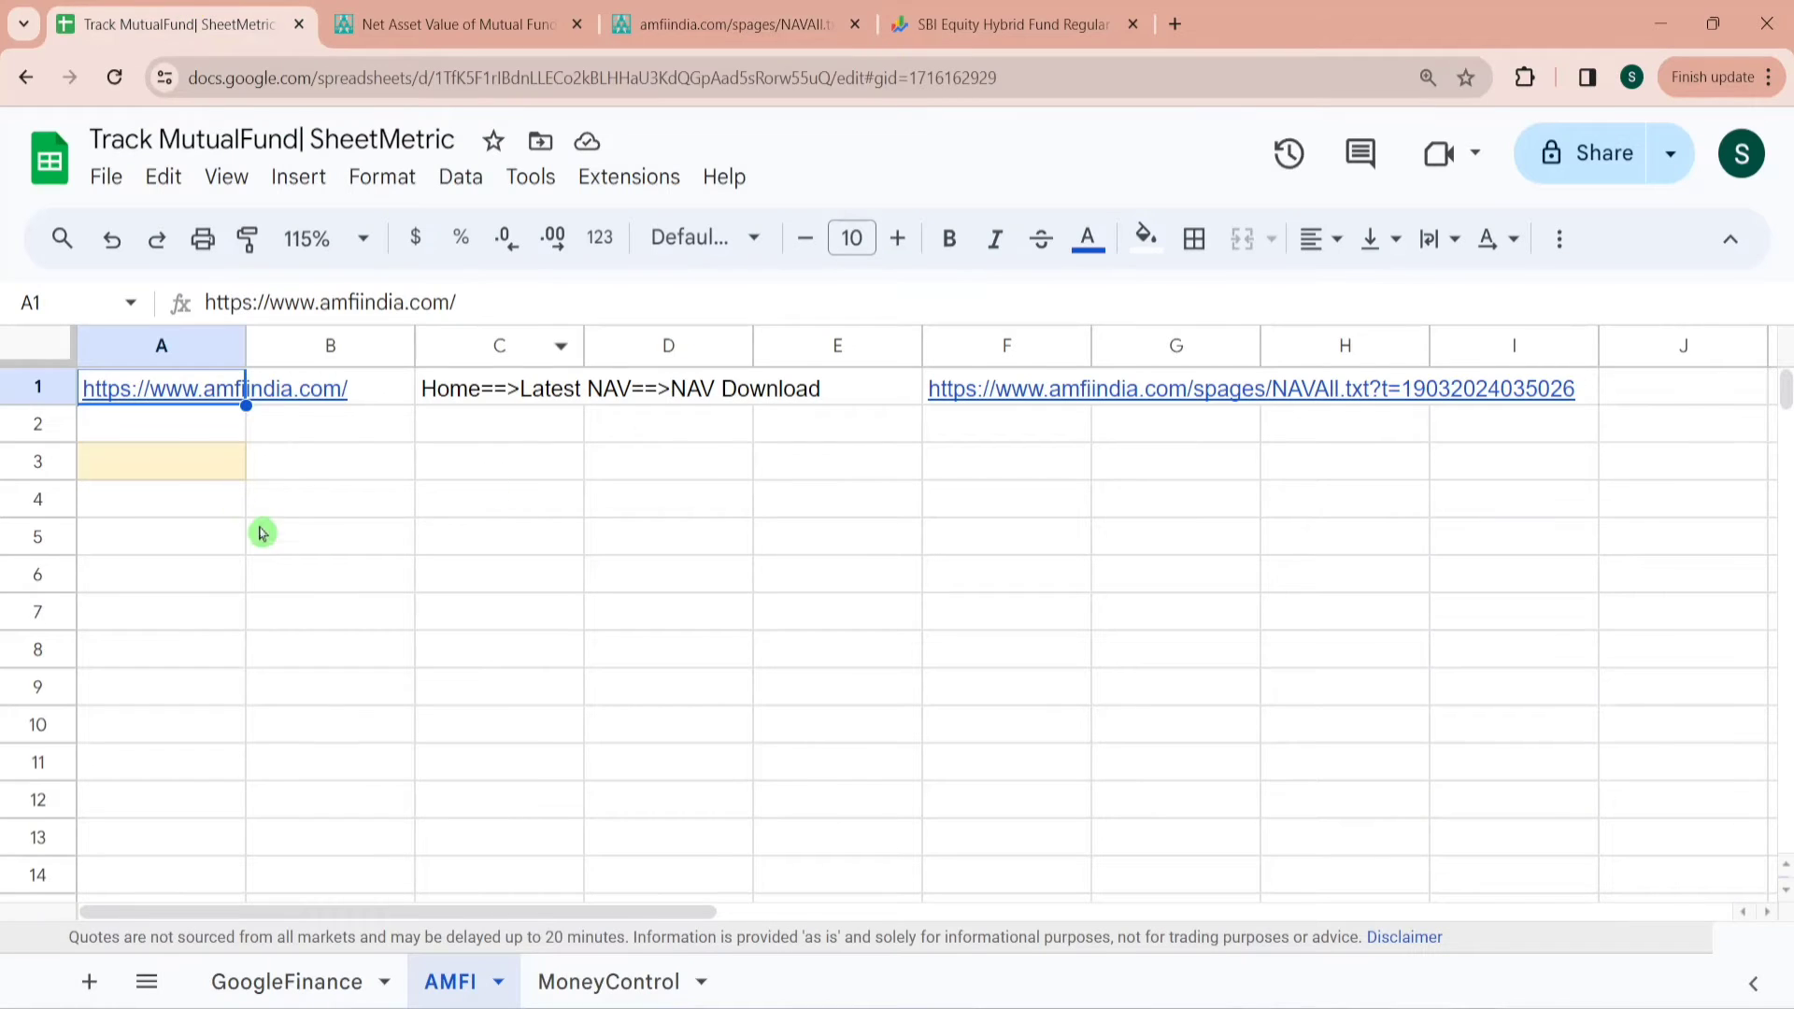
type("=impo")
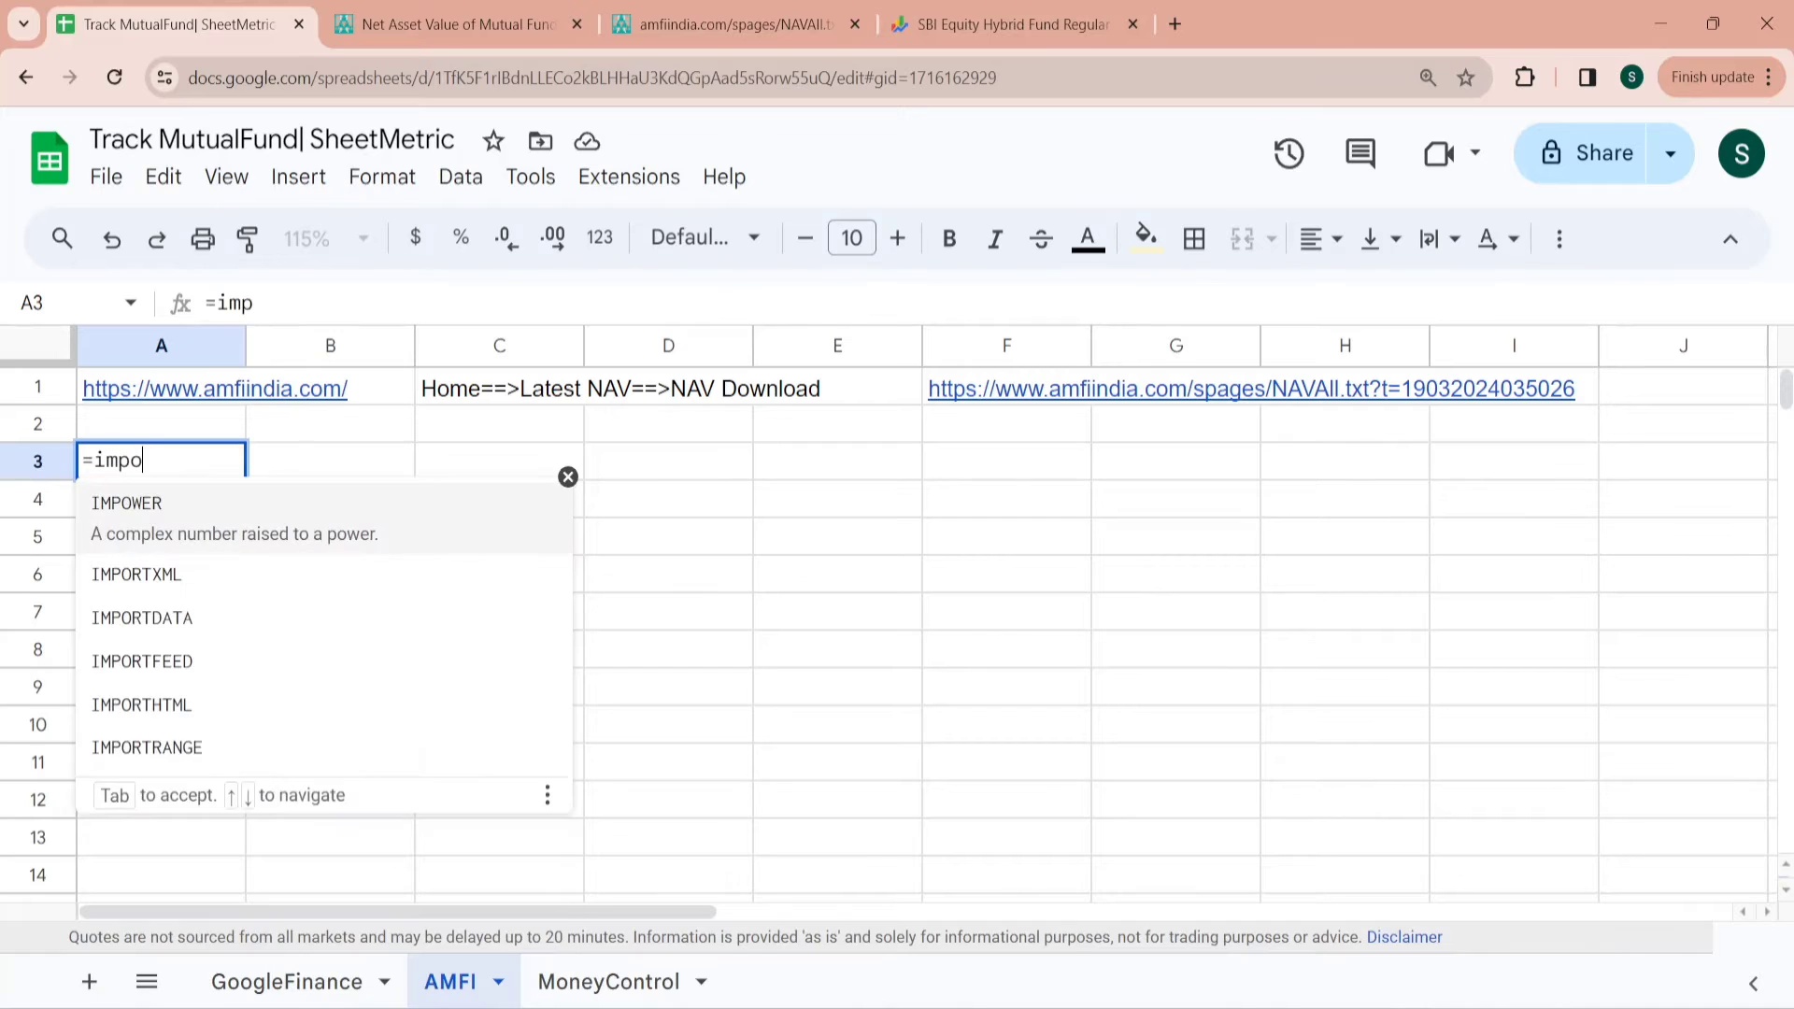
type("rtda")
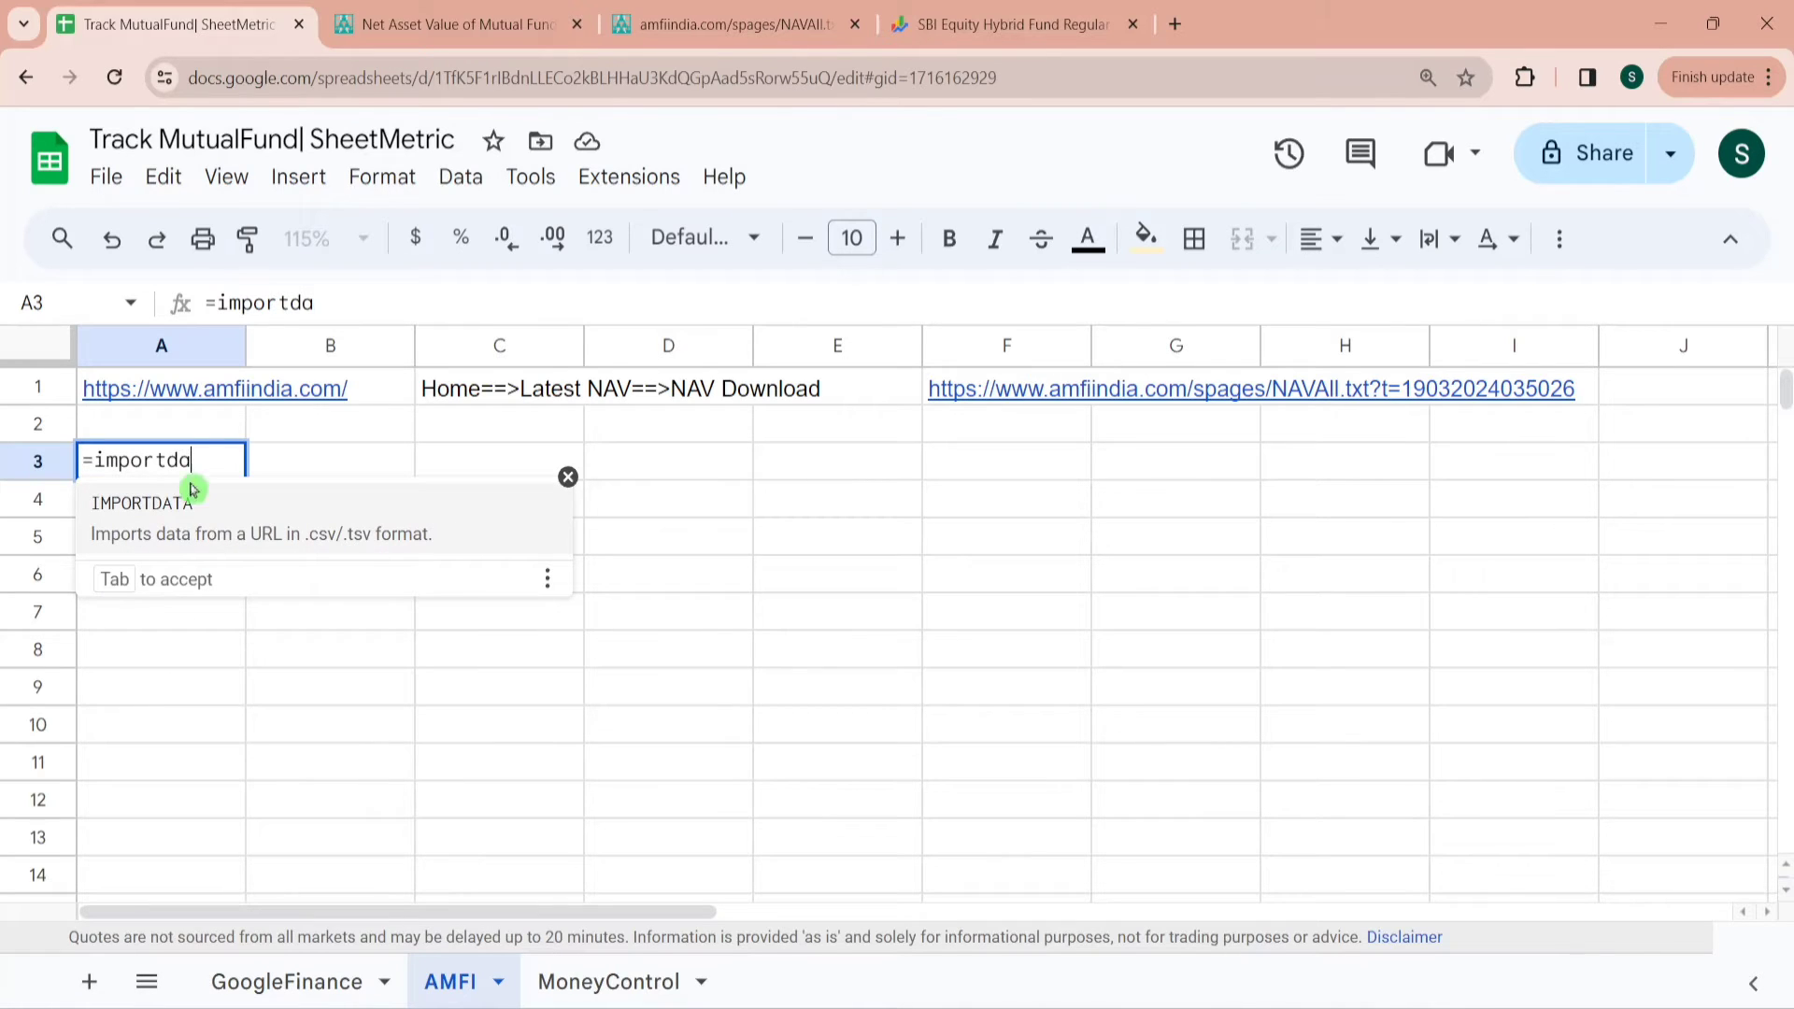
left_click(240, 535)
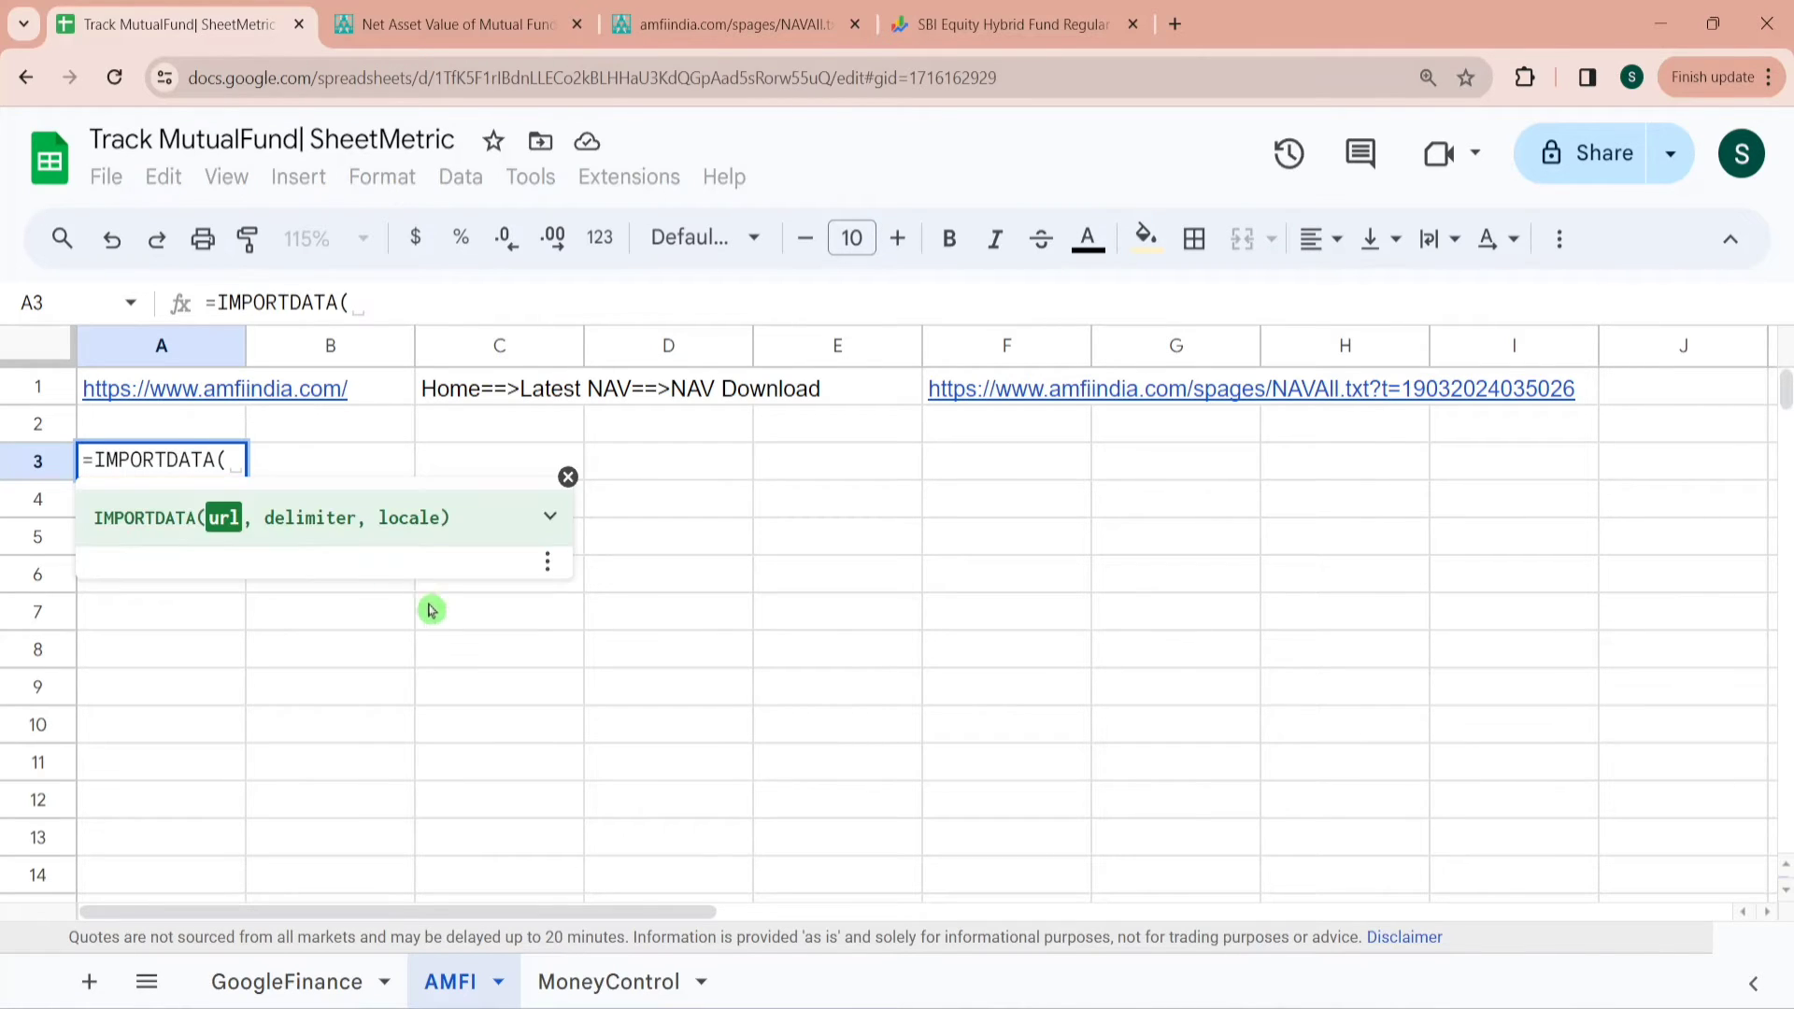
type("\"")
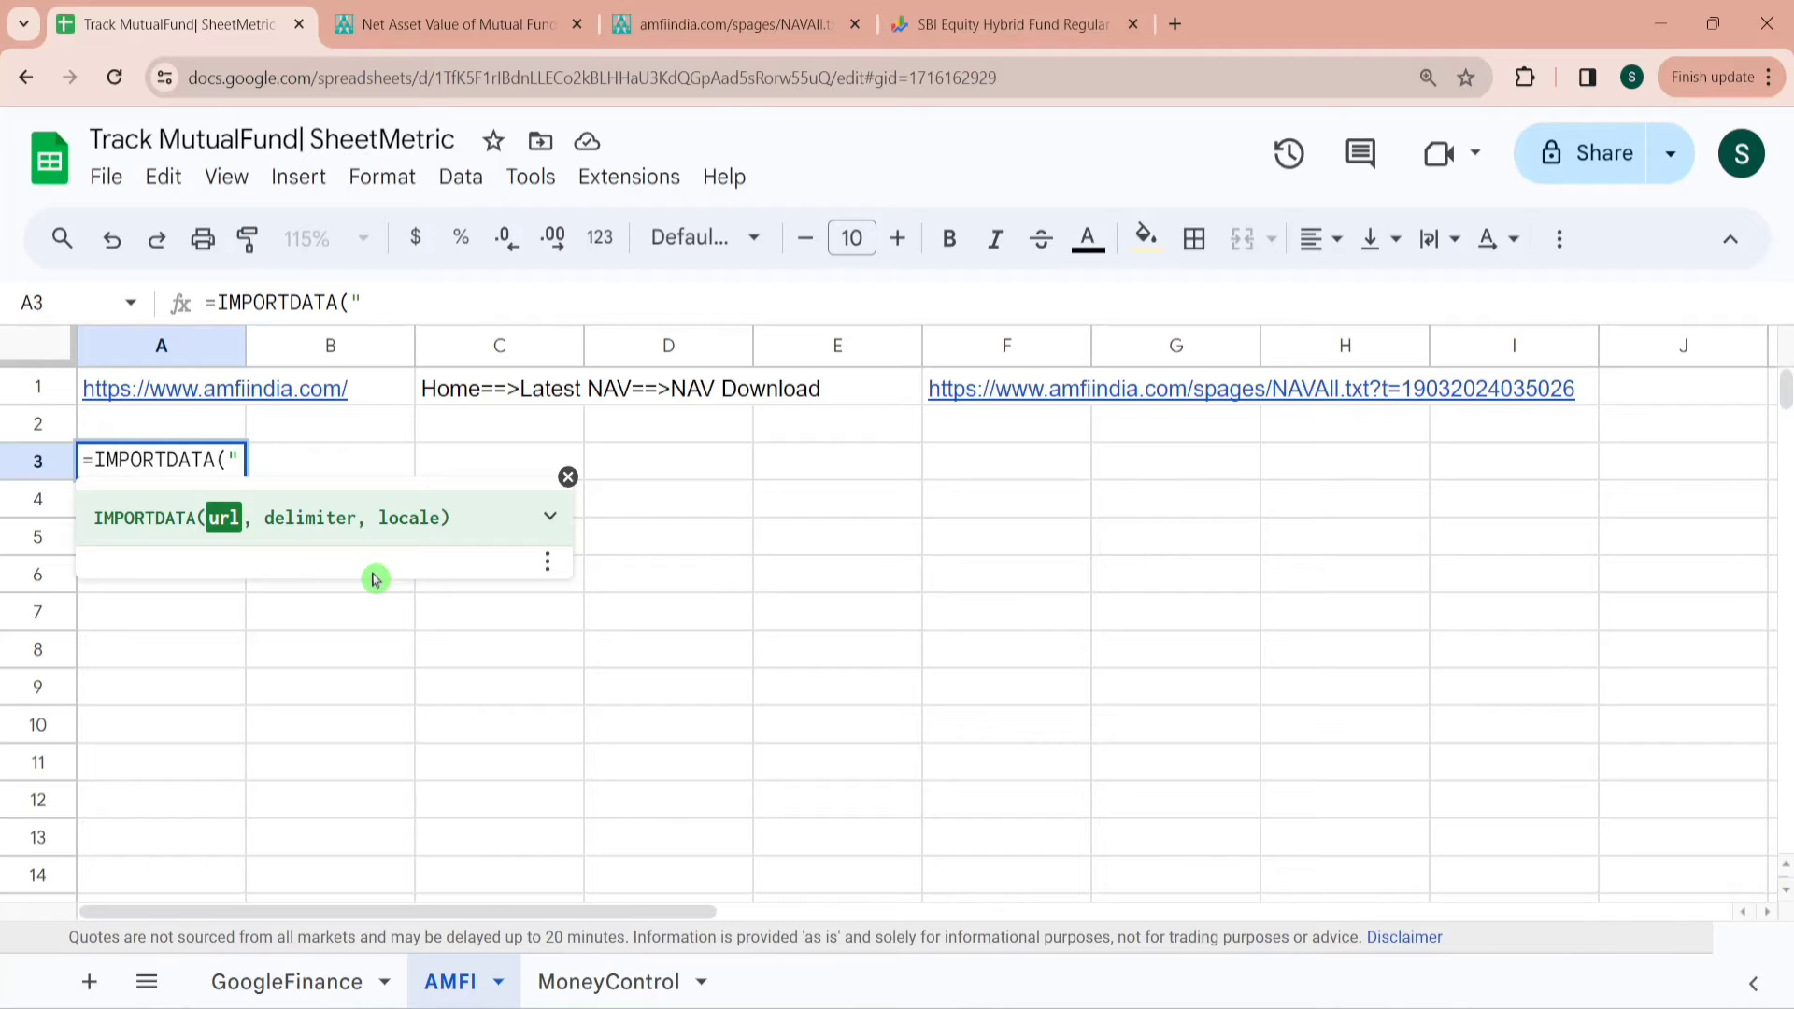
key("ctrl+v")
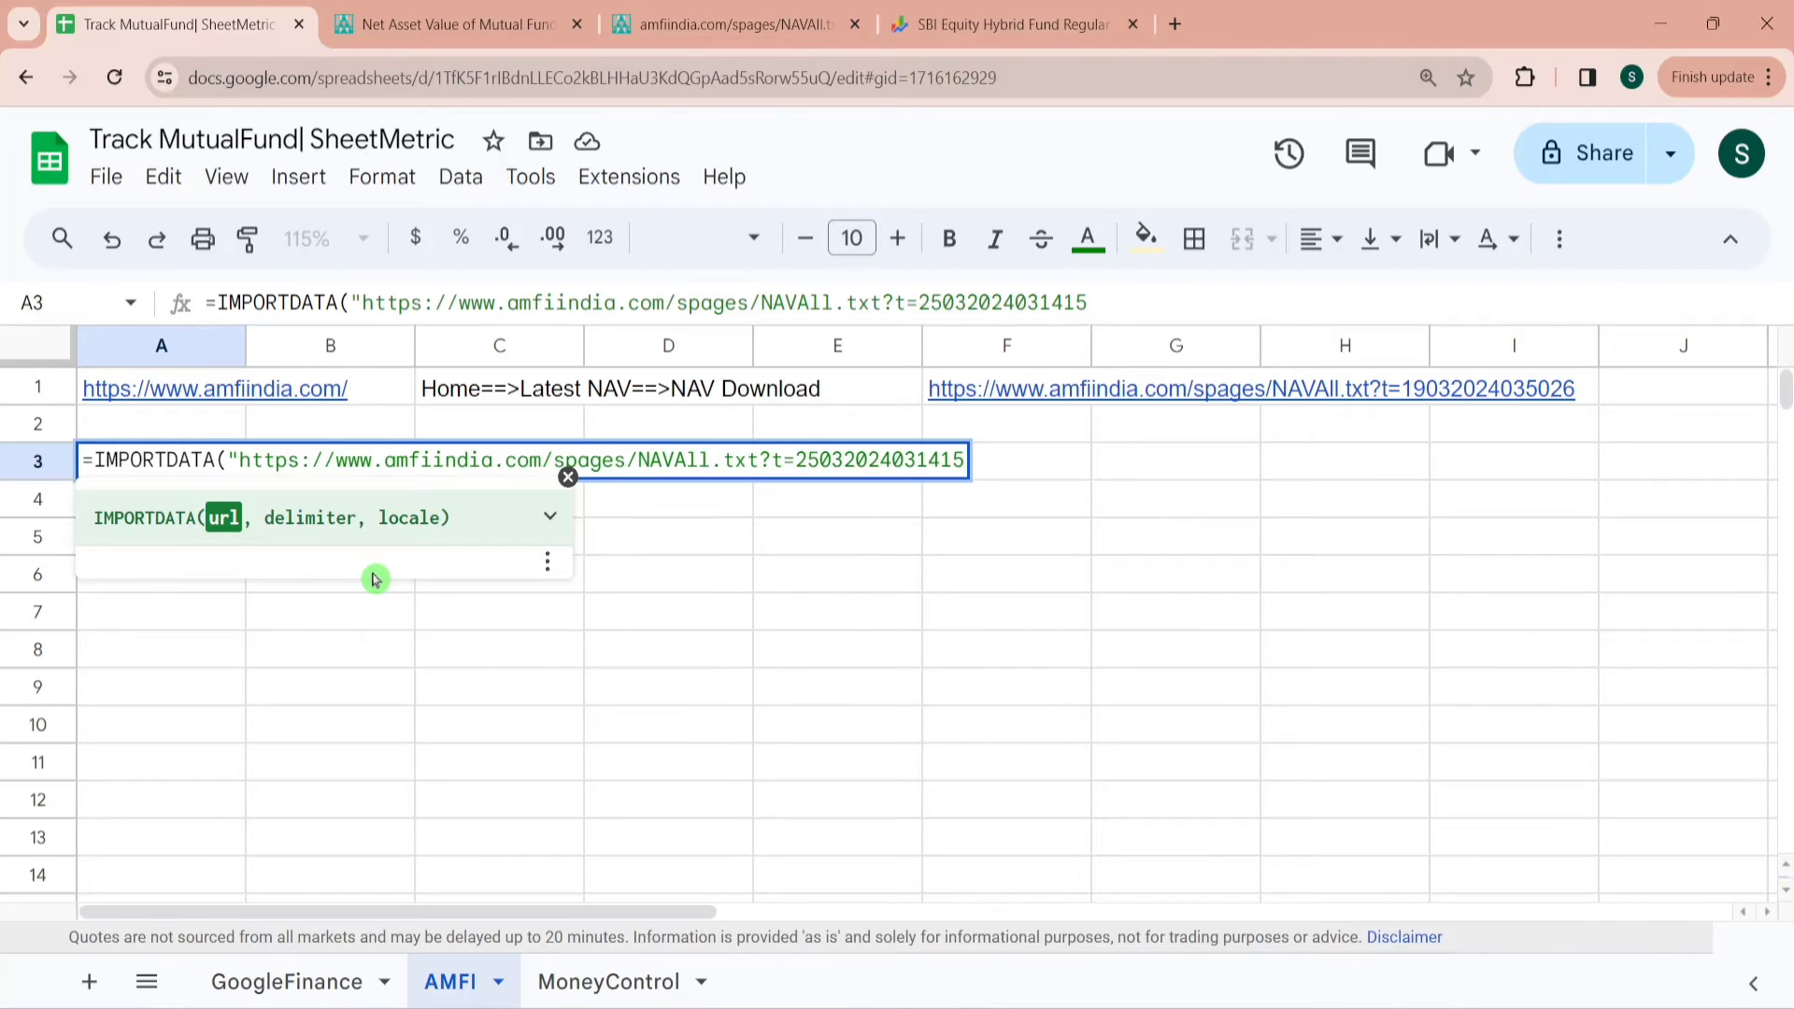
type(",")
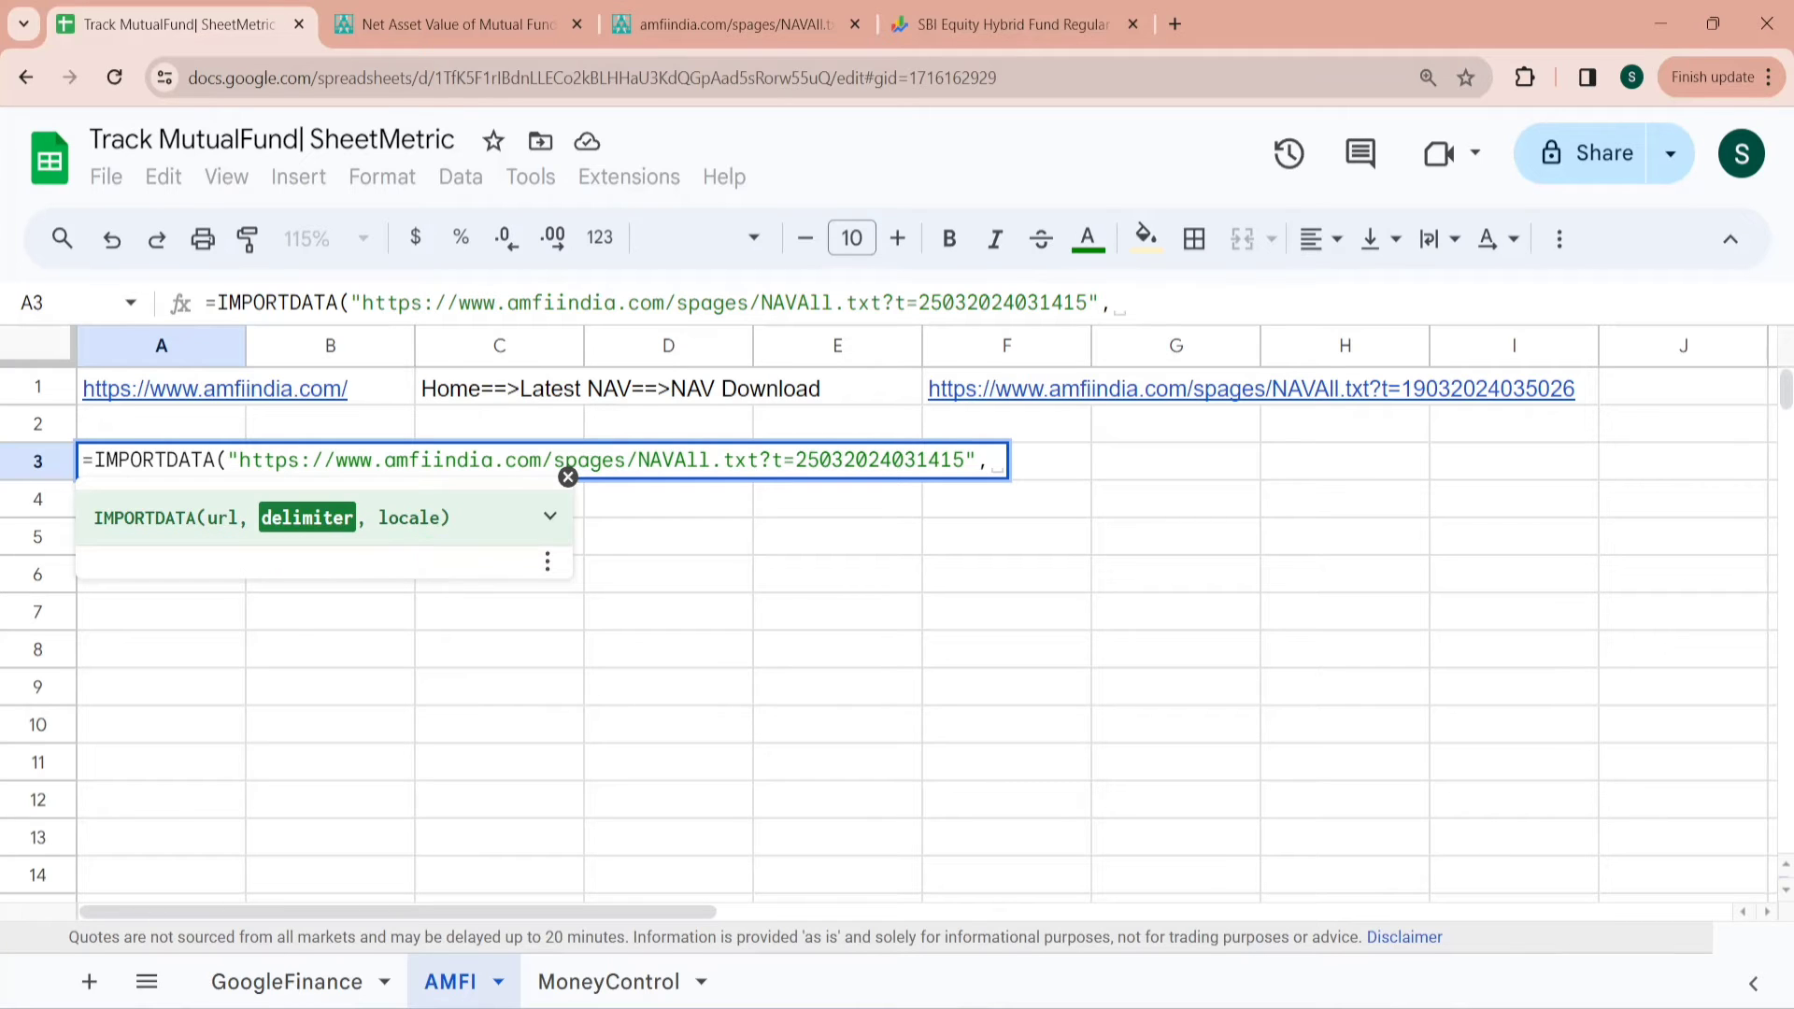
Confirm the NAV file uses semicolons, then finish the formula with a ";" delimiter and enter it
left_click(502, 11)
left_click(735, 7)
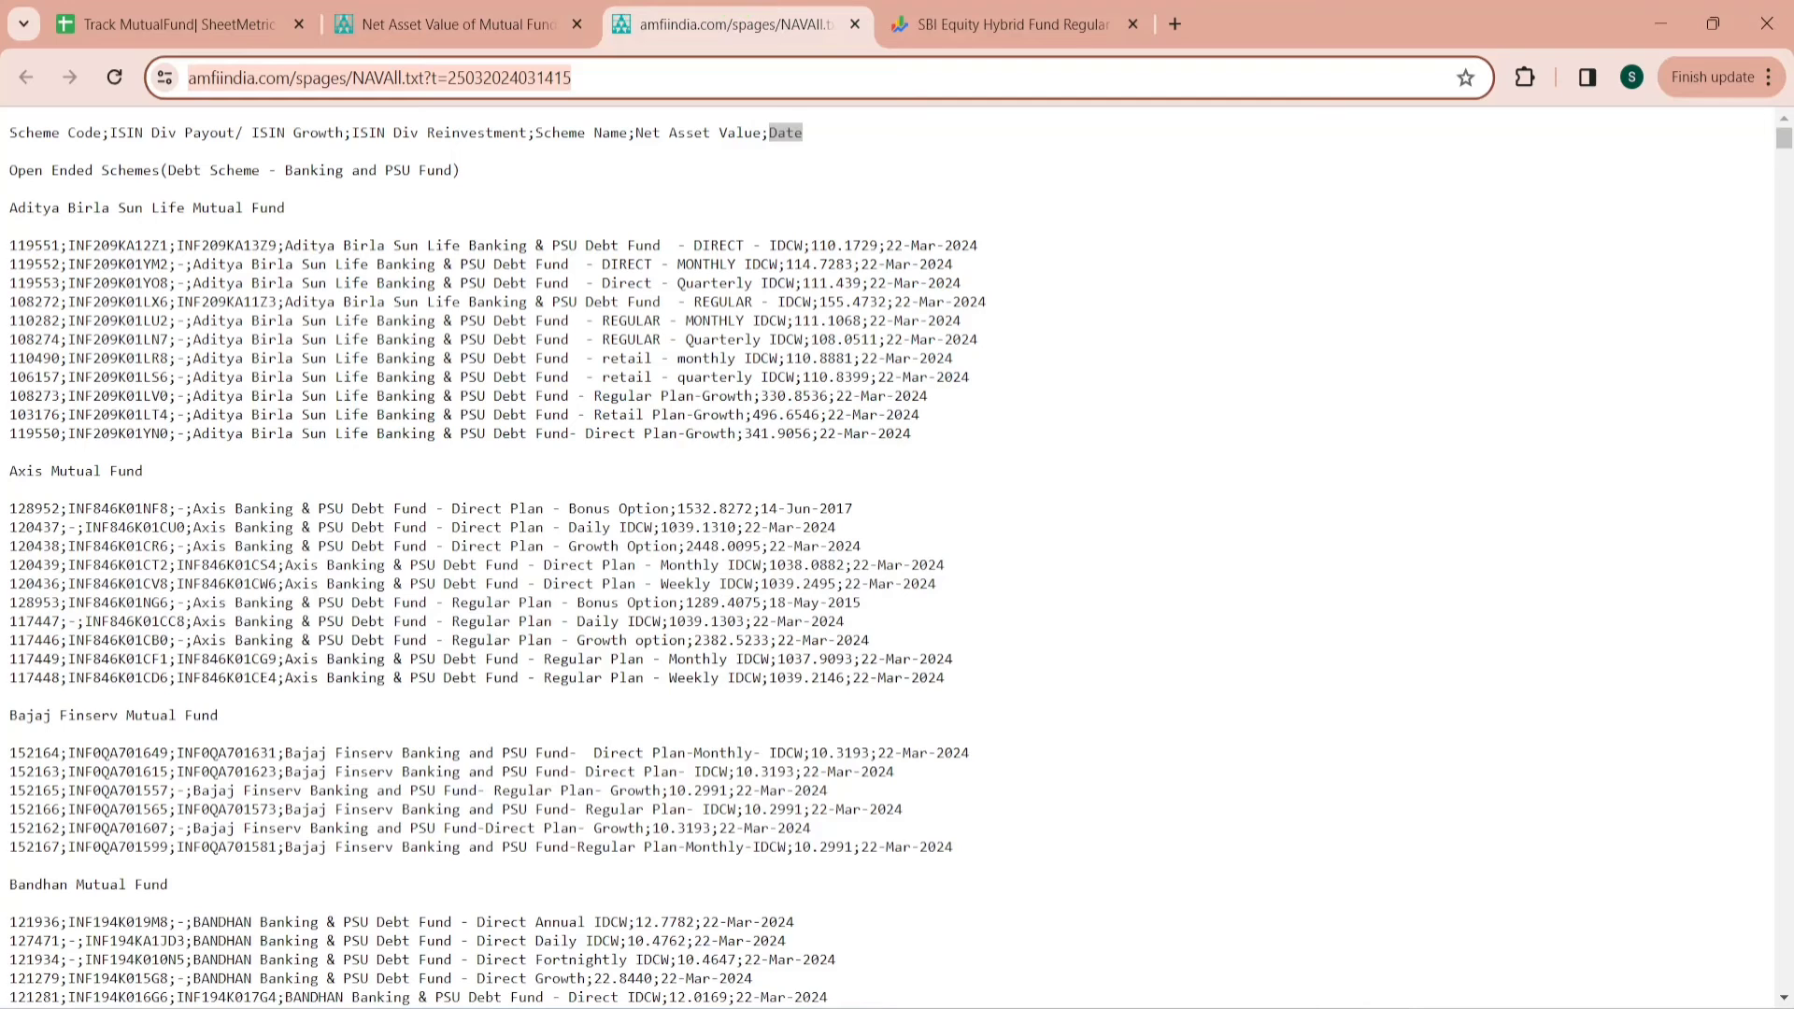
left_click_drag(161, 265, 175, 264)
left_click(159, 20)
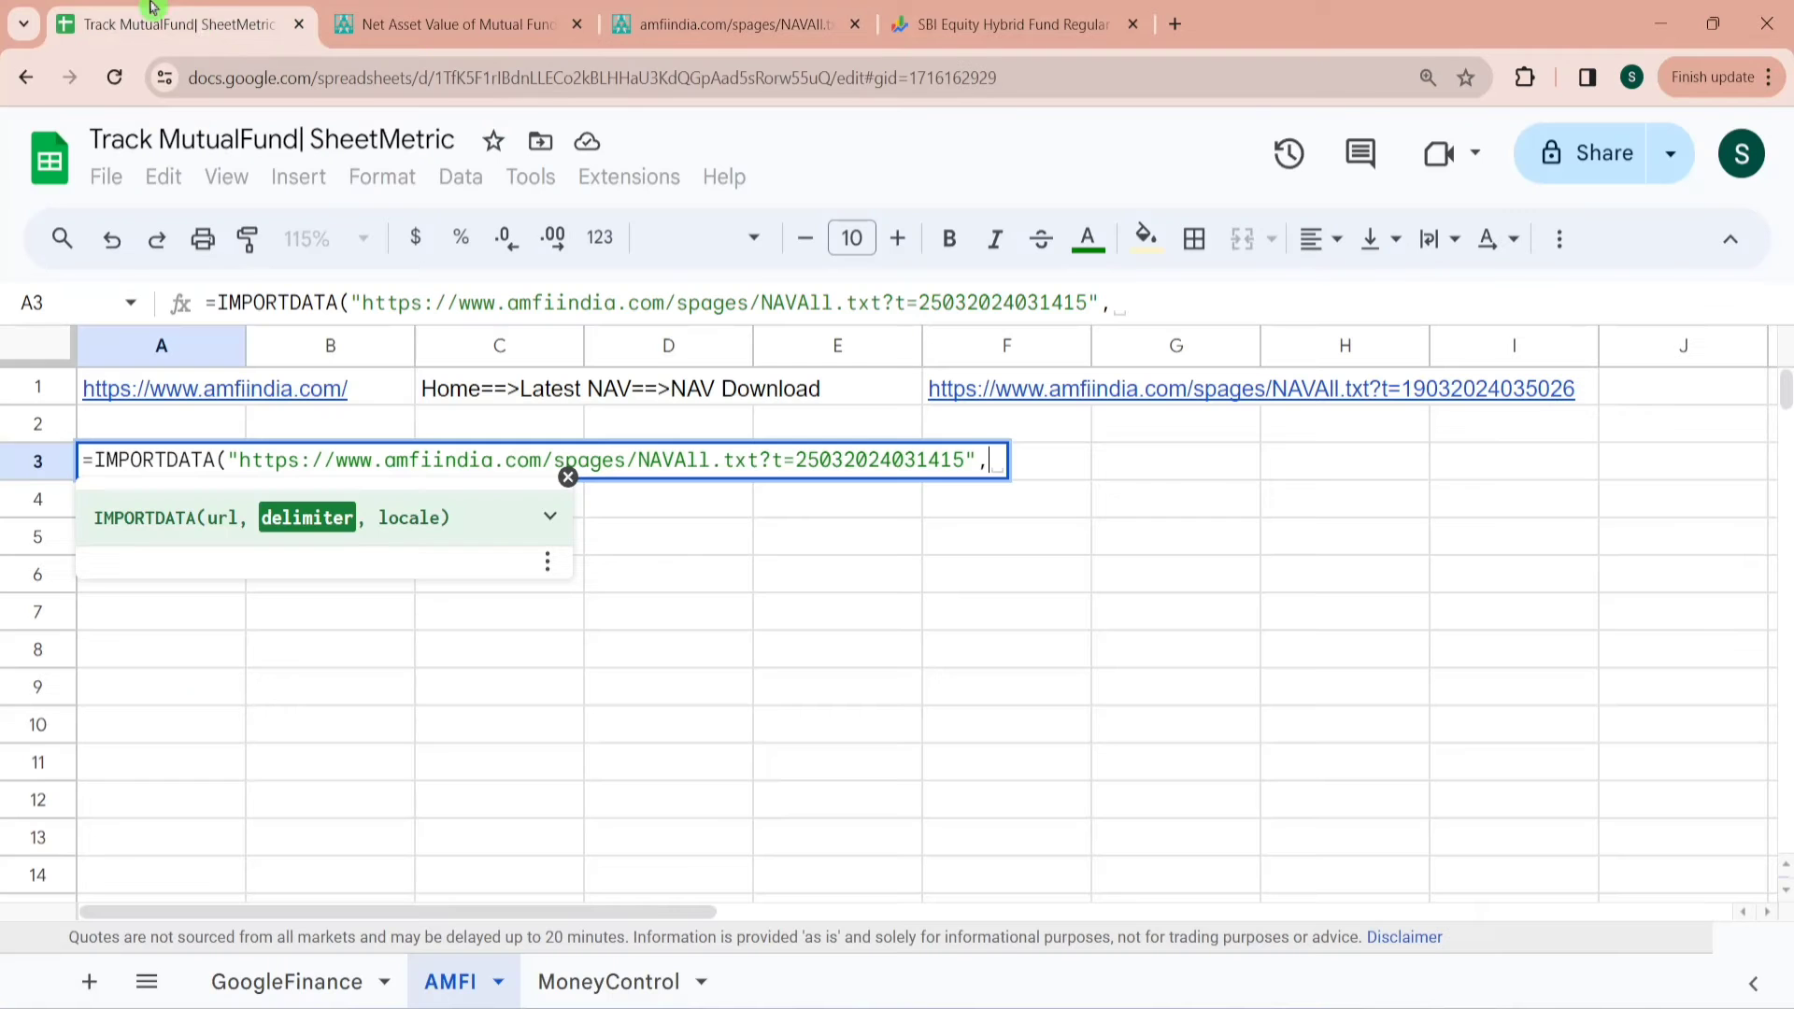
type("\"")
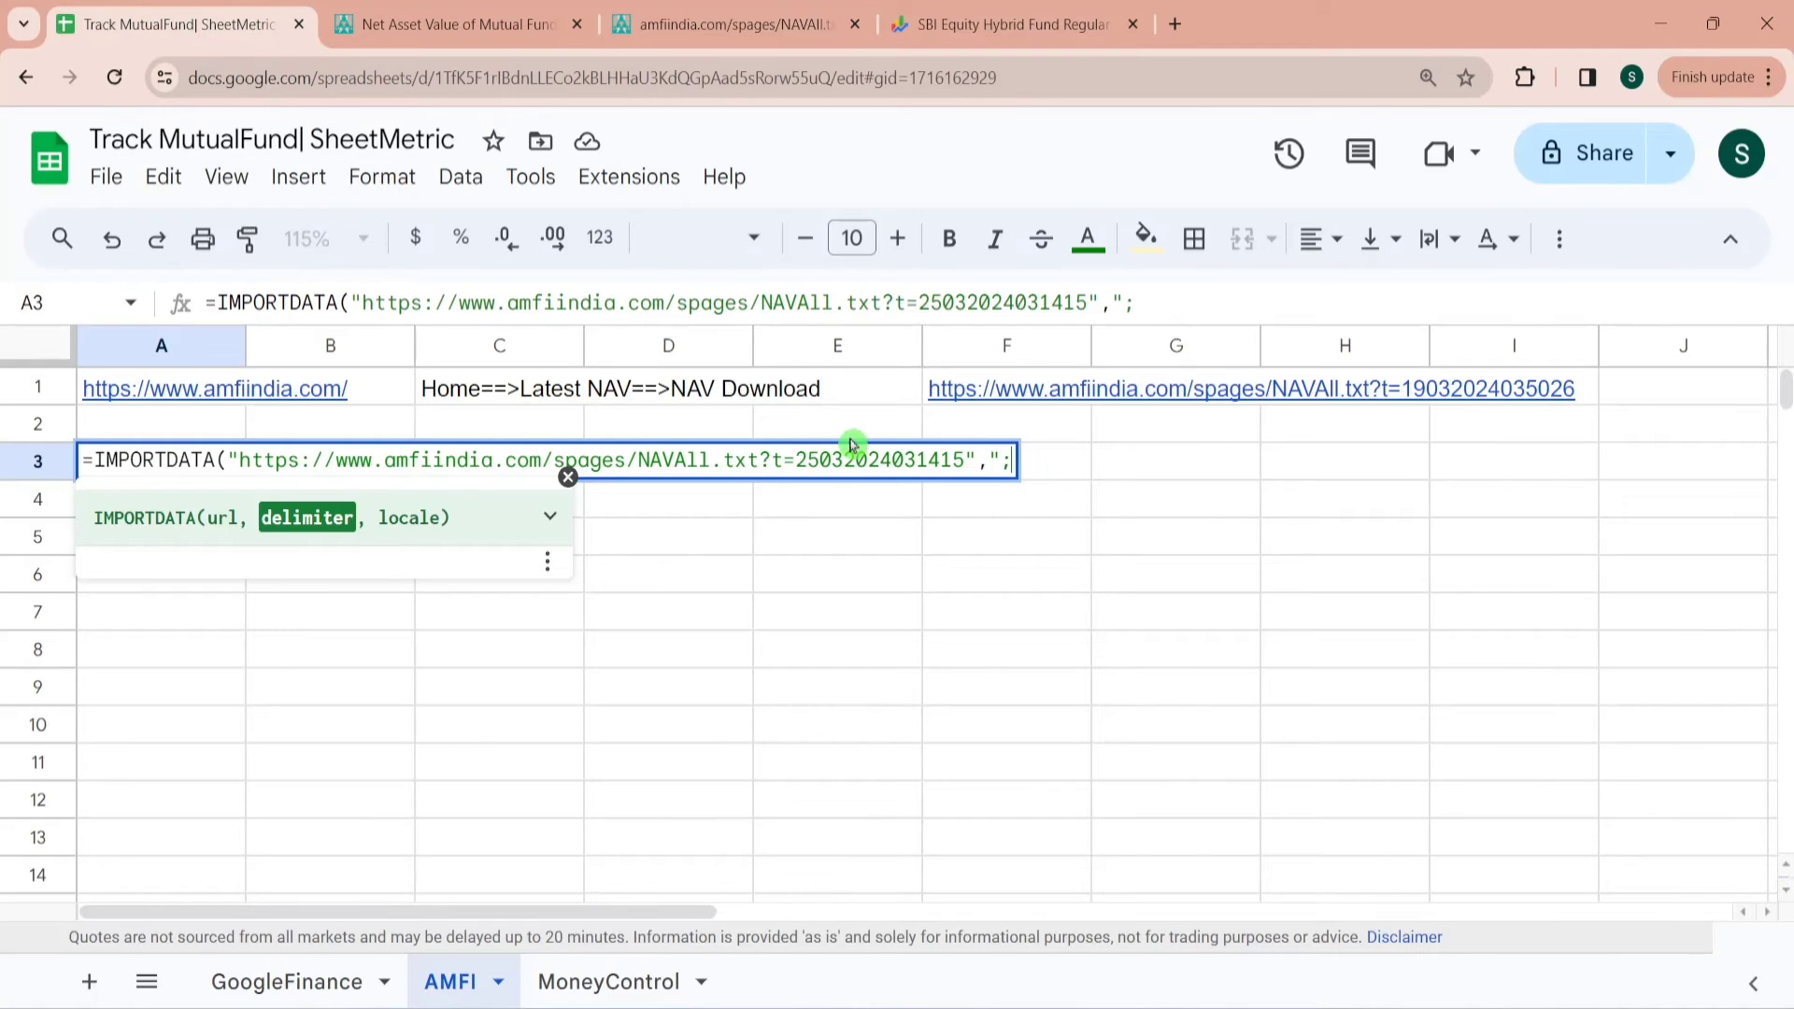
type(",")
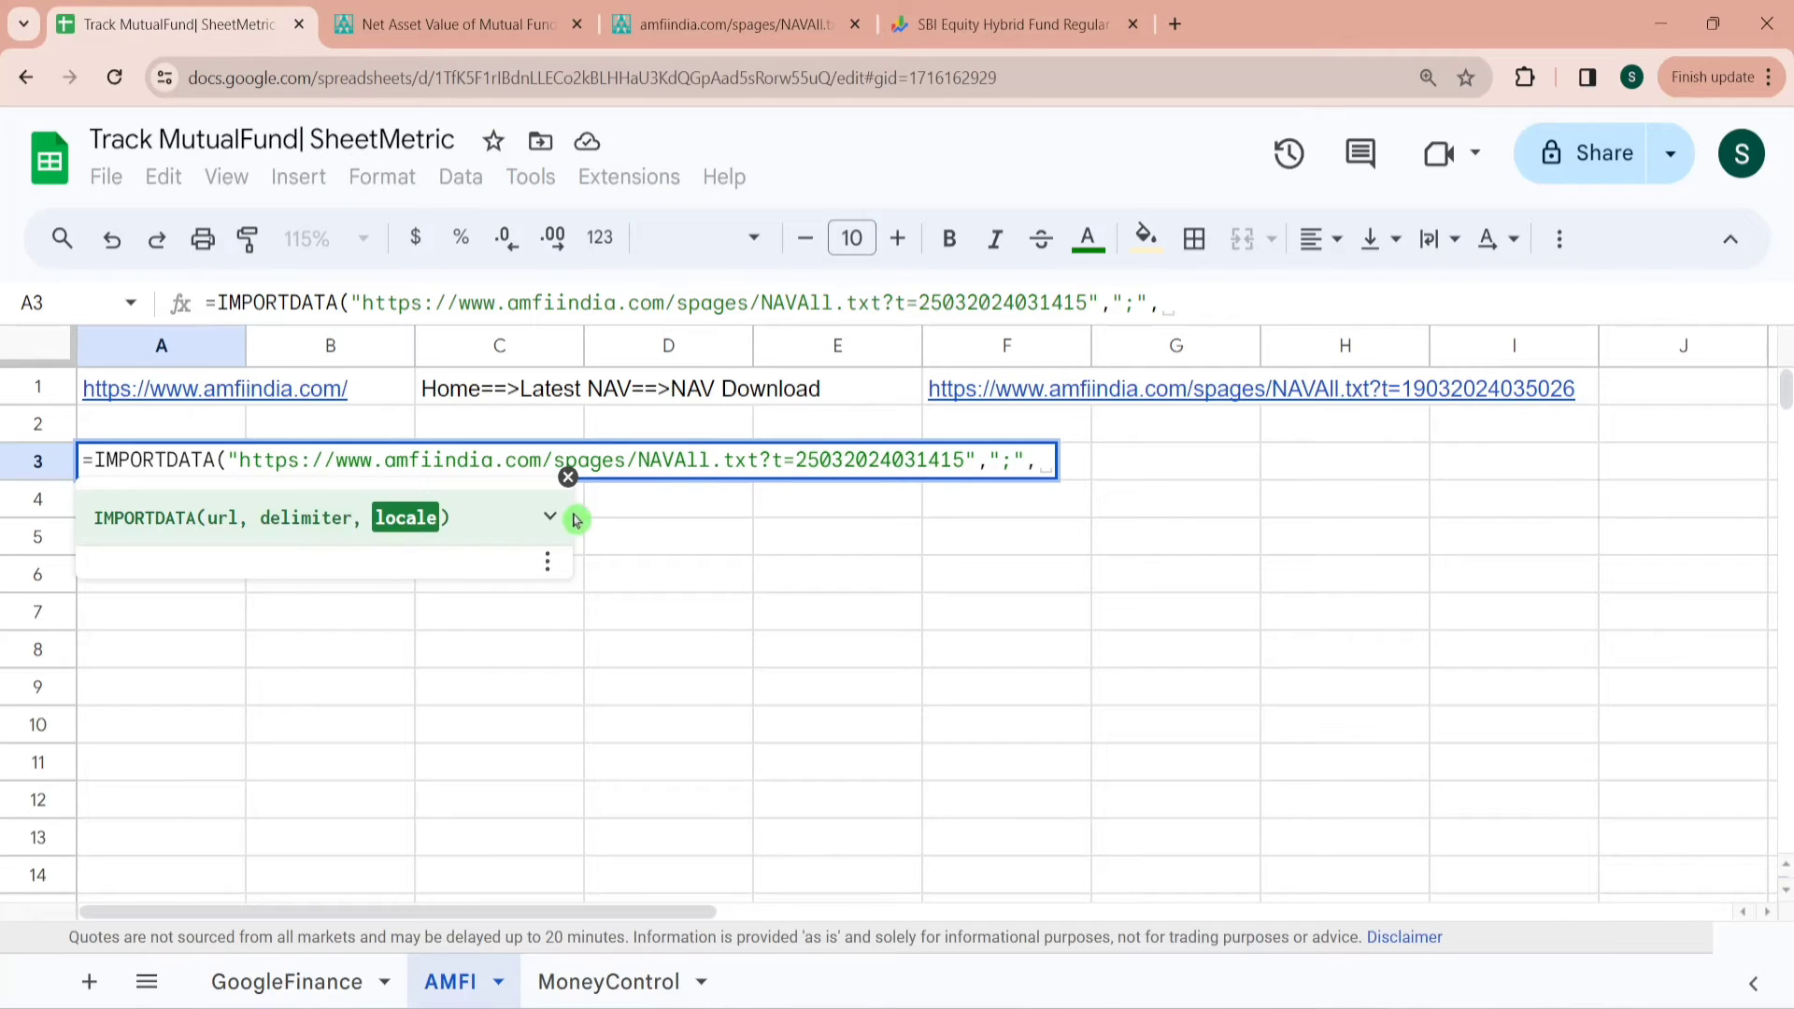
left_click(550, 517)
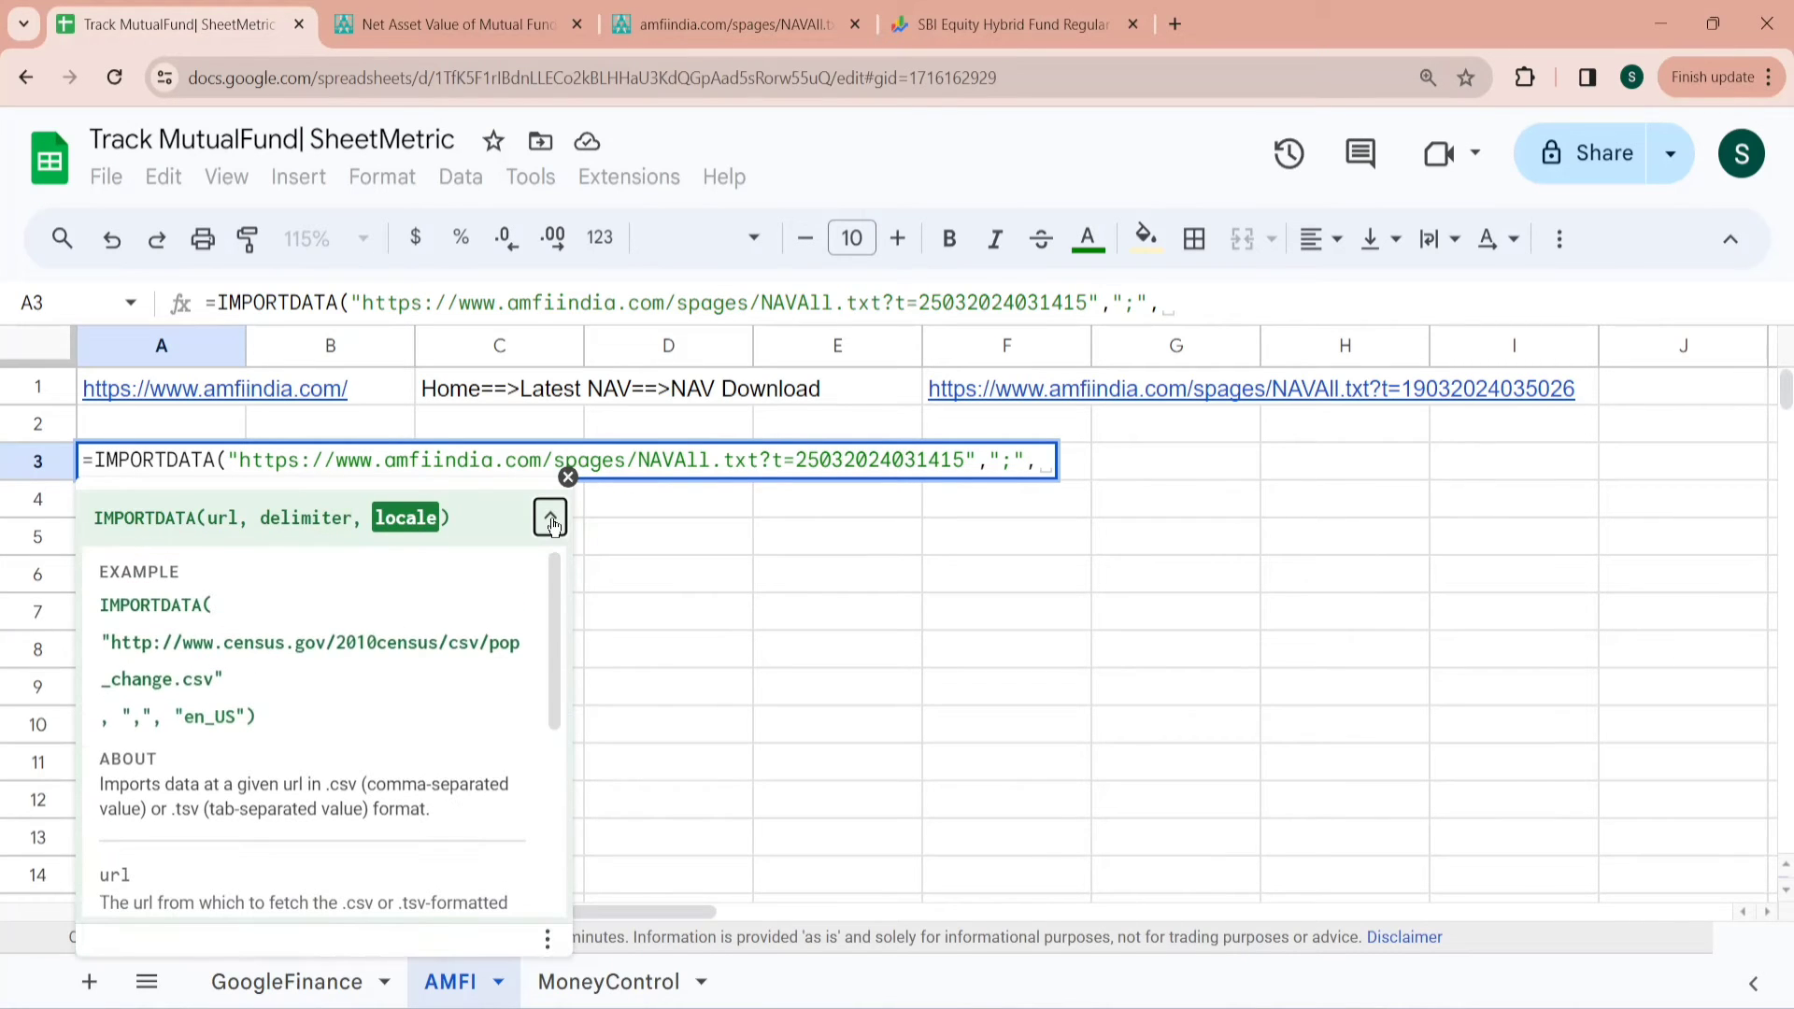
left_click(550, 517)
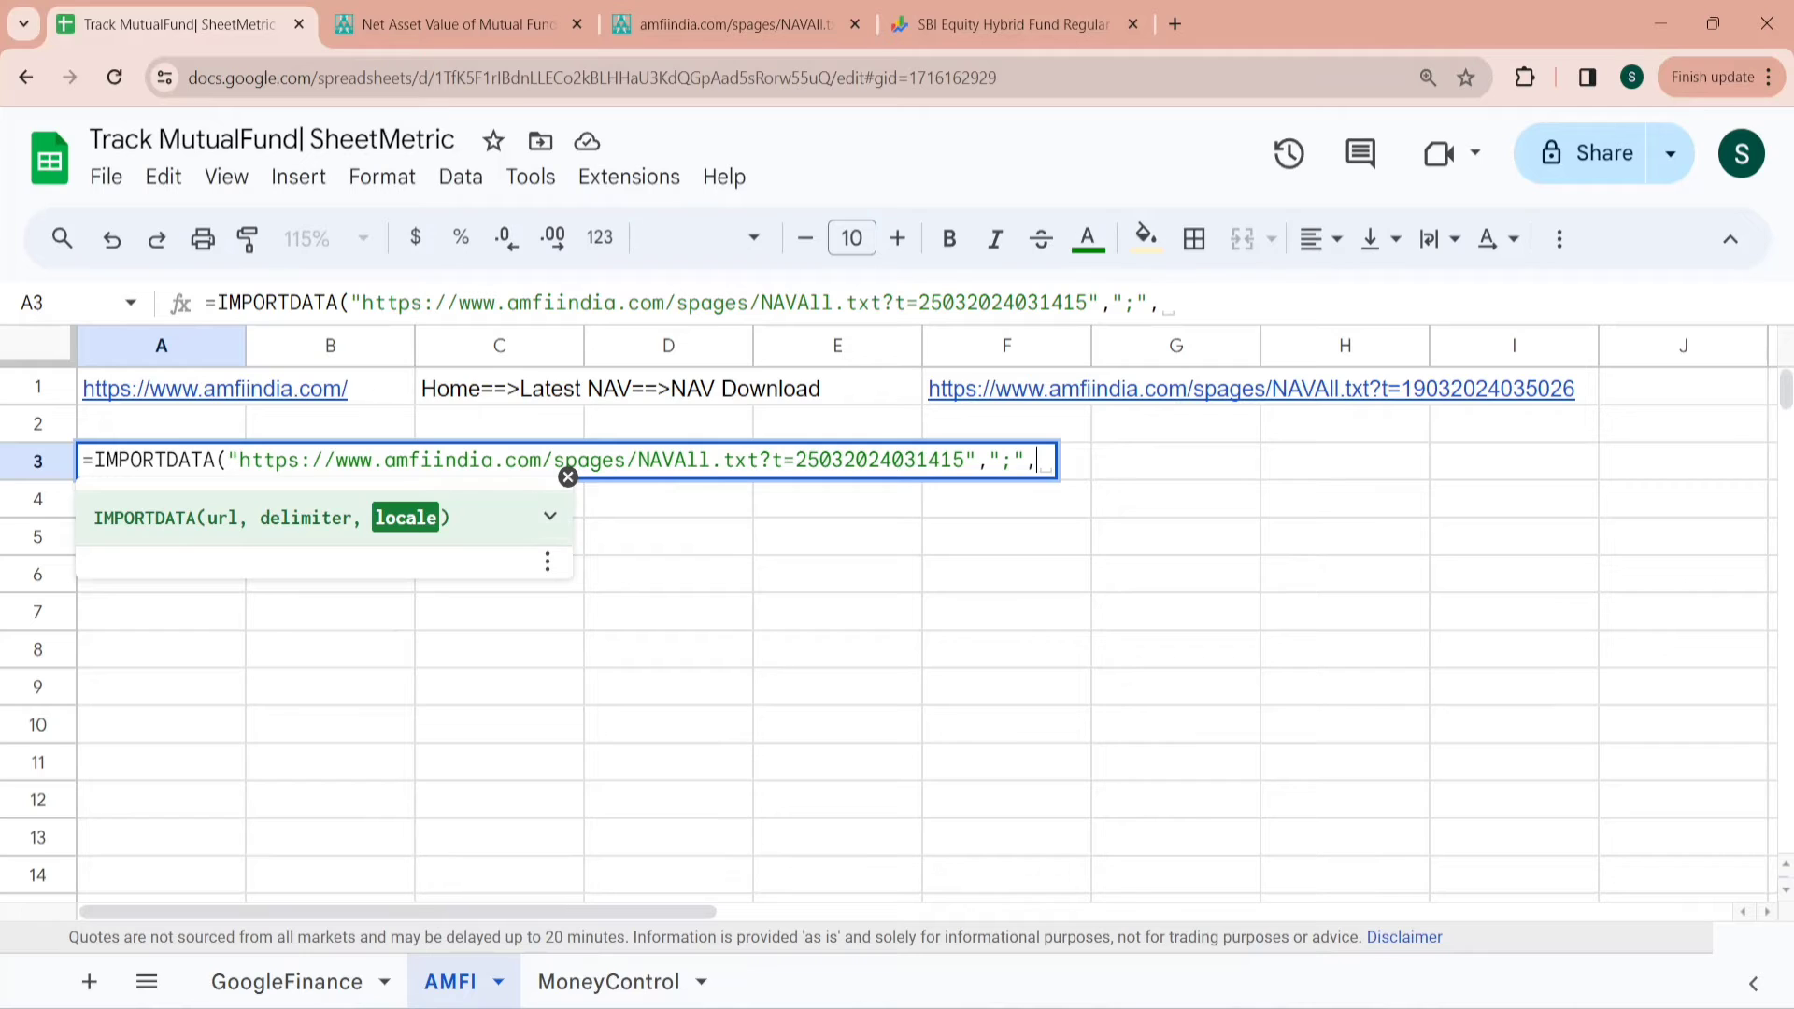
key("BackSpace")
type(")")
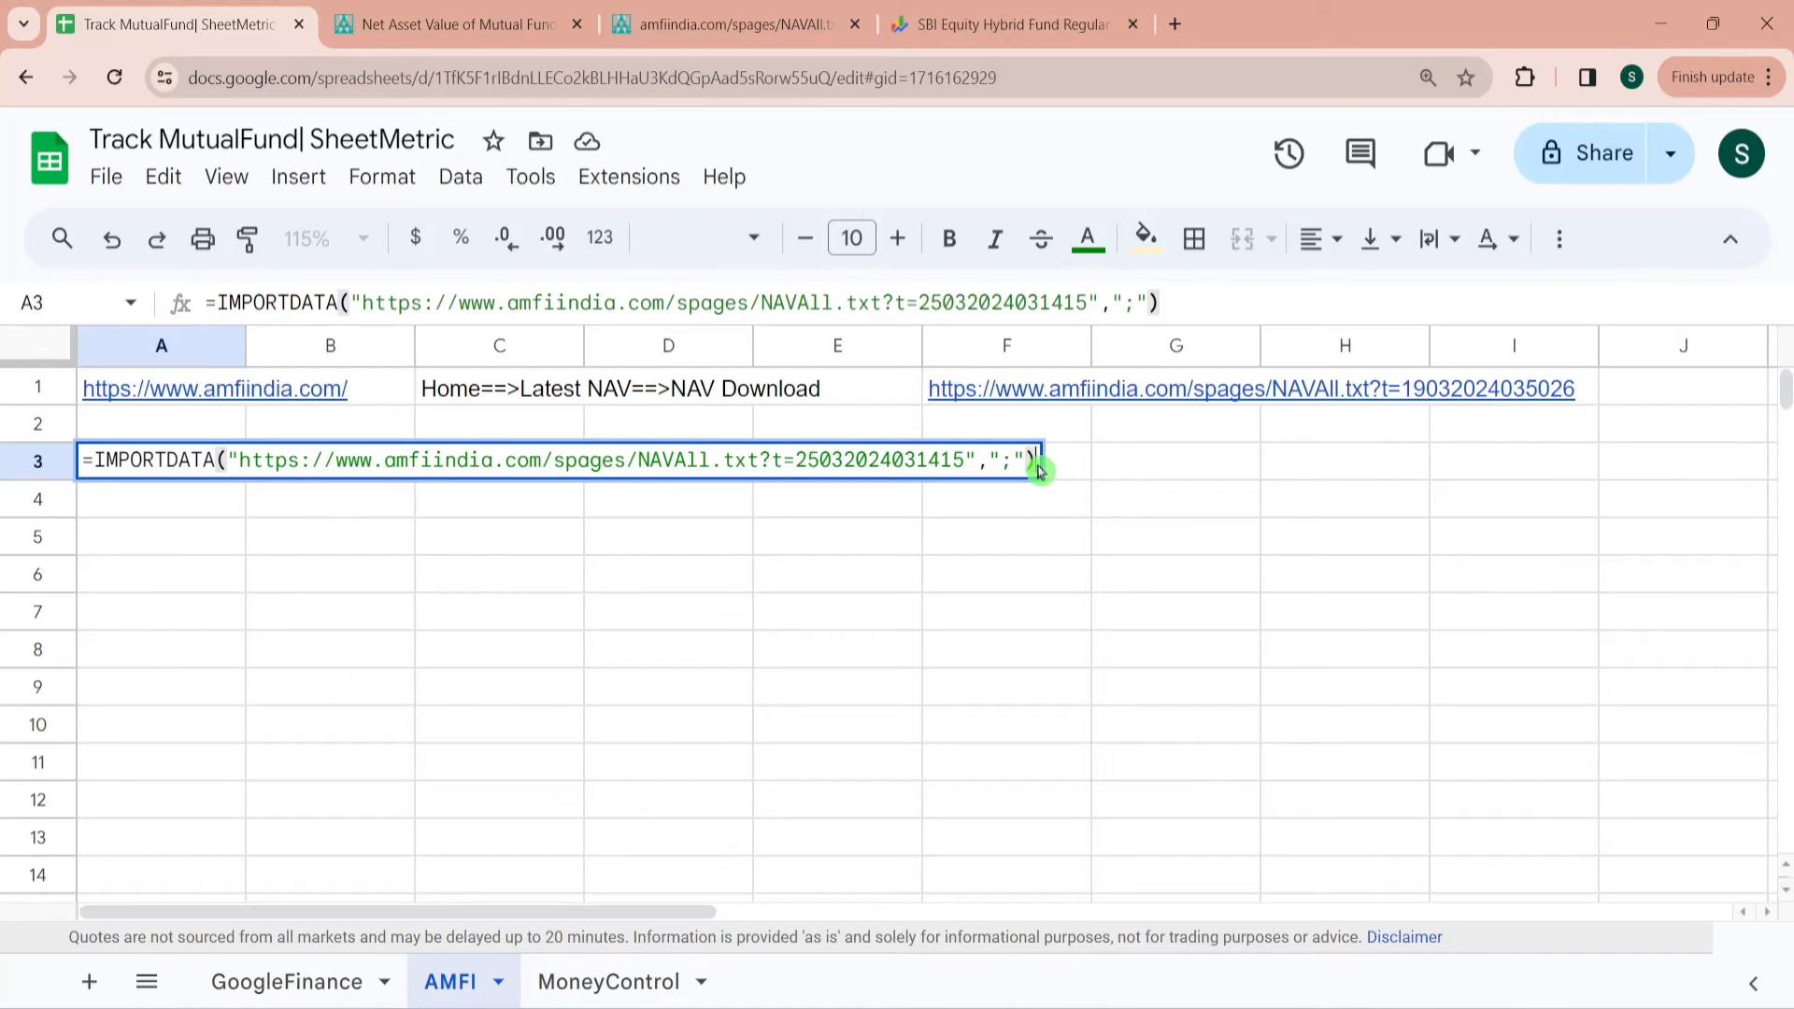
key("Return")
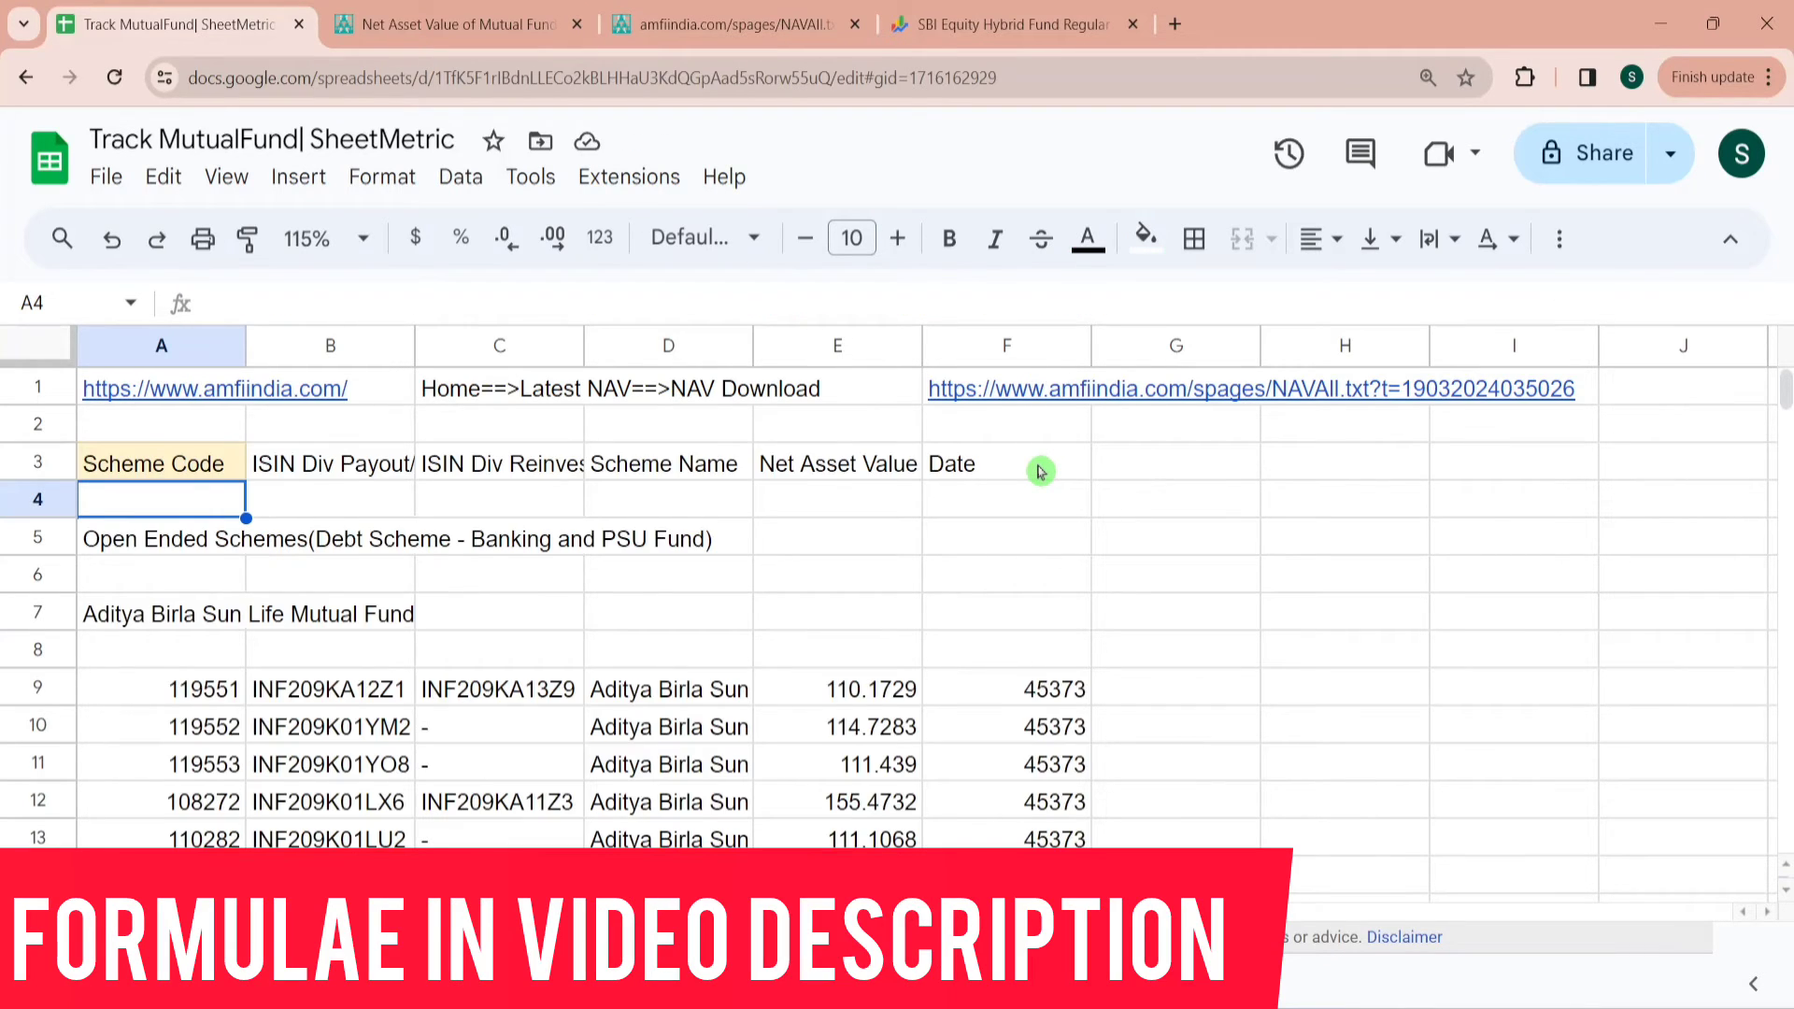
key("Up")
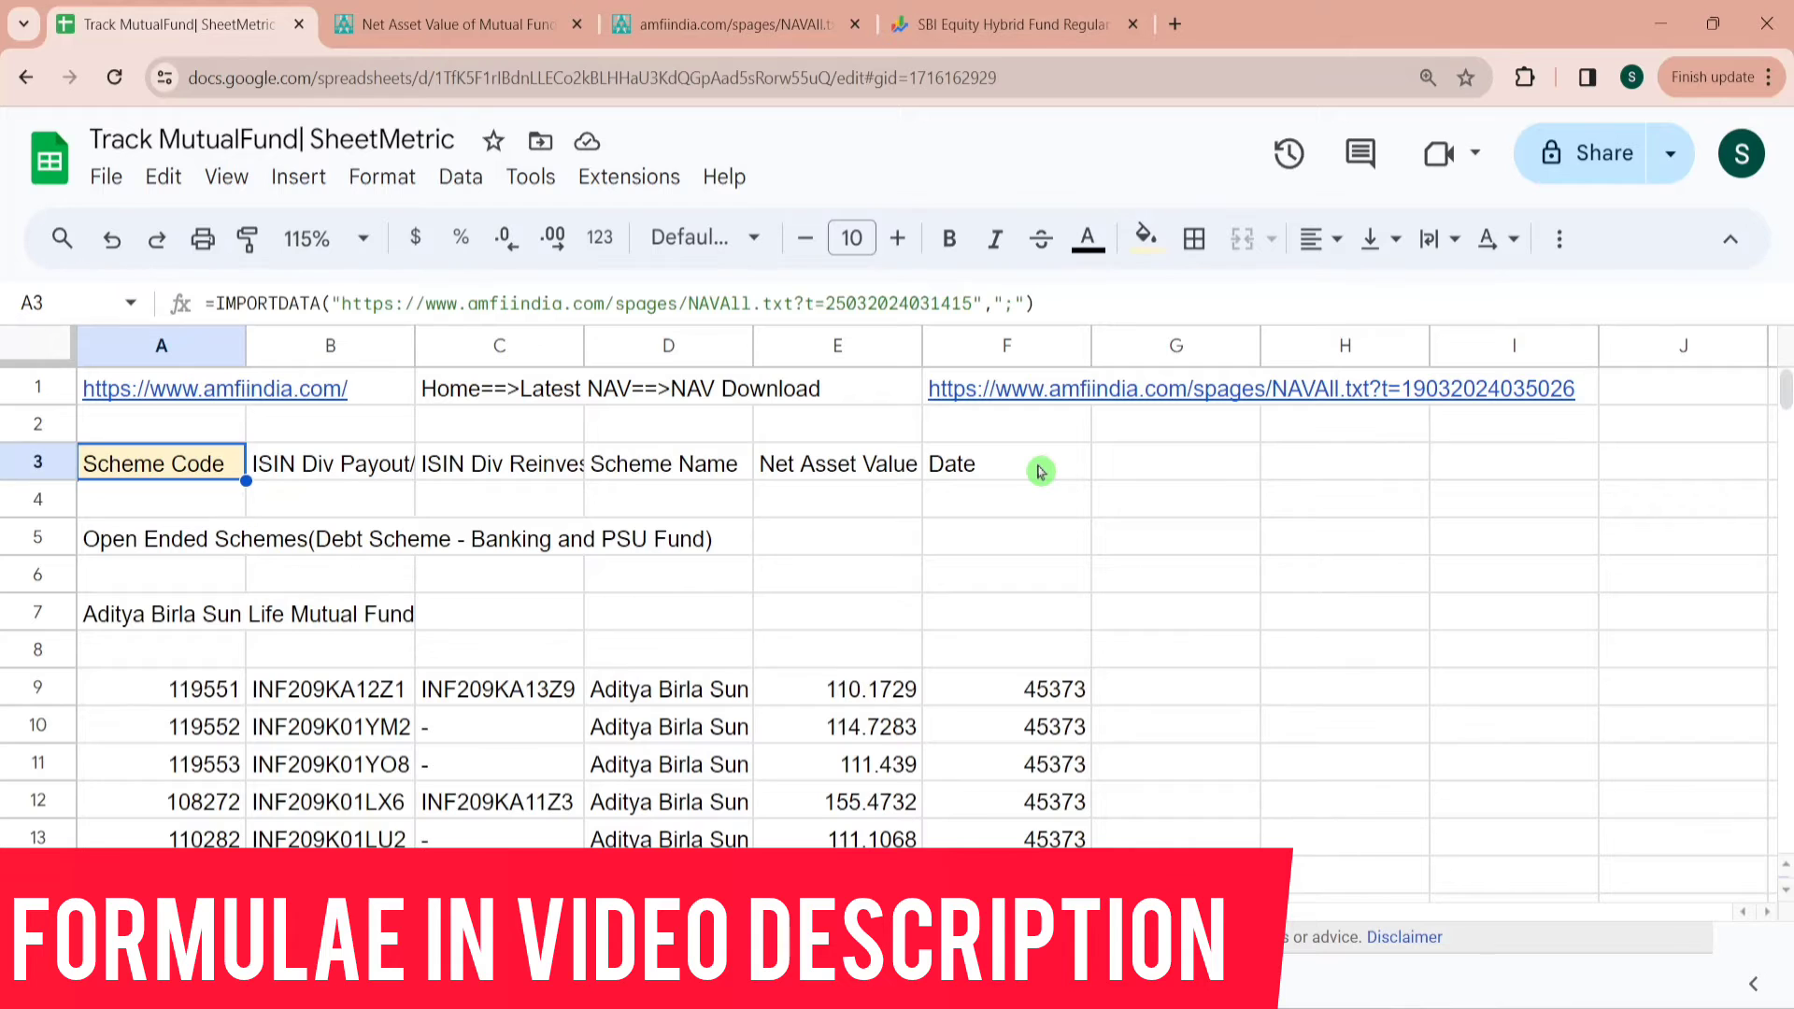
key("Down")
key("Down")
key("Down")
key("Down")
key("Down")
key("Down")
key("Down")
key("Down")
key("Down")
key("Down")
key("Down")
key("Down")
key("Down")
key("Down")
key("Down")
key("Down")
key("Down")
key("Down")
key("Down")
key("Down")
key("Down")
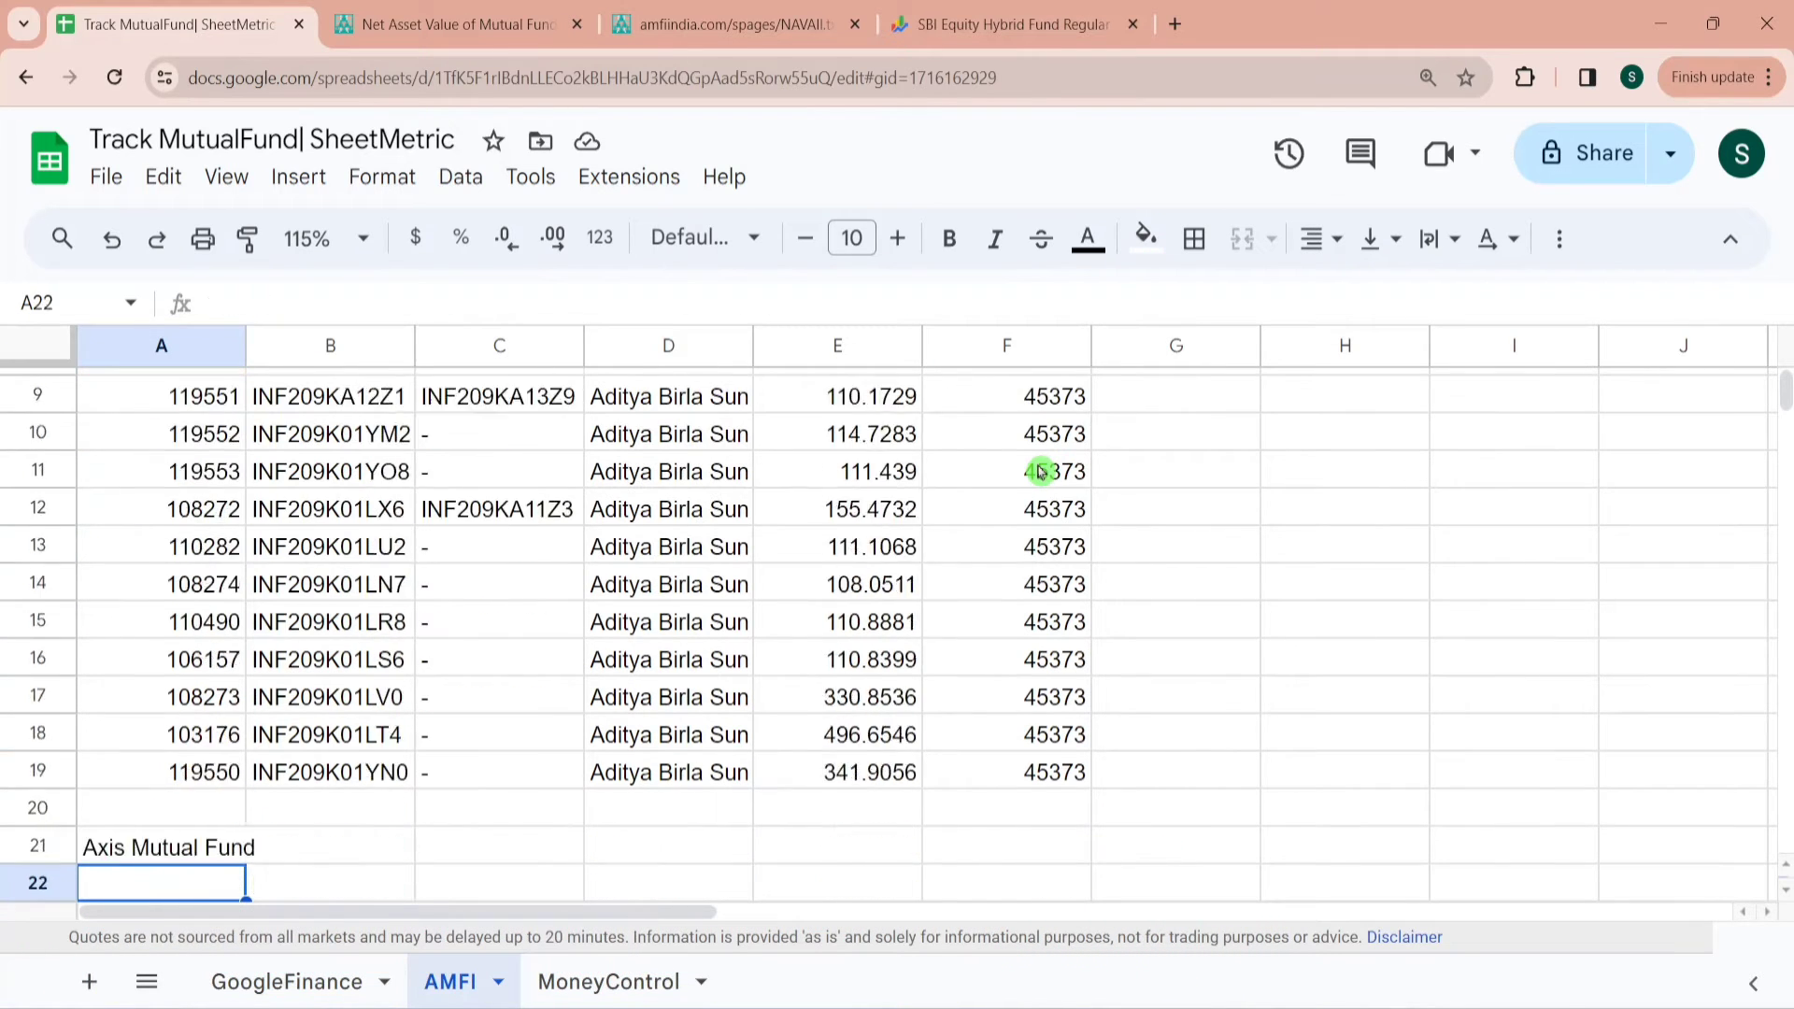
key("Right")
key("Right")
key("Right")
key("Right")
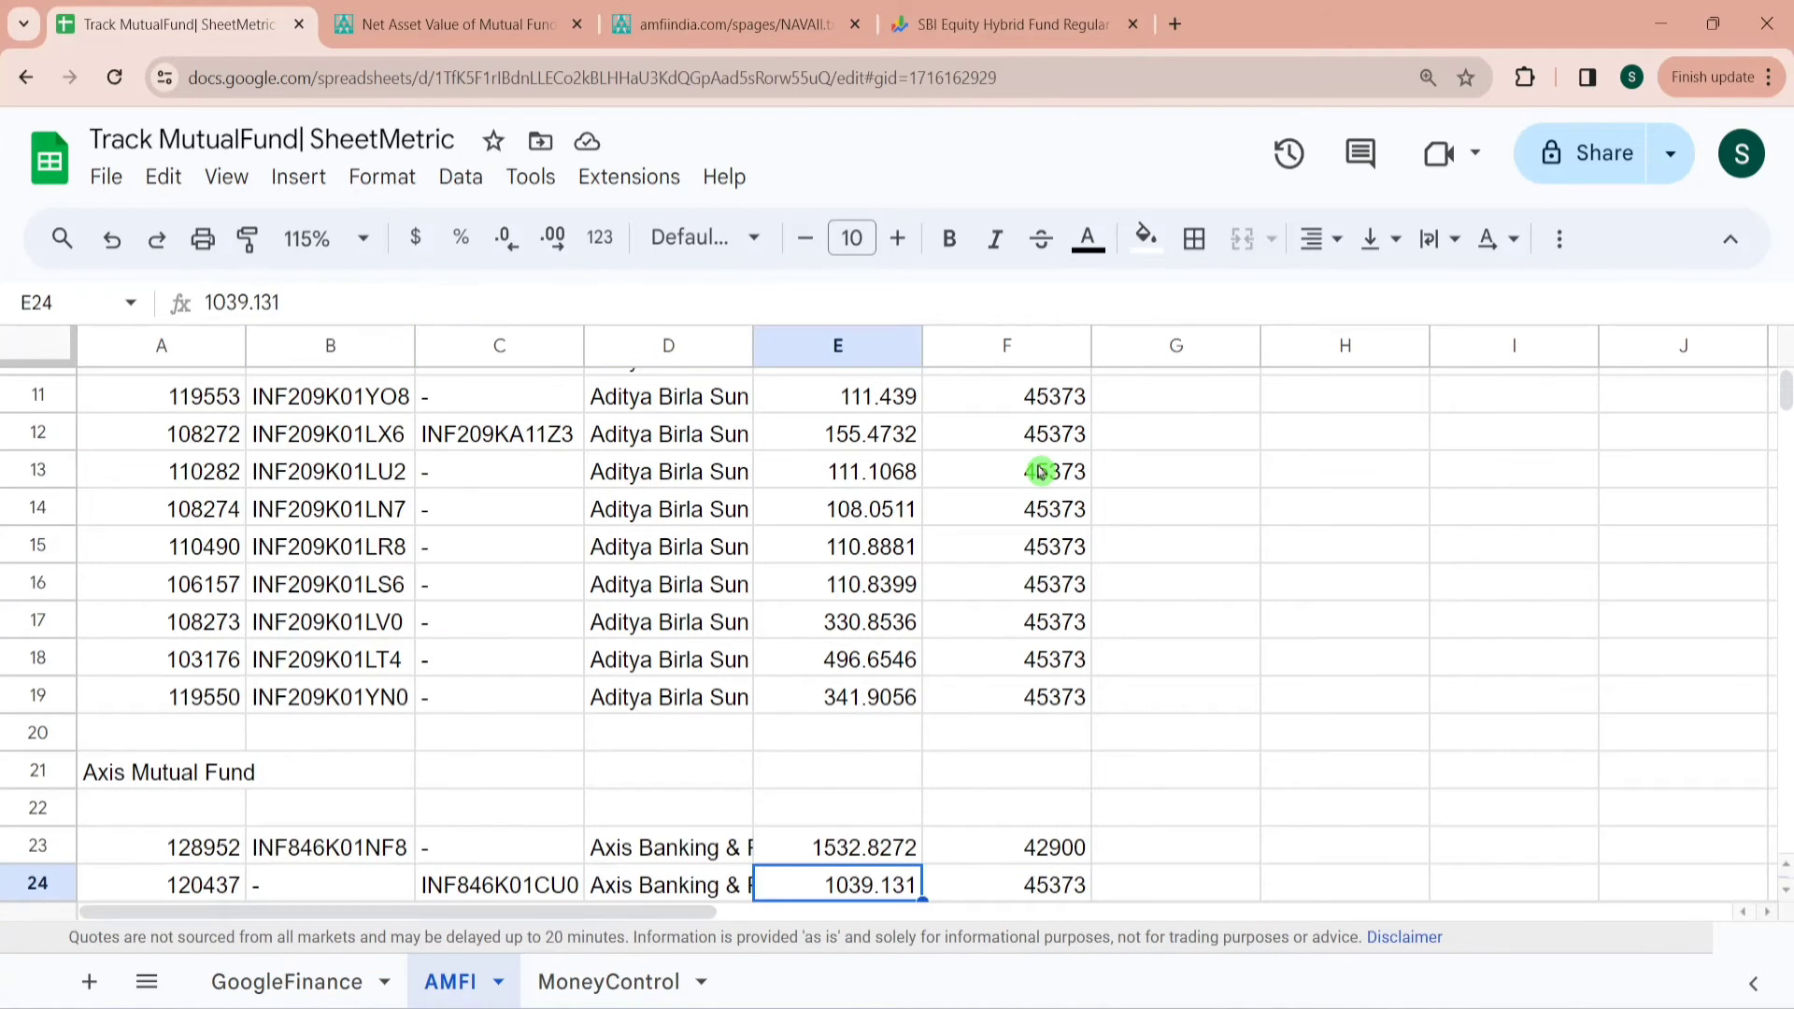
key("ctrl+Down")
key("Up")
key("Up")
key("Up")
key("Up")
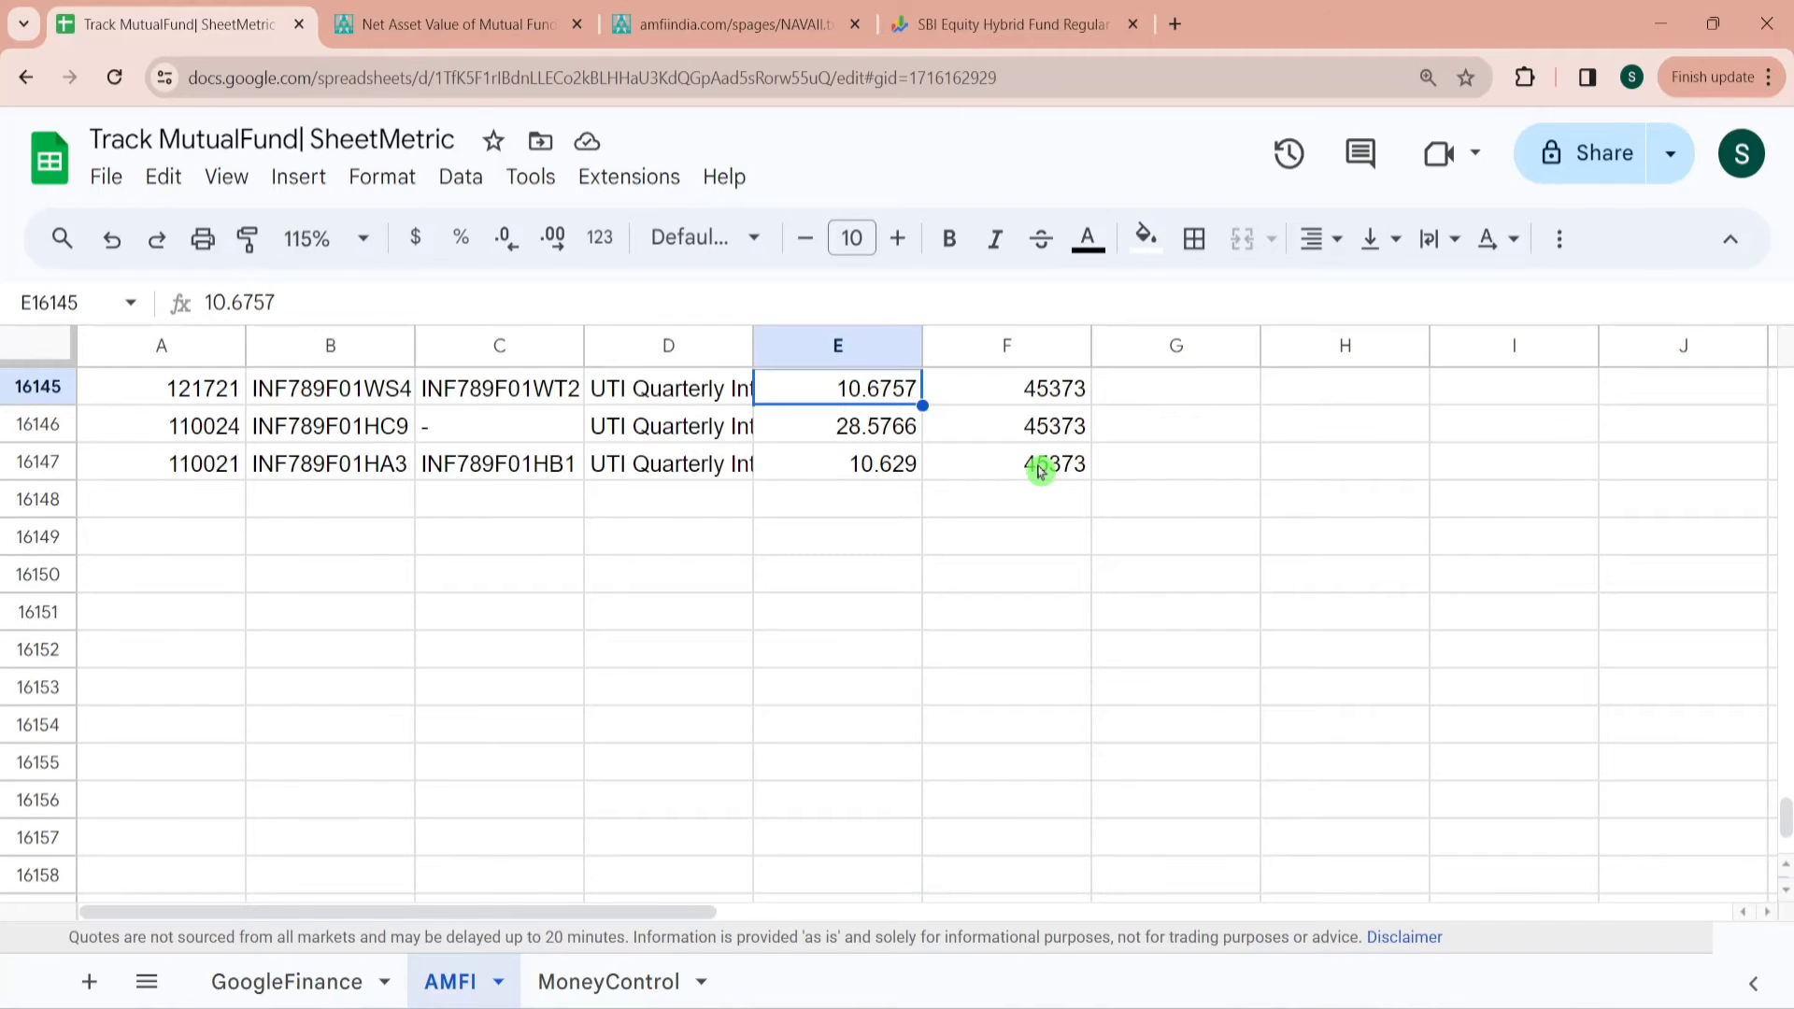
left_click(163, 553)
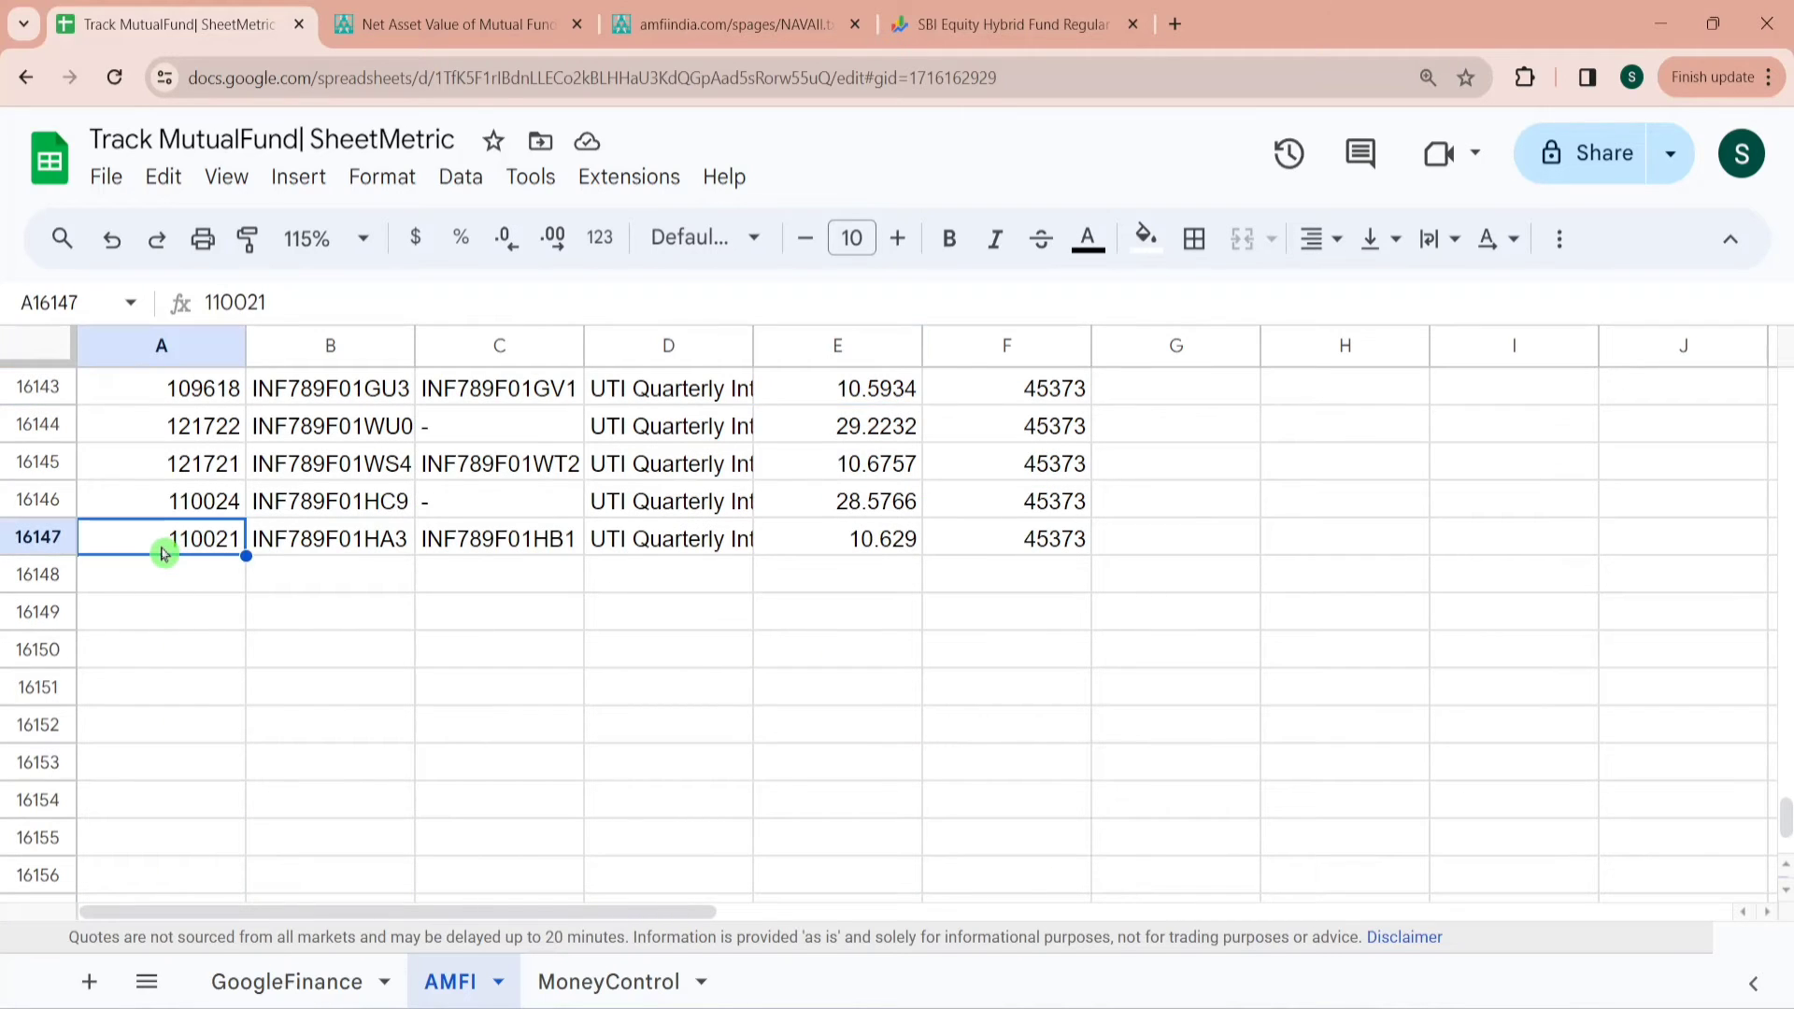
key("Right")
key("Right")
key("Right")
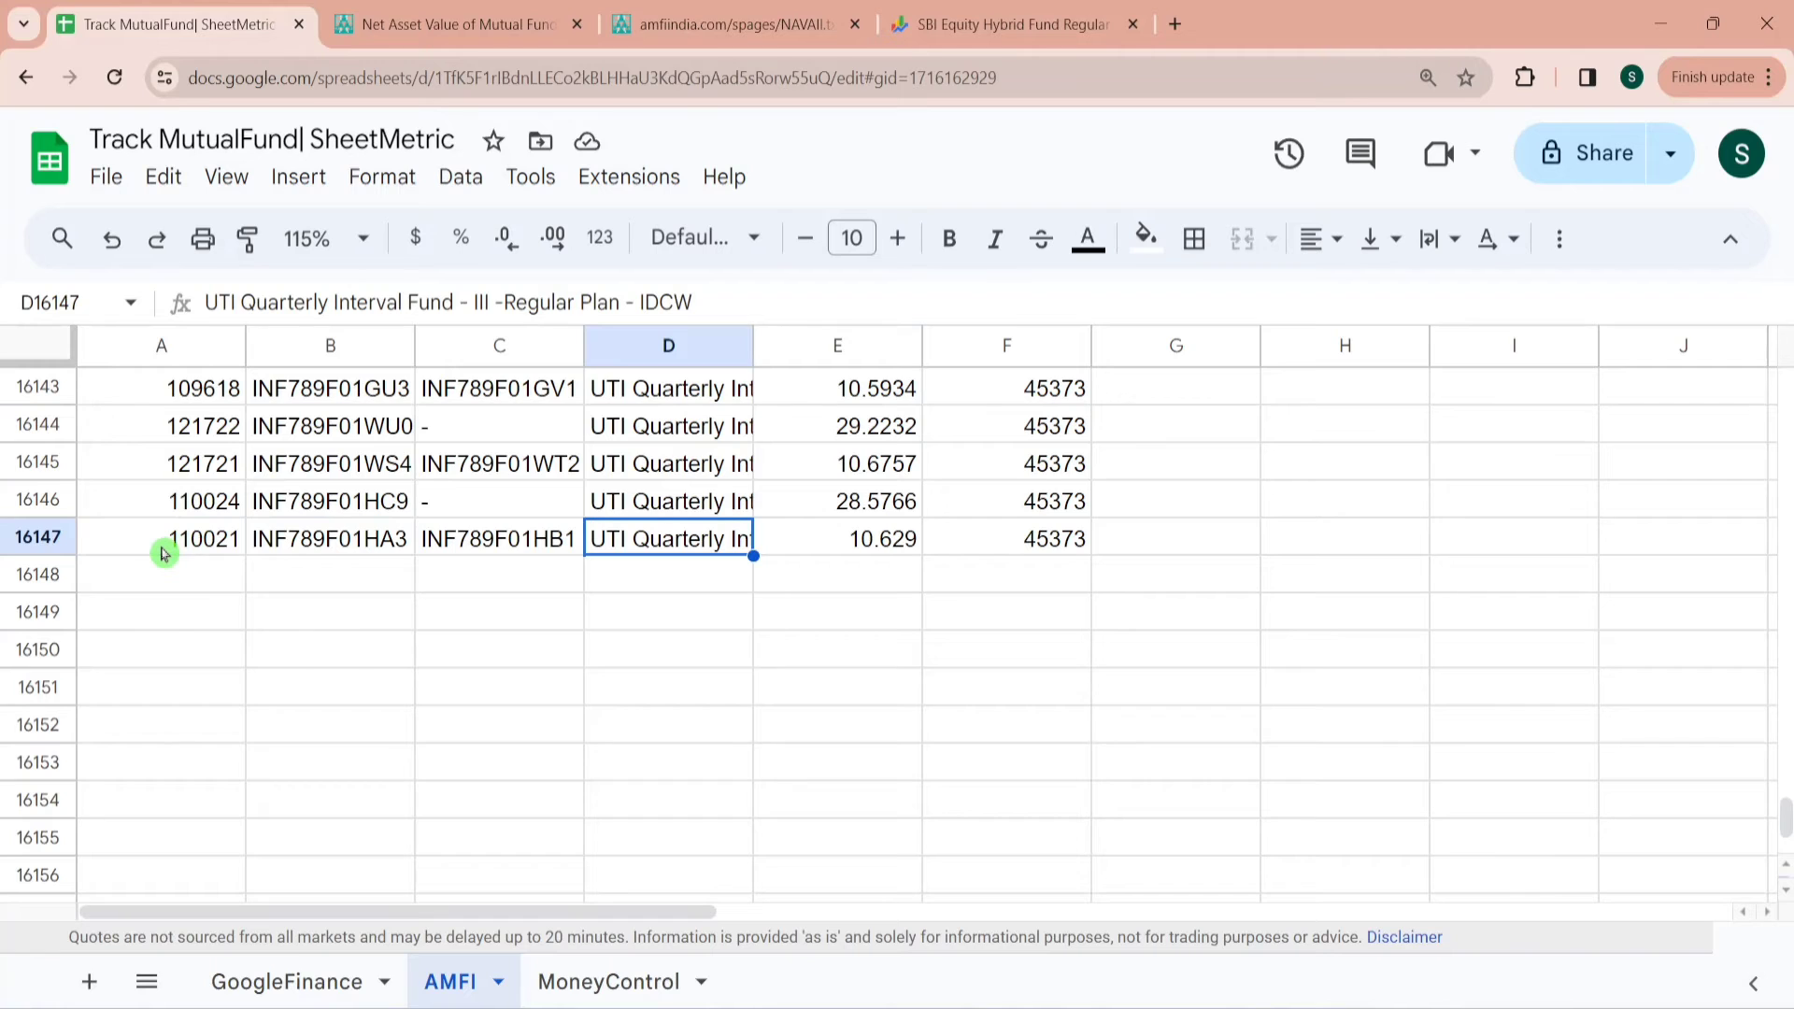
key("Right")
key("Right")
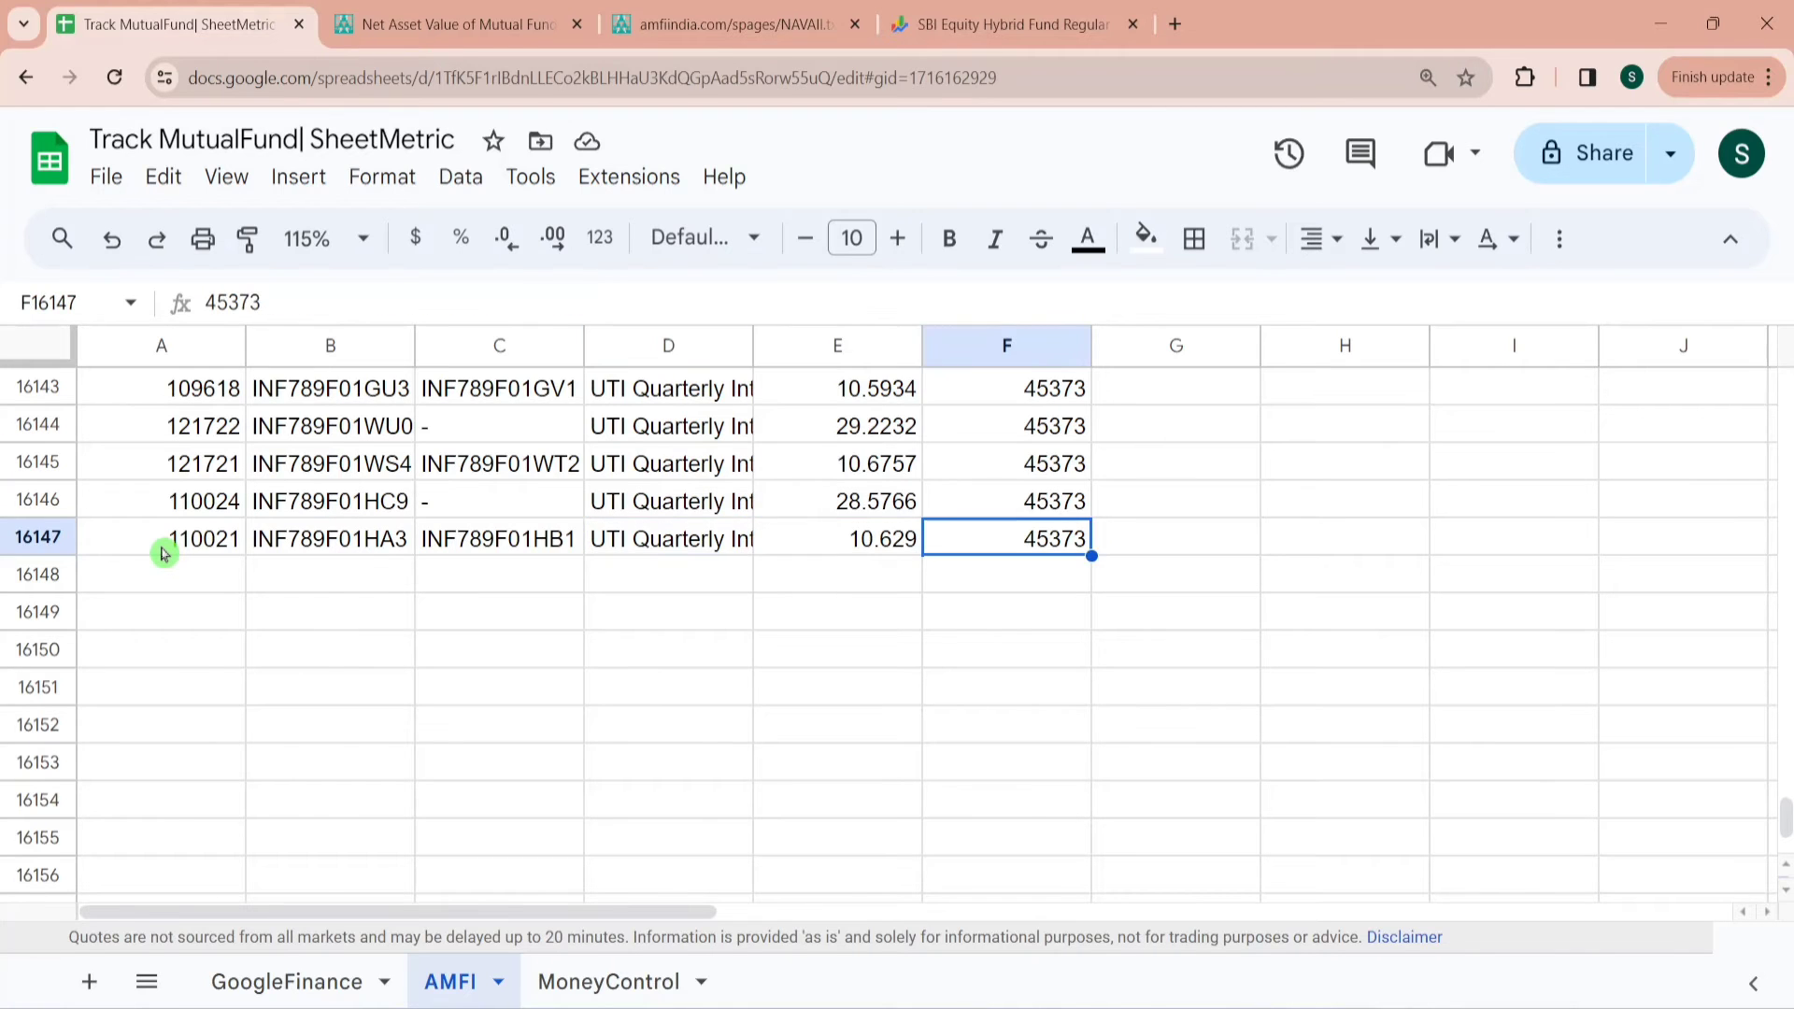
key("ctrl+Home")
left_click(841, 464)
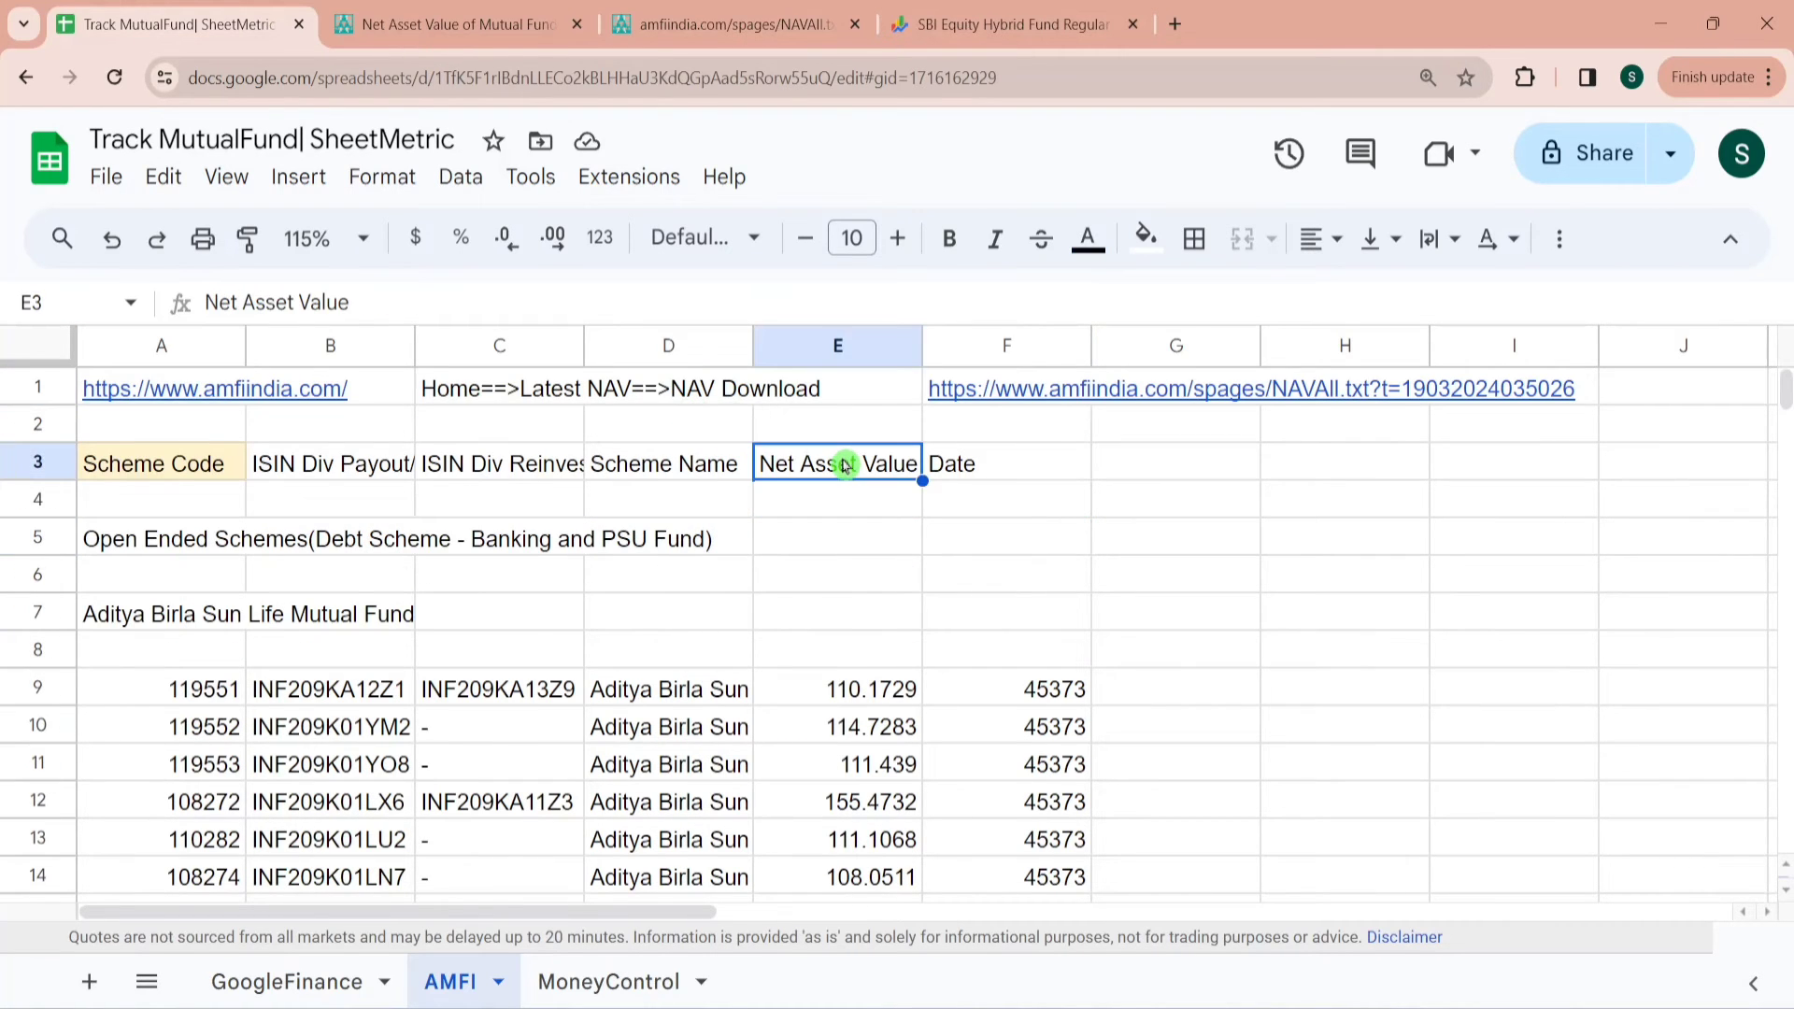
key("Down")
key("Up")
key("Up")
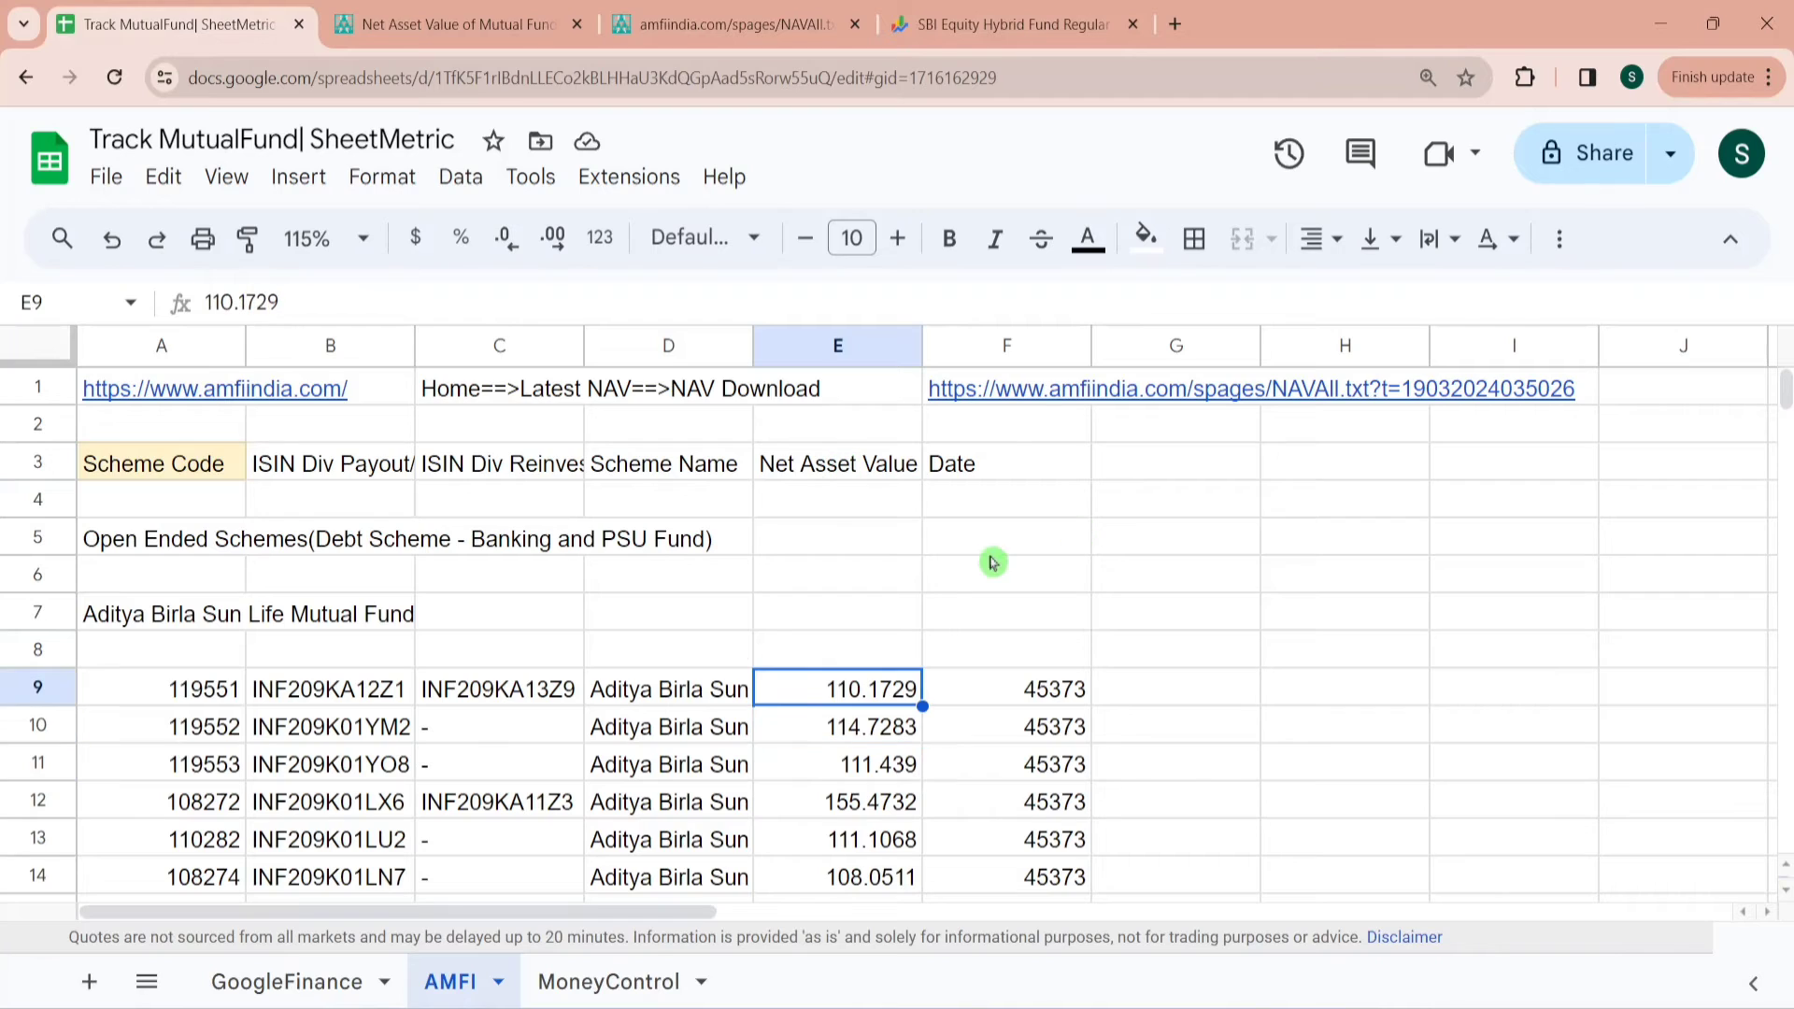
left_click(1059, 699)
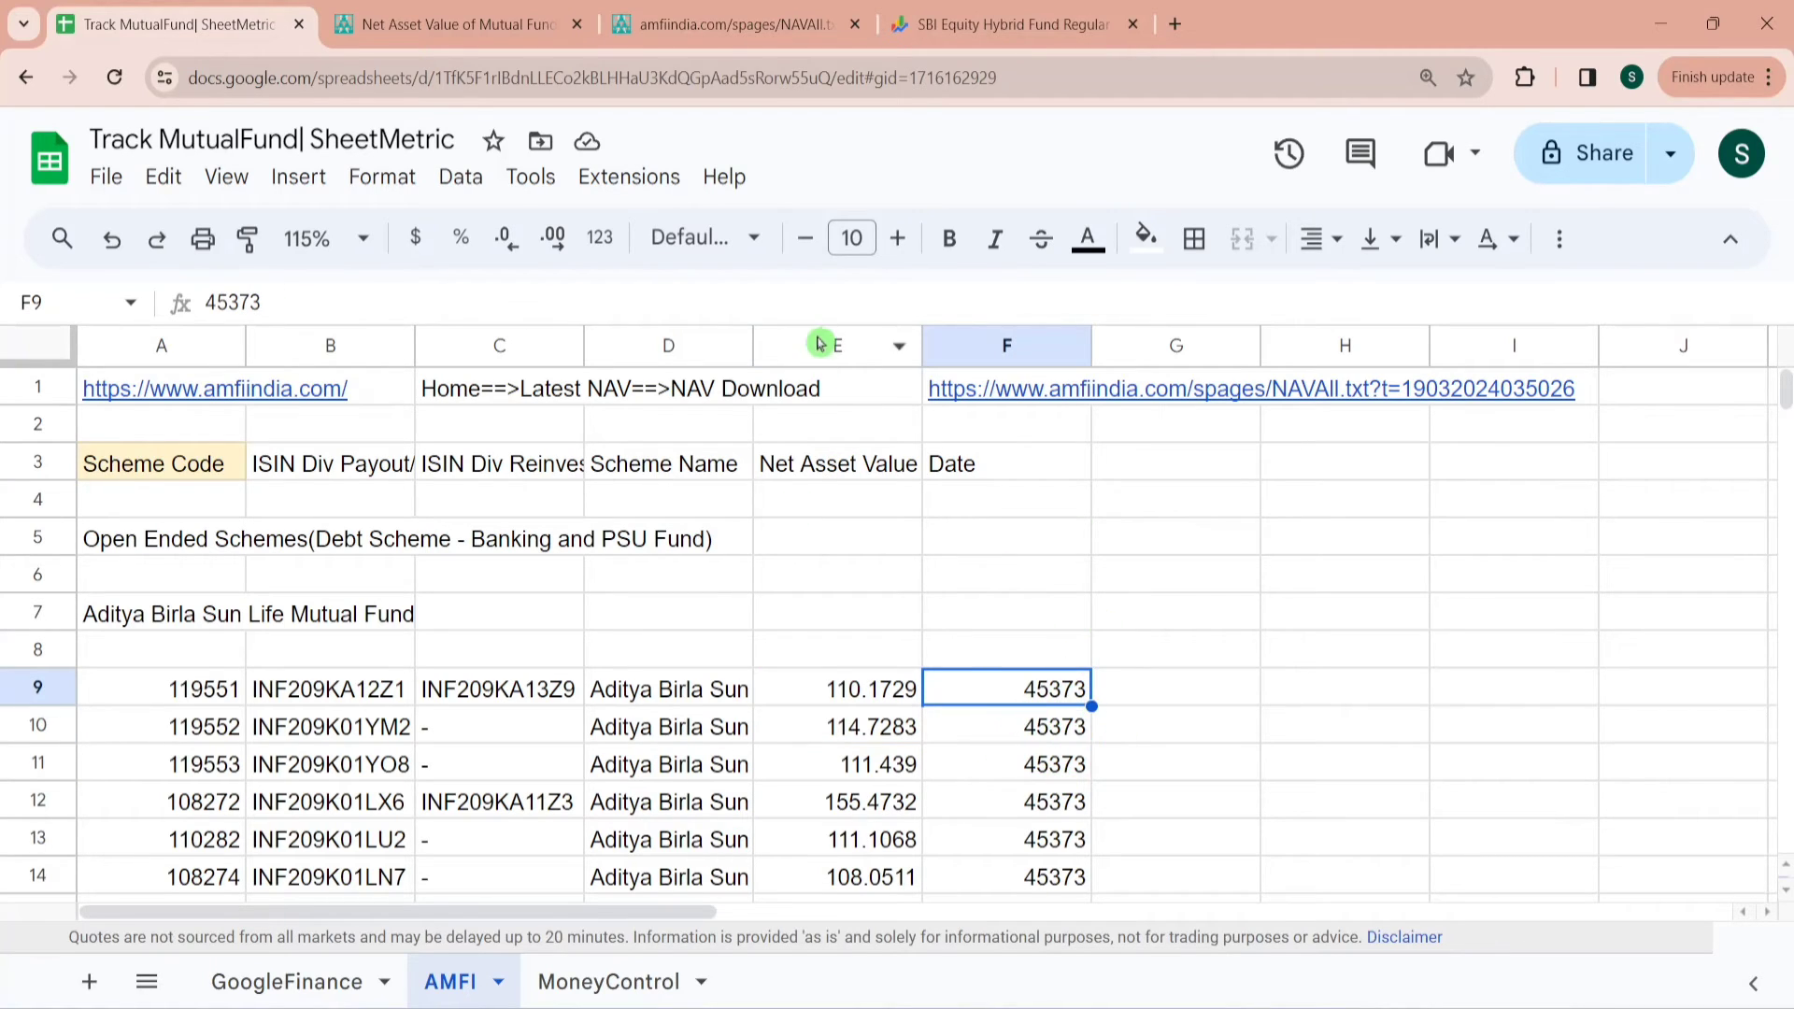
left_click(735, 28)
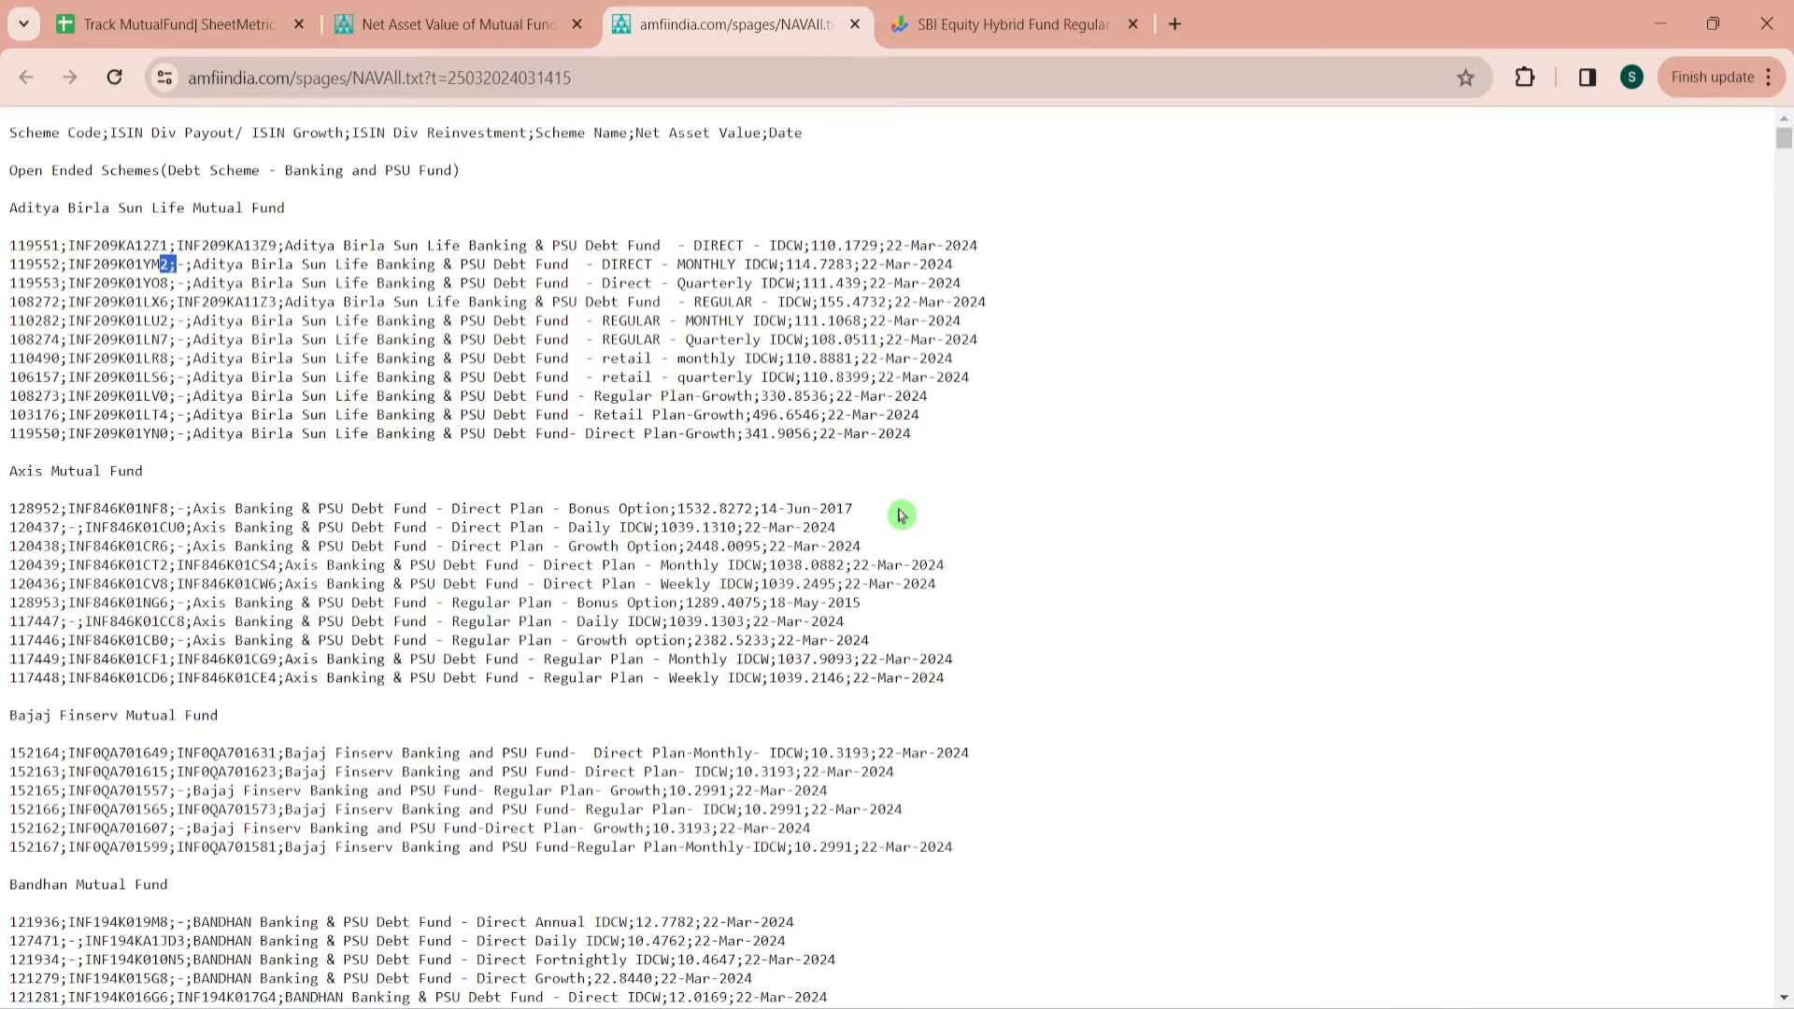
left_click(177, 24)
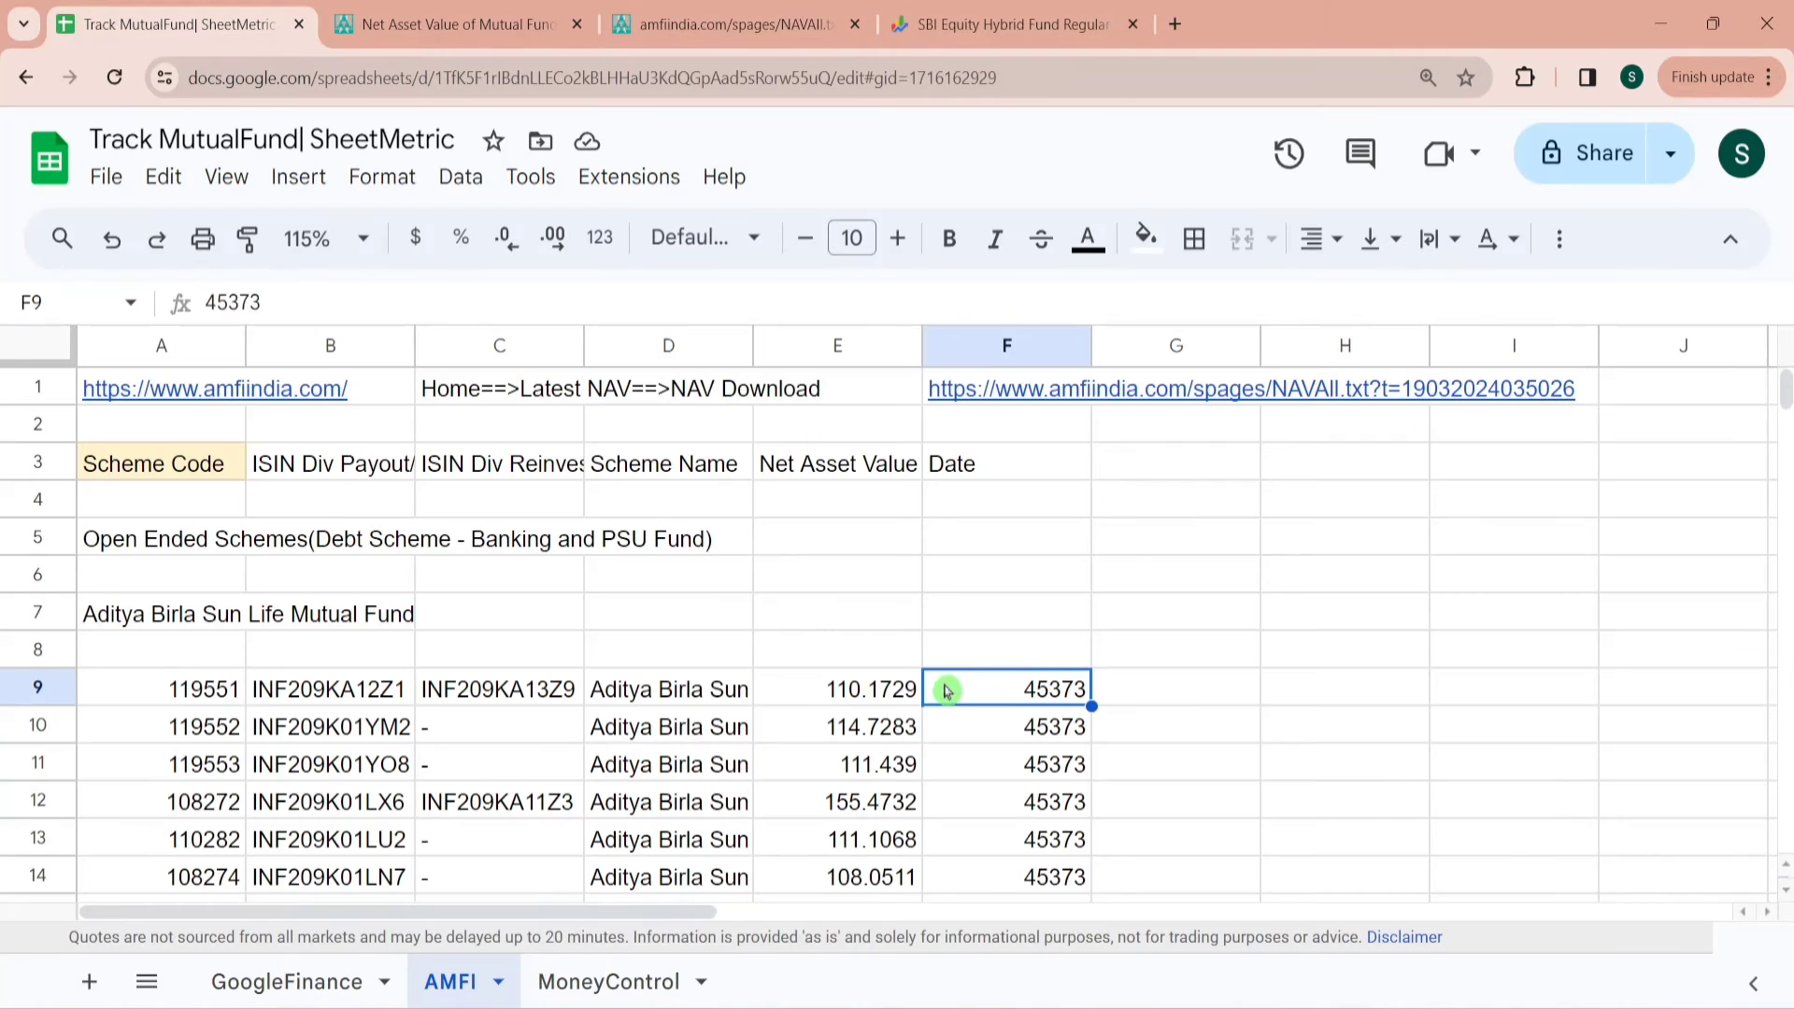
left_click(347, 699)
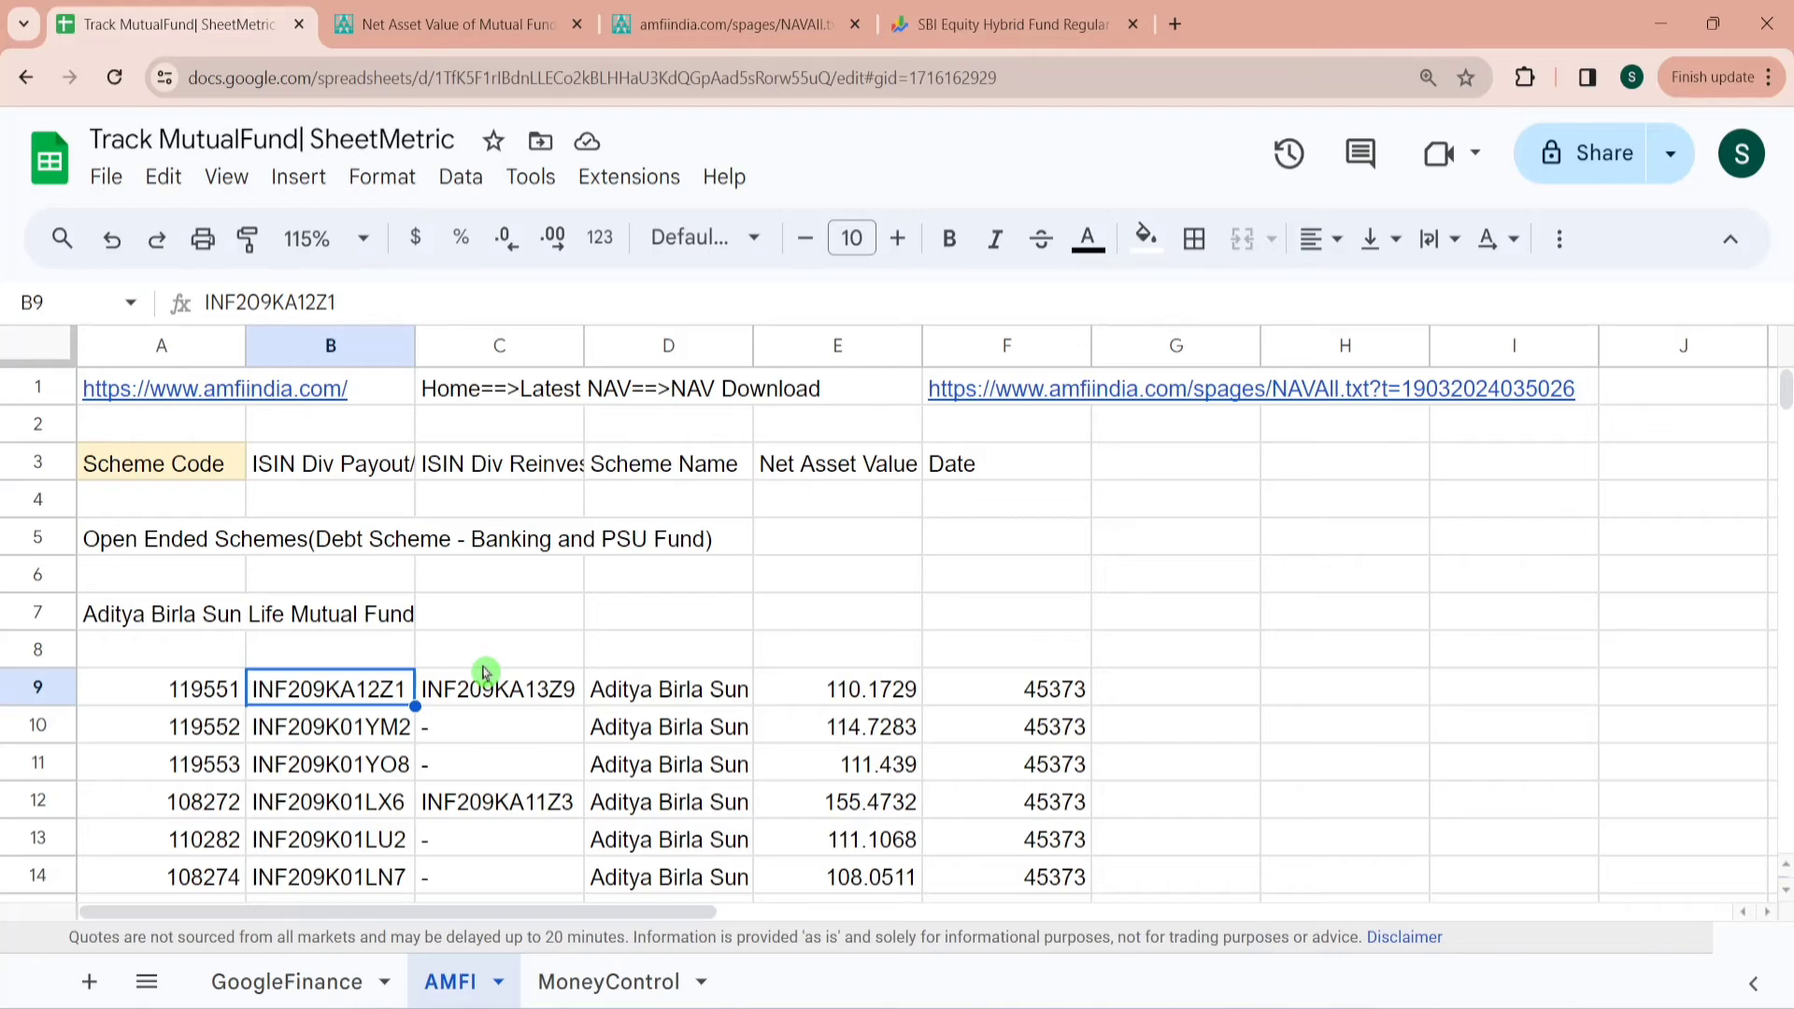
left_click(323, 720)
left_click(213, 696)
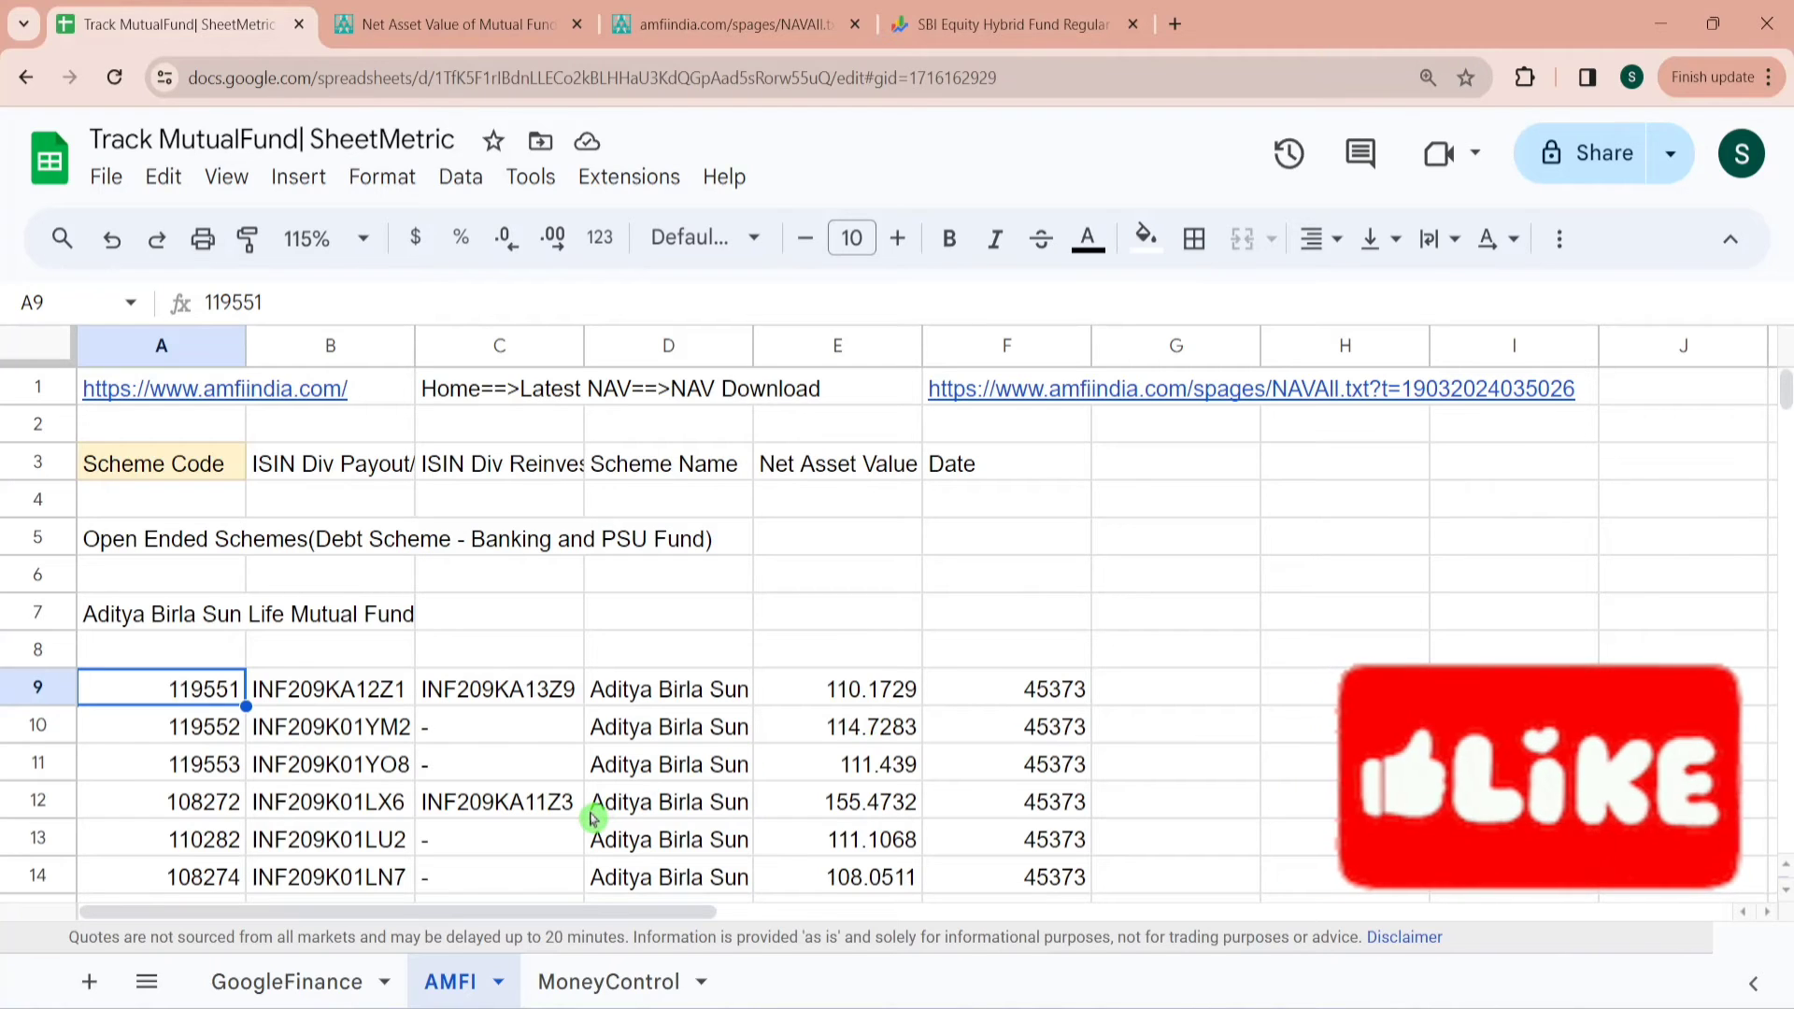
Switch to the MoneyControl sheet and open the Moneycontrol find-fund link from A1
left_click(616, 981)
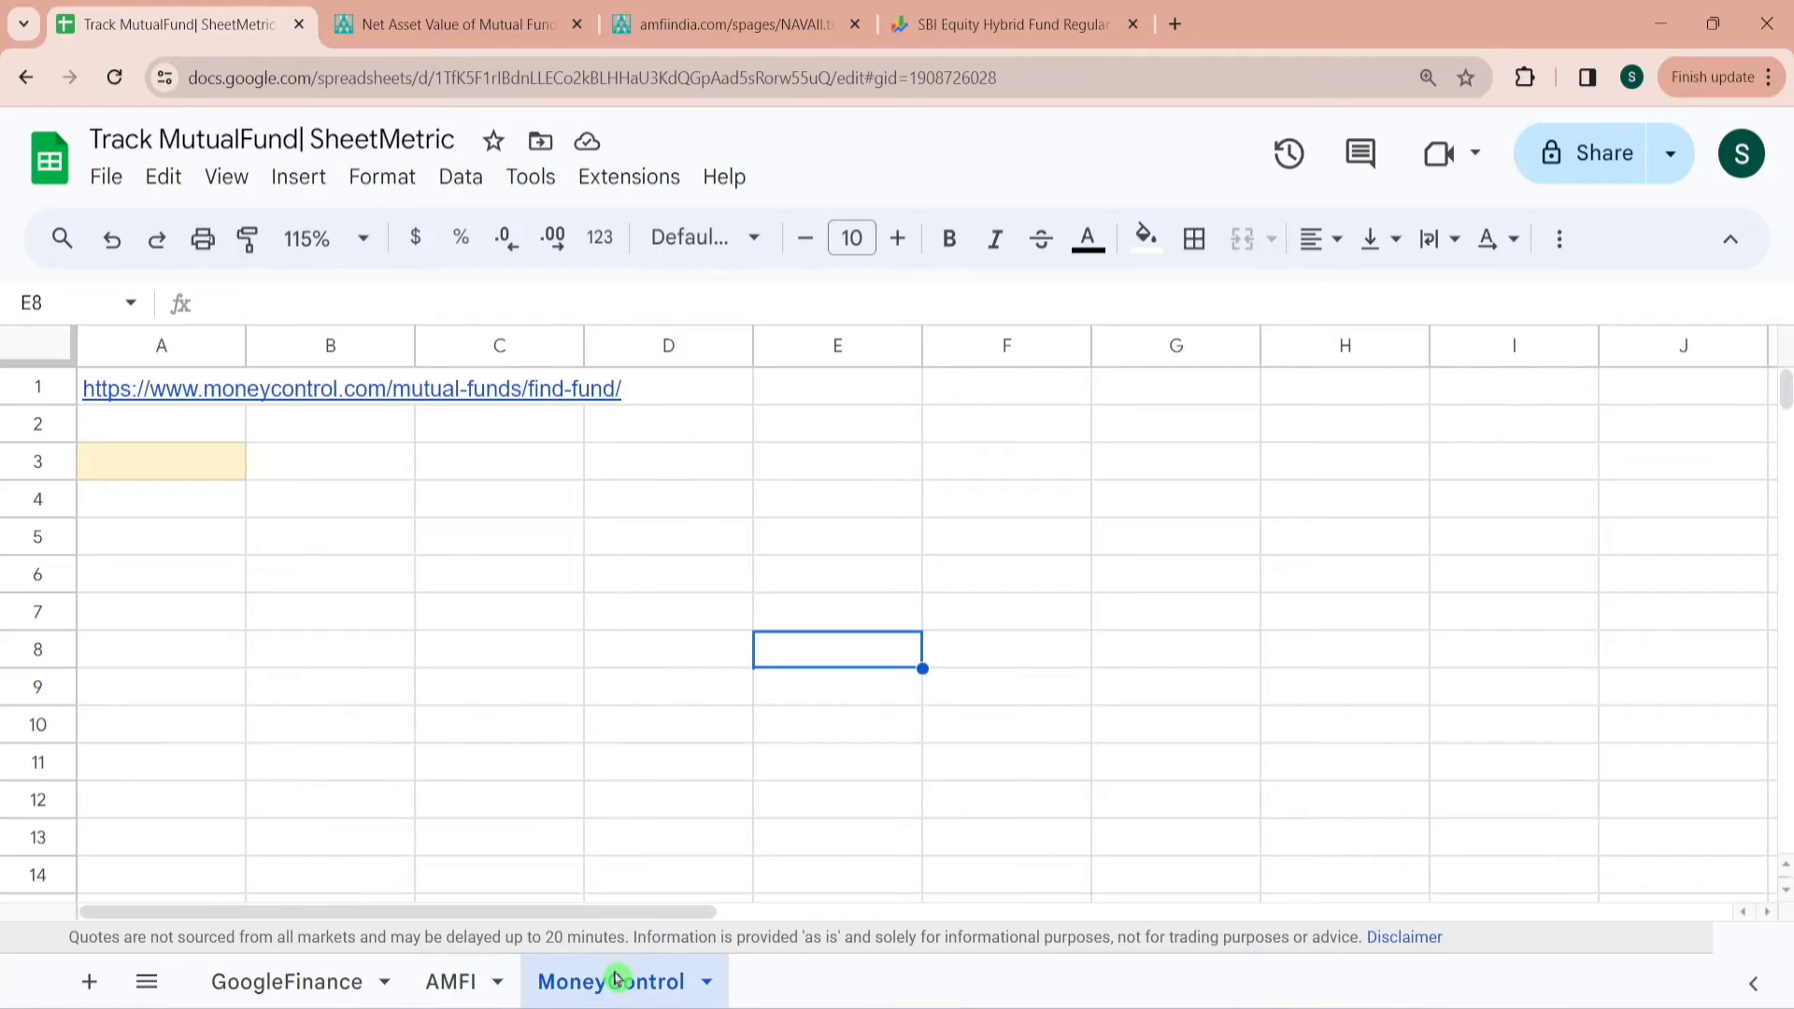
mouse_move(224, 388)
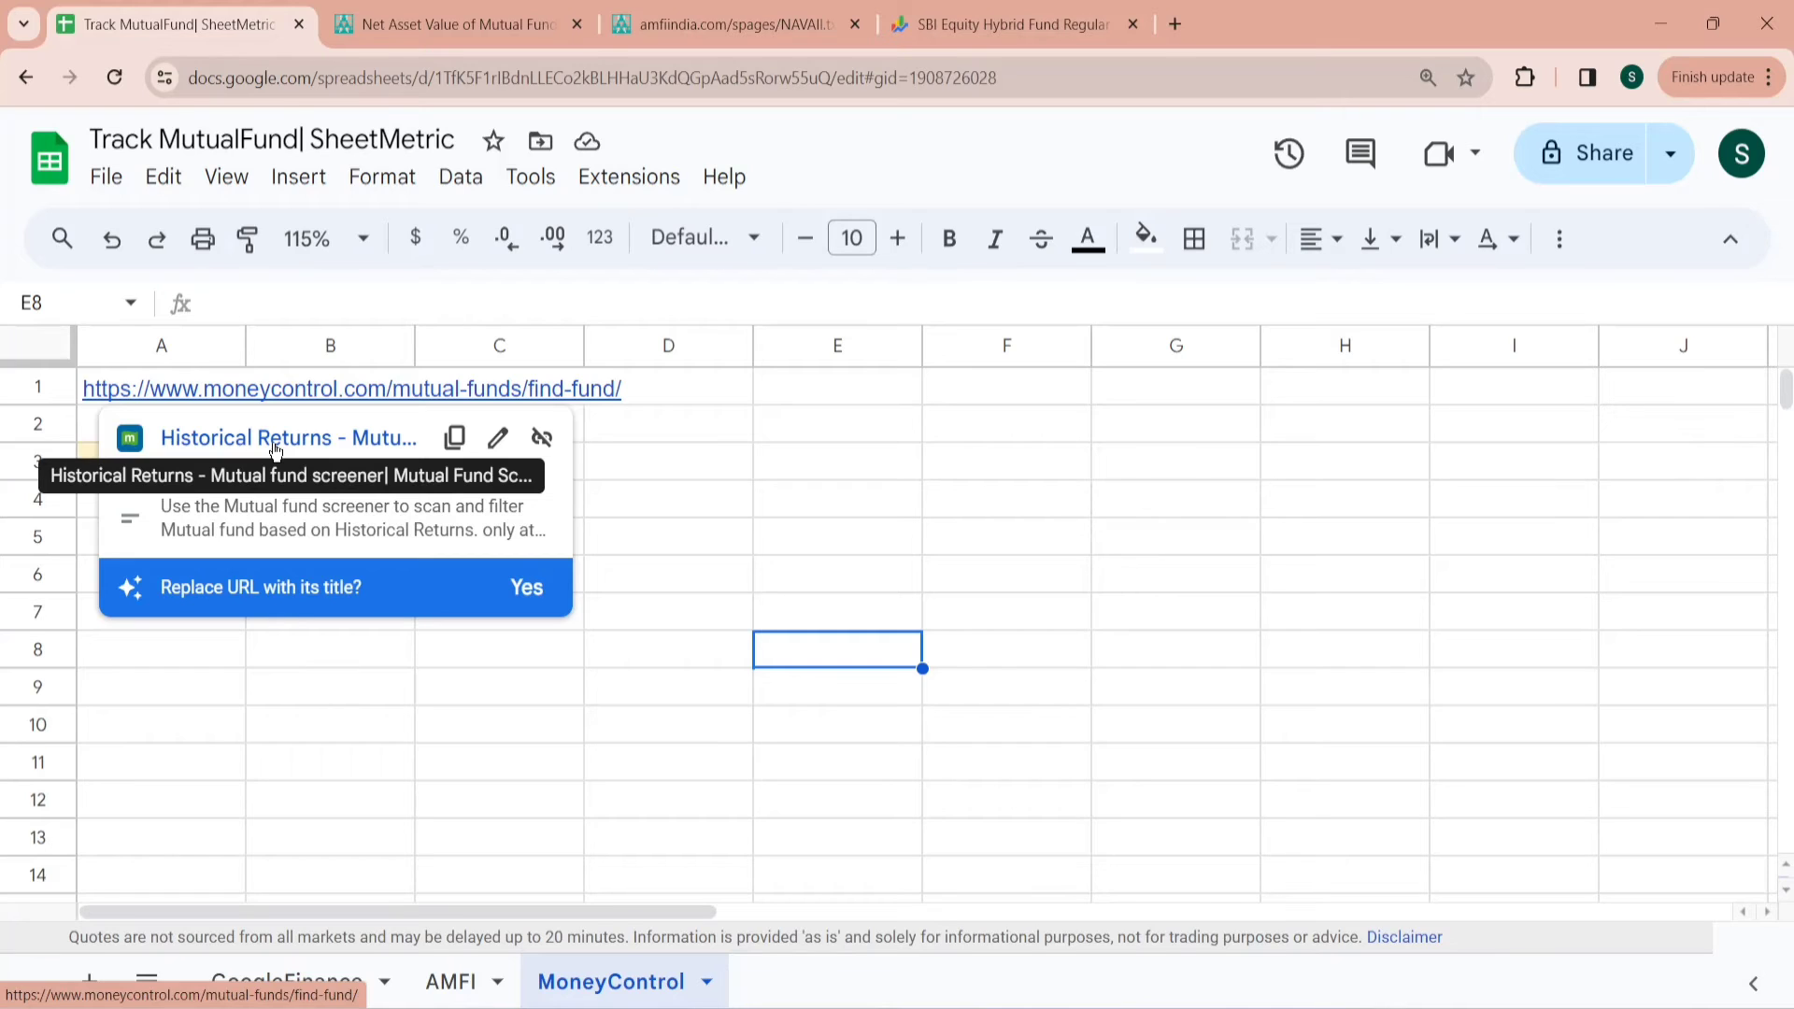
left_click(276, 439)
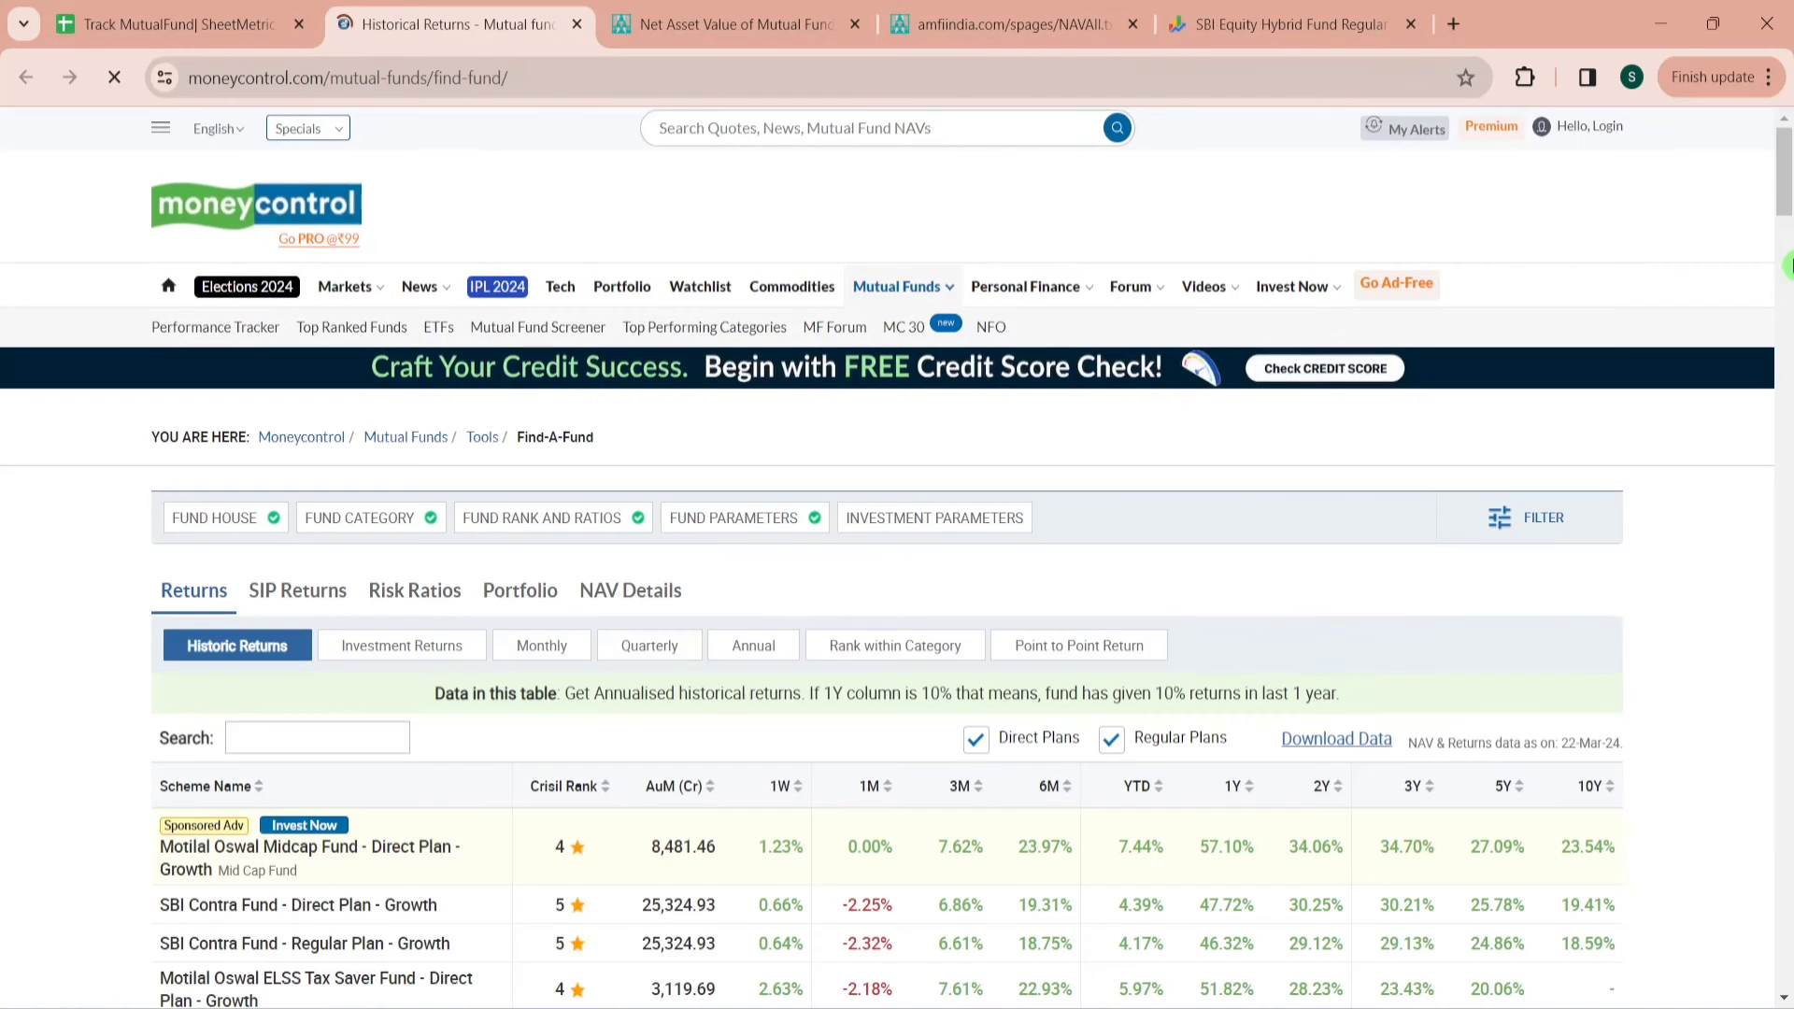
Close the Moneycontrol video ad, copy the find-fund page address, and return to the spreadsheet
left_click_drag(1785, 208, 1785, 247)
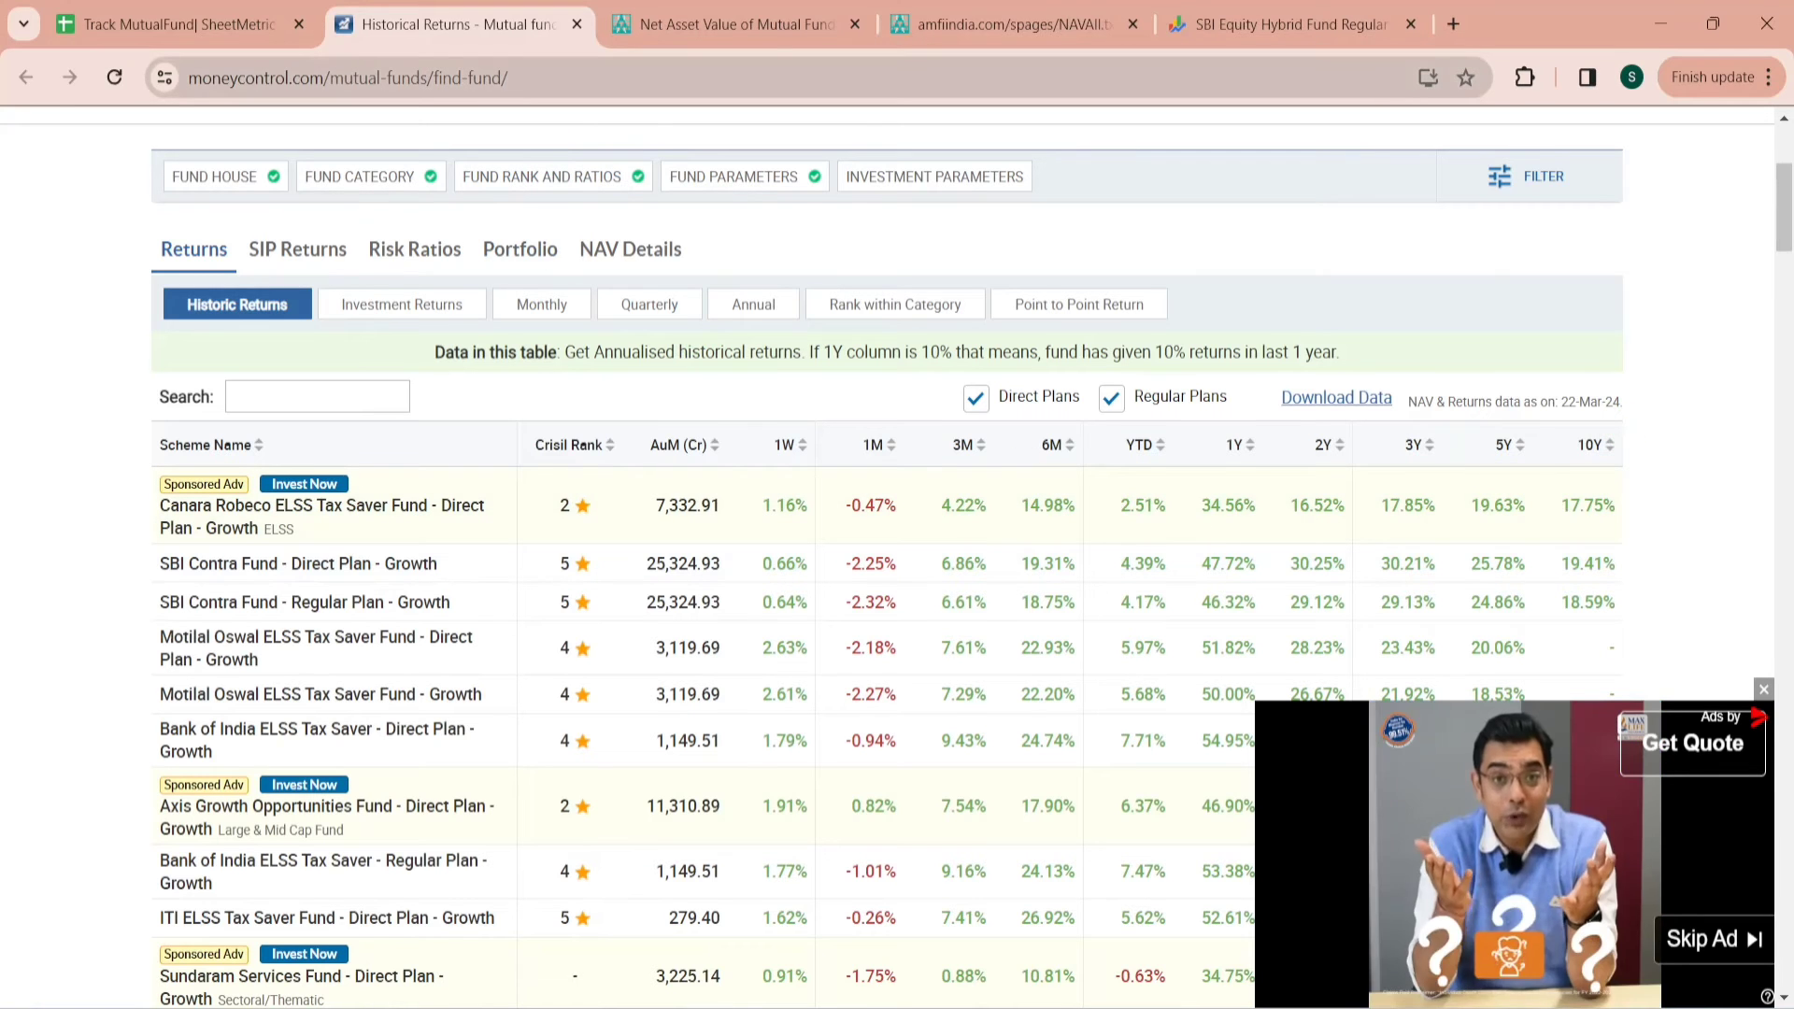
left_click_drag(509, 78, 420, 77)
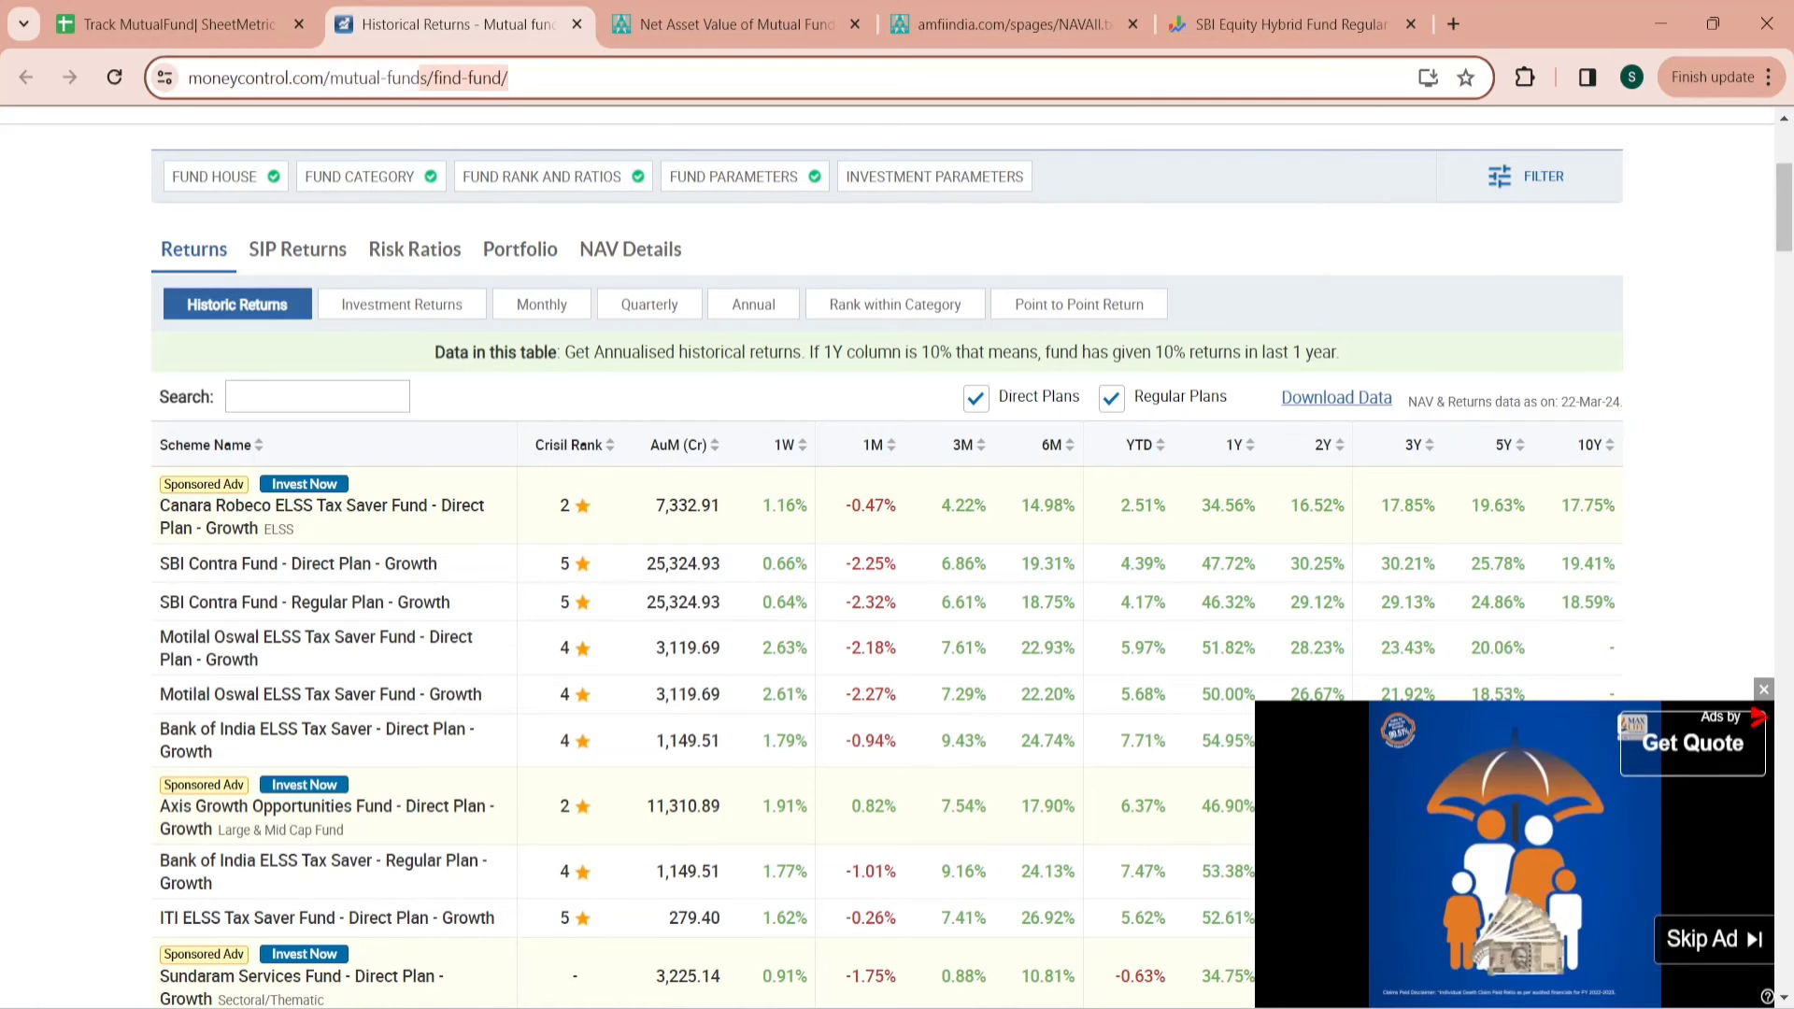
left_click(68, 343)
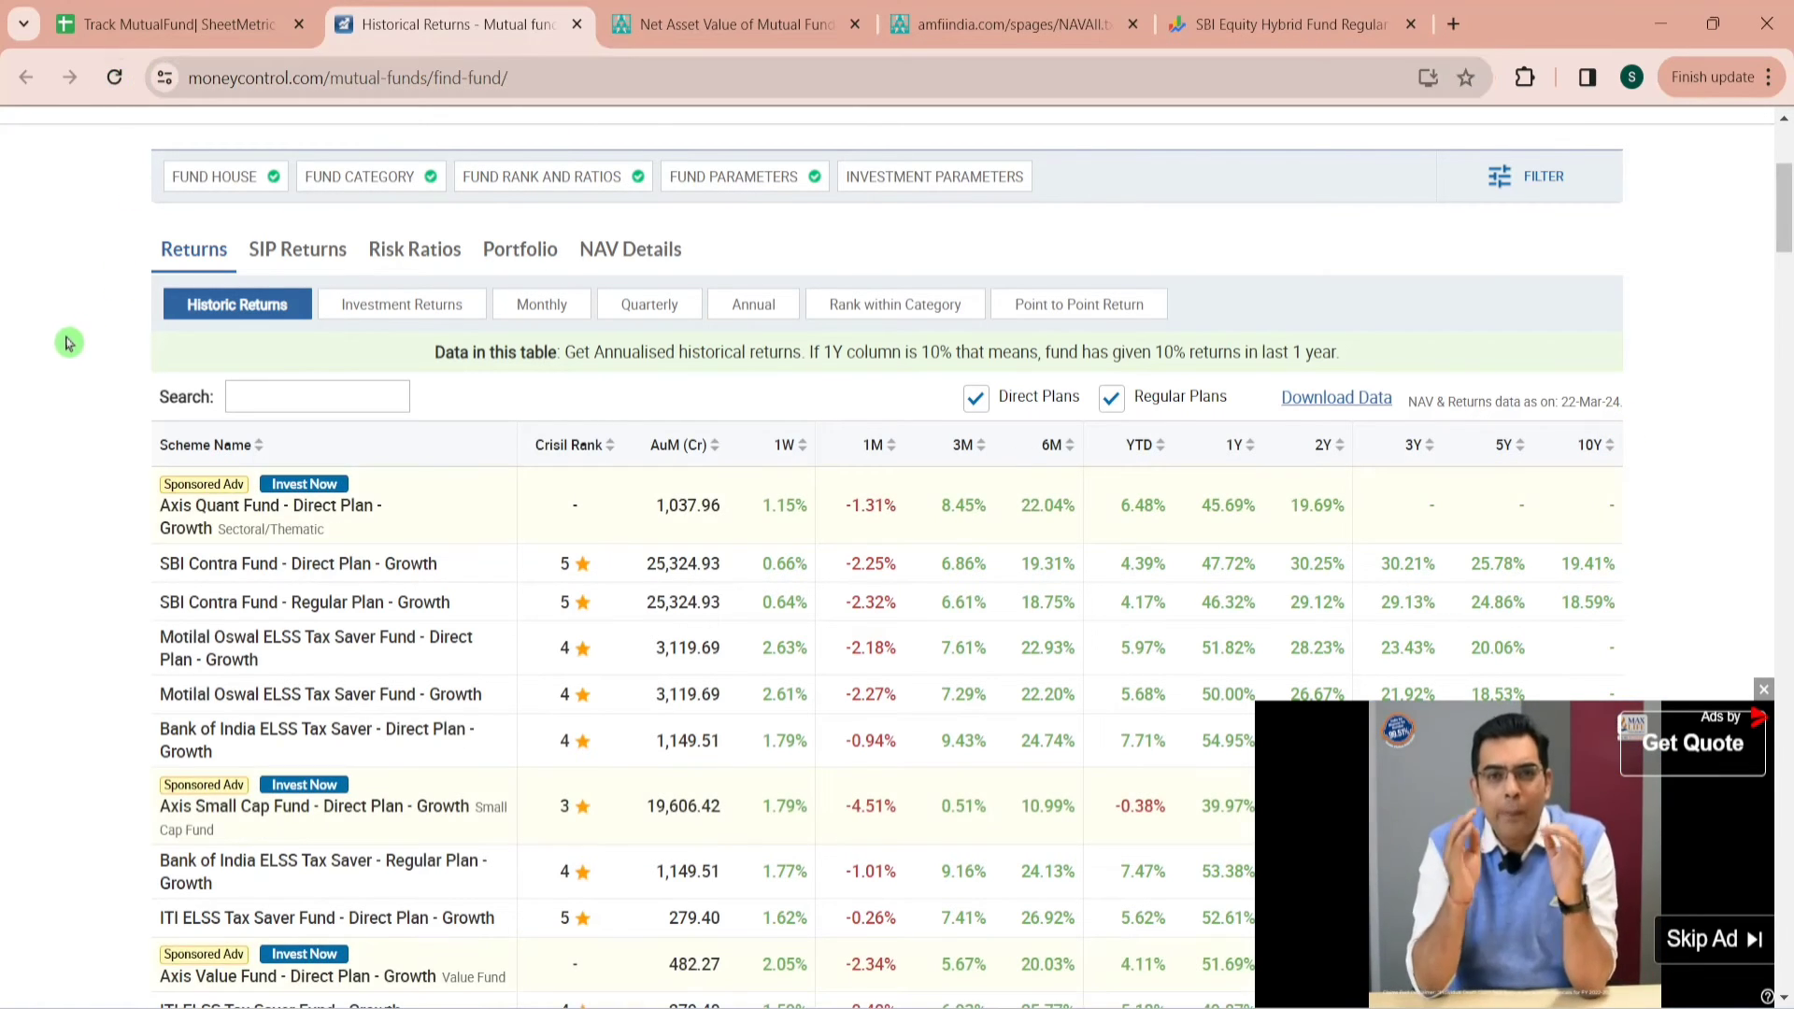
left_click(1762, 692)
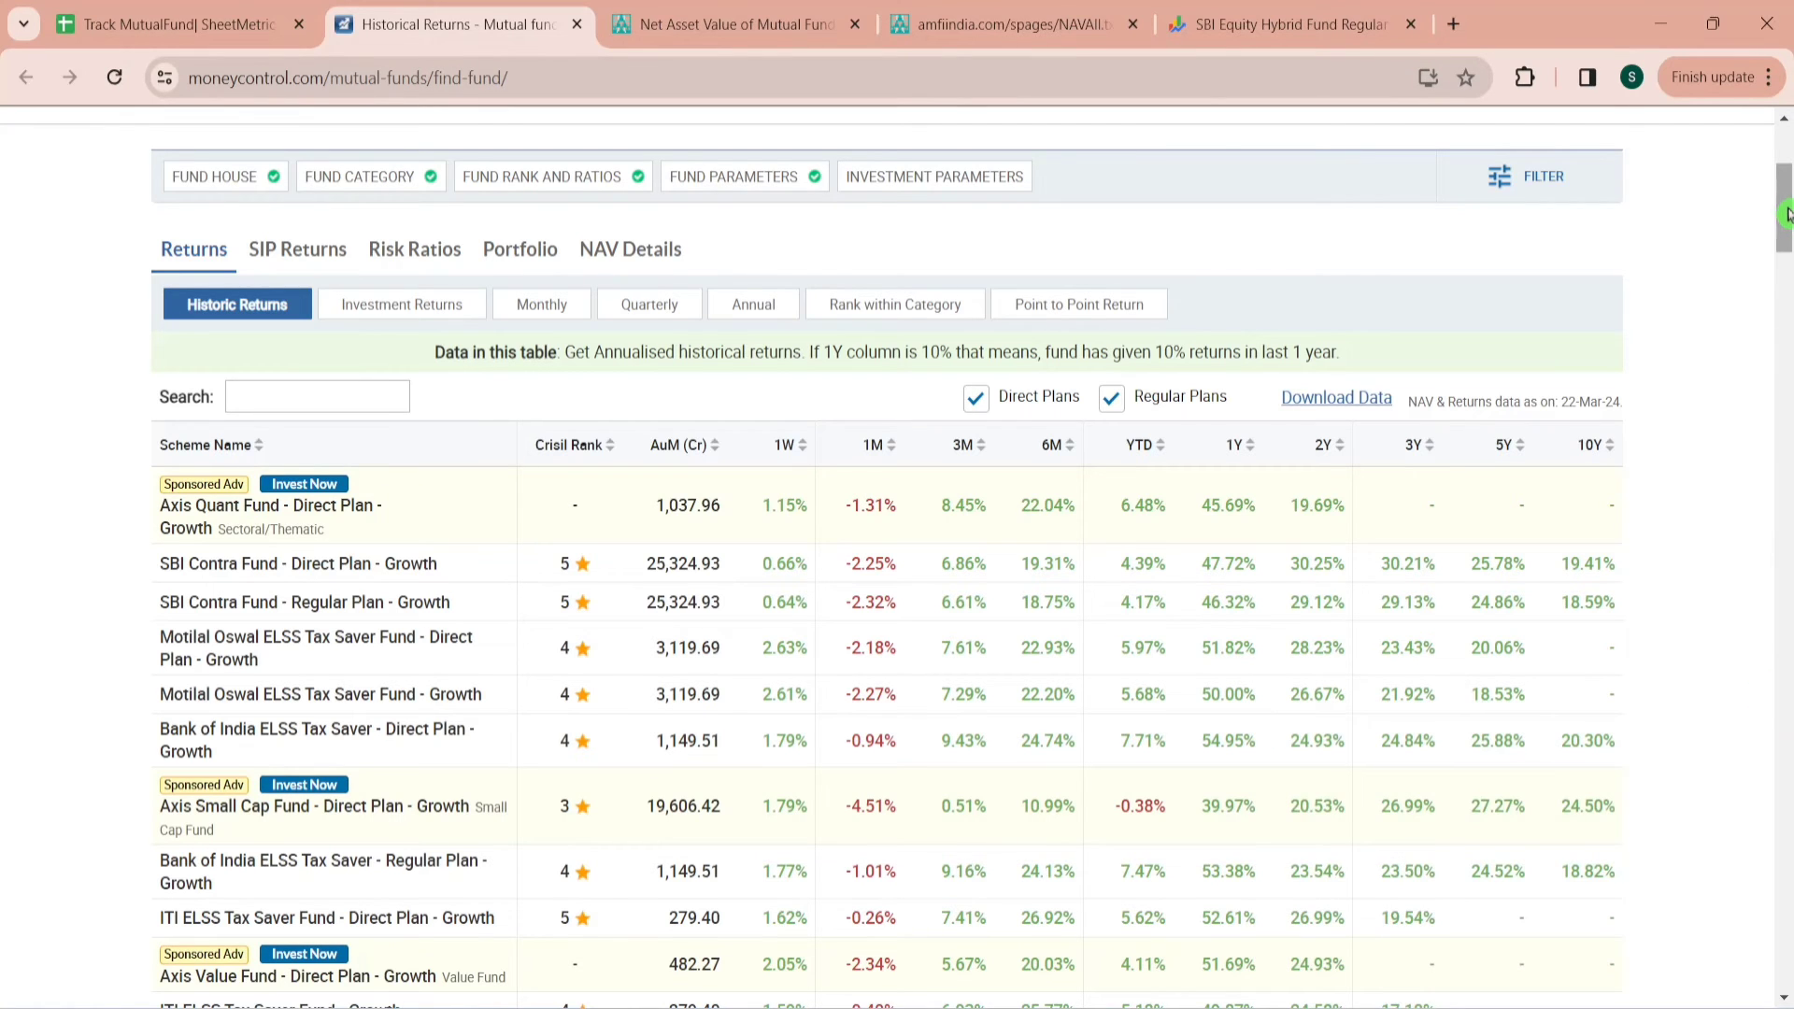
left_click_drag(1787, 214, 1787, 191)
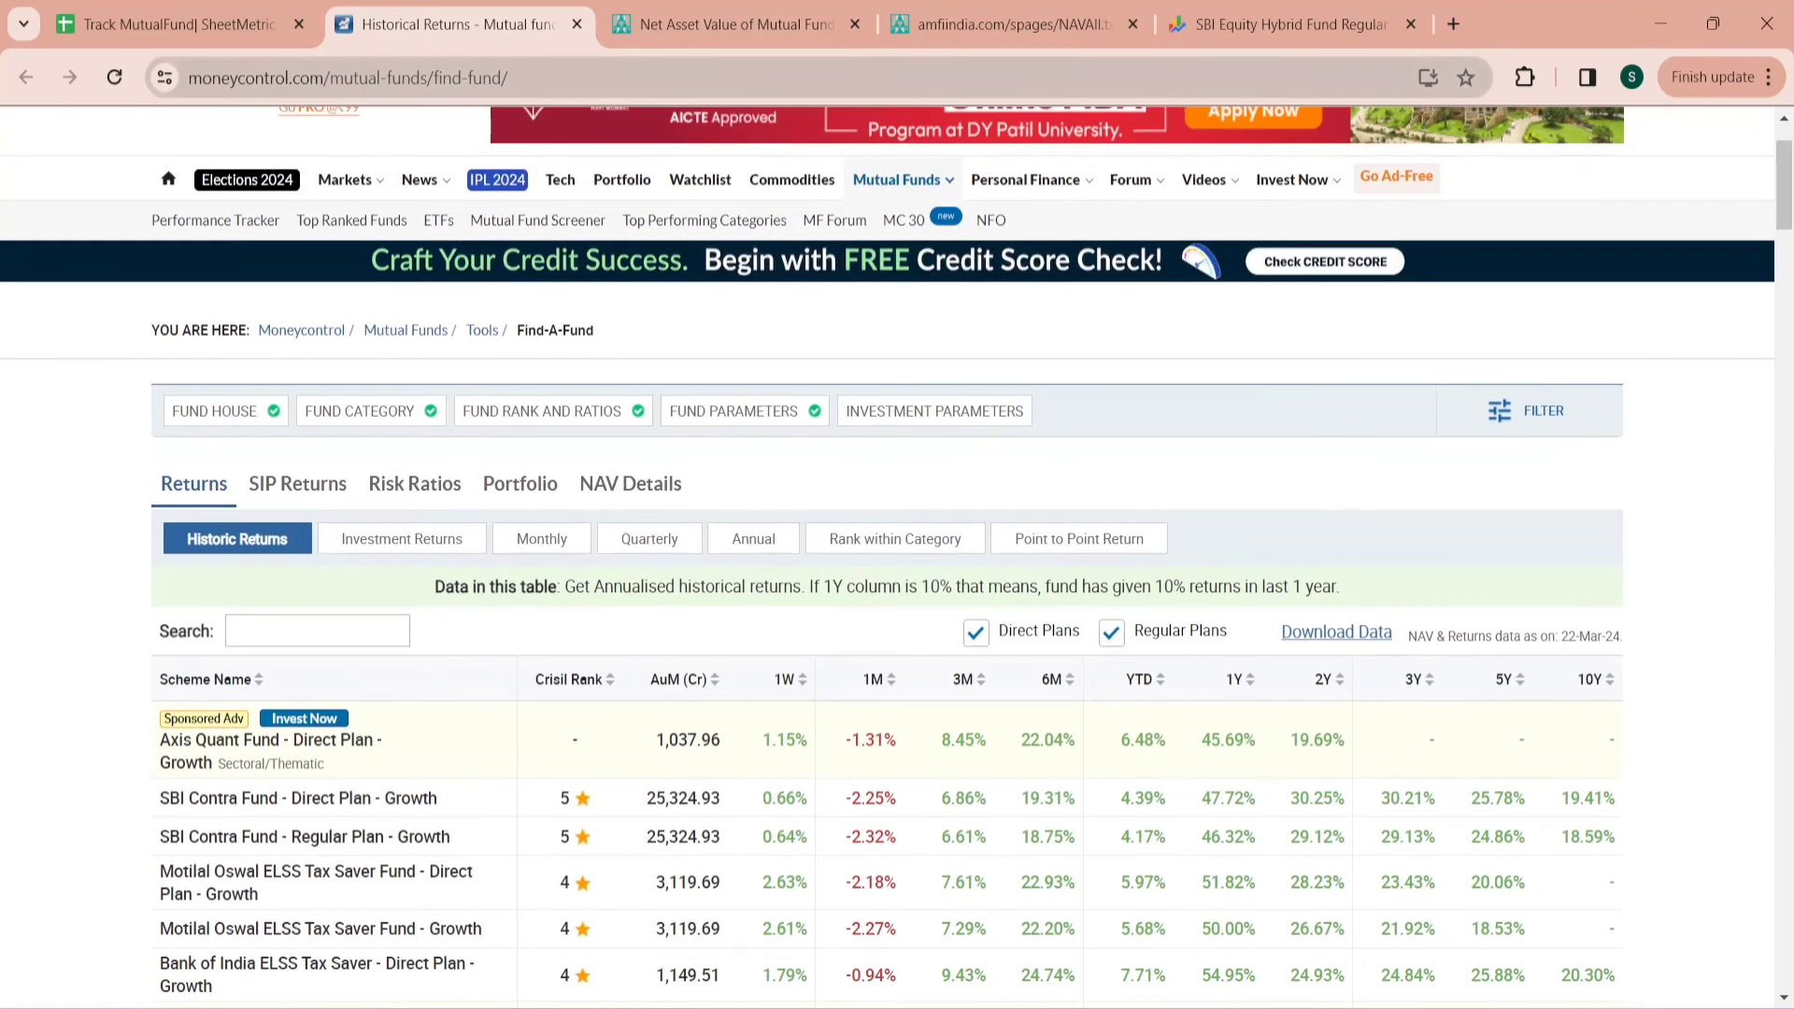
key("ctrl+l")
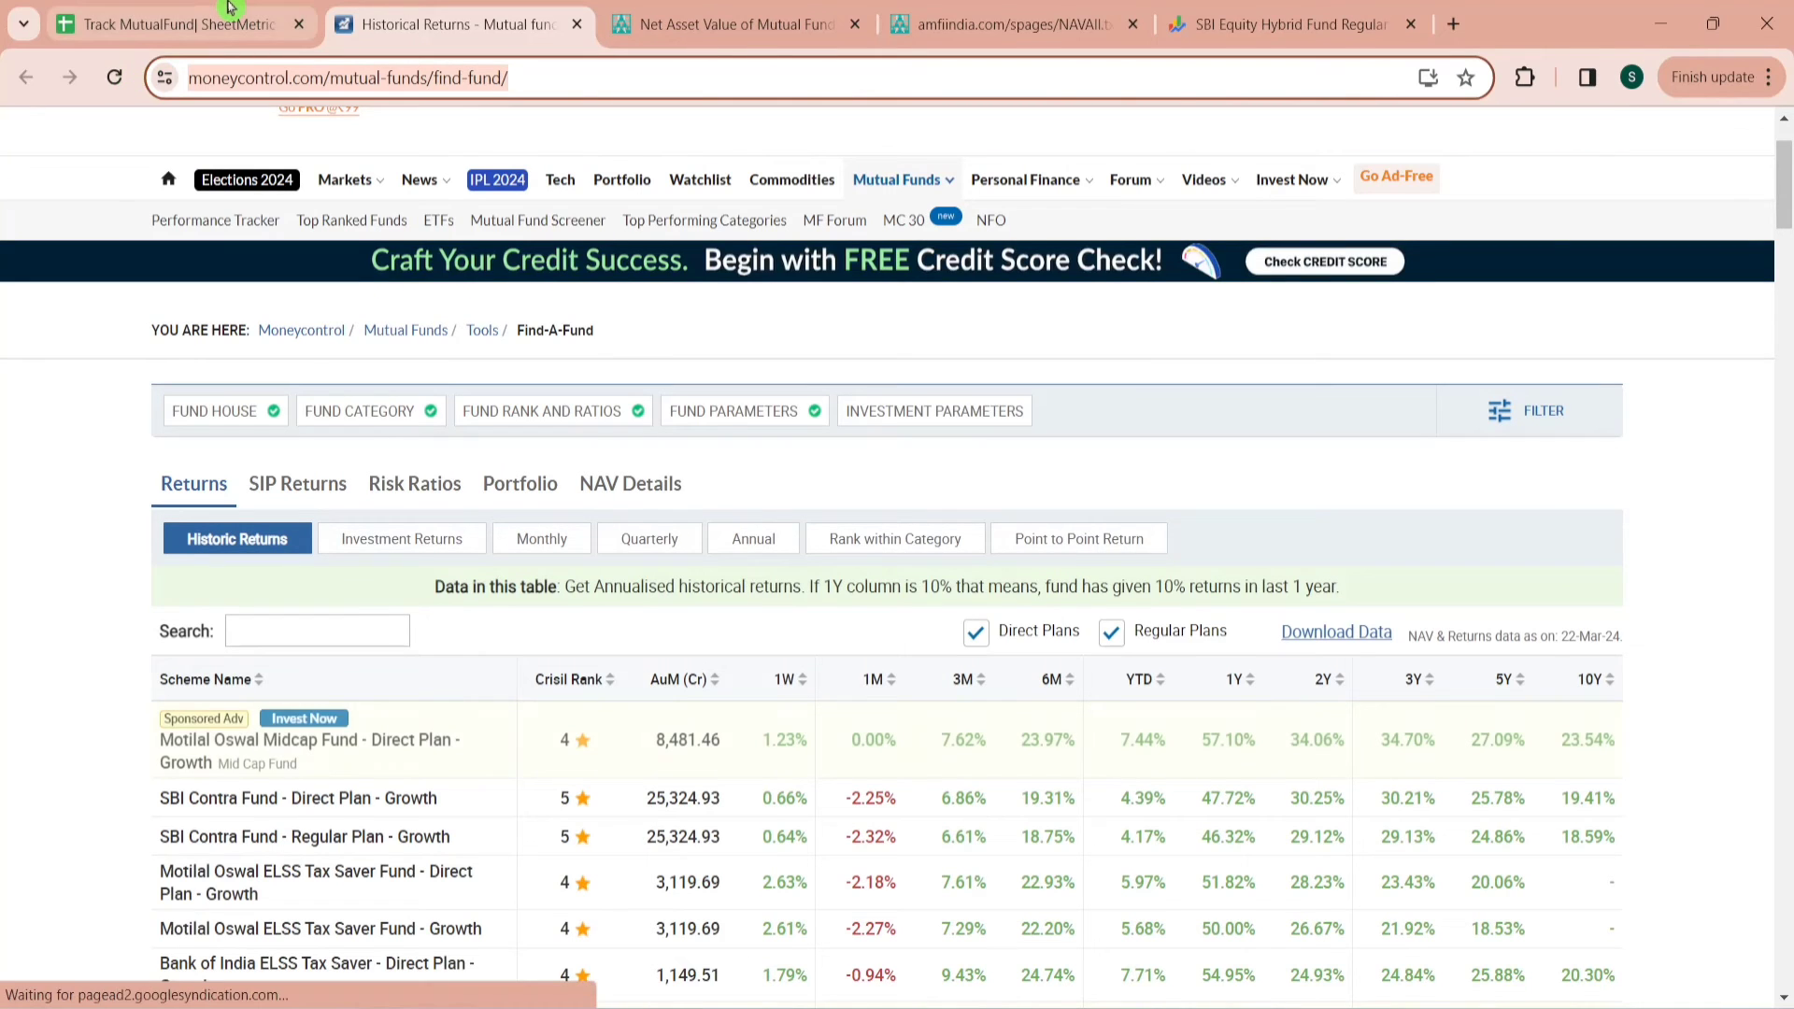
left_click(231, 7)
In MoneyControl cell A3, begin =IMPORTHTML with the pasted find-fund URL and query "table"
left_click(177, 459)
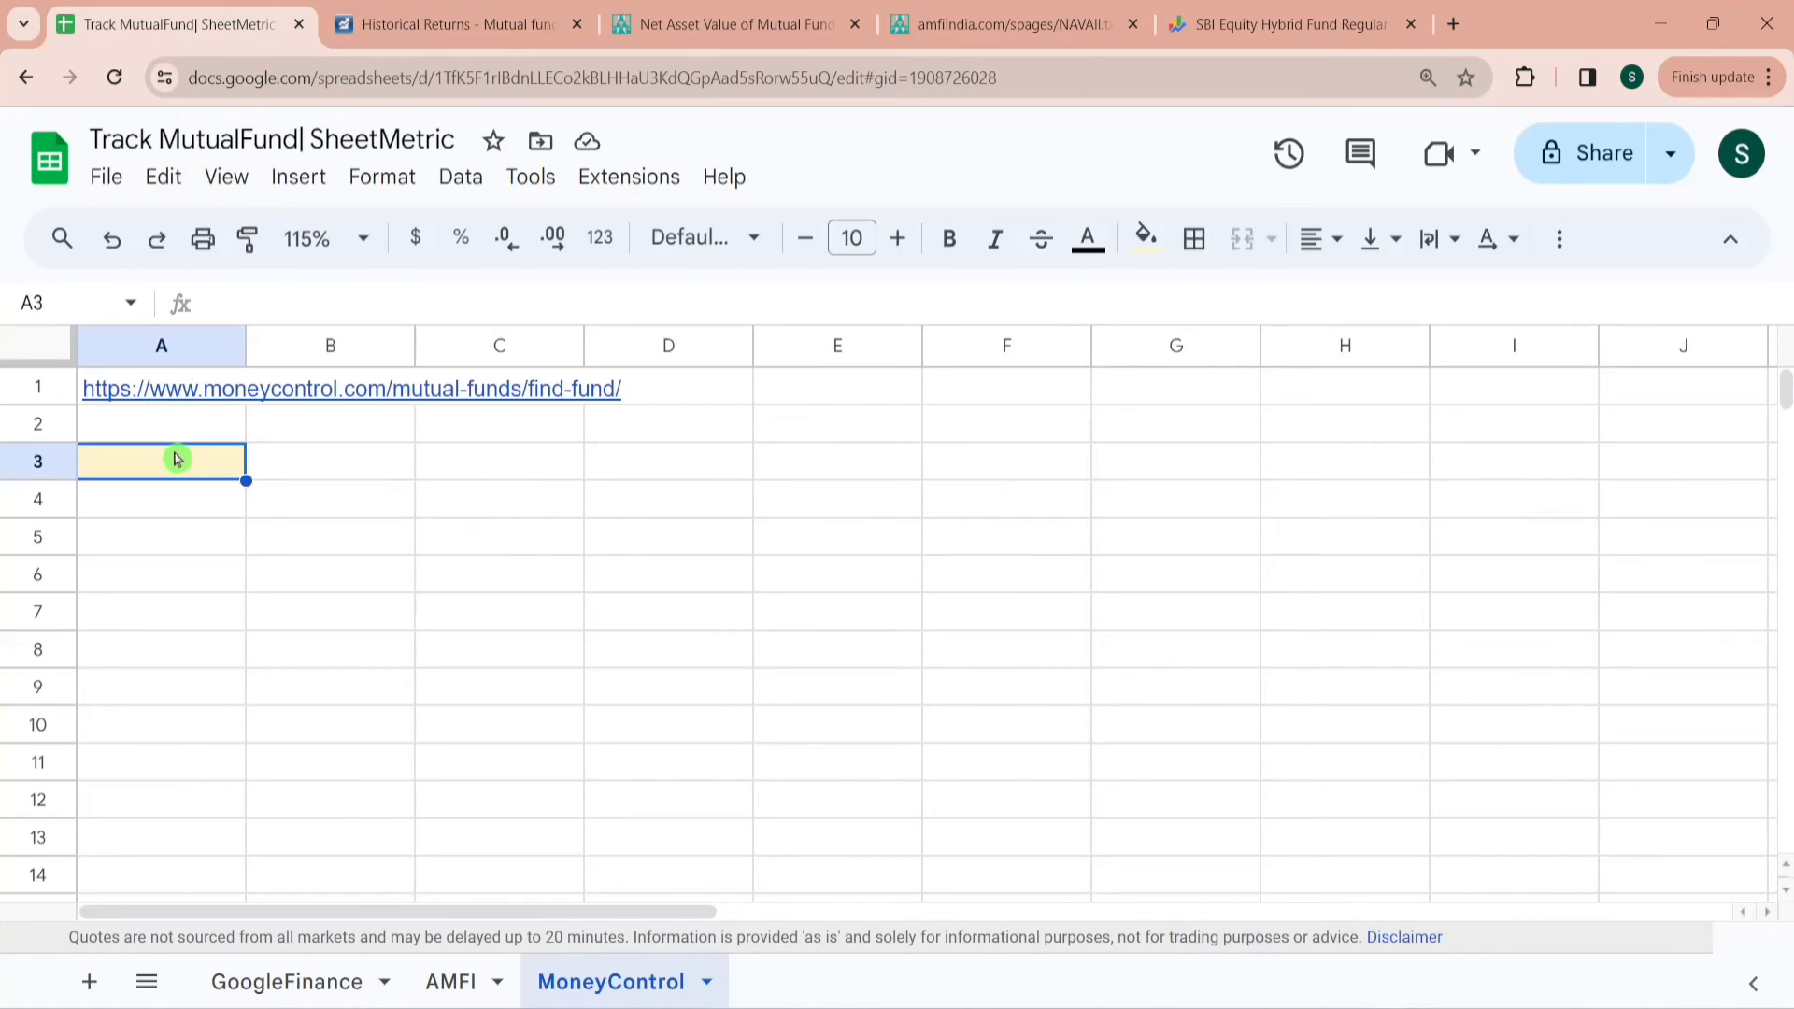
type("=import")
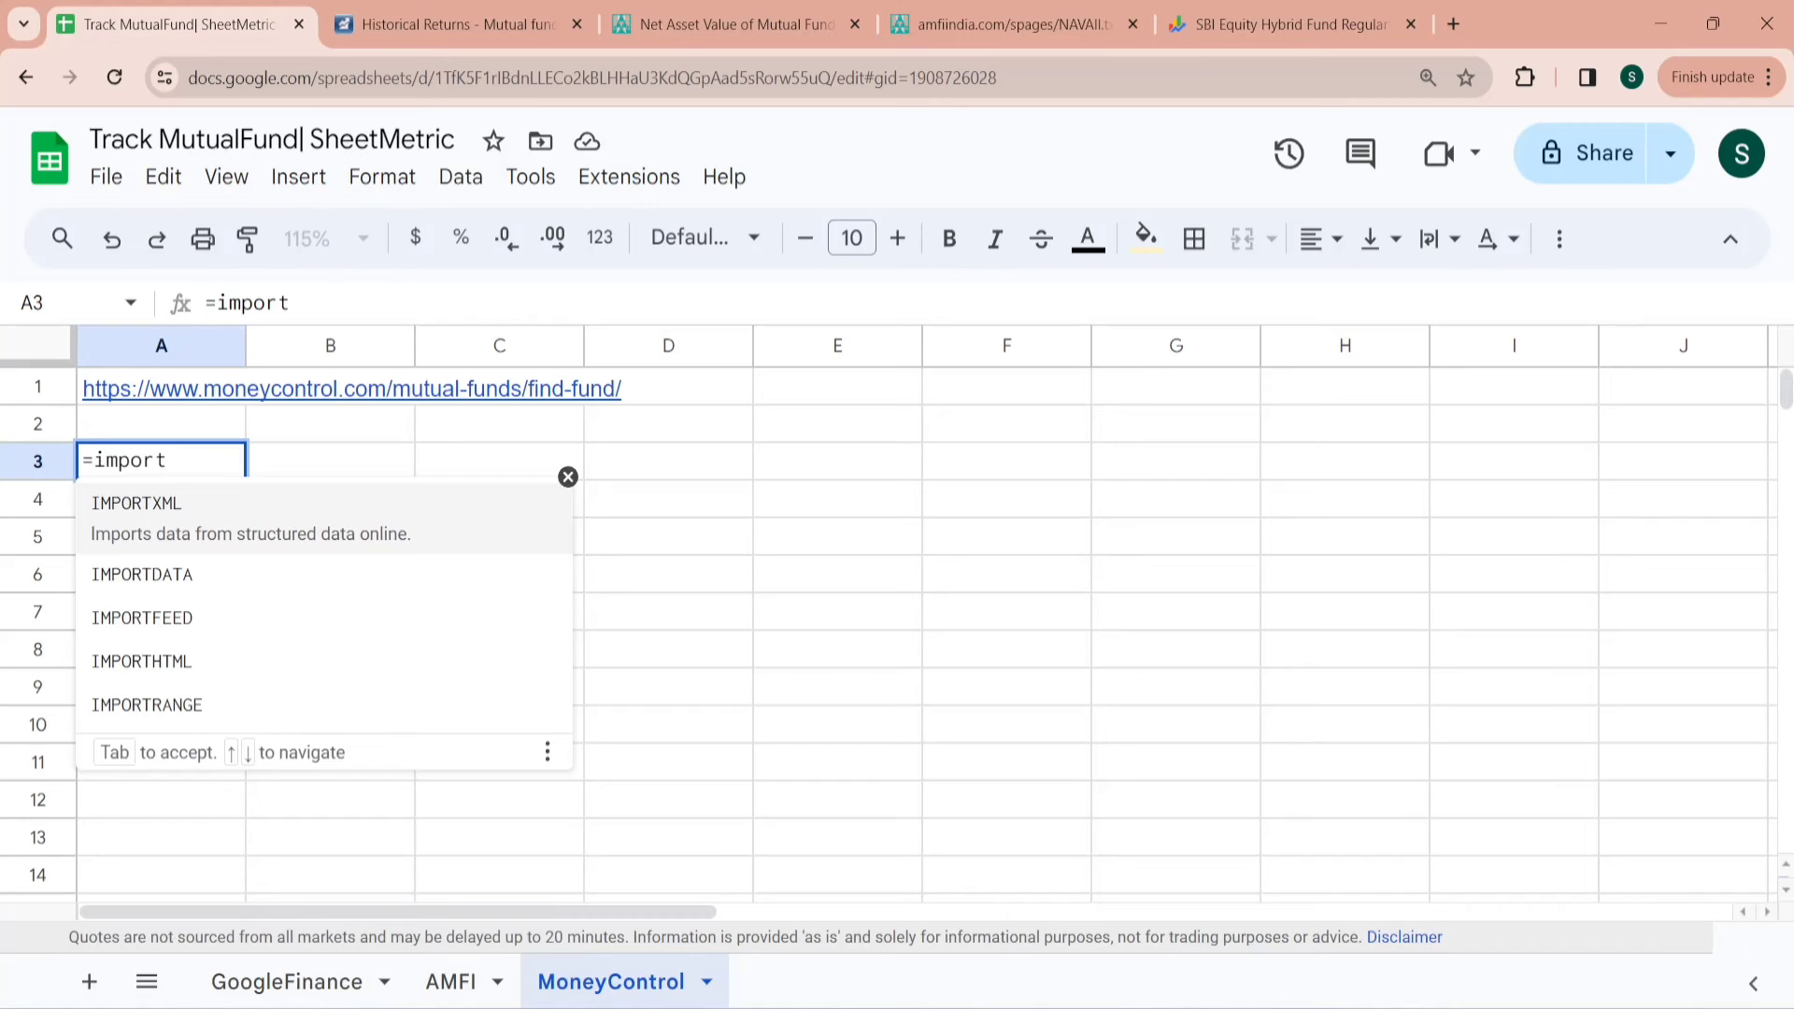
key("Tab")
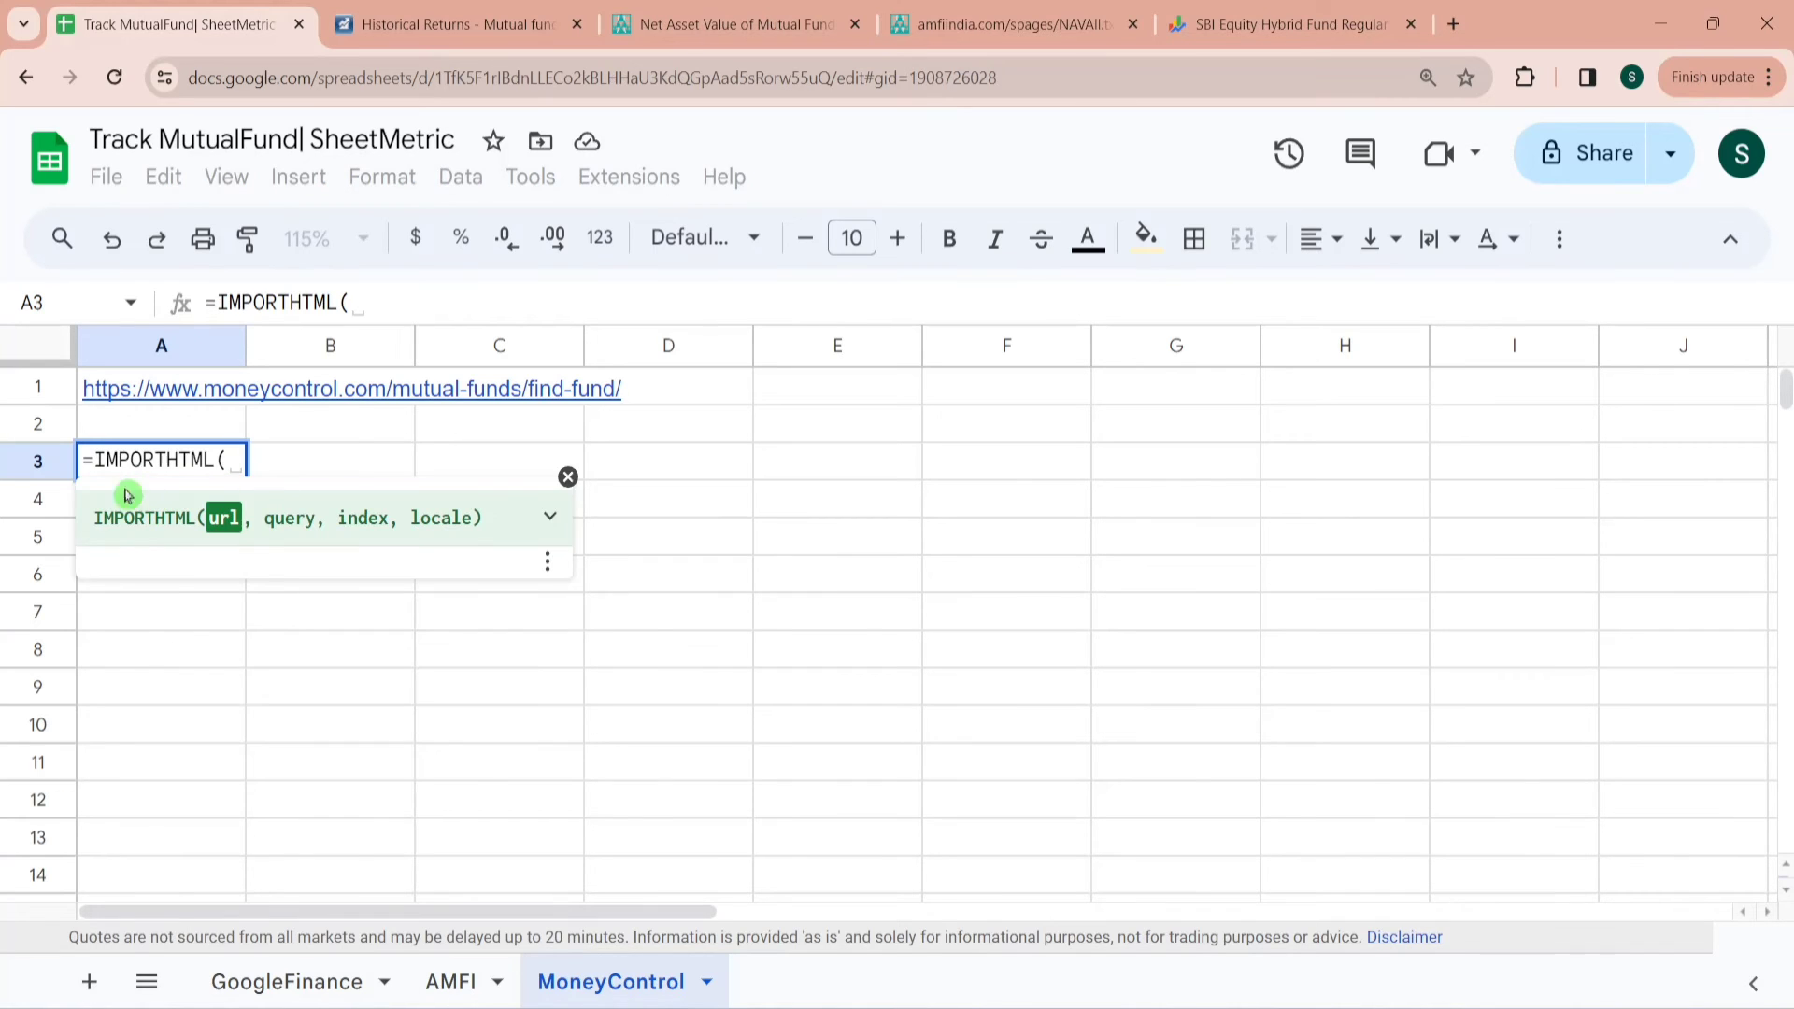
left_click(549, 517)
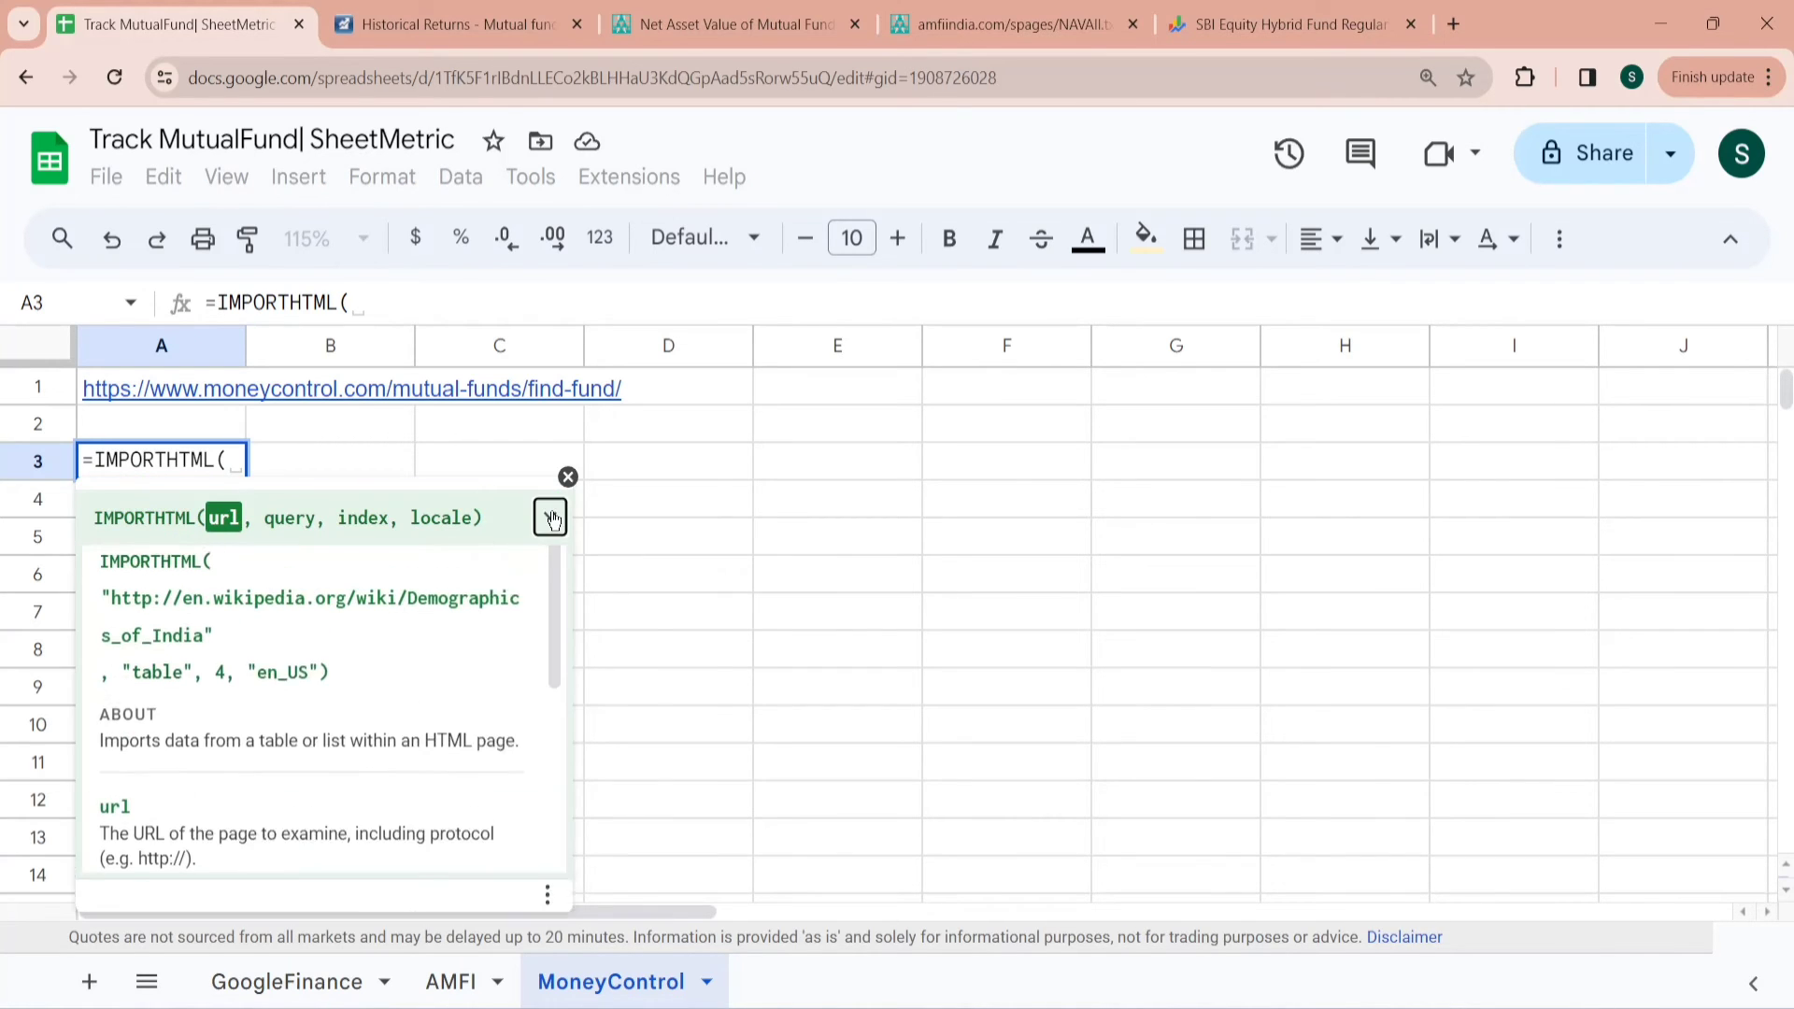
left_click_drag(130, 797, 486, 789)
left_click(269, 462)
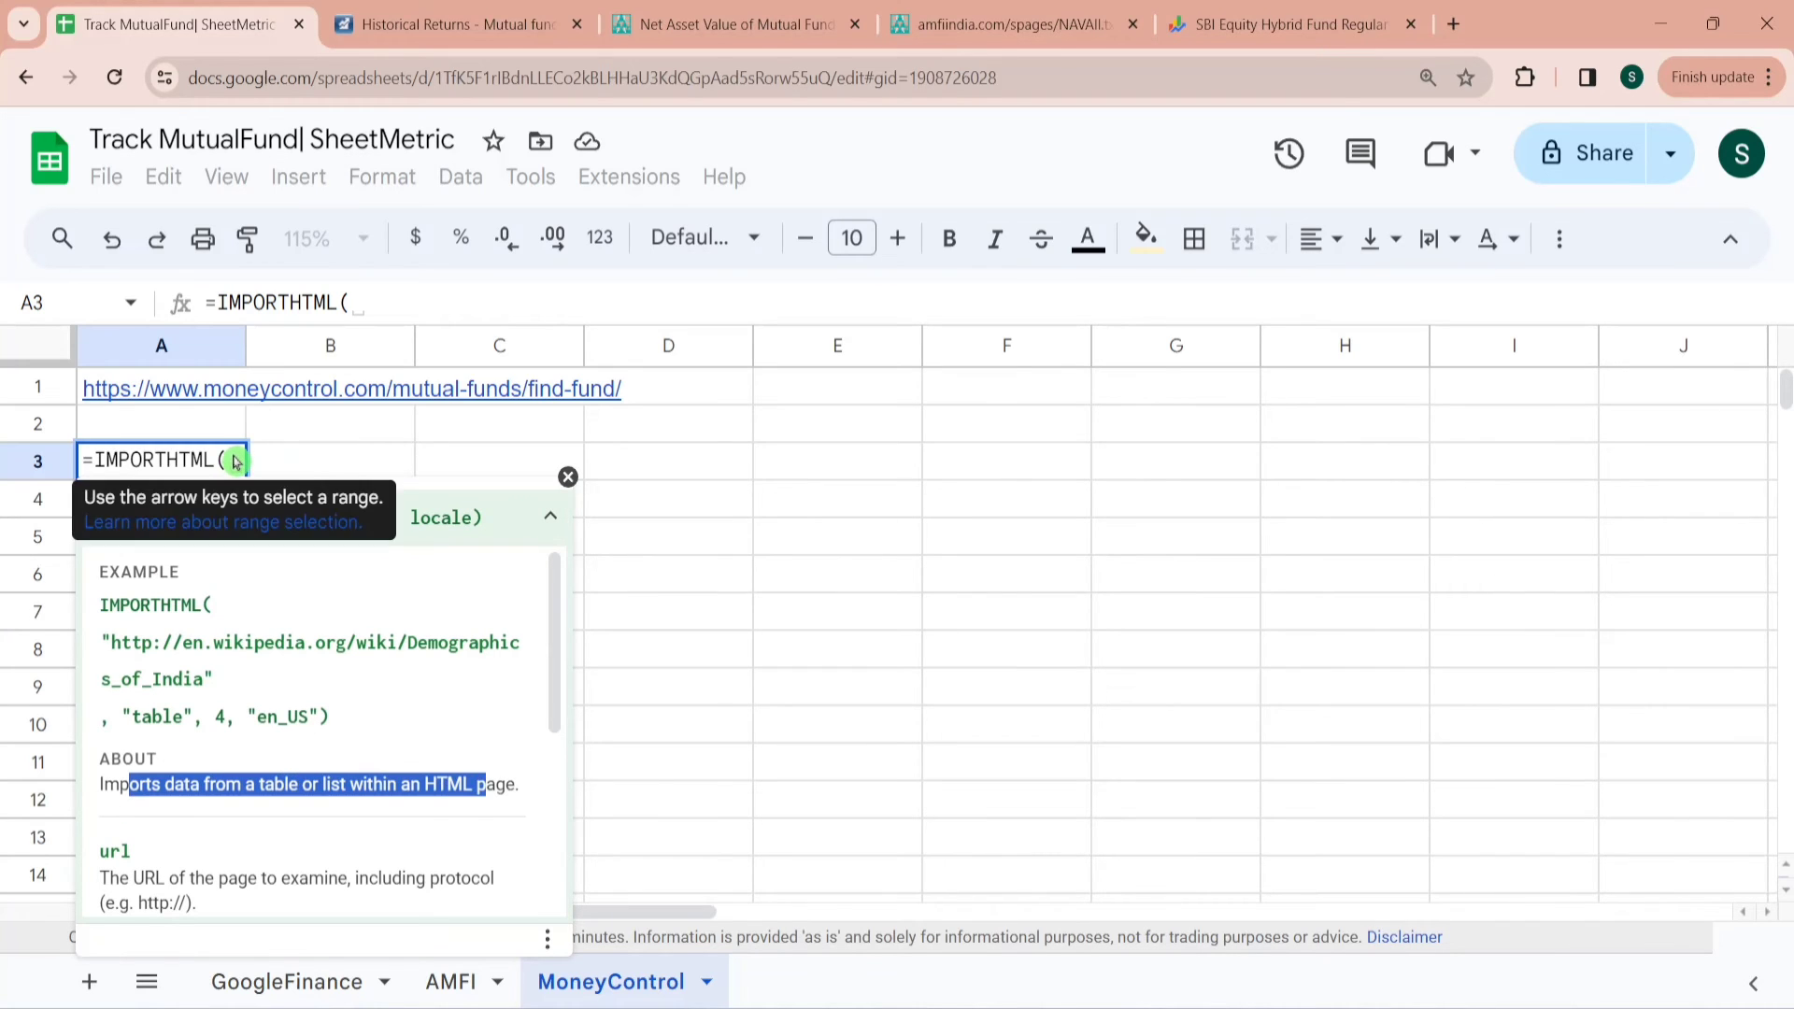
type("https://www.moneycontrol.com/mutual-funds/find-fund/")
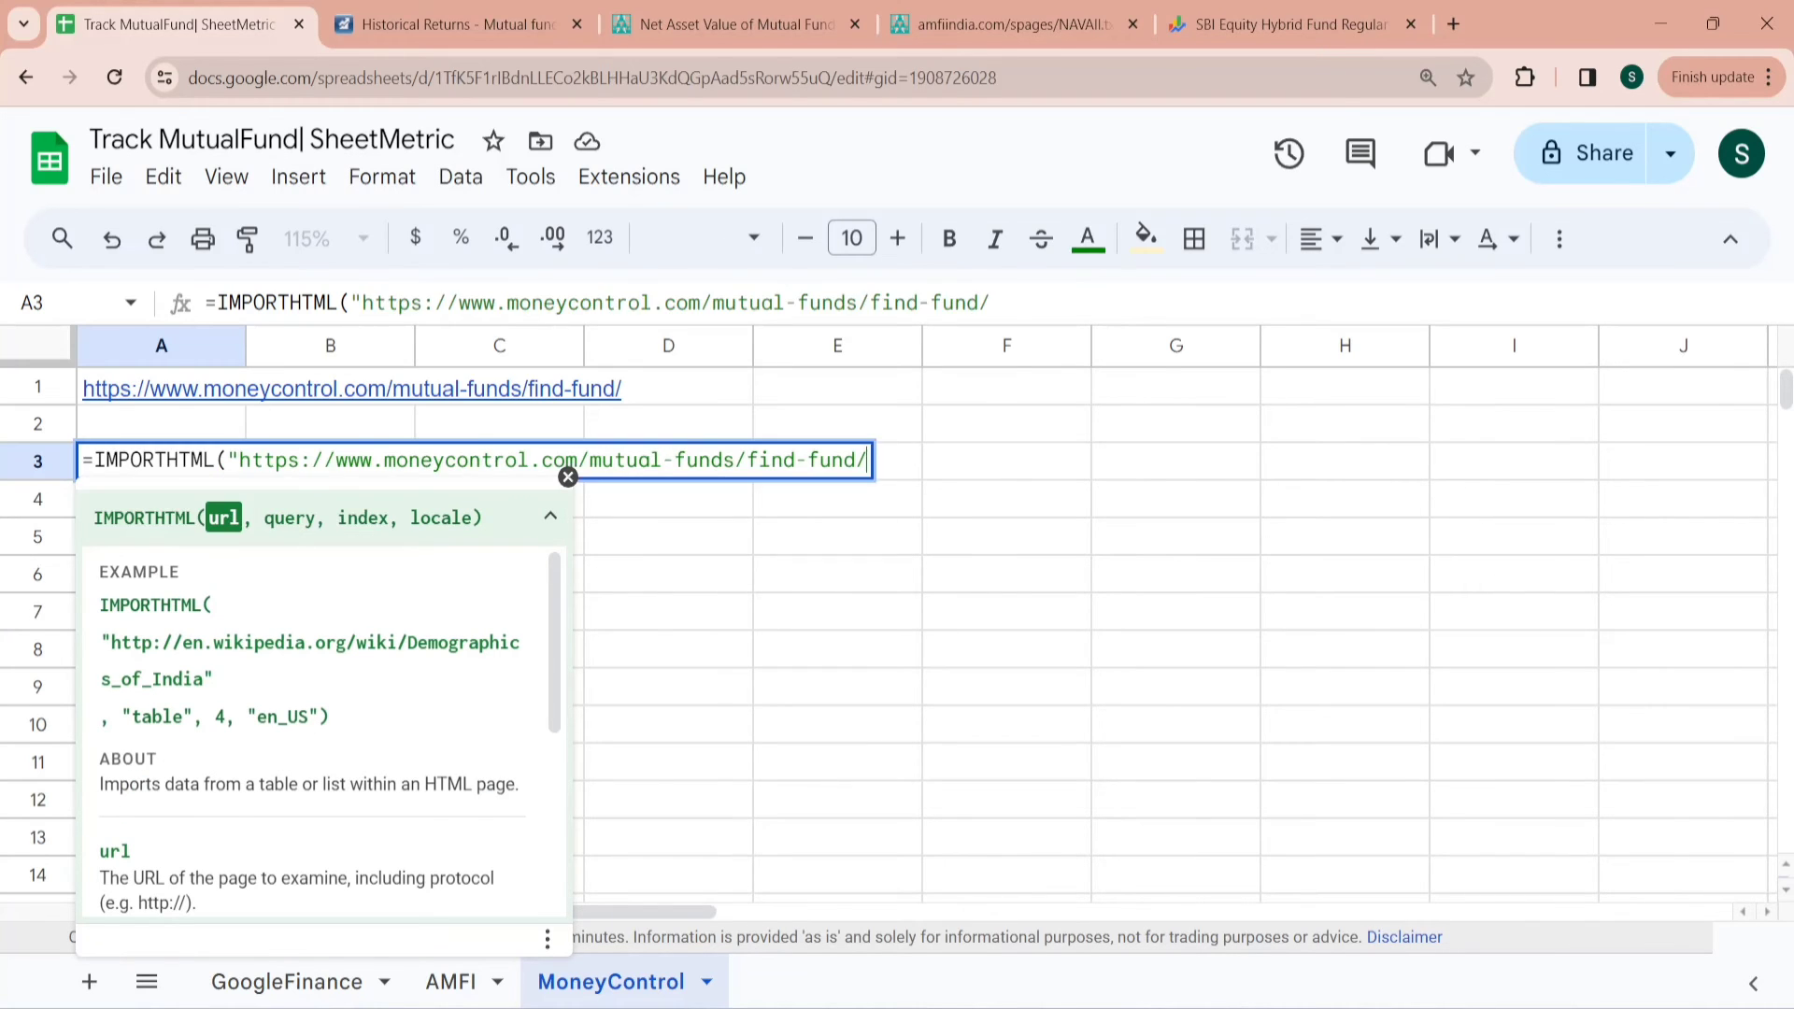
type(",")
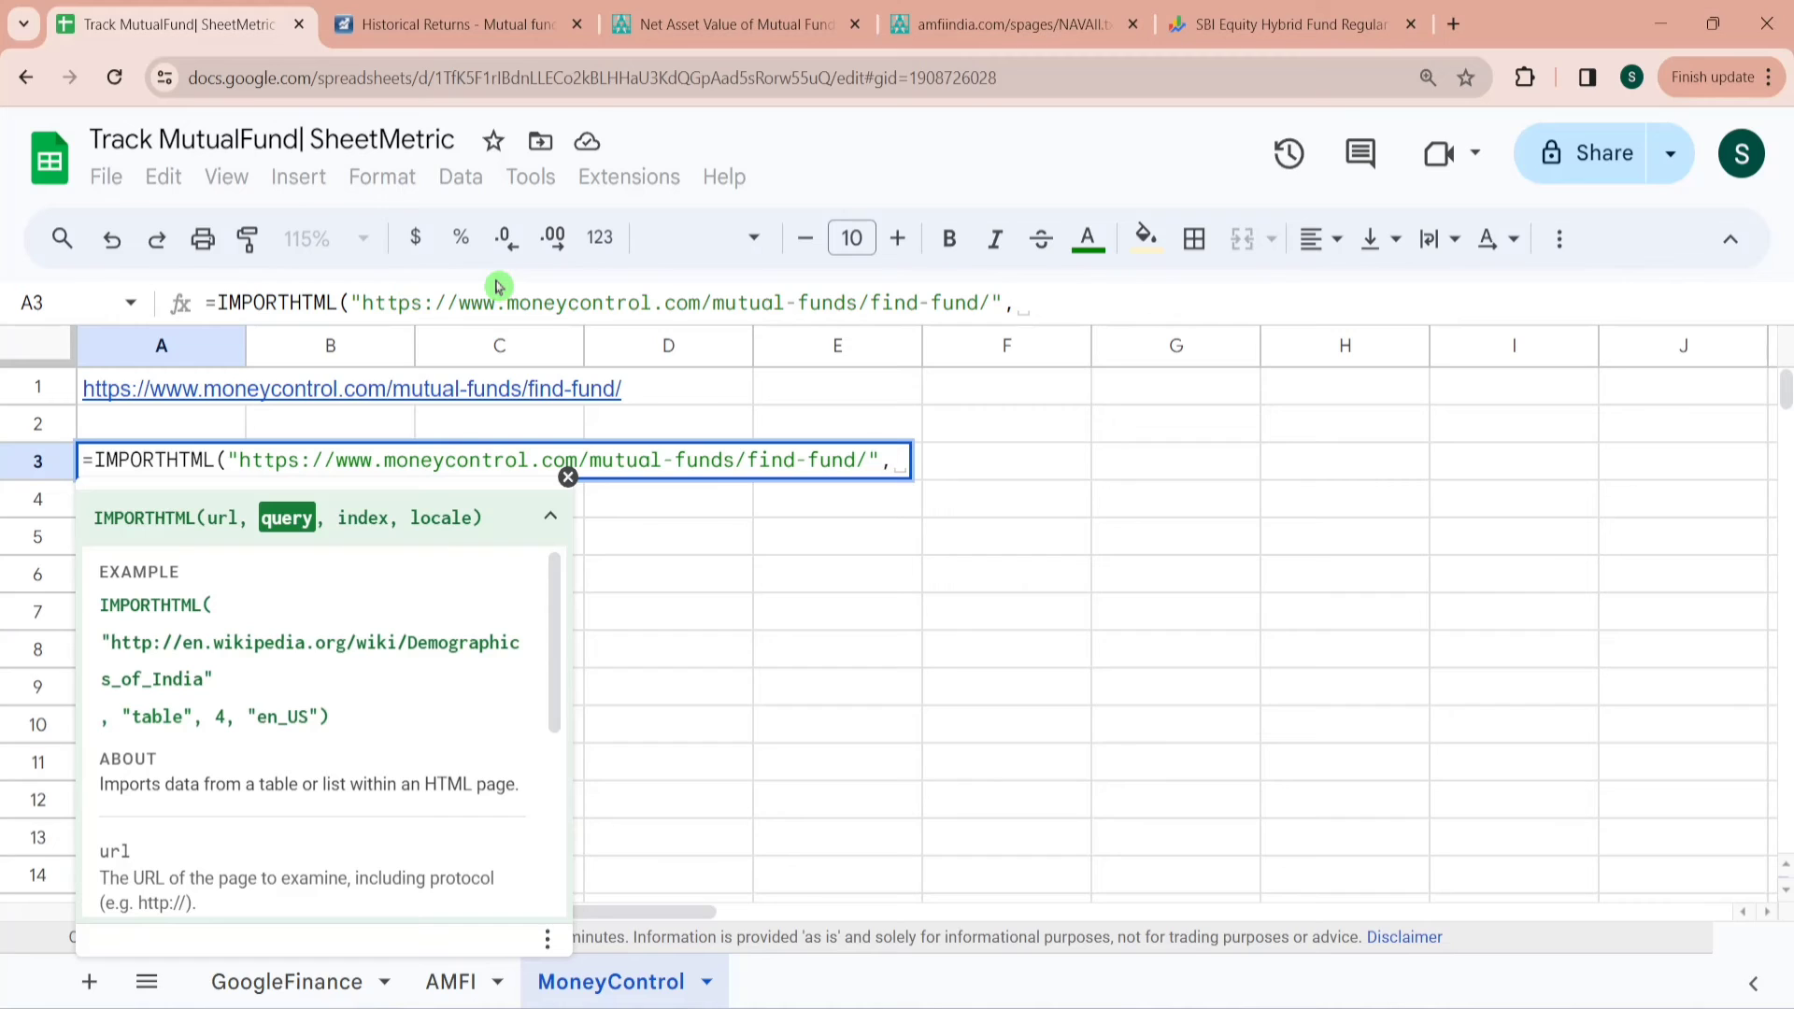
type("\"tab")
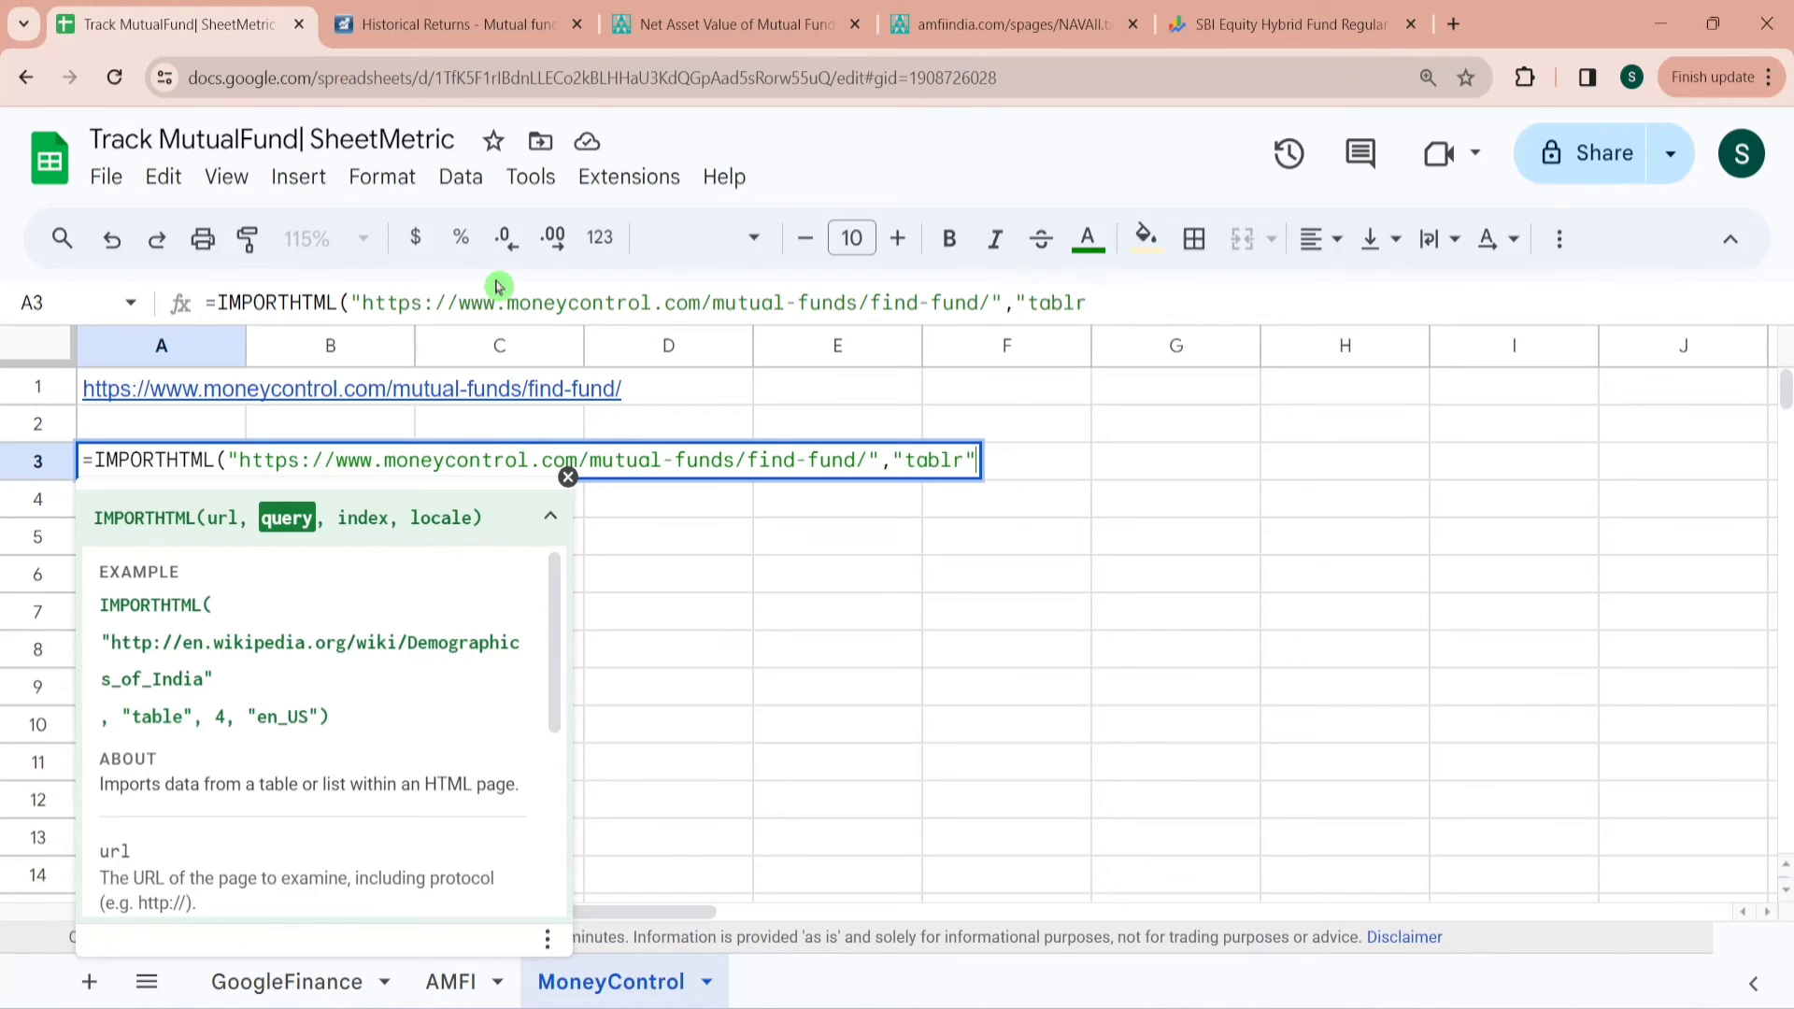
type("le\",")
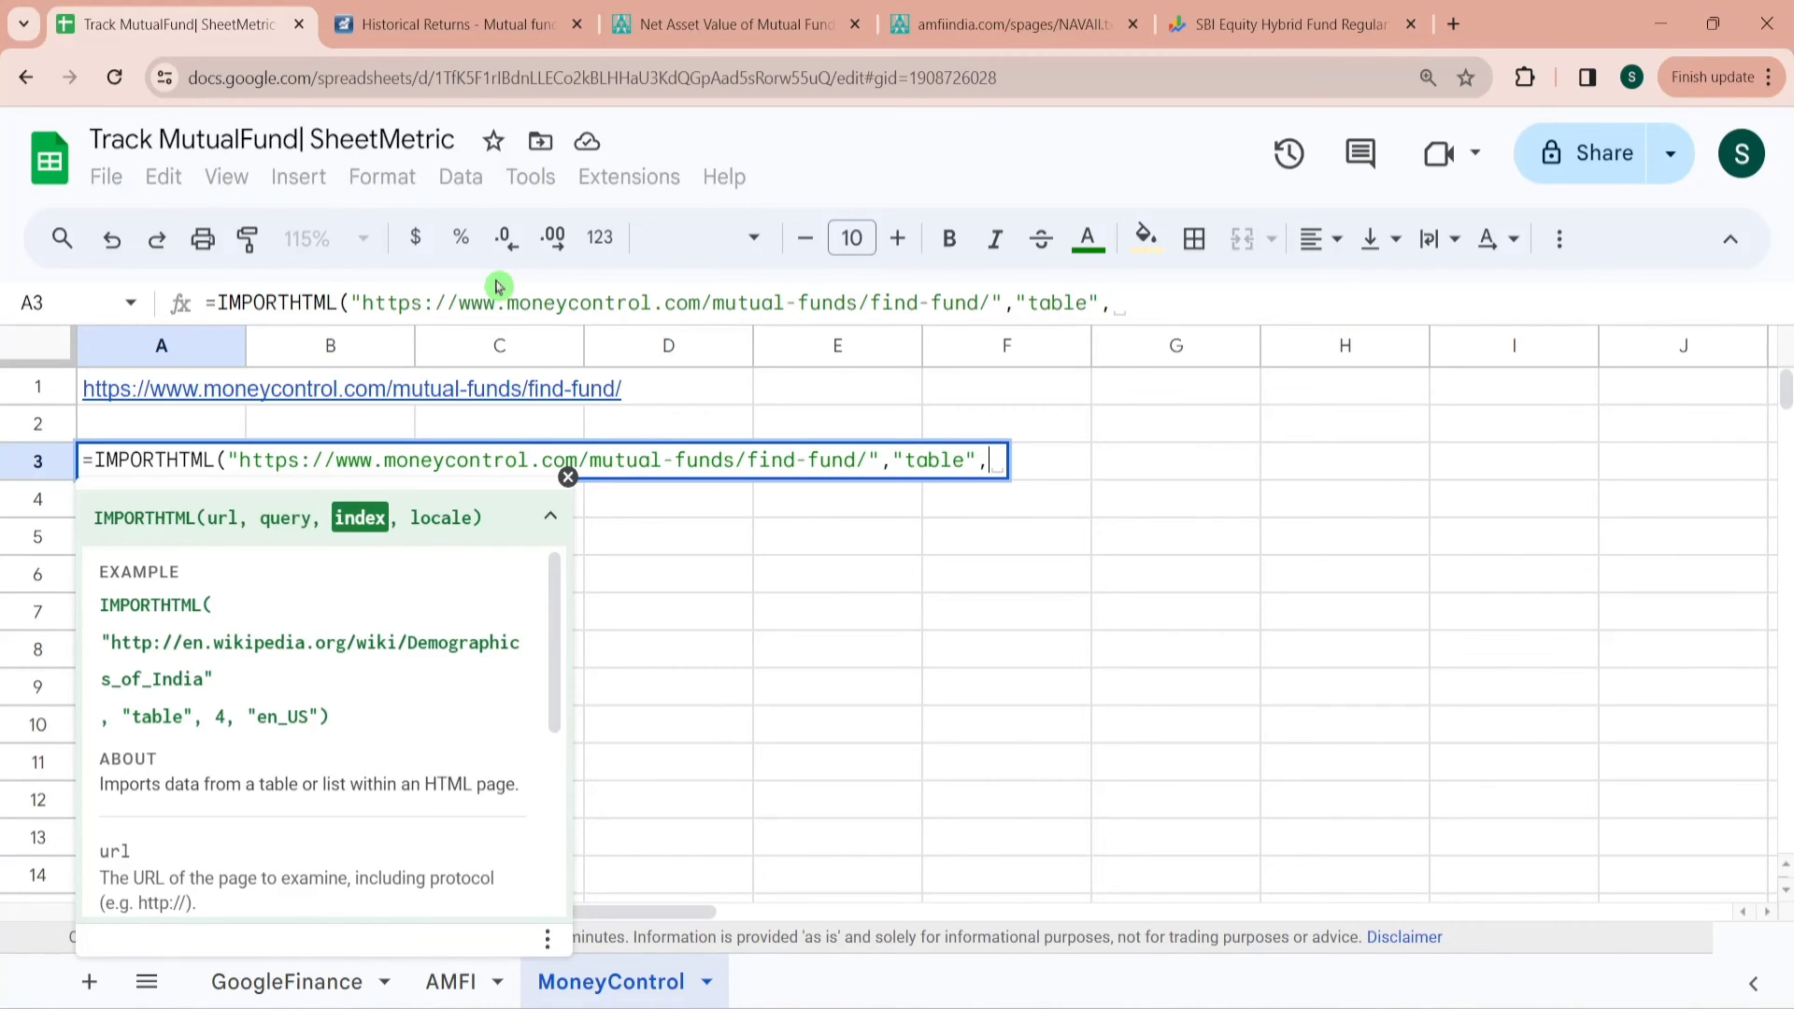
left_click(458, 23)
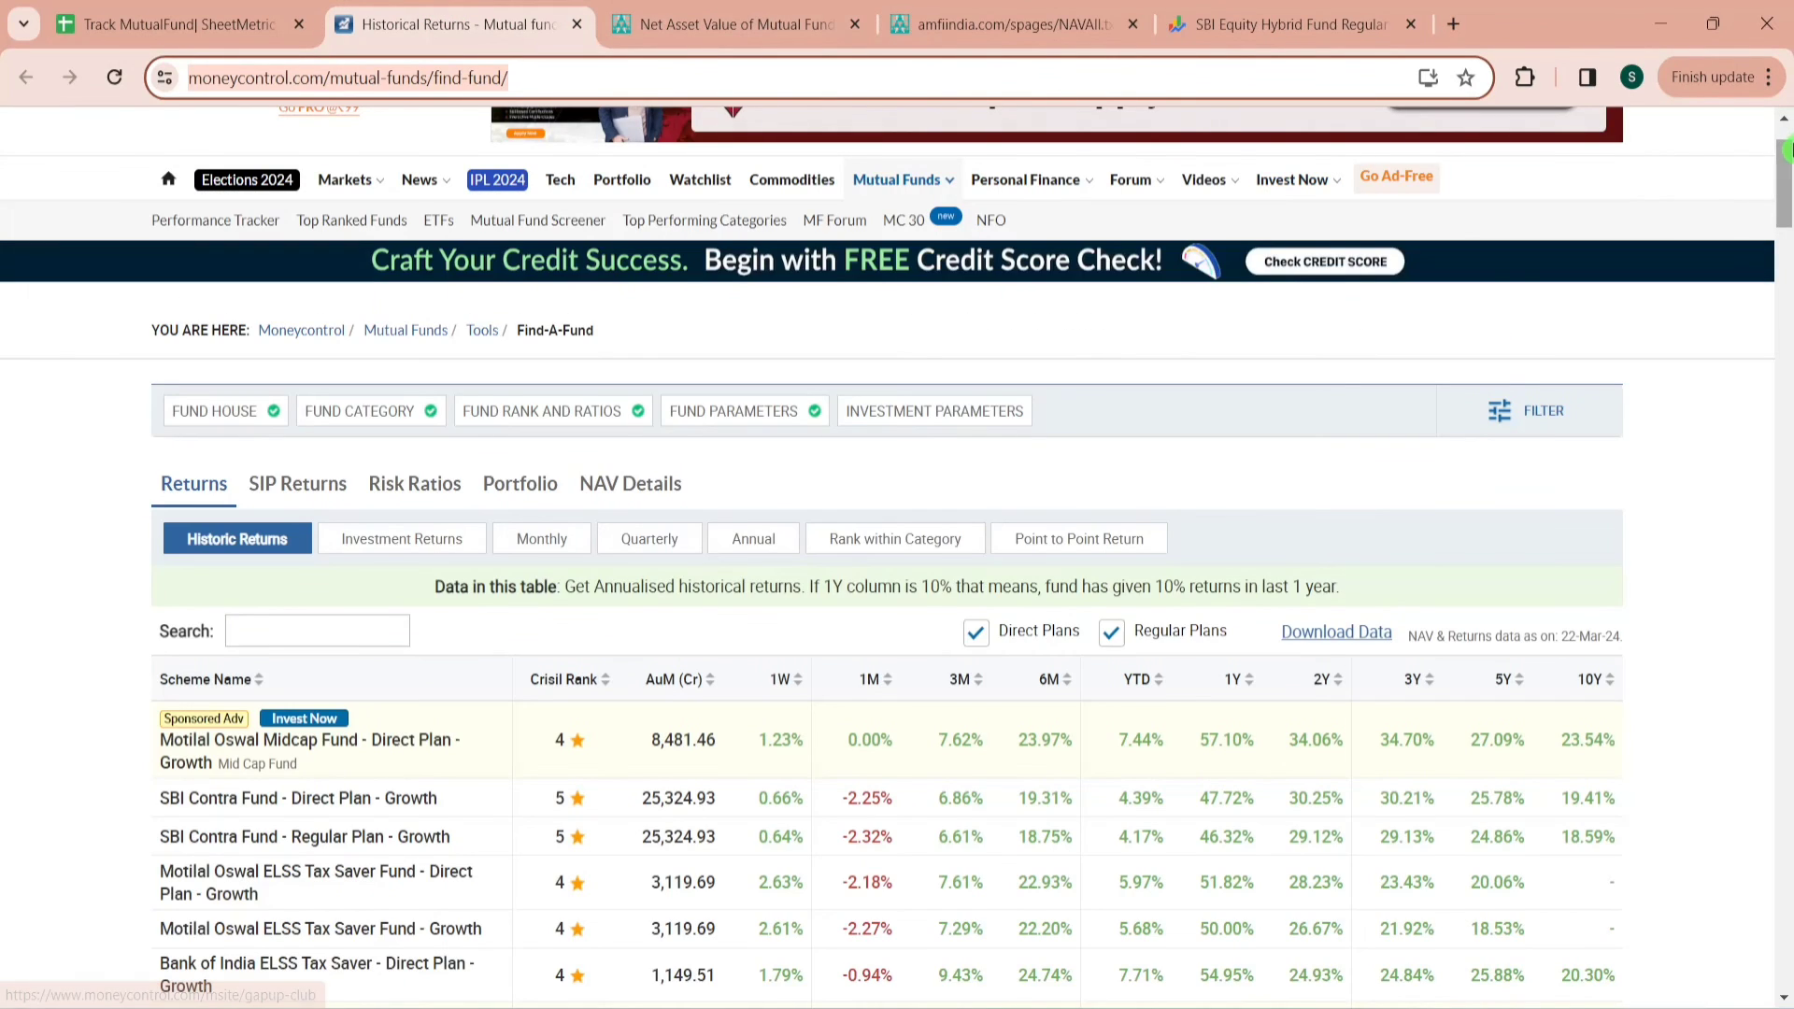
Inspect the Moneycontrol fund table page in DevTools' Network and Performance panels, then go back to Sheets
mouse_move(1785, 152)
left_mouse_down()
mouse_move(1785, 202)
mouse_move(1785, 170)
left_mouse_up()
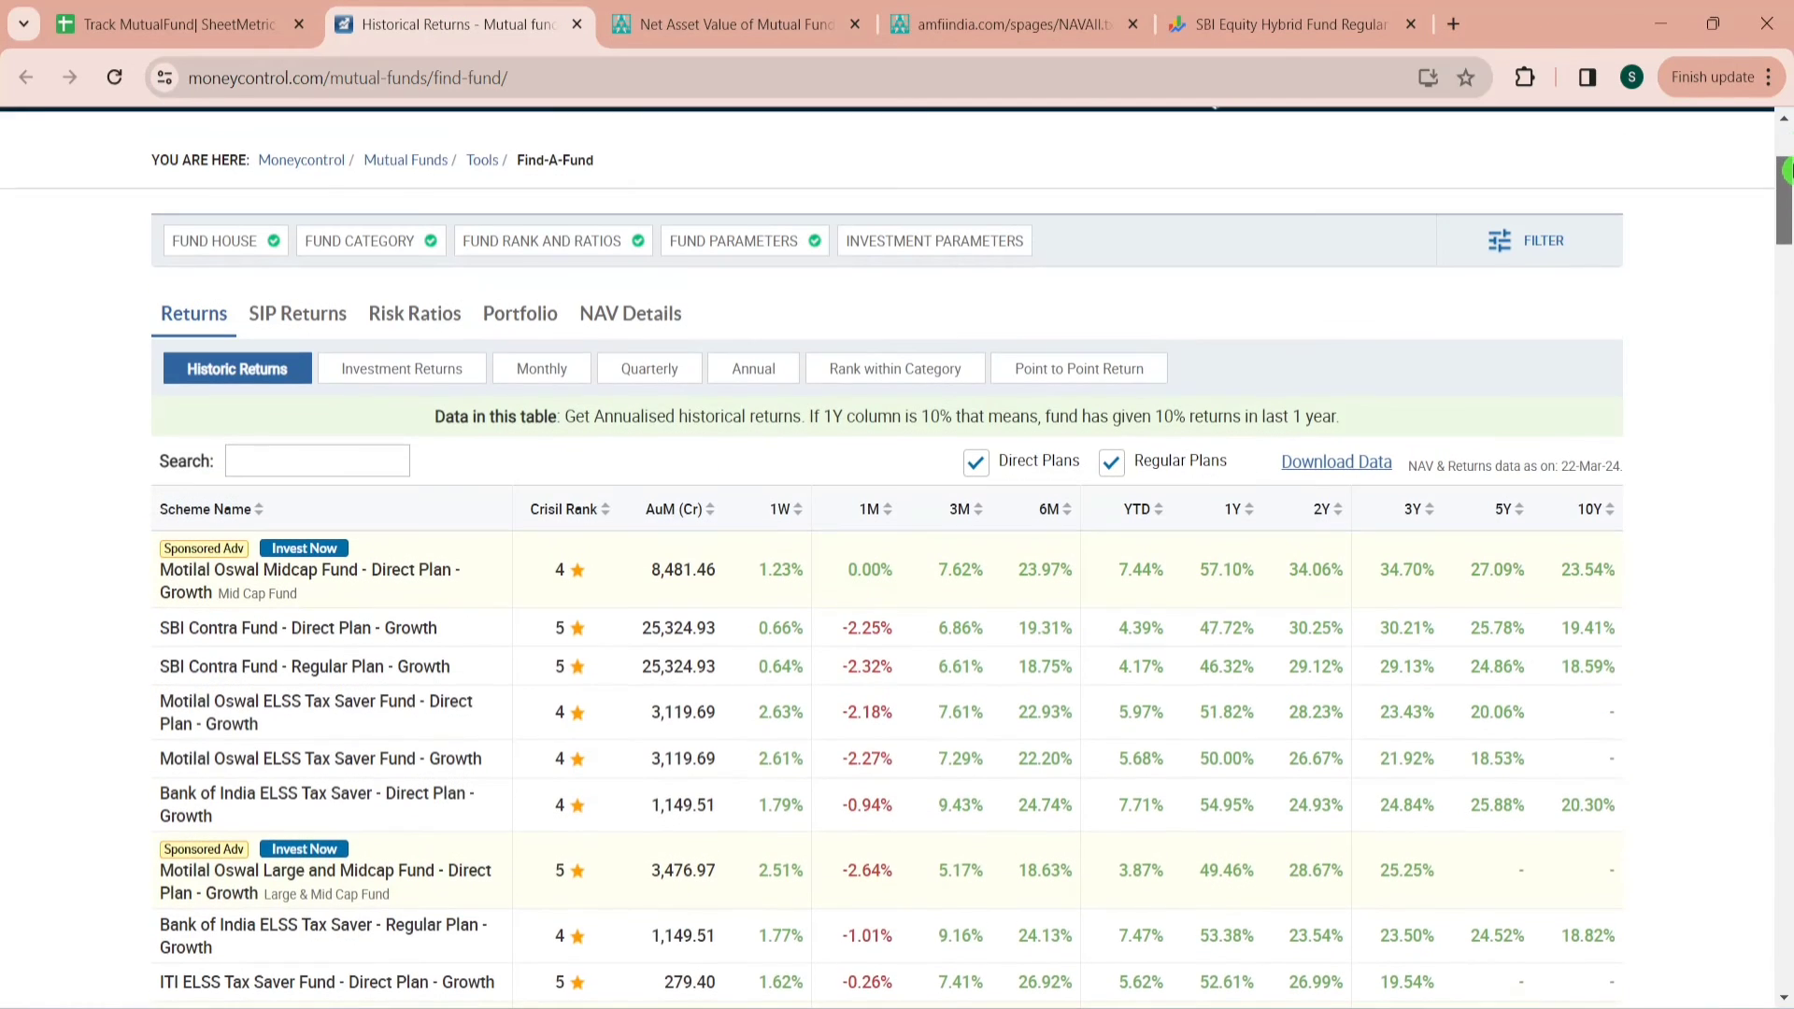
right_click(1711, 306)
left_click(1467, 834)
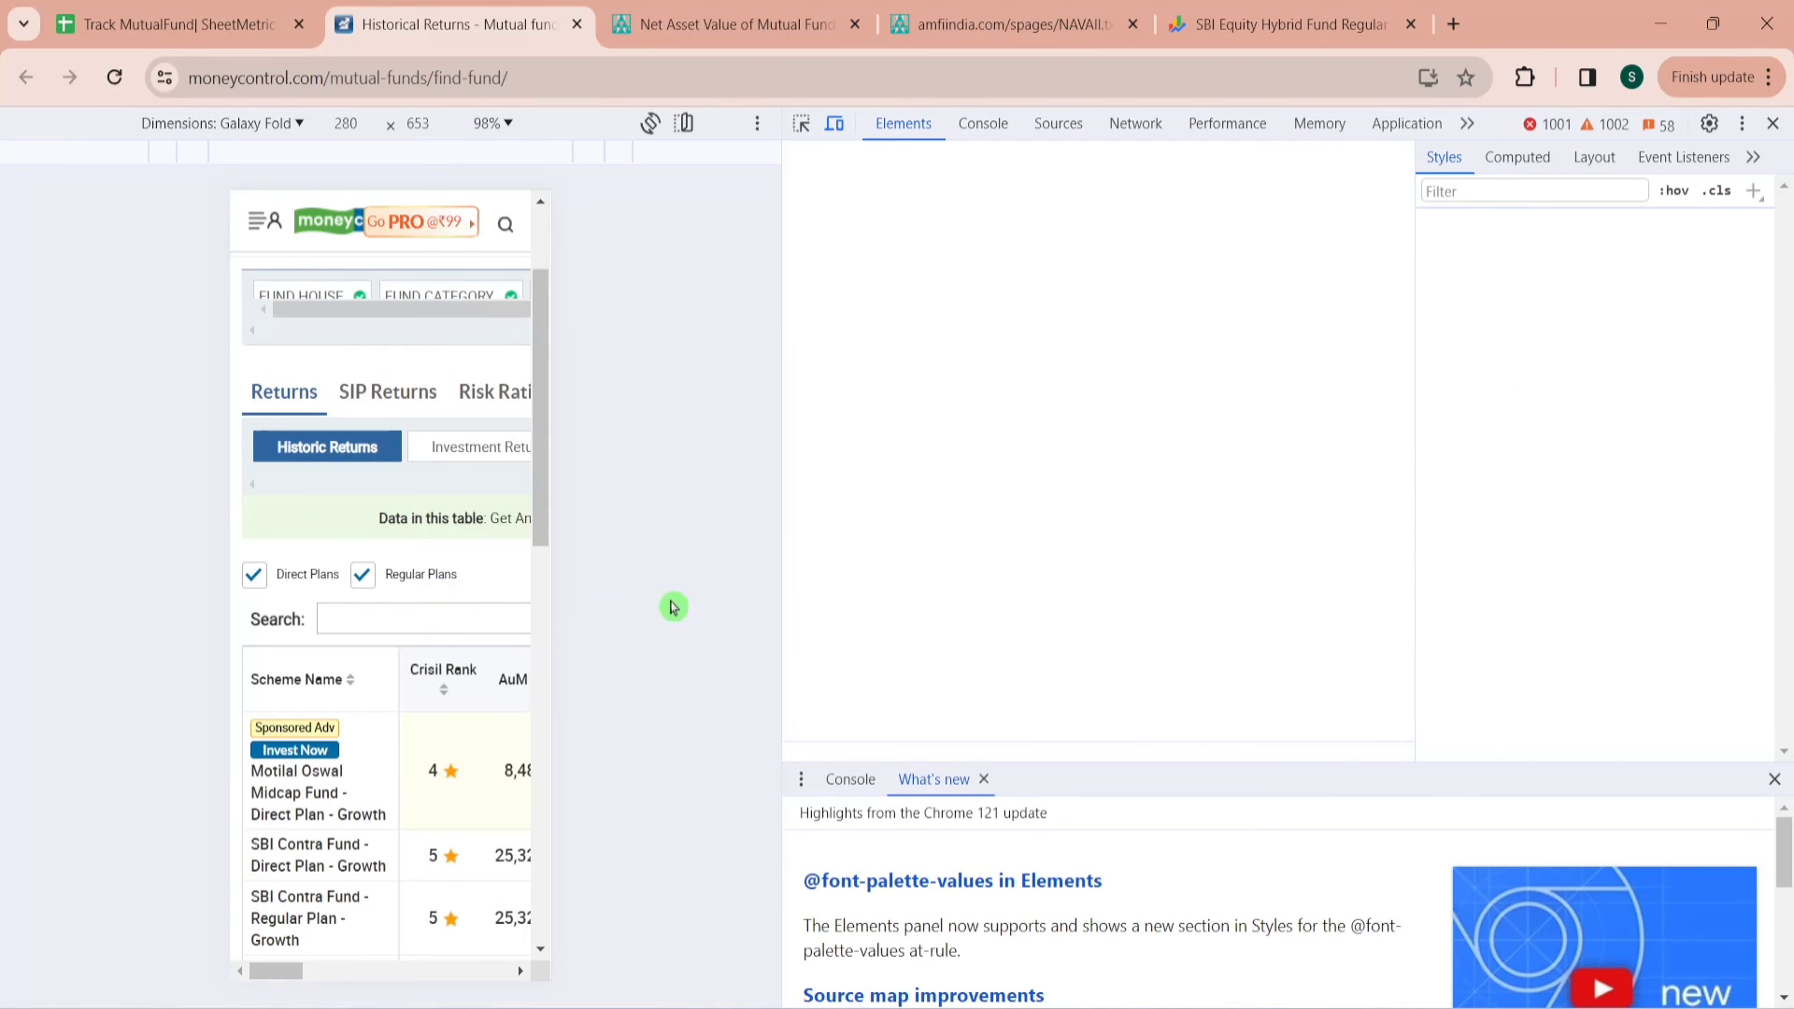
left_click(1135, 124)
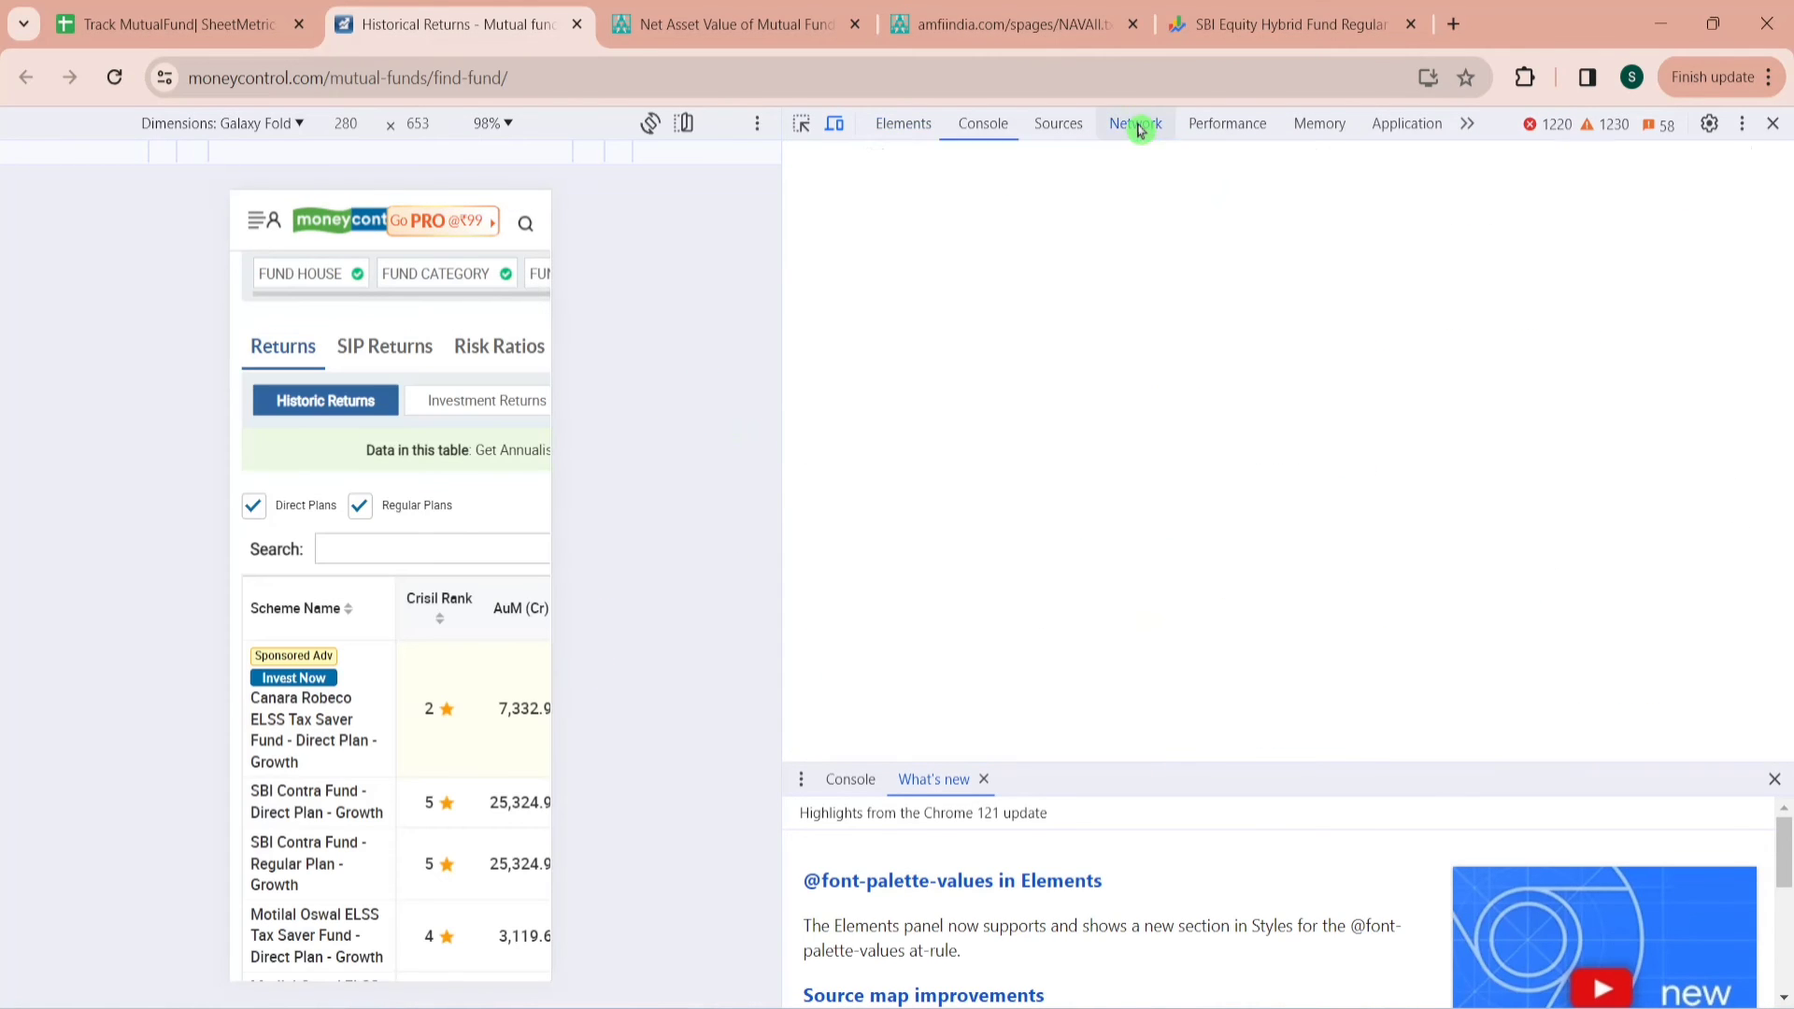
left_click(1257, 131)
key("F12")
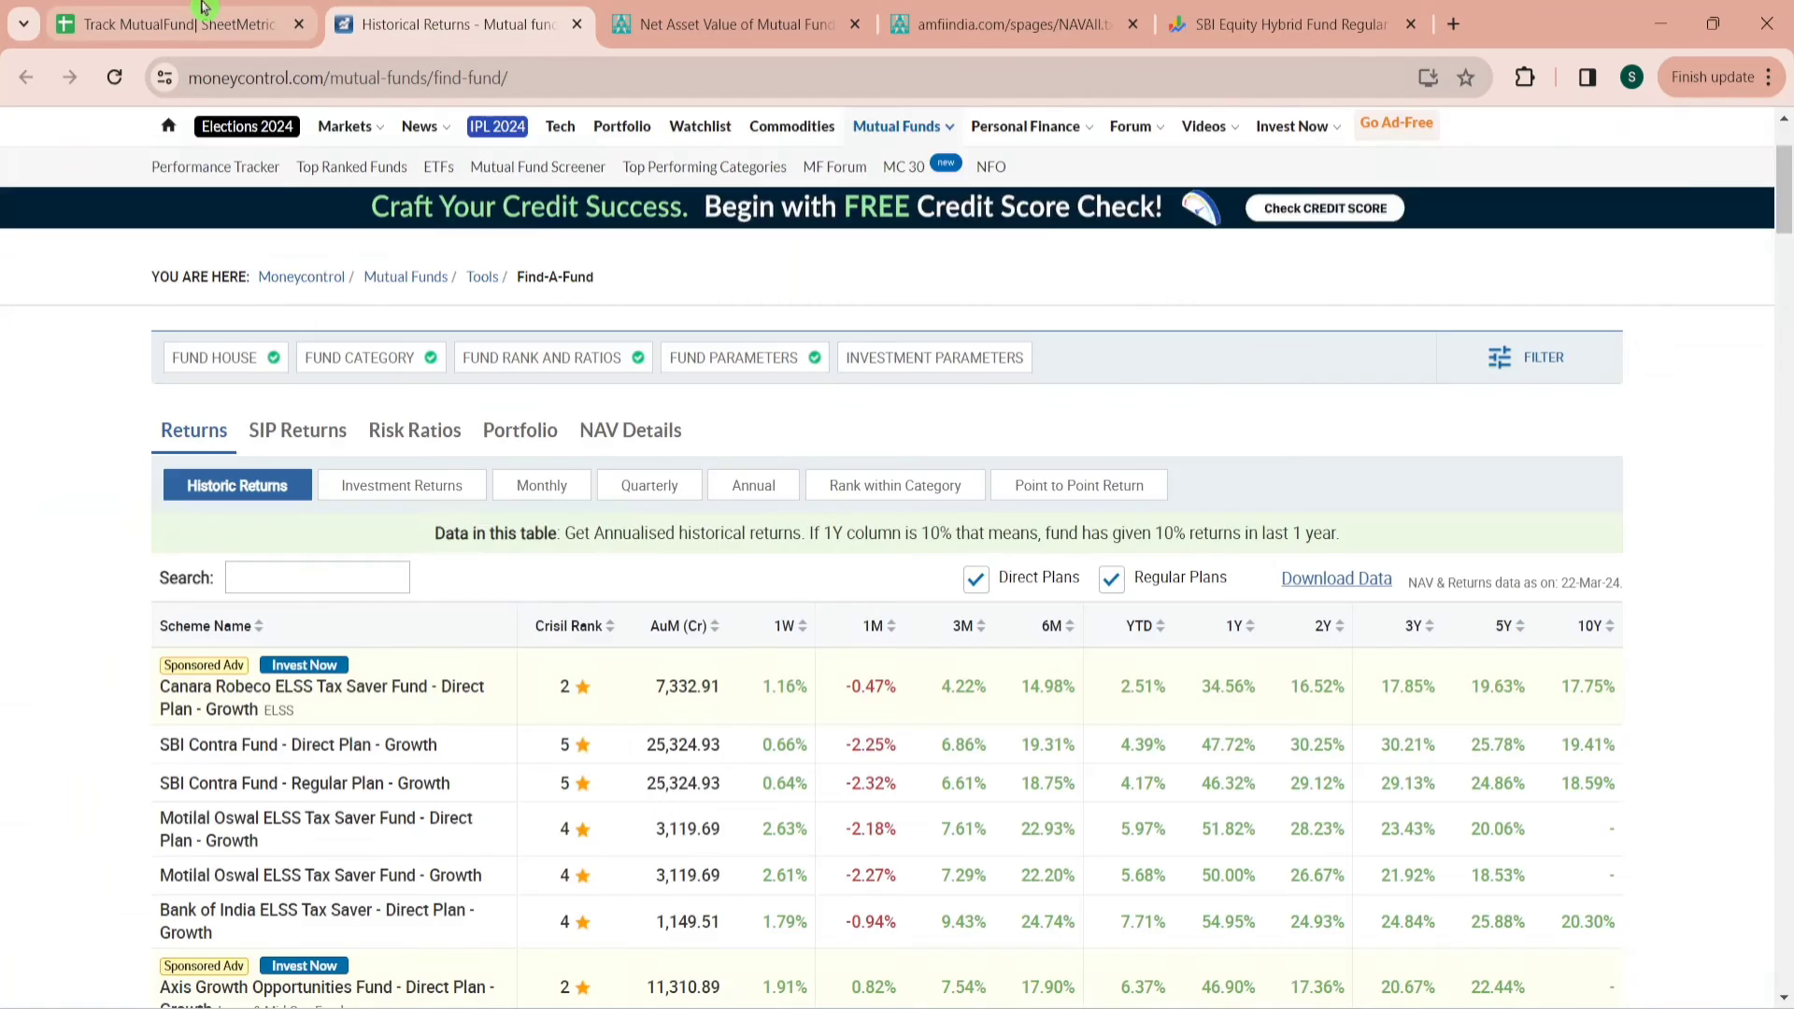
left_click(168, 25)
Complete the A3 IMPORTHTML formula with index 2 and check the imported table loads
type("2")
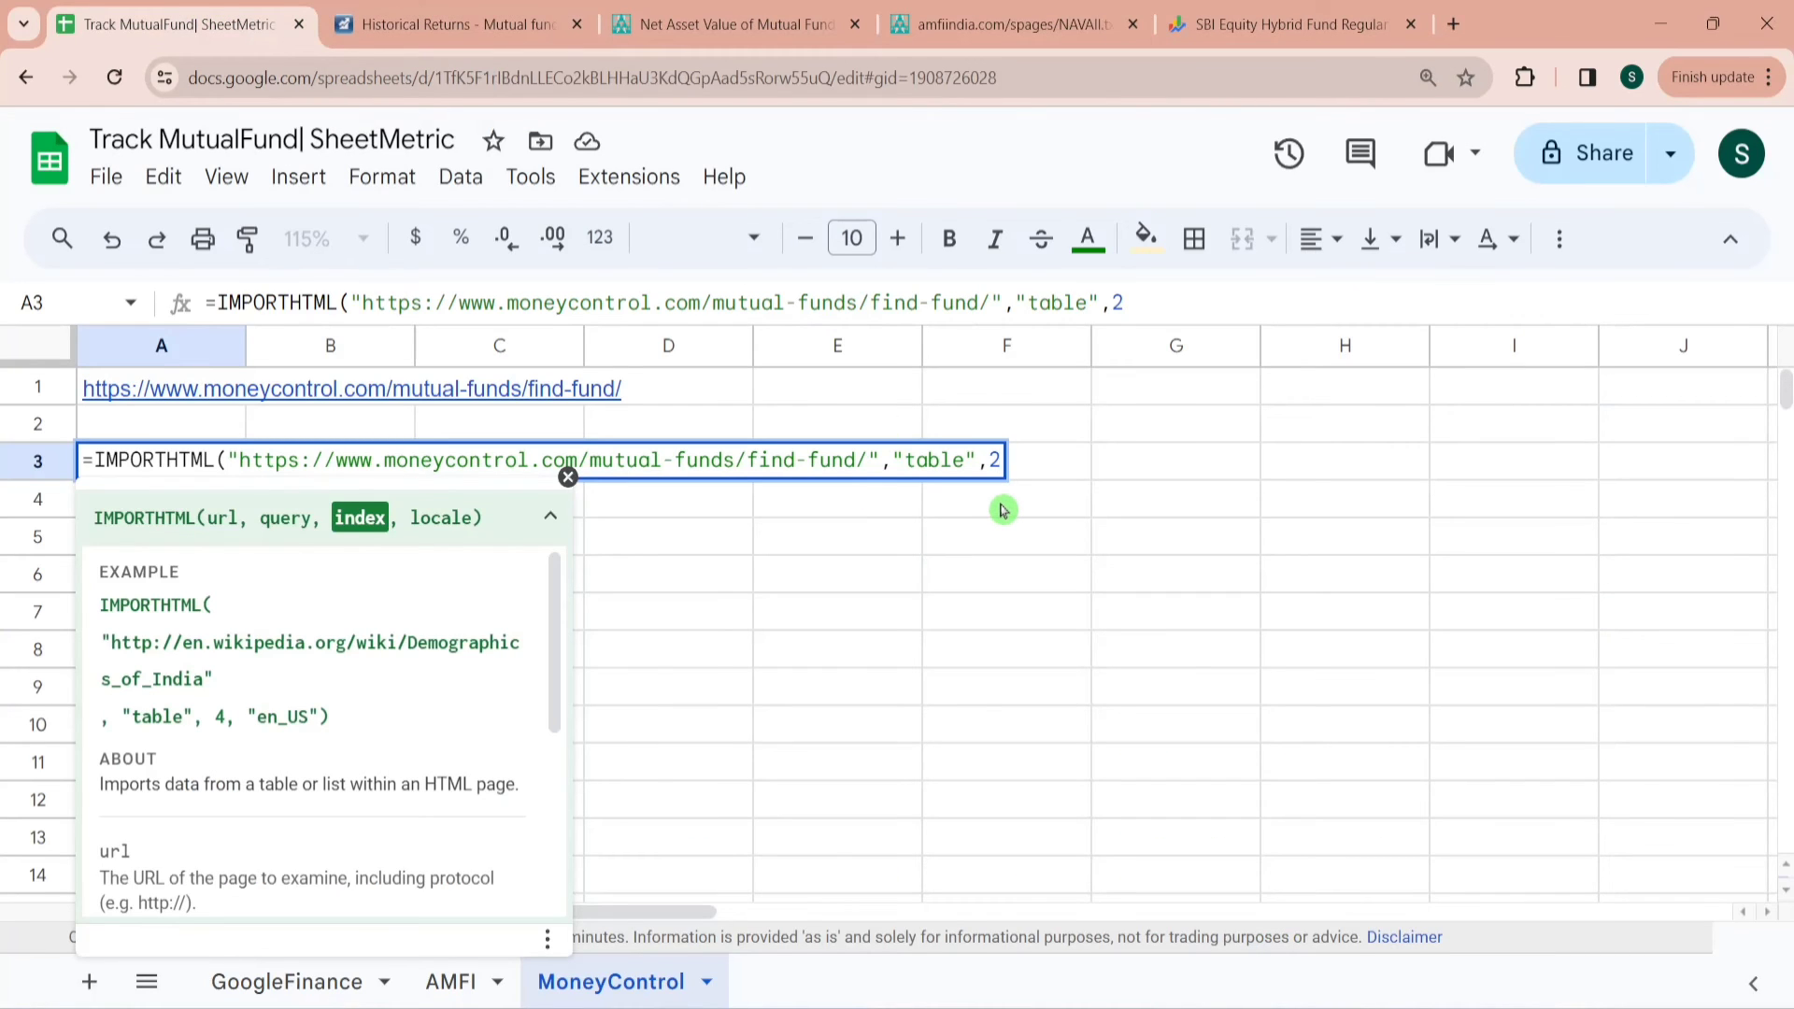
type(")")
key("Return")
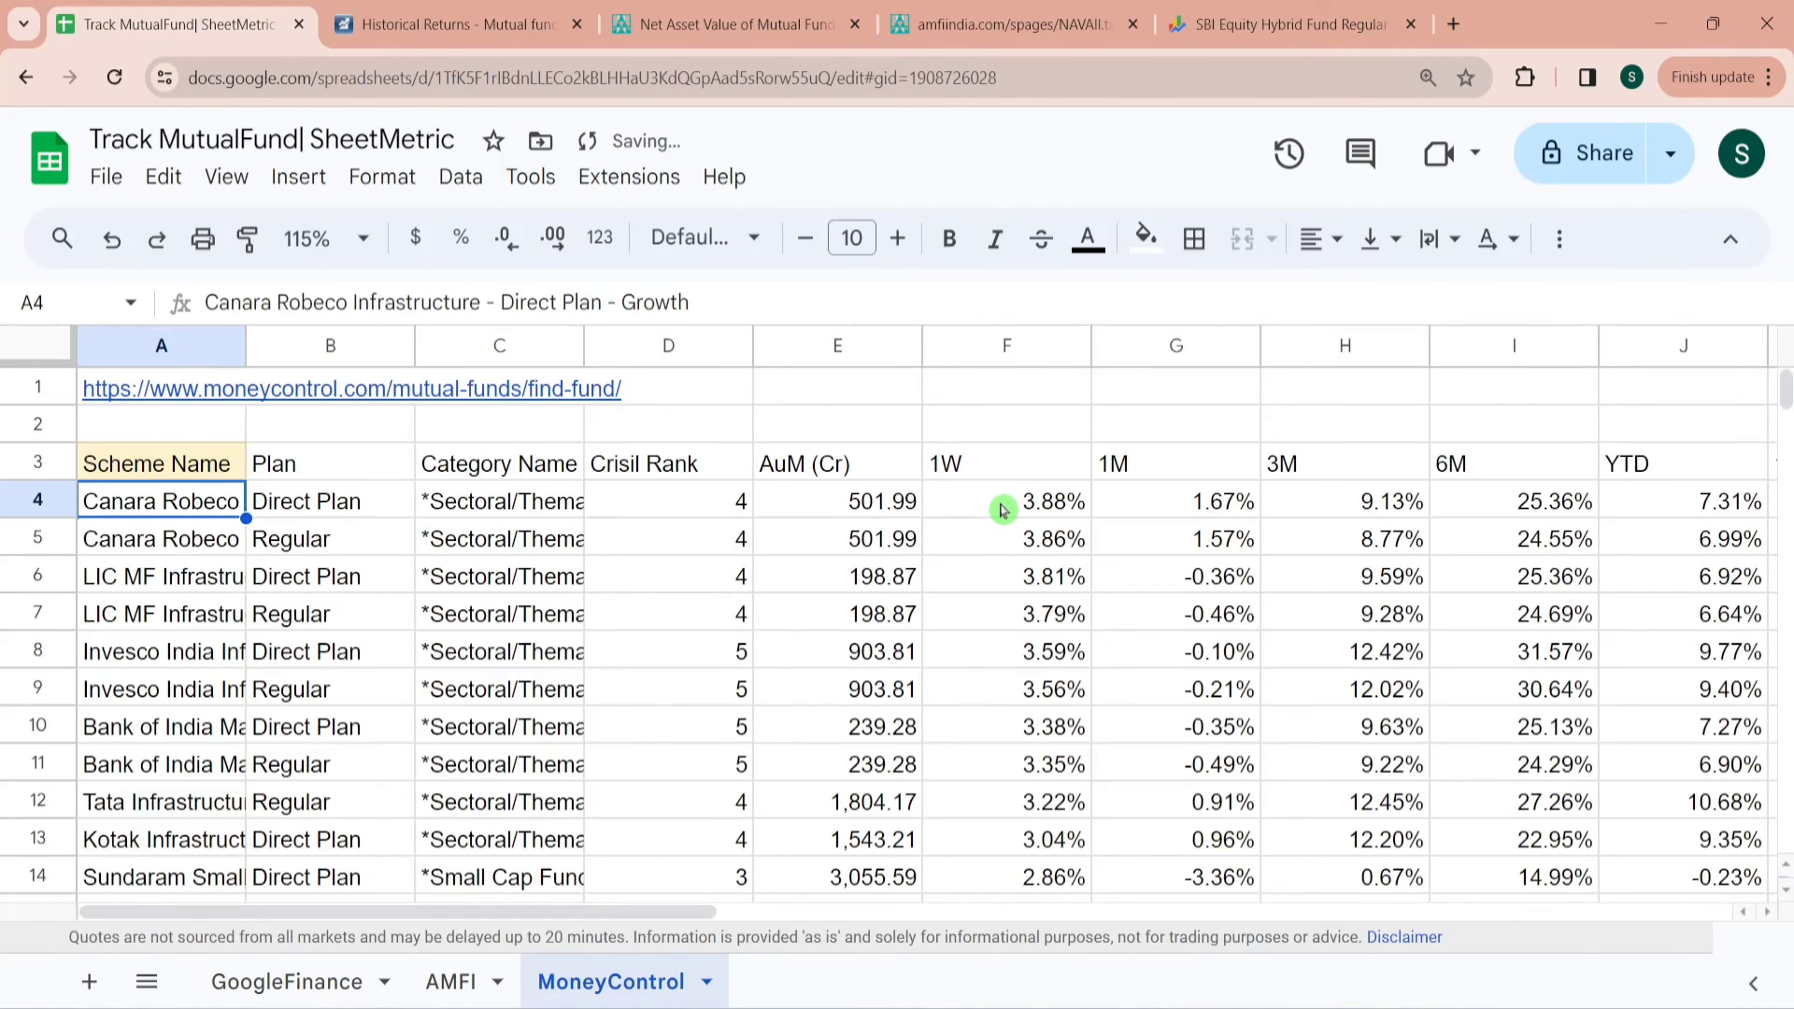
key("Up")
key("Down")
key("ctrl+Down")
key("ctrl+Up")
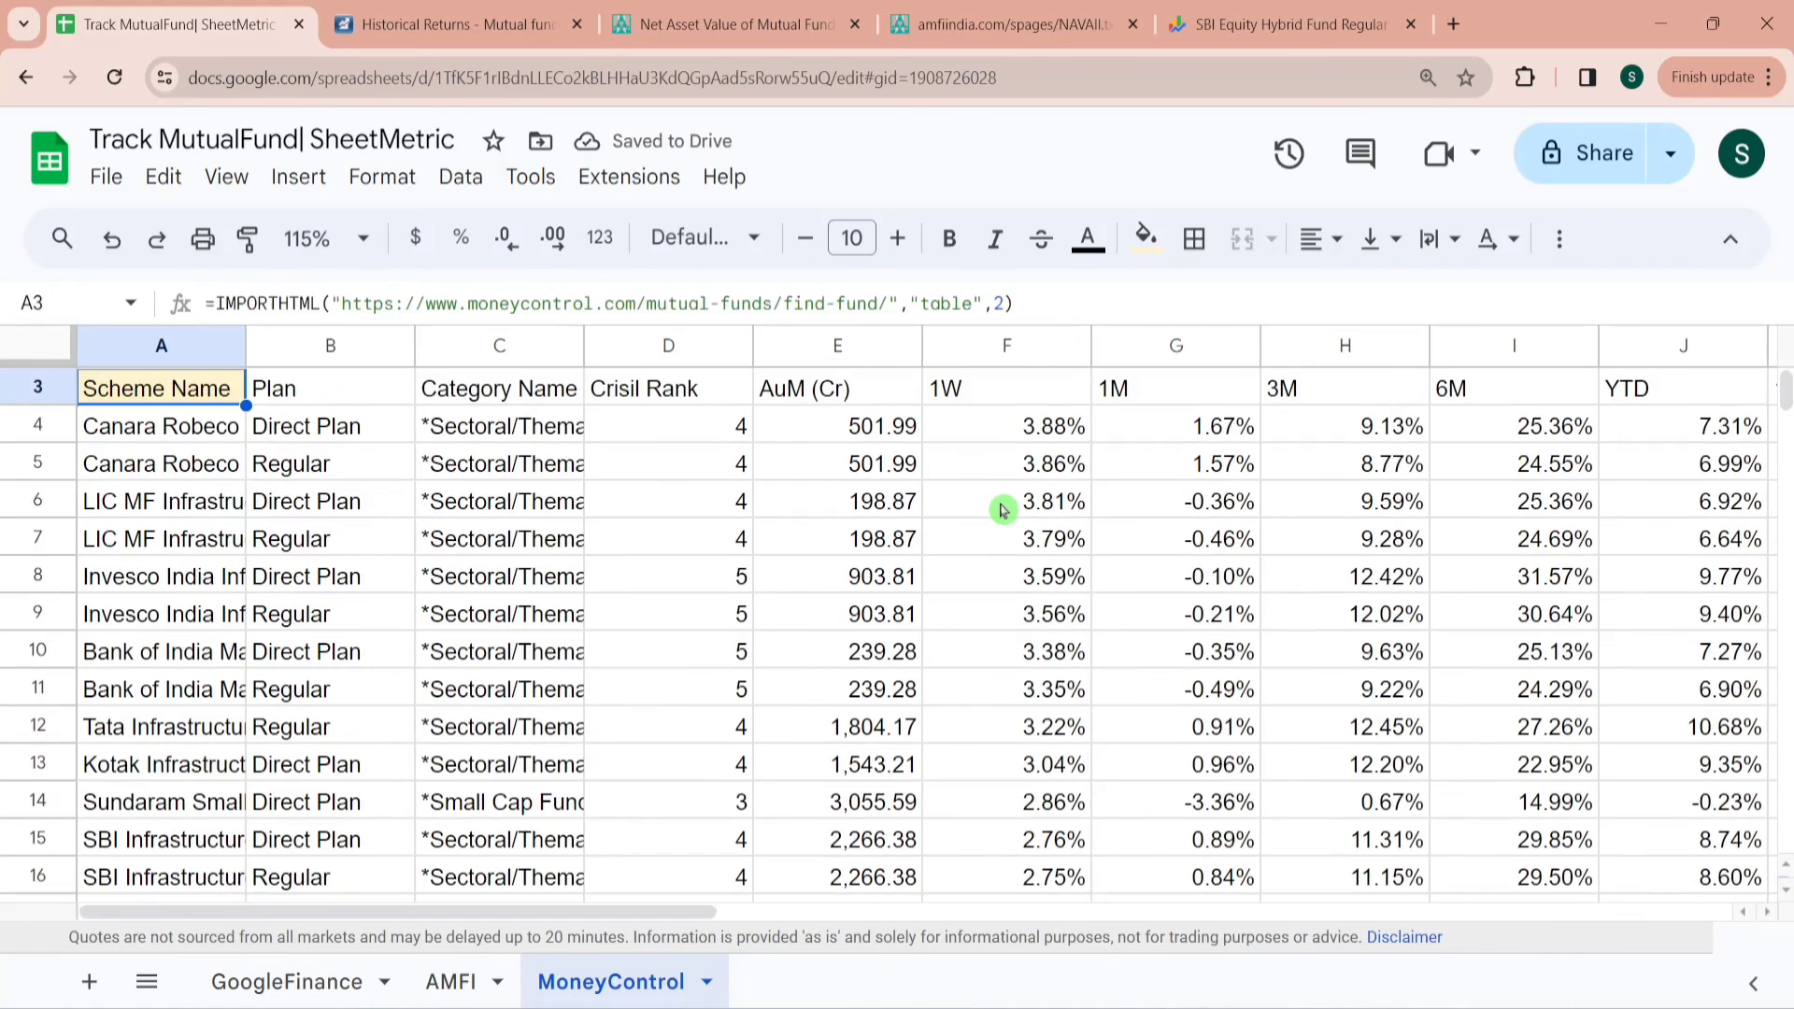
key("Up")
key("Down")
Review the imported headers: Scheme Name, Plan, Category Name and the 1M to 5Y return columns
key("Right")
key("Right")
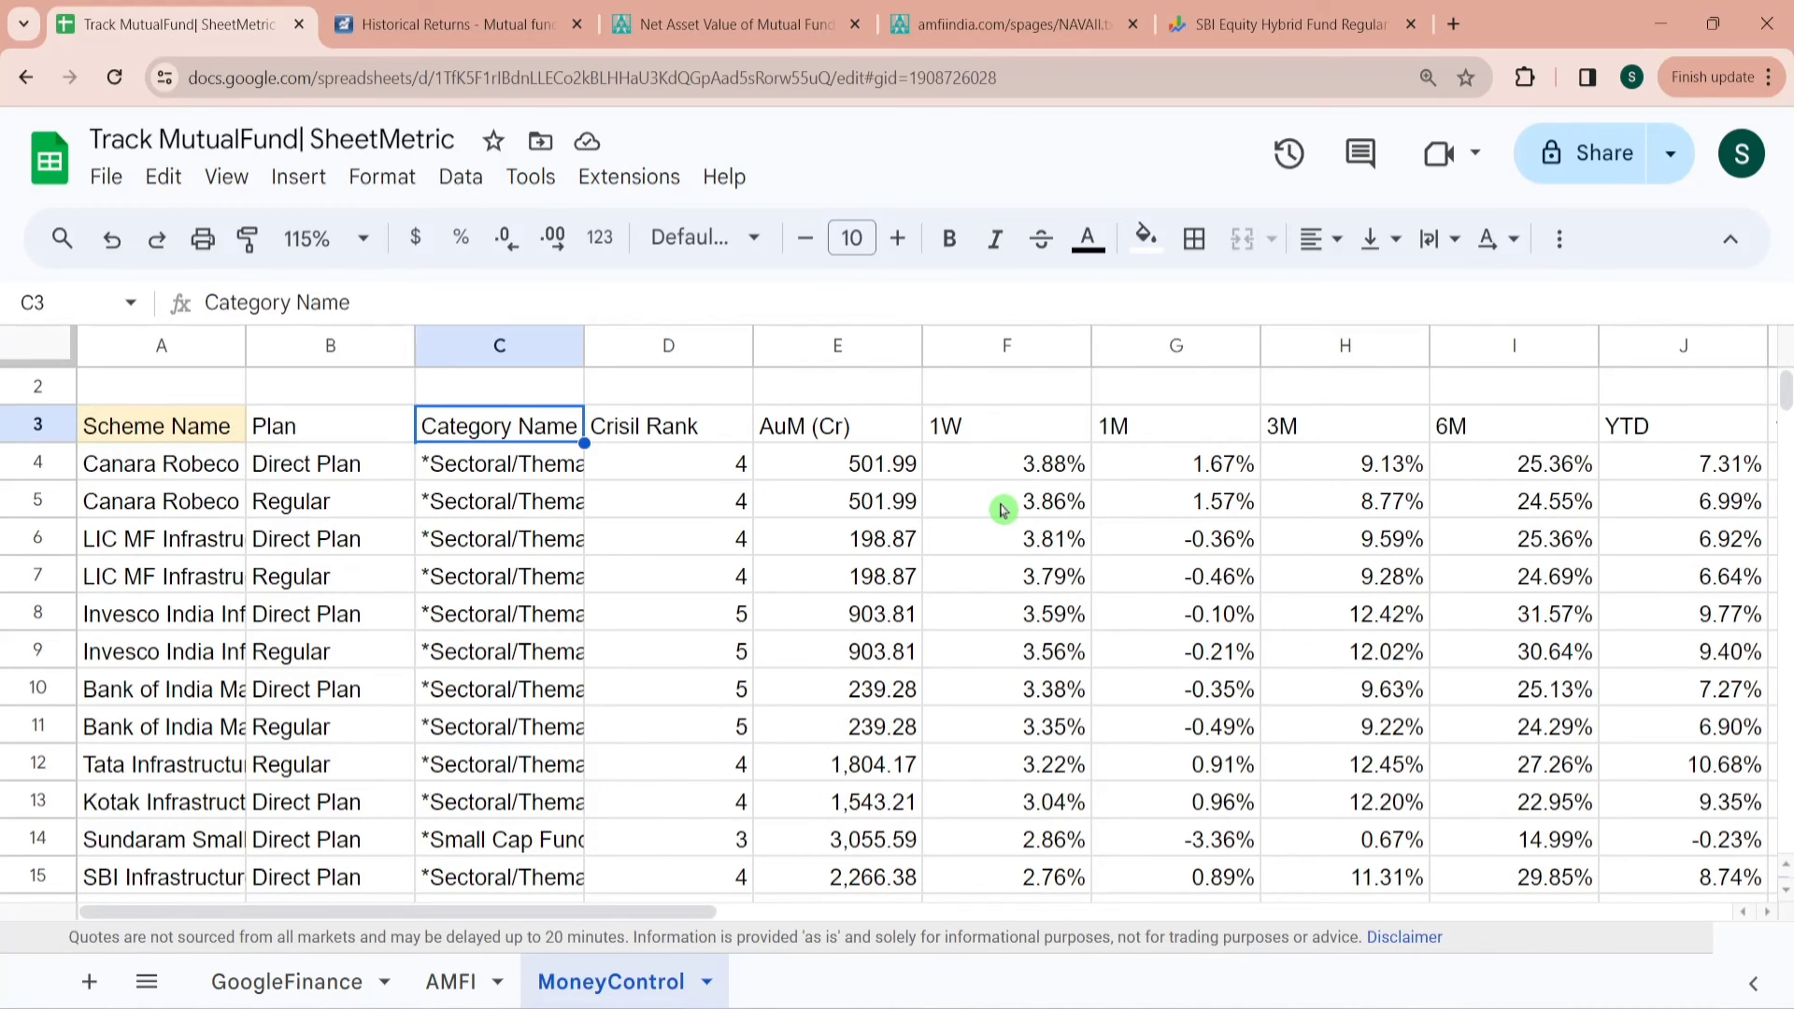
key("Left")
key("Left")
key("Right")
key("Right")
key("Right")
key("Right")
key("Right")
key("Right")
key("Right")
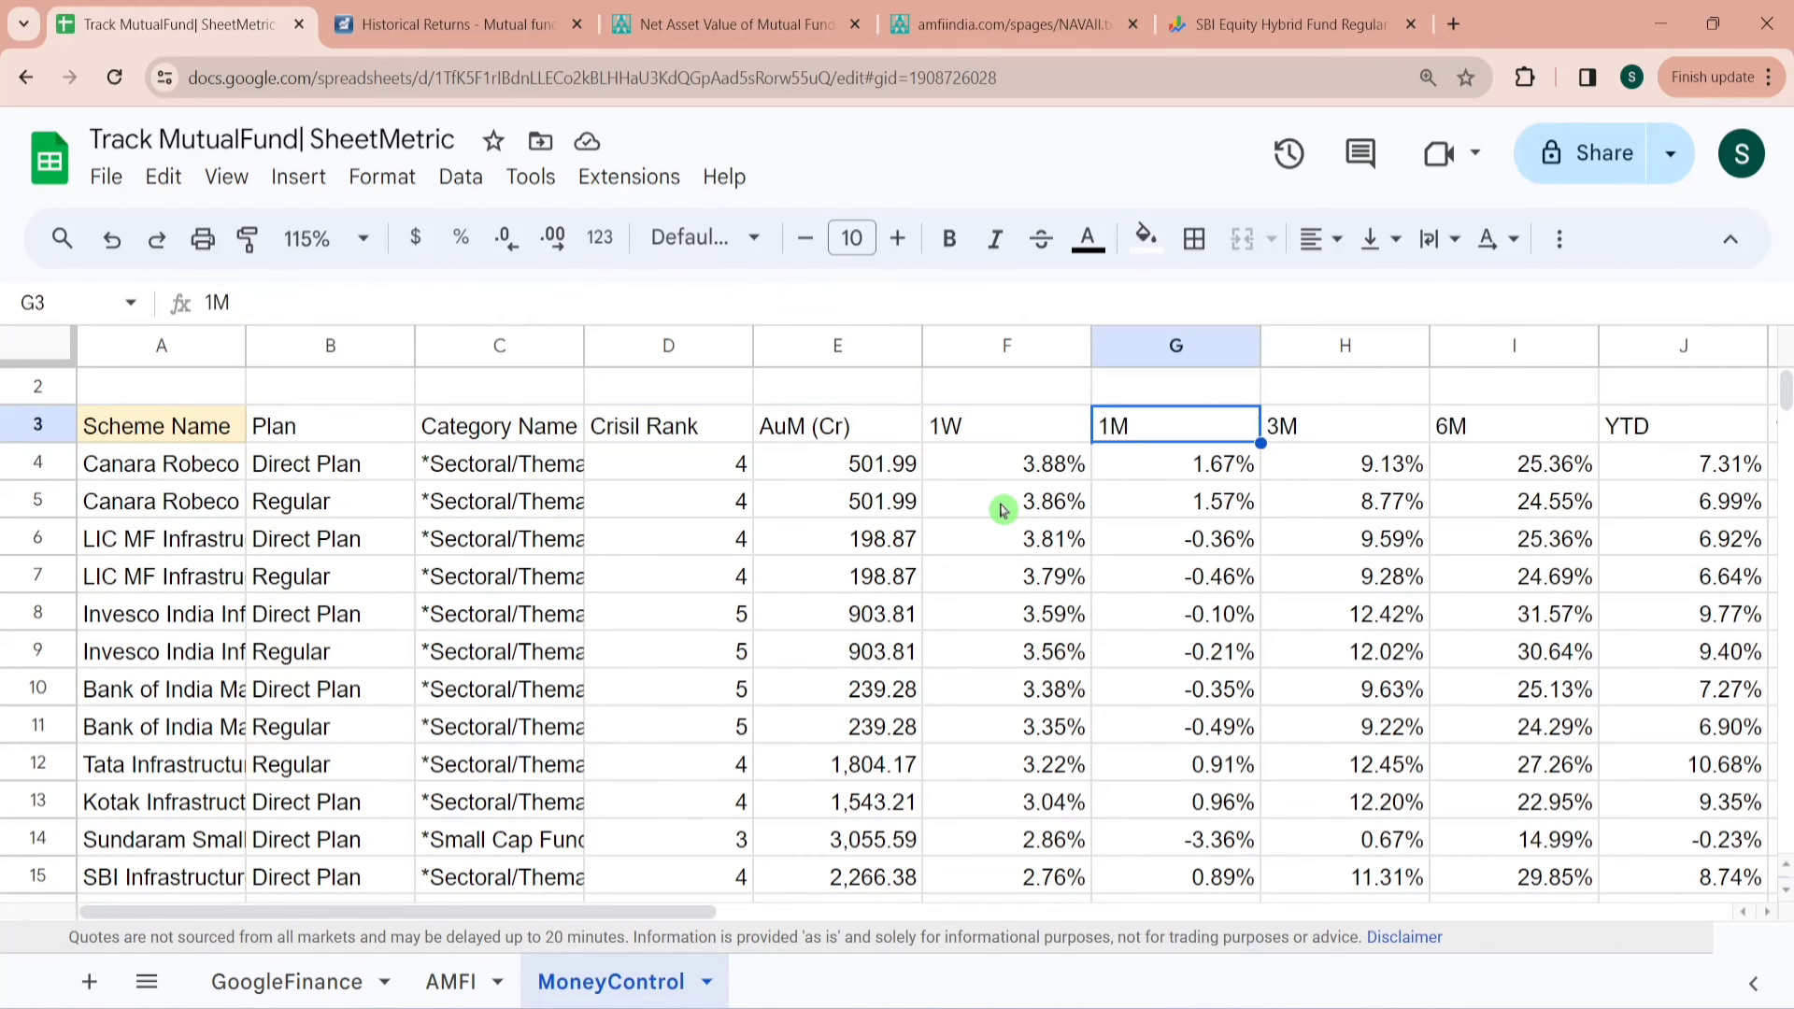
key("Right")
key("Right")
key("Right")
key("Right")
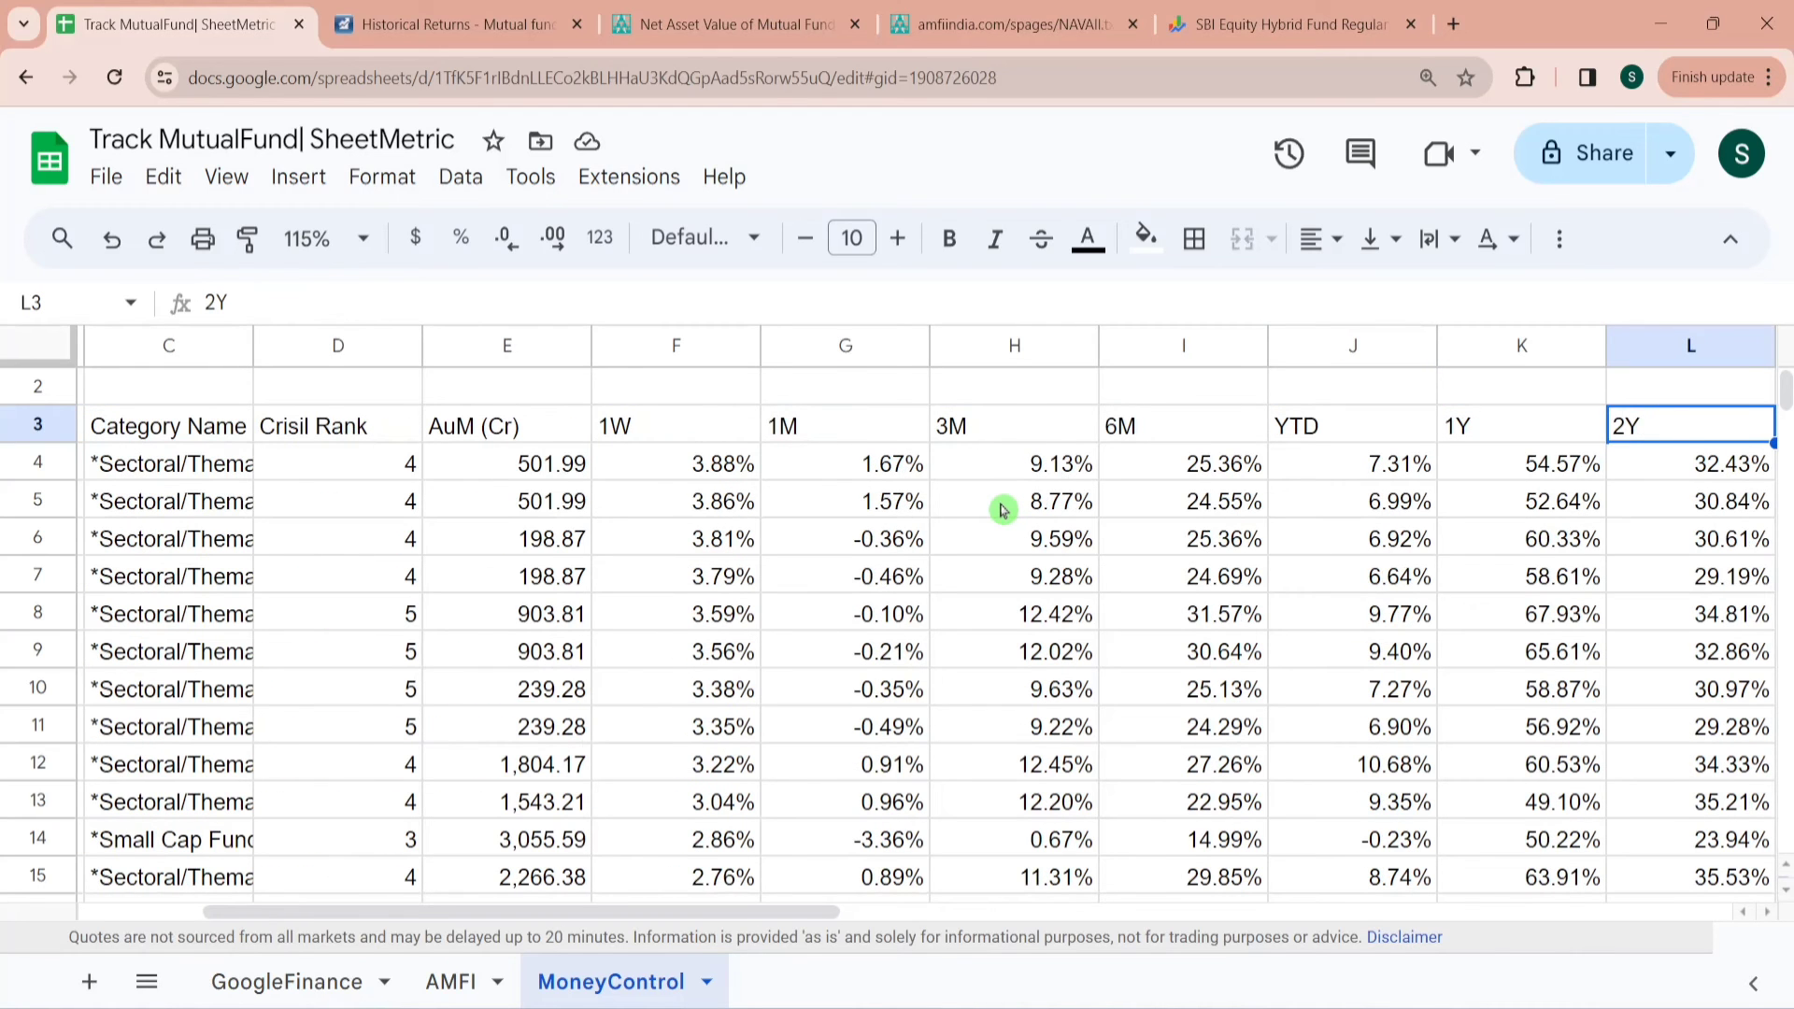
key("Right")
key("Right")
key("Left")
key("Home")
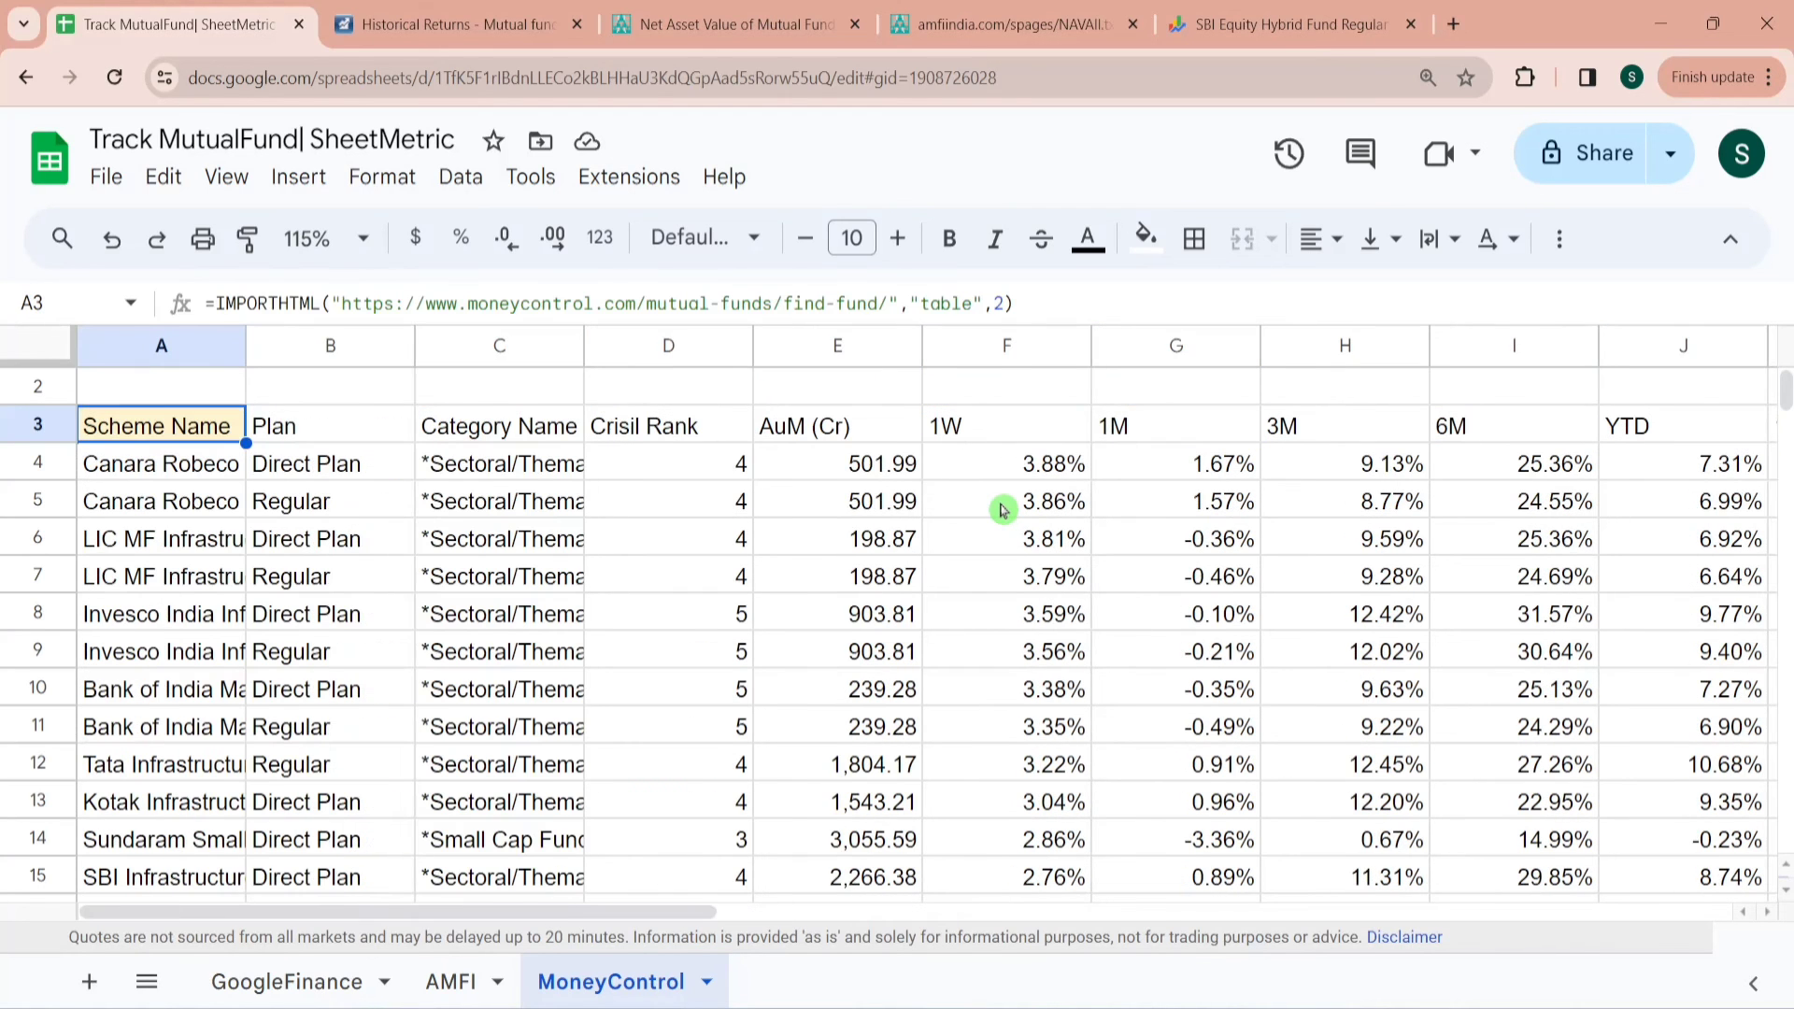
key("Down")
key("Up")
key("Right")
key("Right")
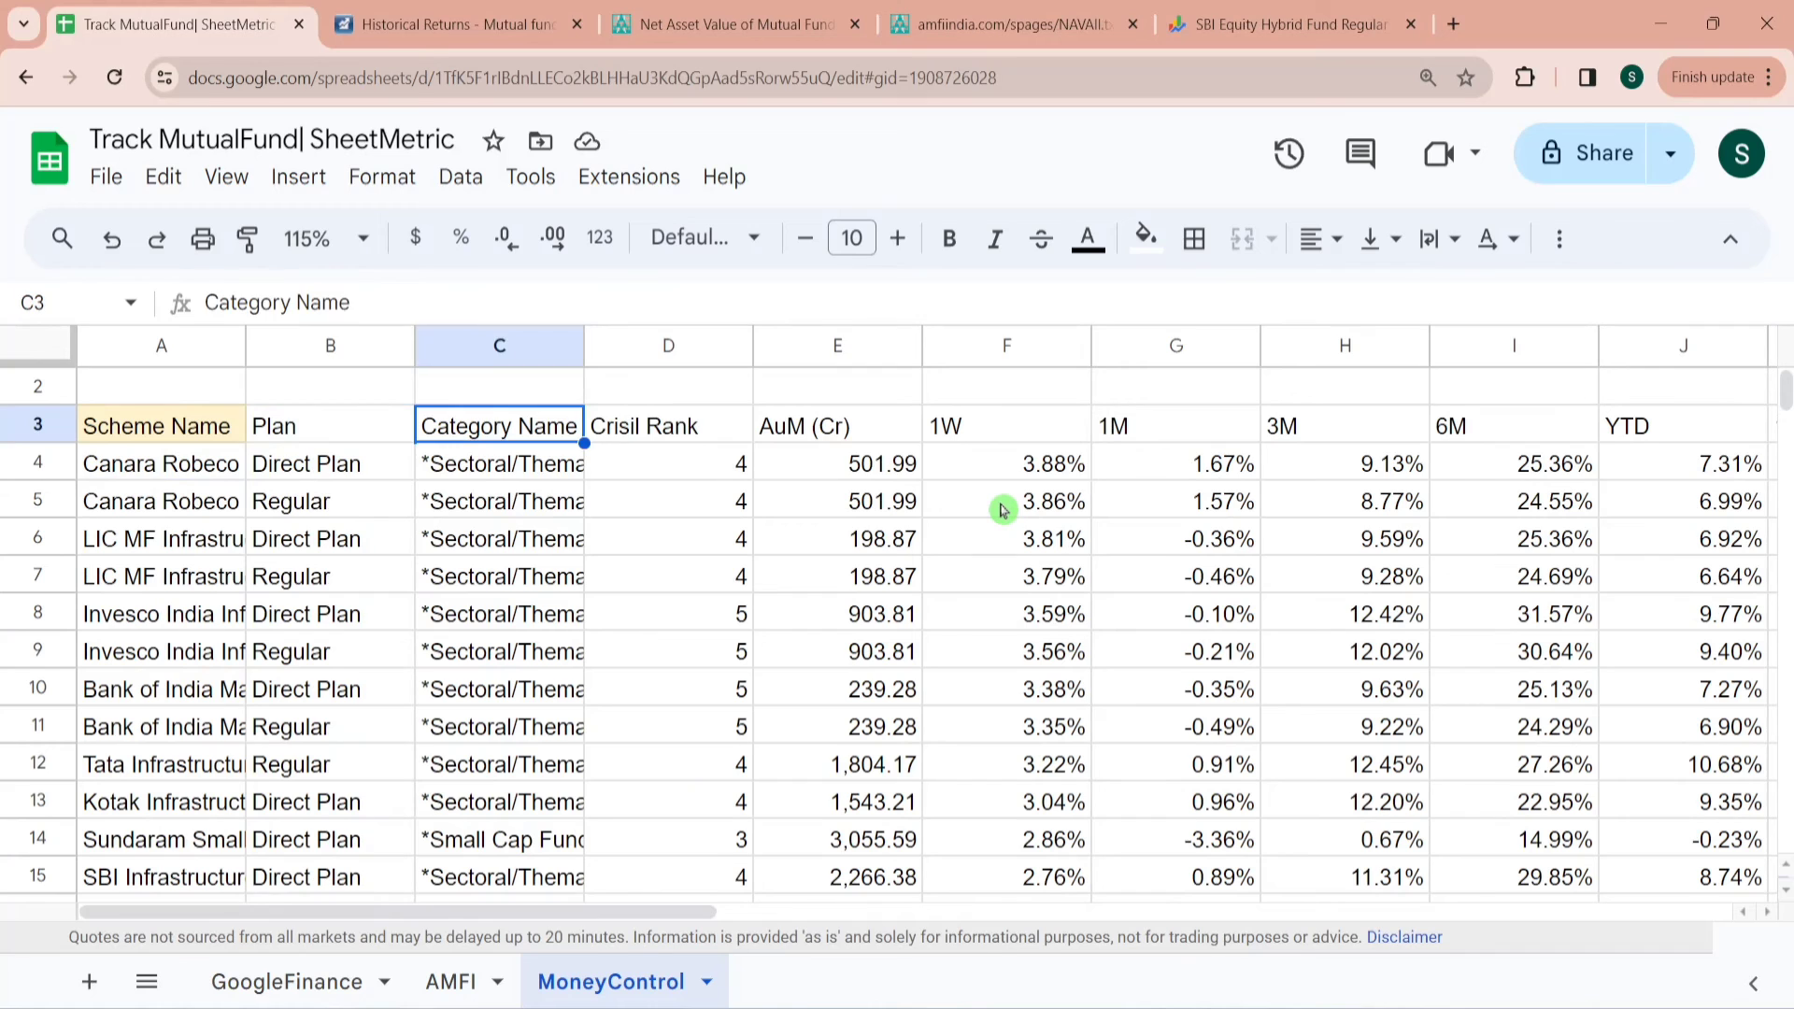
key("Right")
key("Right")
key("Right")
key("Right")
key("Right")
key("Right")
key("Right")
key("Right")
key("Right")
key("Right")
key("Right")
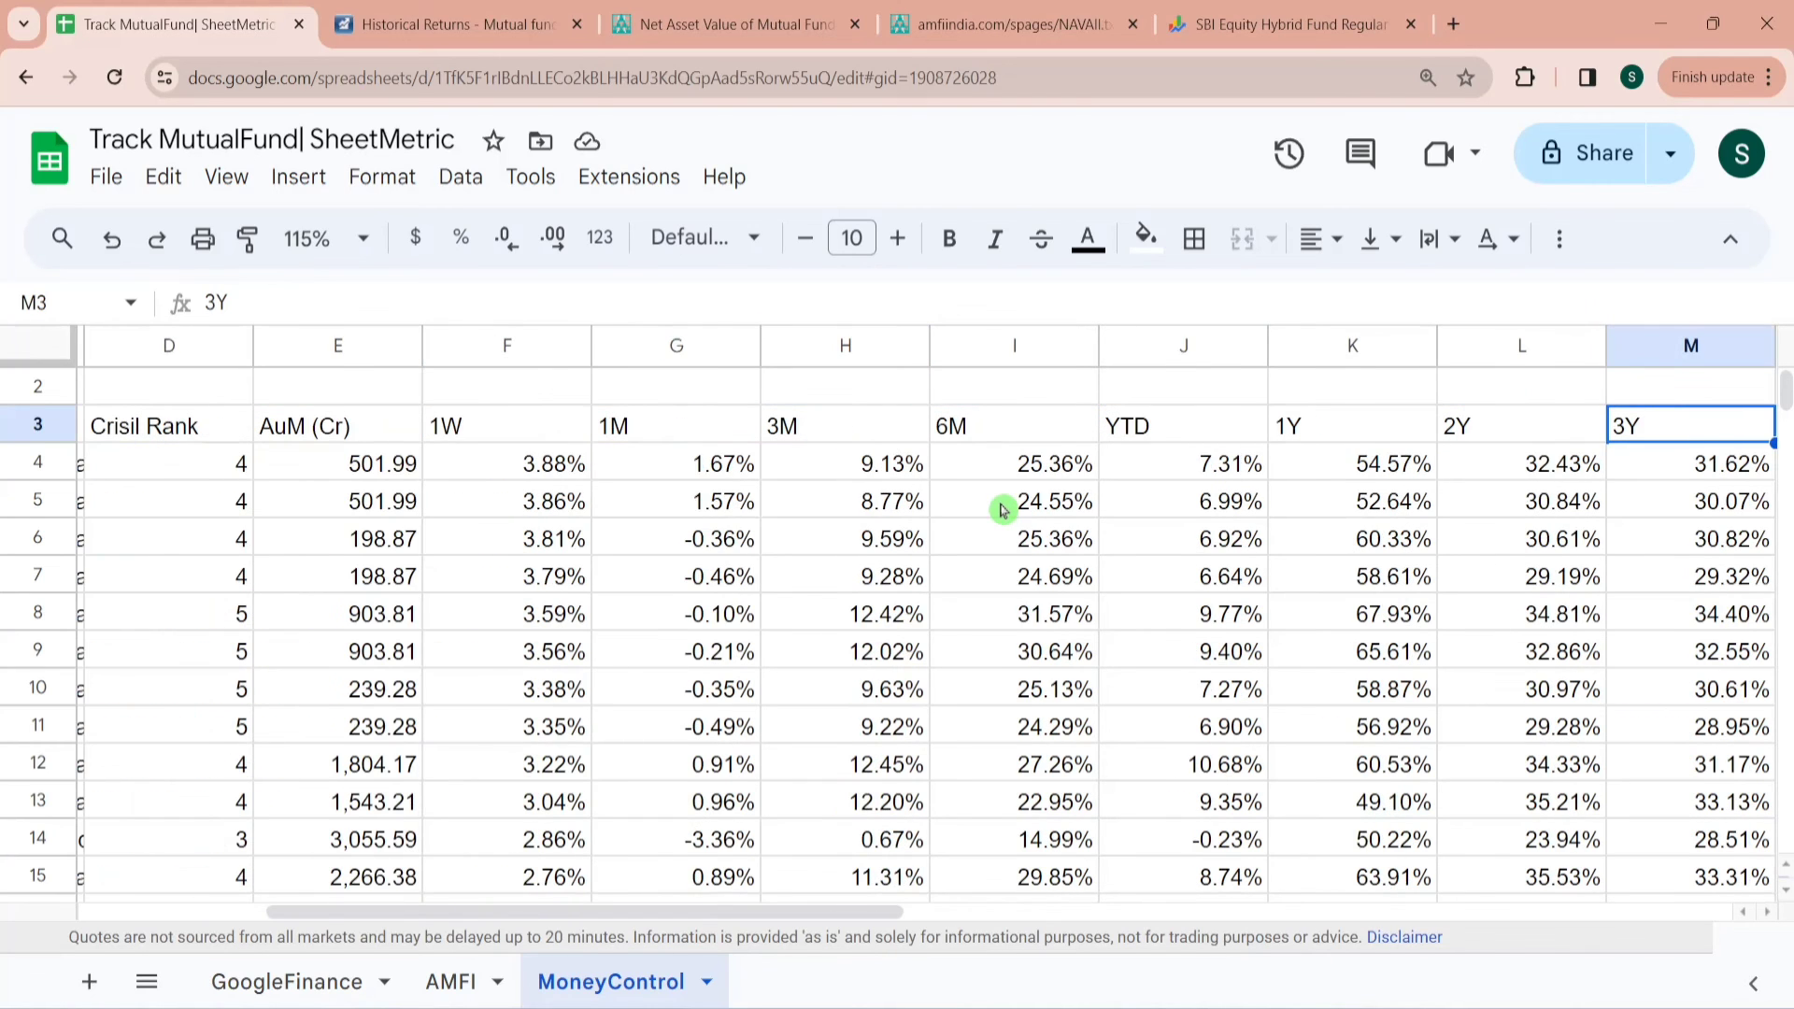
key("Left")
Confirm the schemes run down to row 150 and select the 1W returns in F6:F8
key("Home")
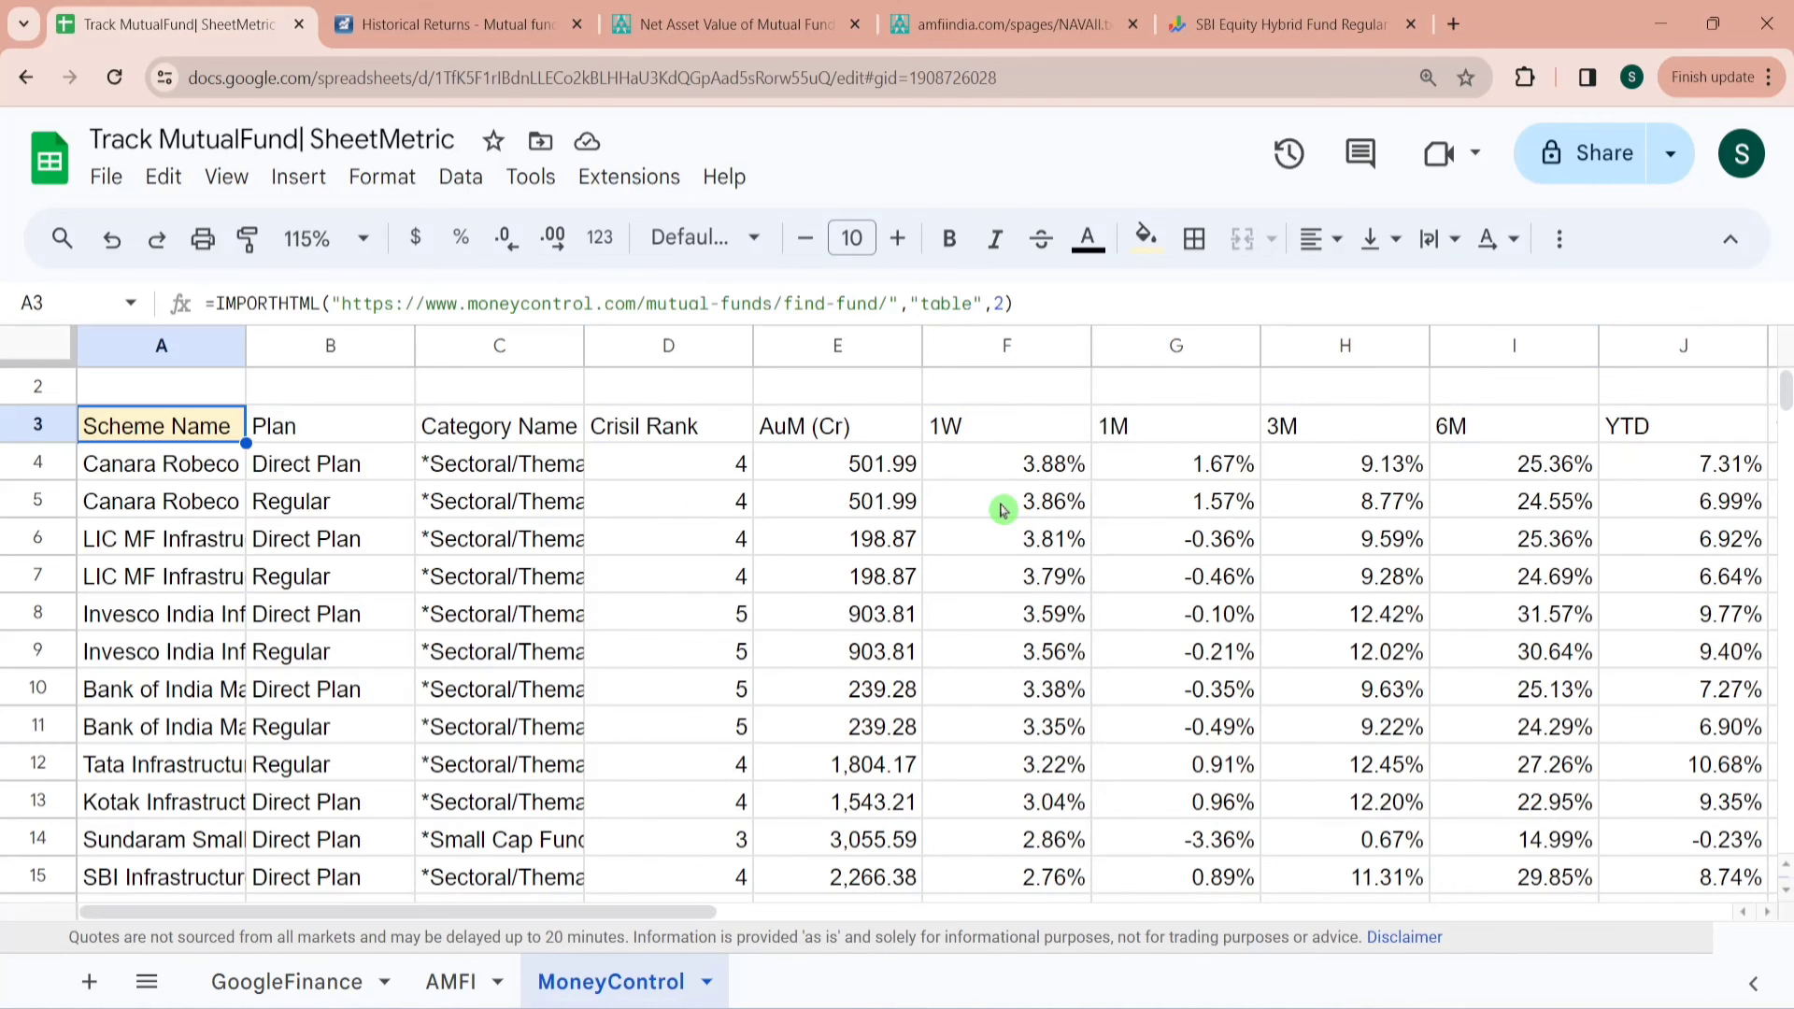
key("Down")
key("Up")
key("Up")
key("Down")
key("Down")
key("ctrl+Down")
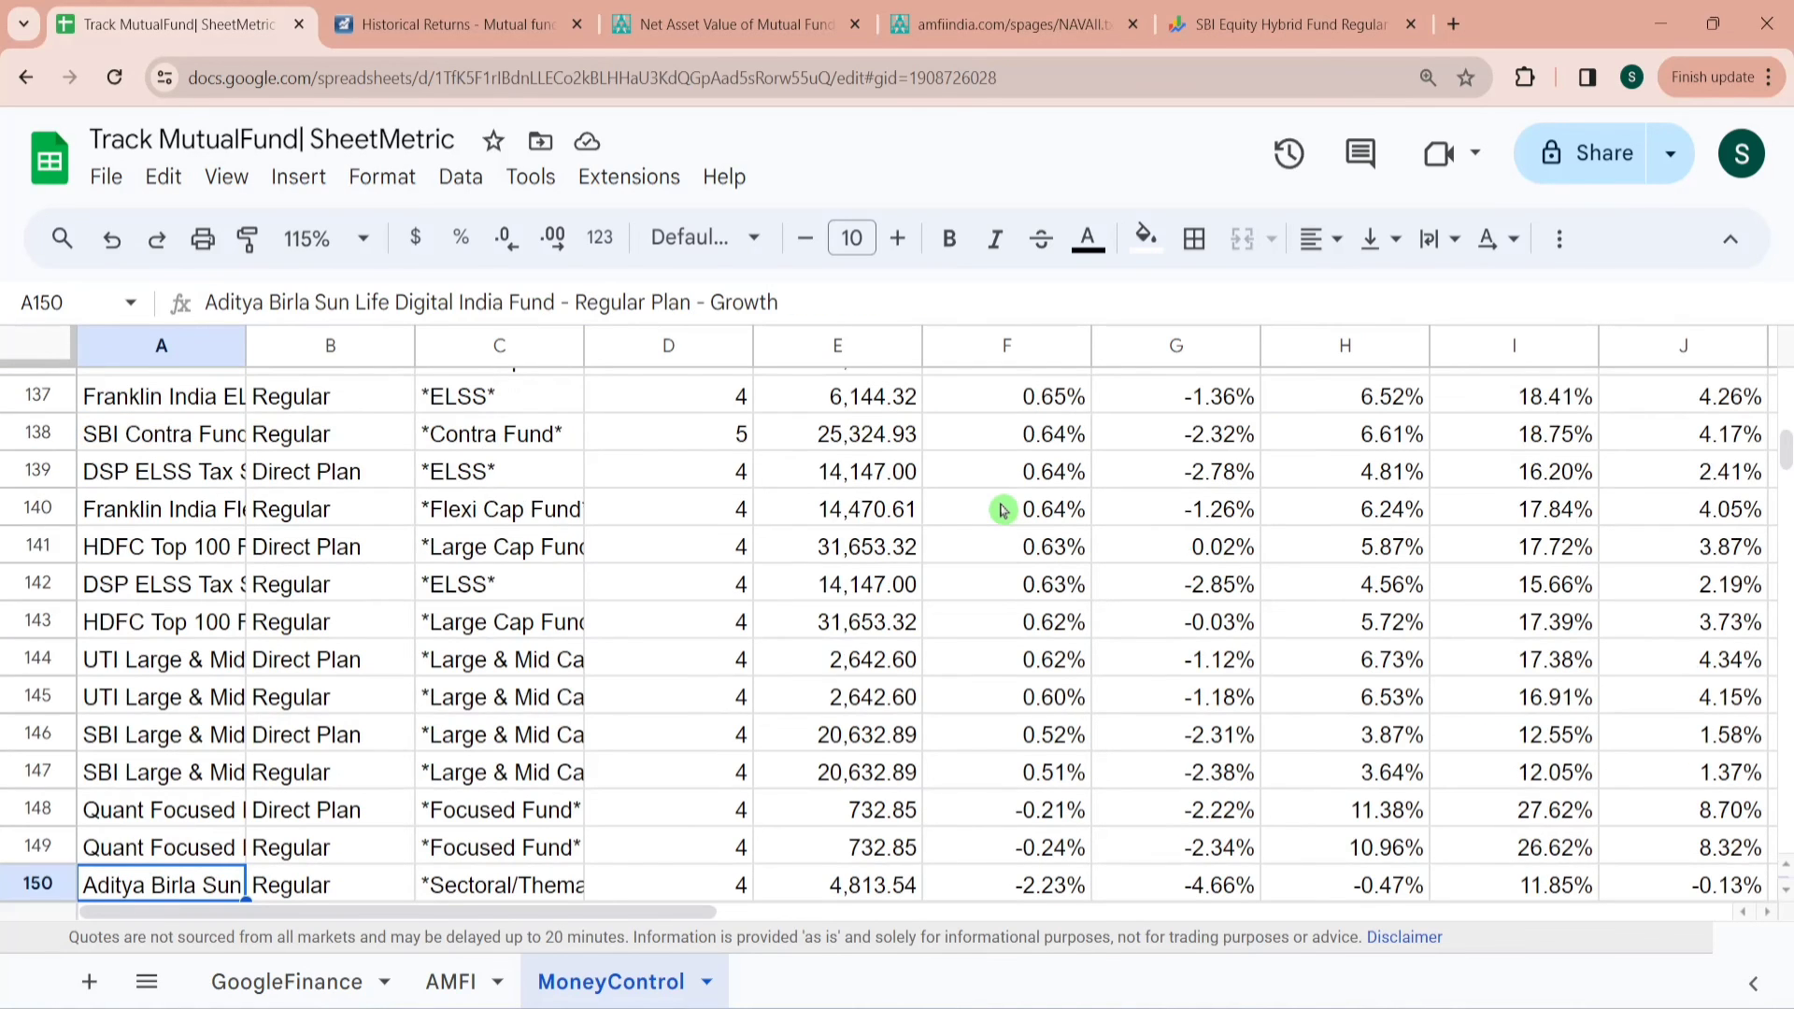
key("ctrl+Up")
key("Down")
left_click_drag(1001, 508, 972, 585)
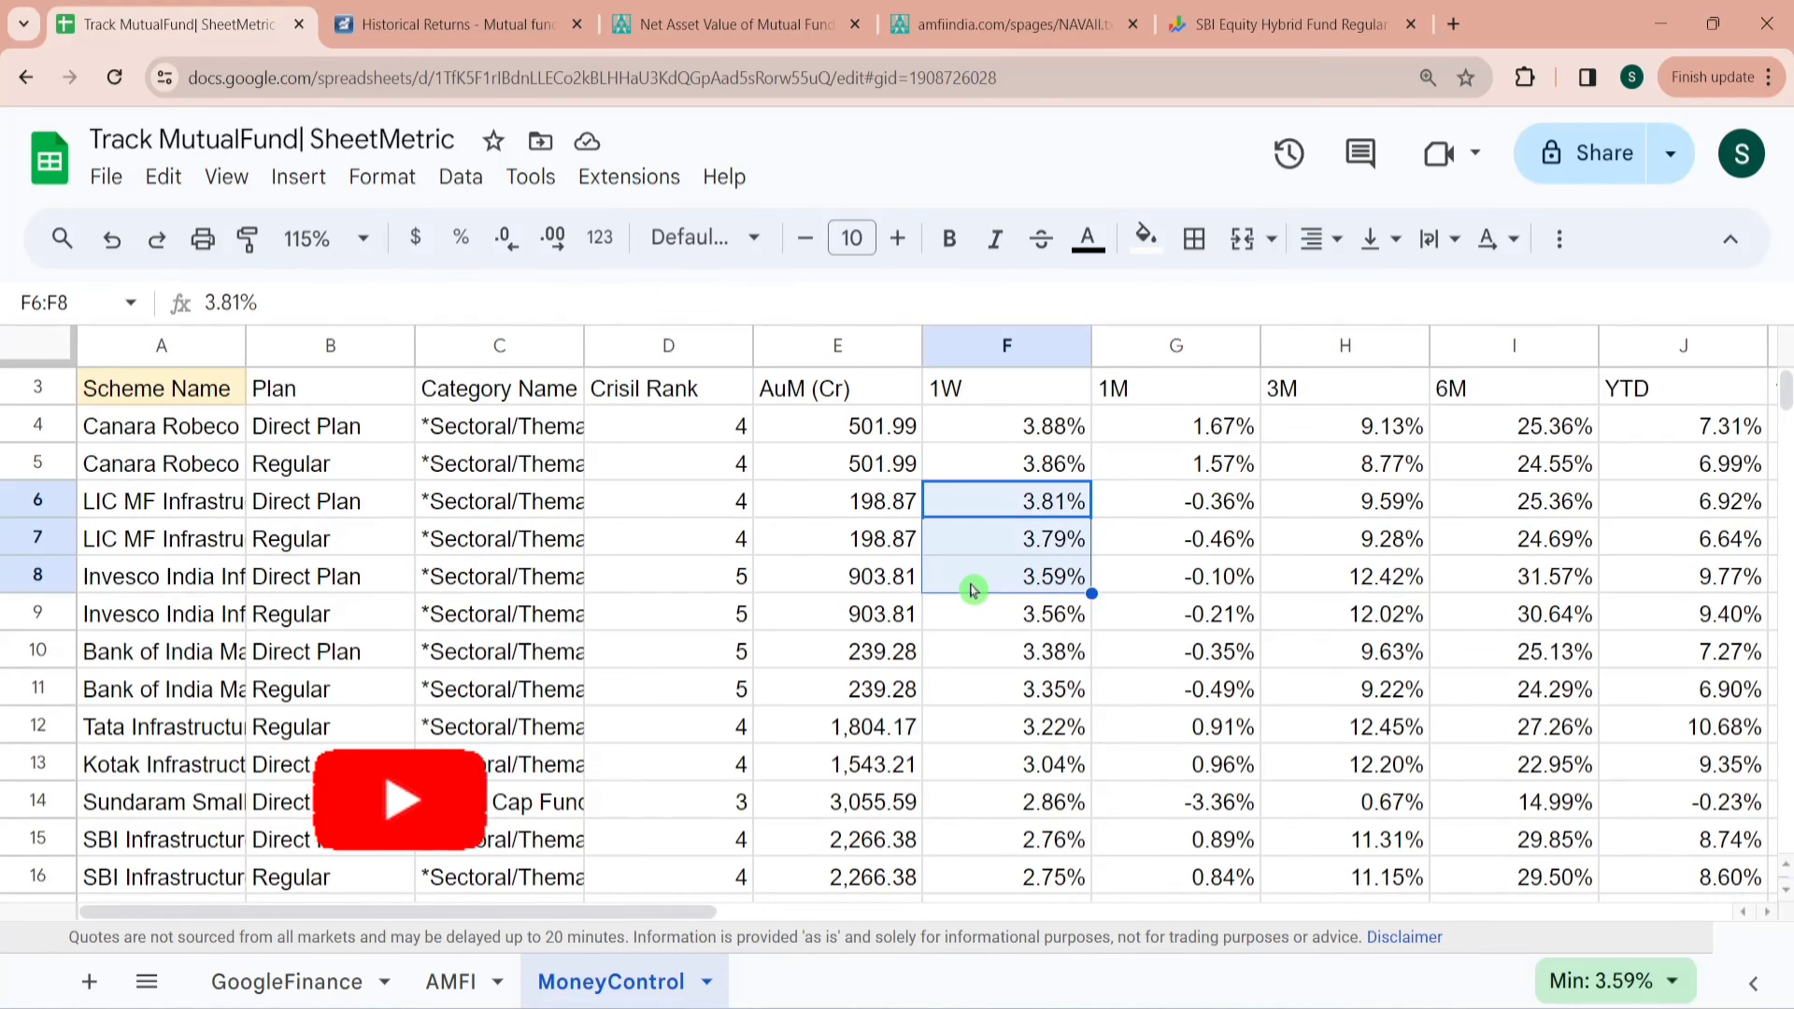
left_click(973, 587)
left_click(451, 981)
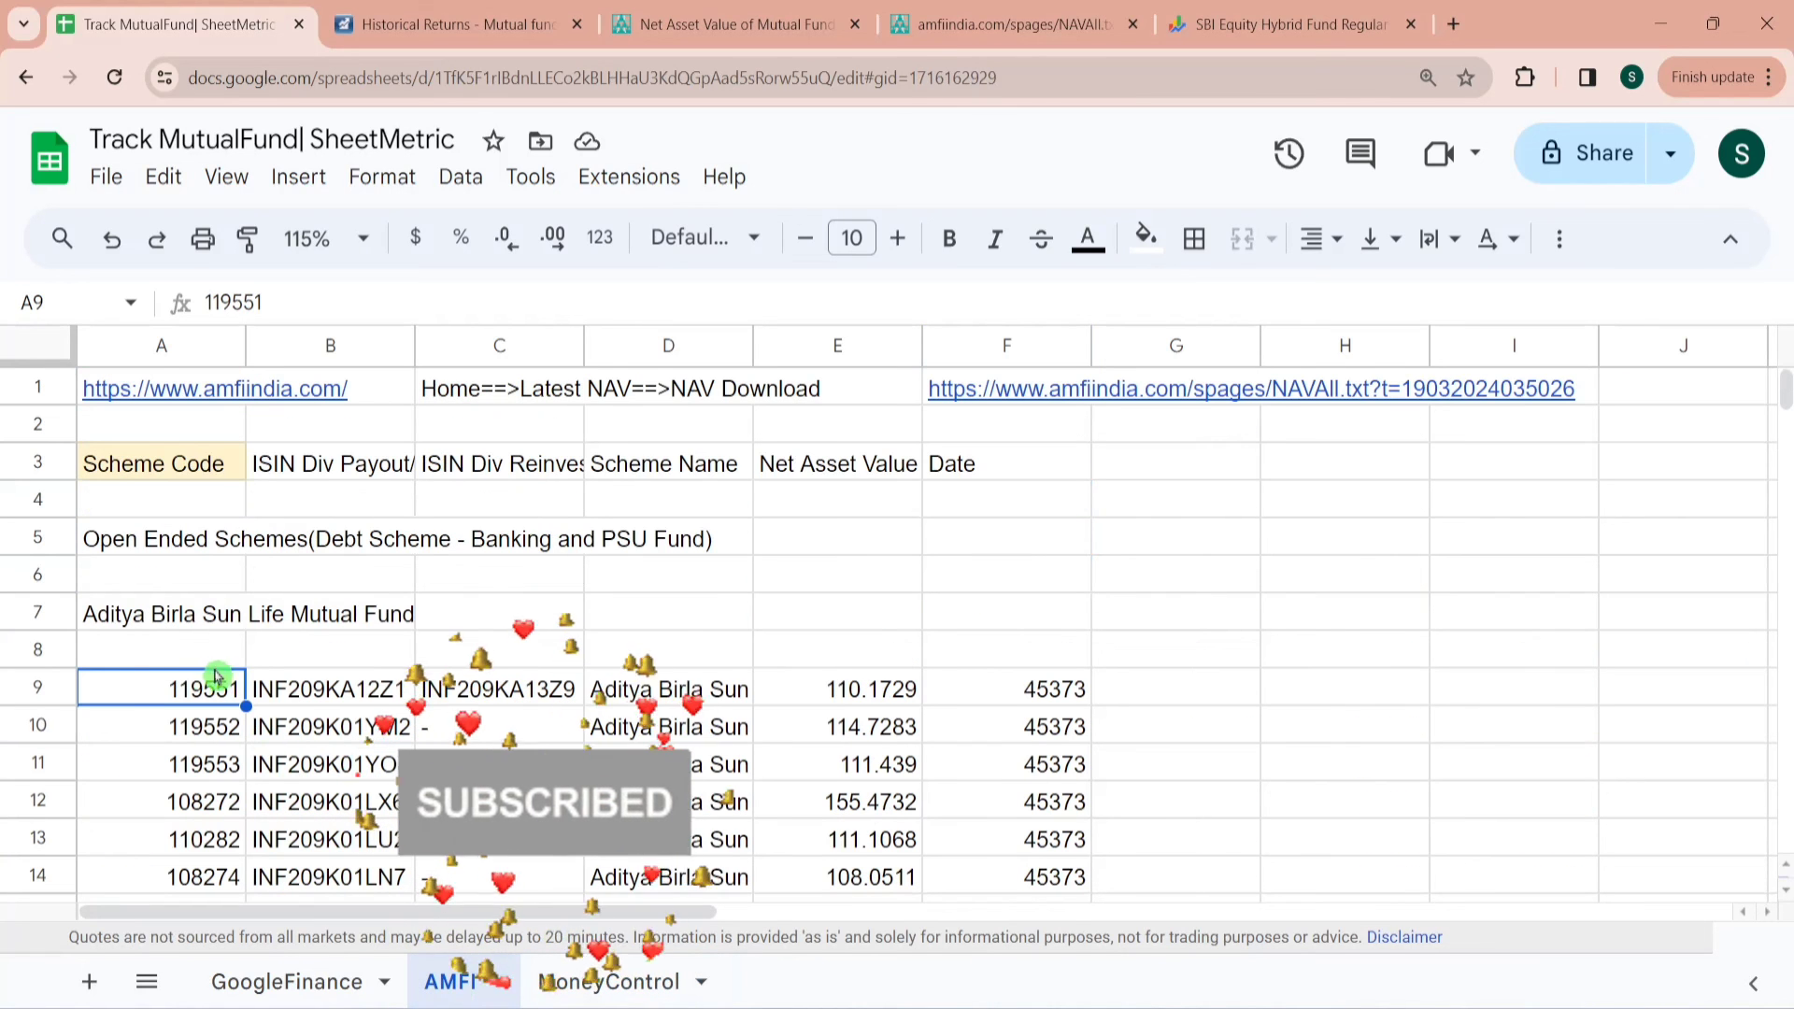
left_click(123, 722)
key("Up")
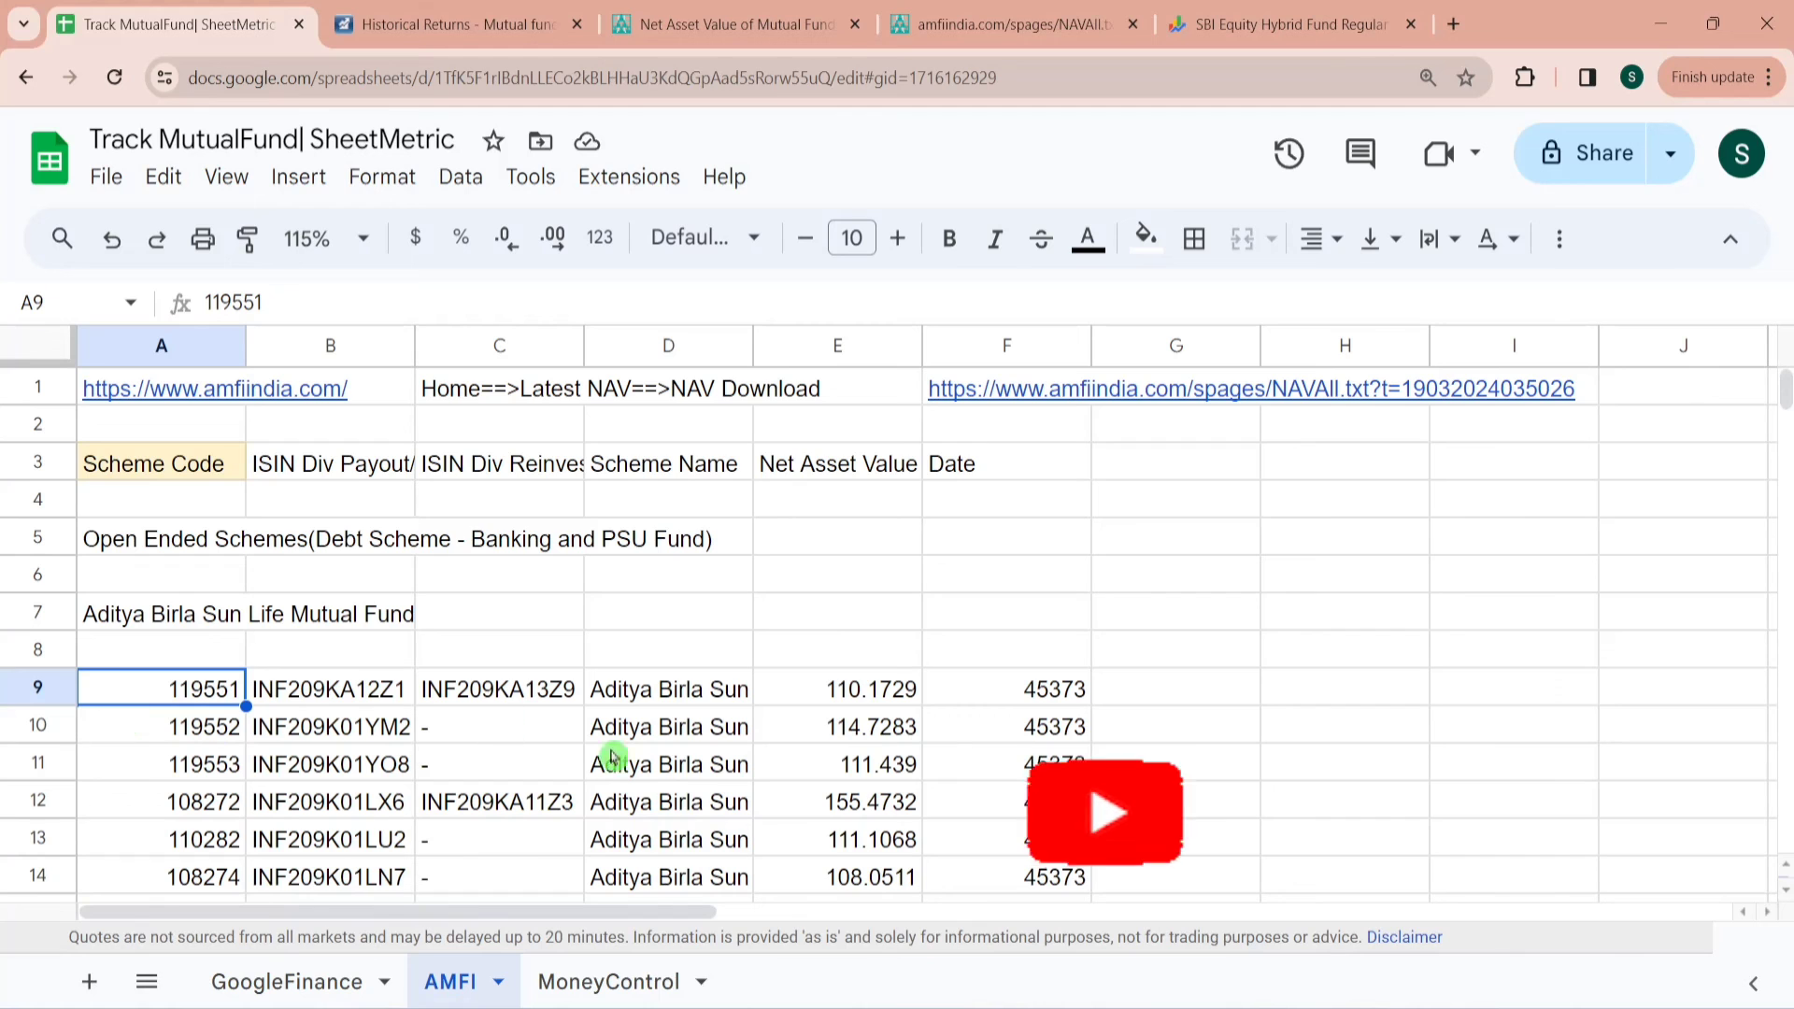
left_click(821, 689)
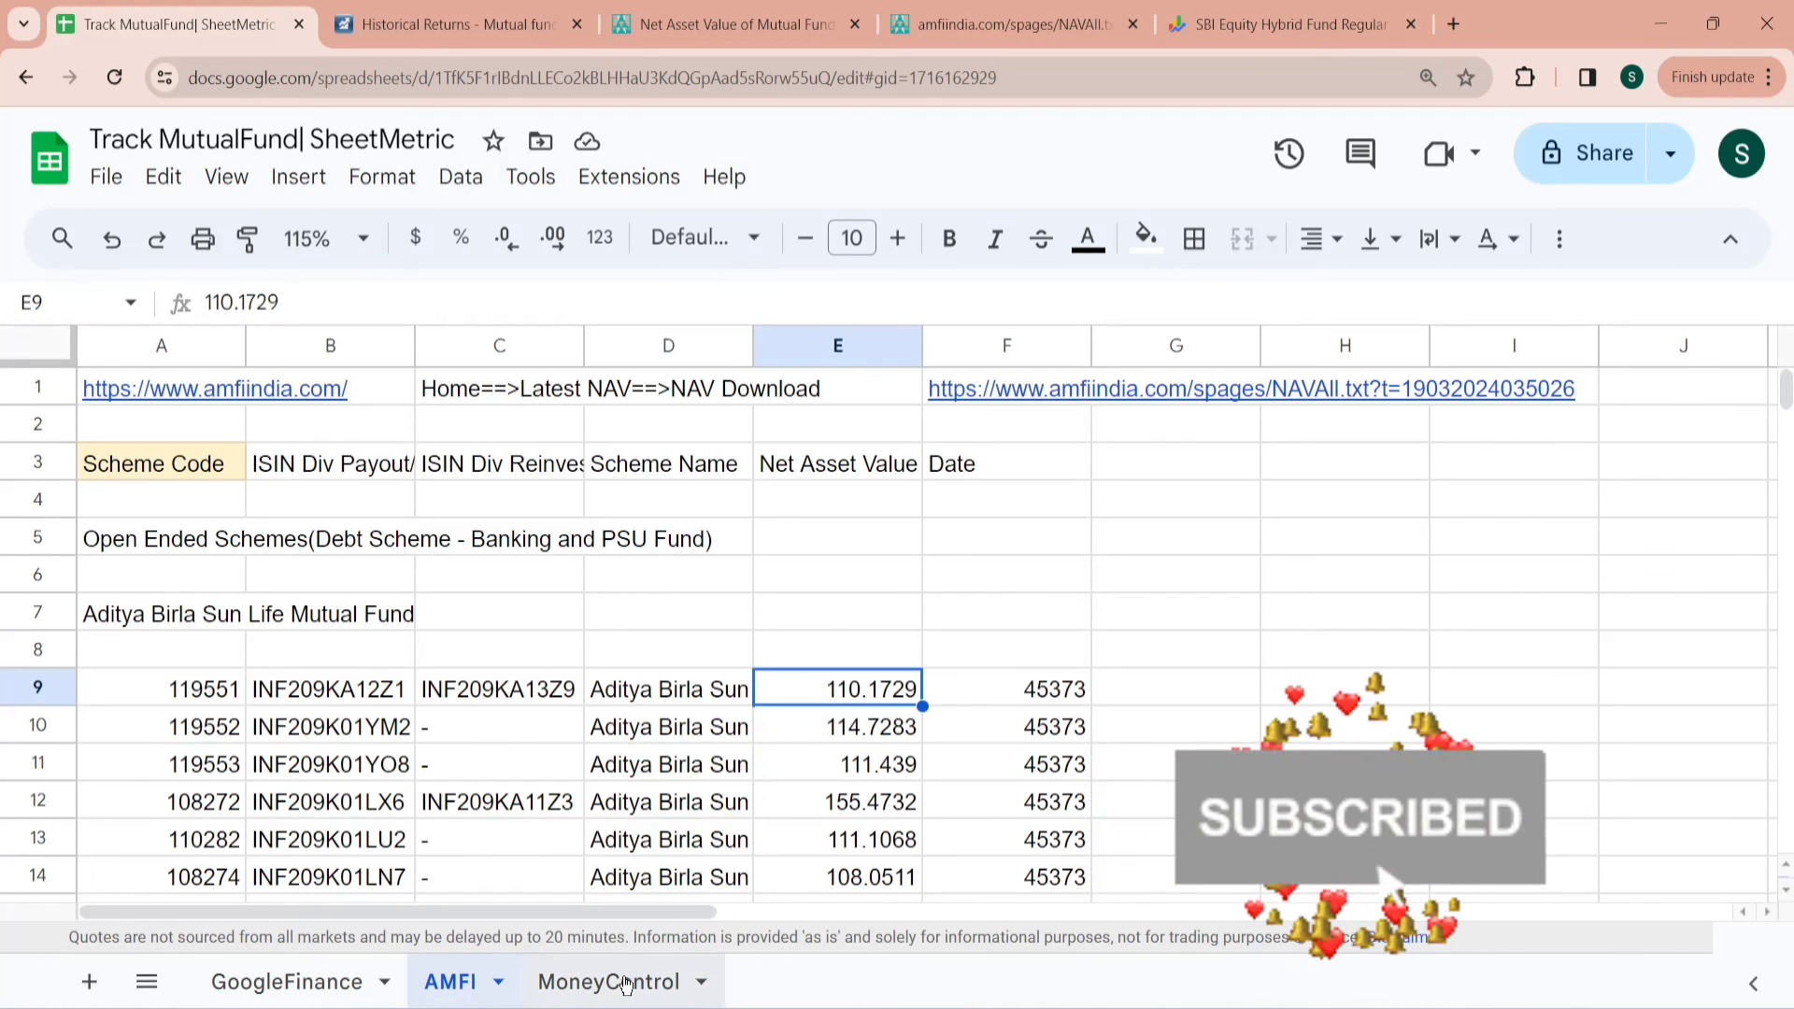
left_click(614, 993)
left_click(1014, 400)
key("Right")
key("Right")
key("Right")
key("Right")
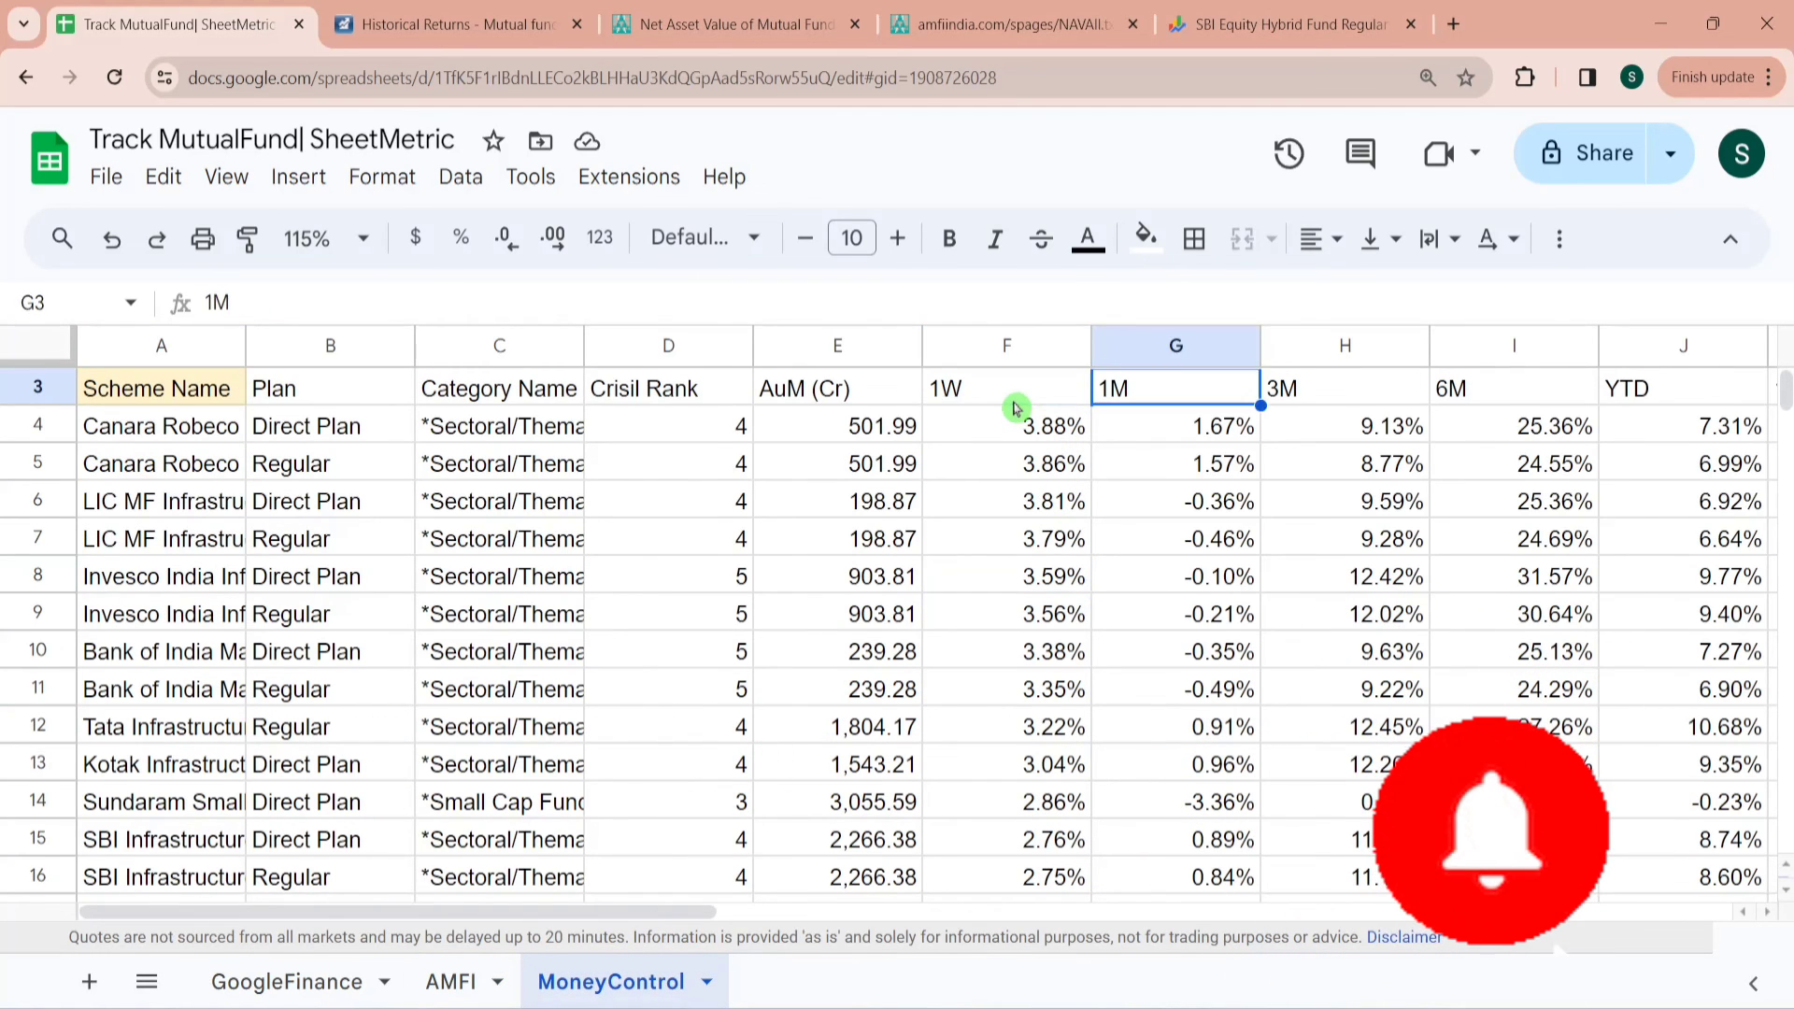
key("Right")
key("Right")
key("Right")
key("Right")
key("Left")
key("Left")
key("Left")
key("Left")
key("Left")
key("Left")
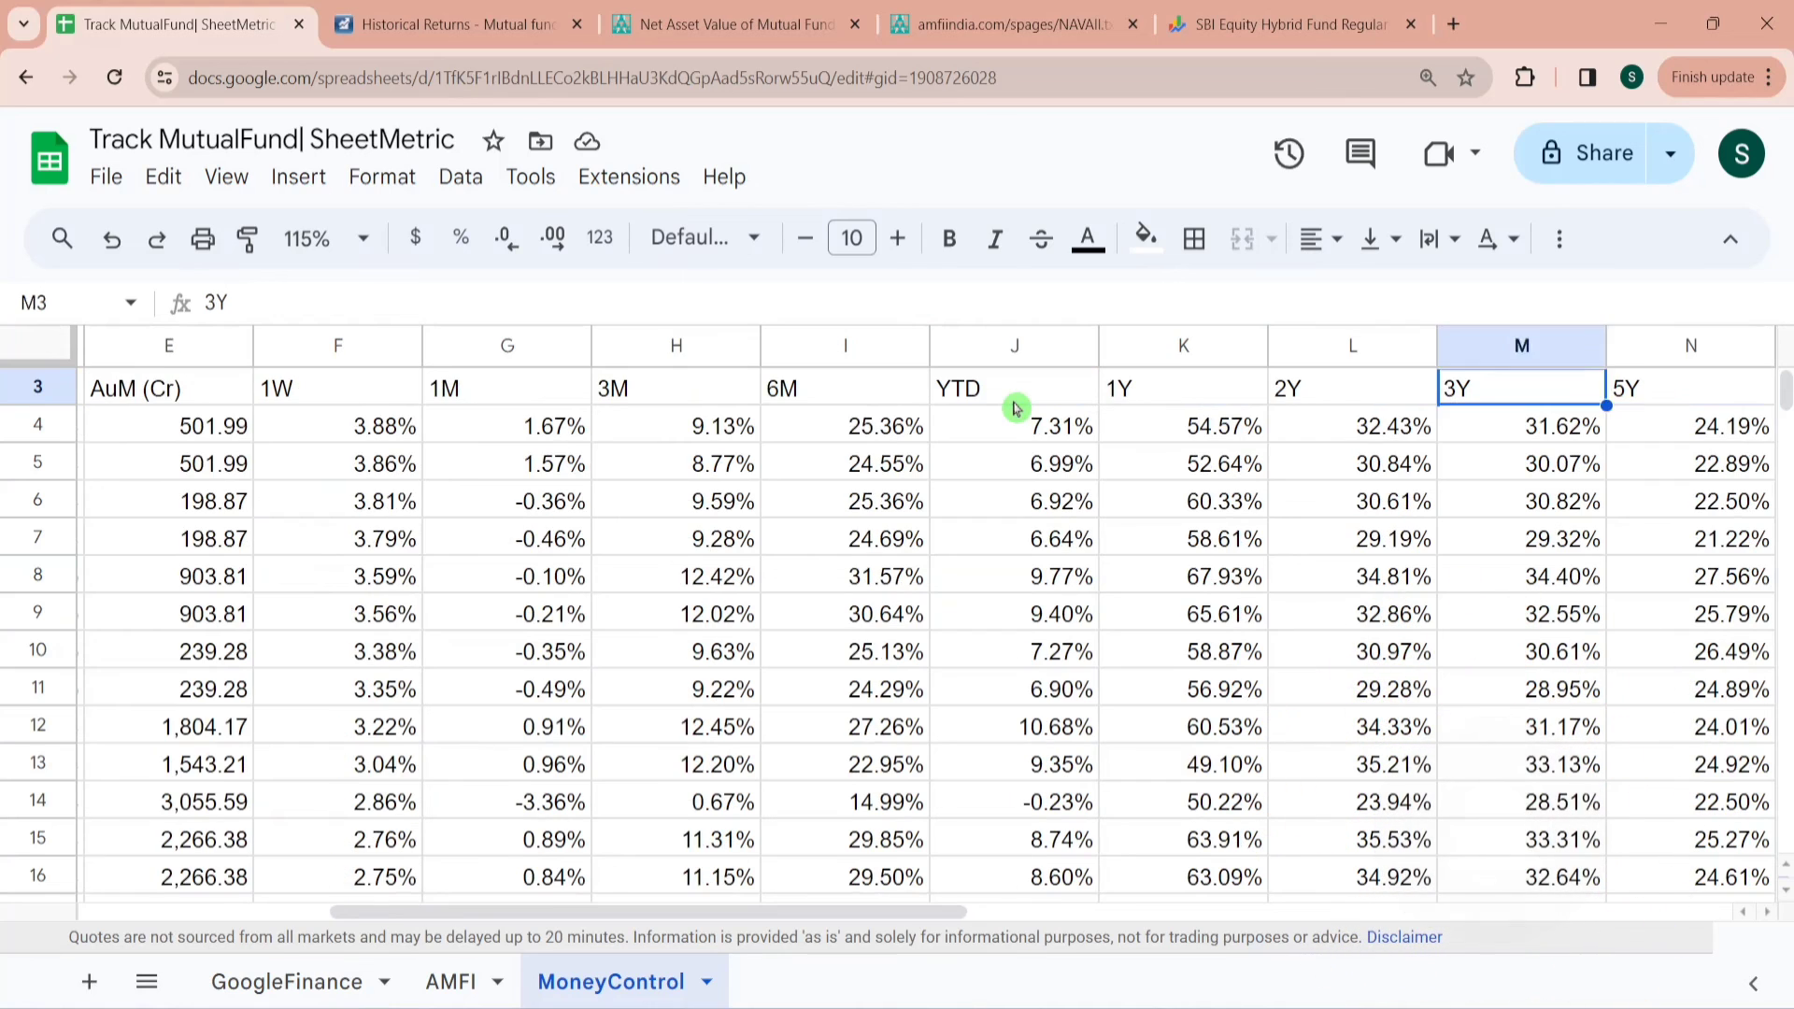
key("Left")
key("Left")
key("Left")
key("Left")
key("Left")
key("Left")
key("Left")
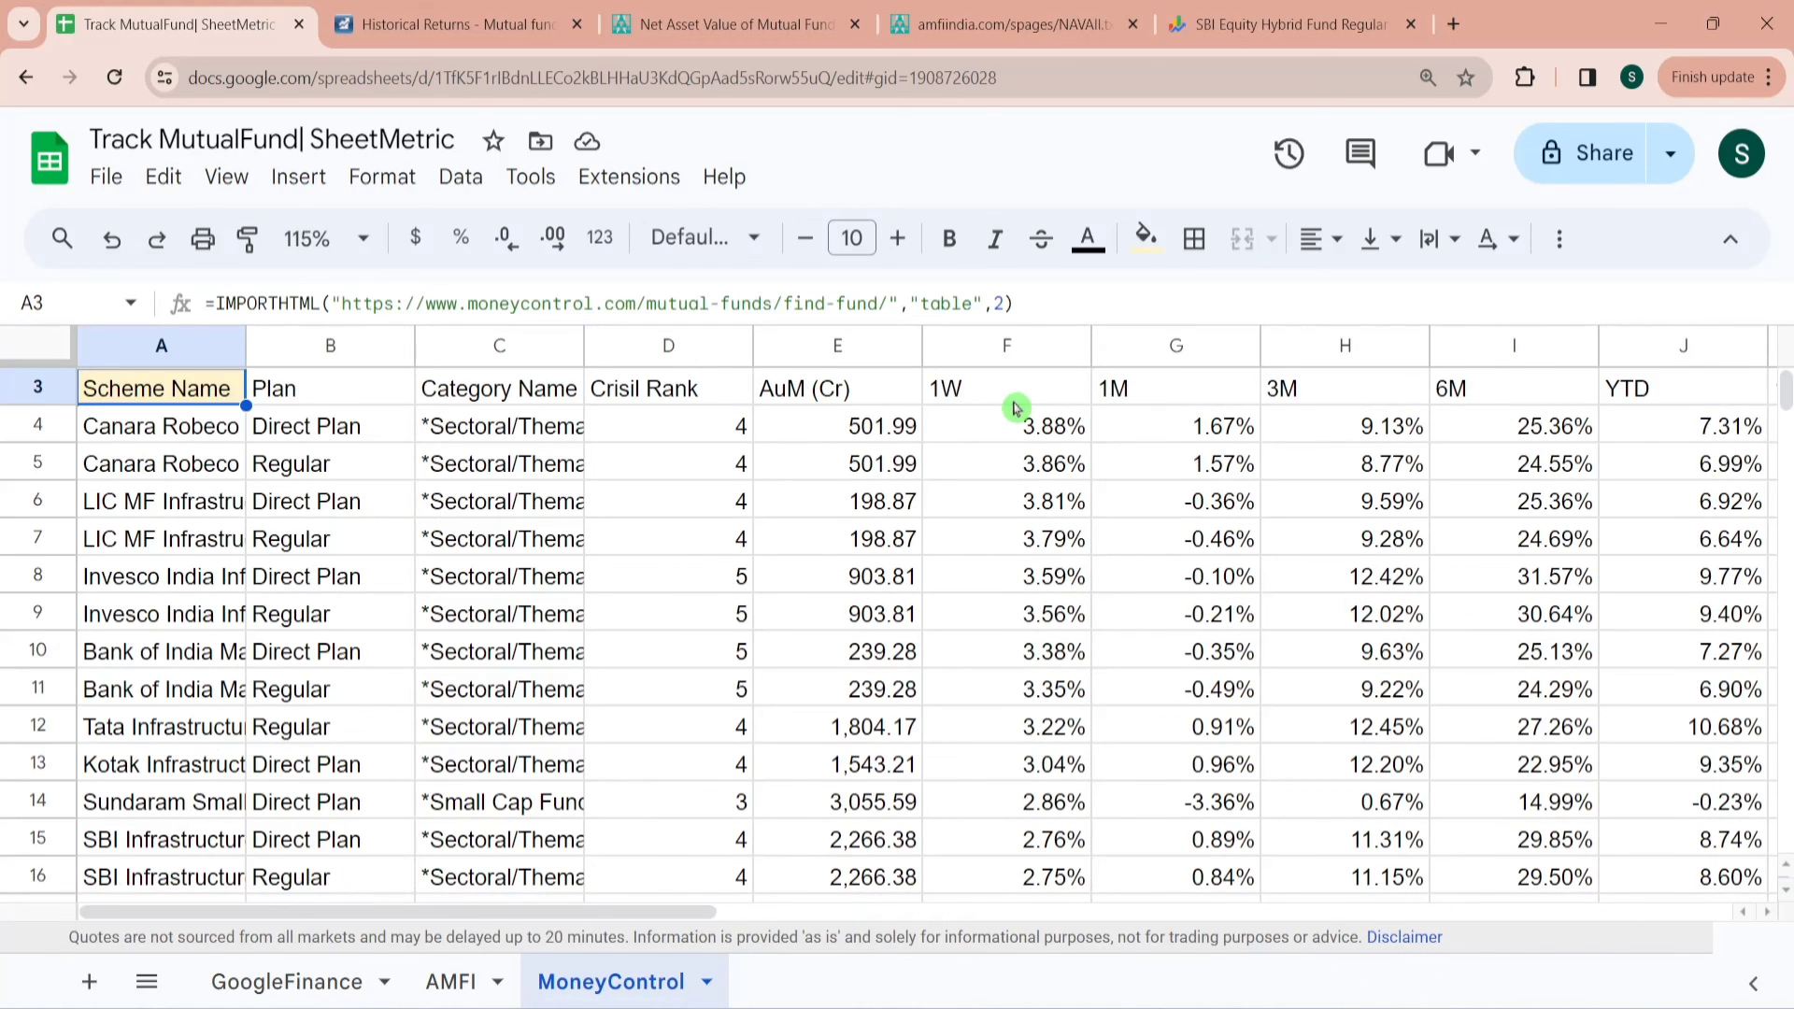